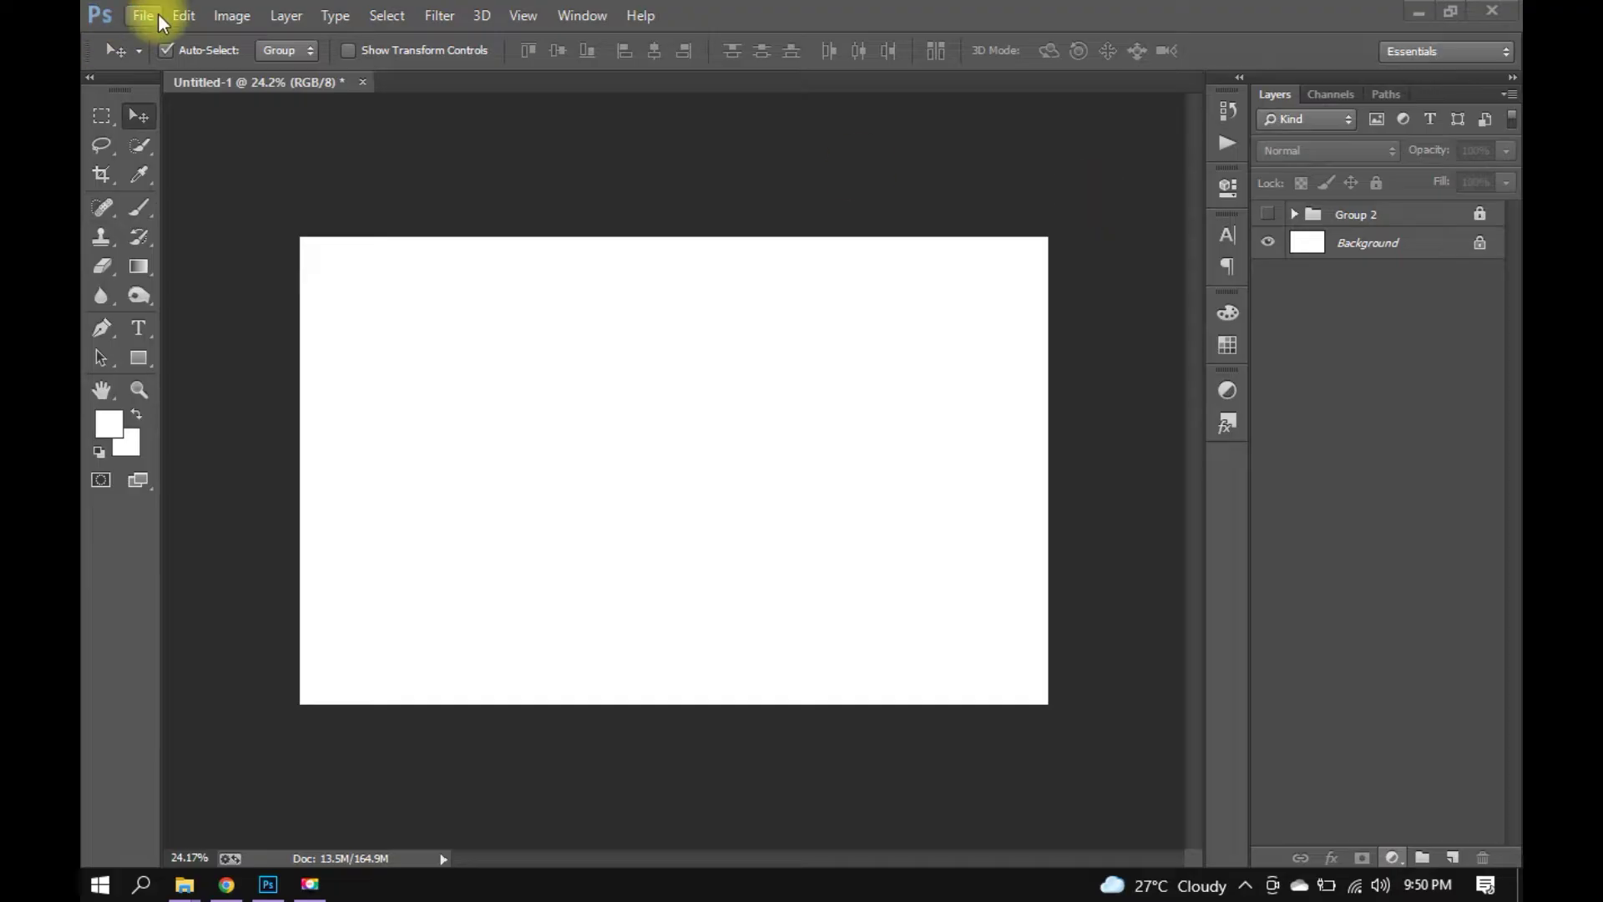
Place the street photo with a soldier and both soldier cut-out images as linked layers.
{"action": "left_click", "coordinate": [143, 15]}
{"action": "left_click", "coordinate": [538, 389]}
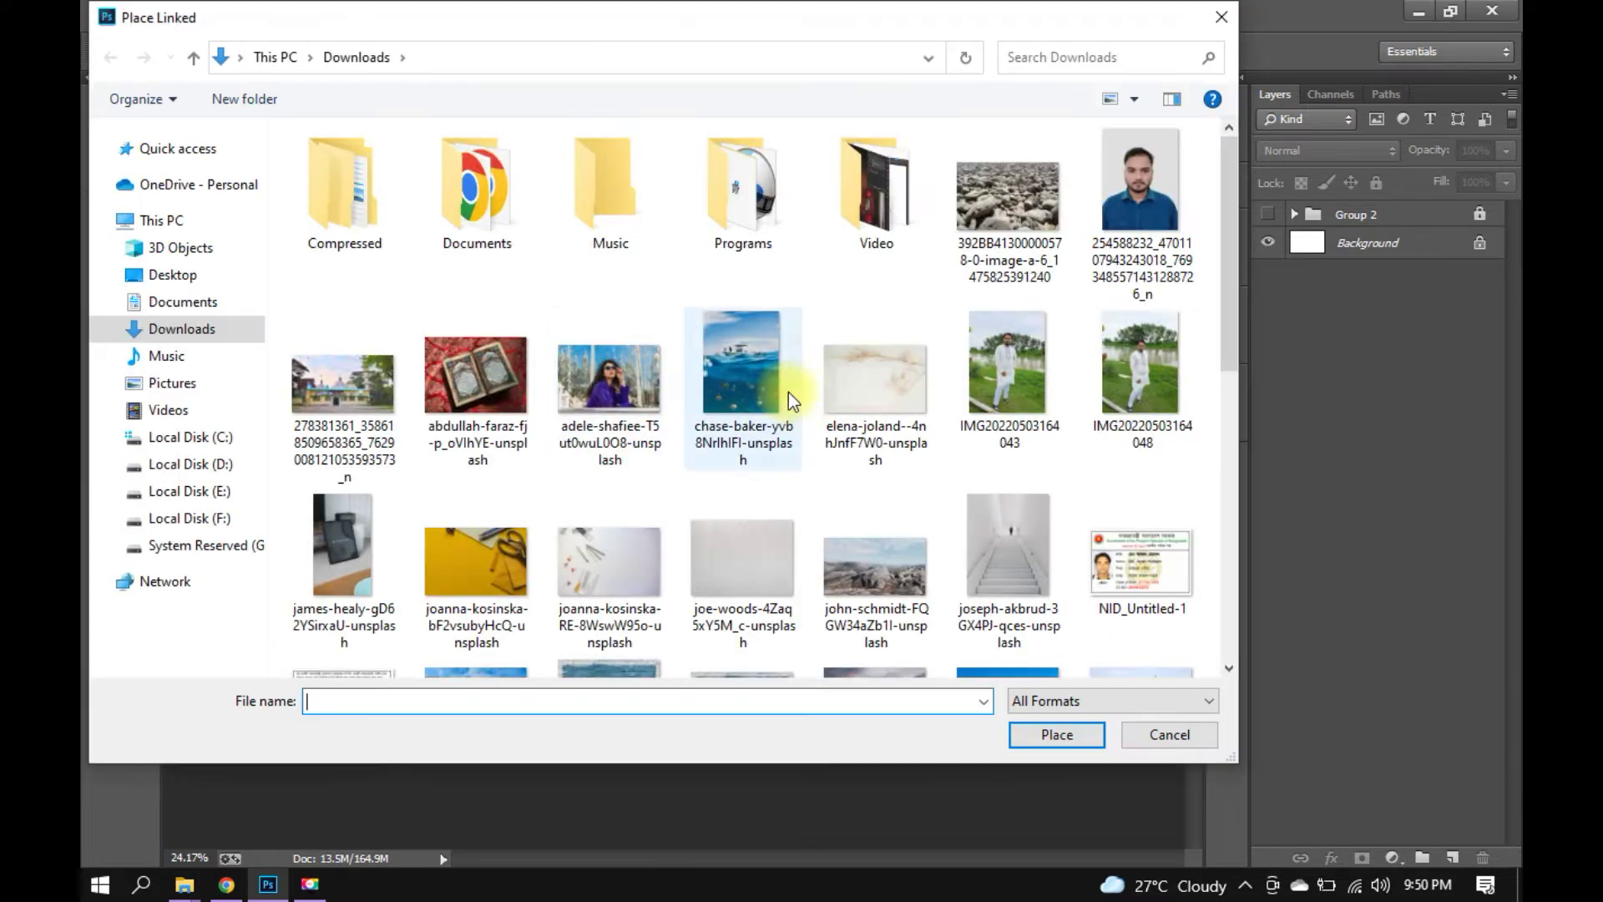
{"action": "scroll", "coordinate": [784, 392], "scroll_direction": "down", "scroll_amount": 5}
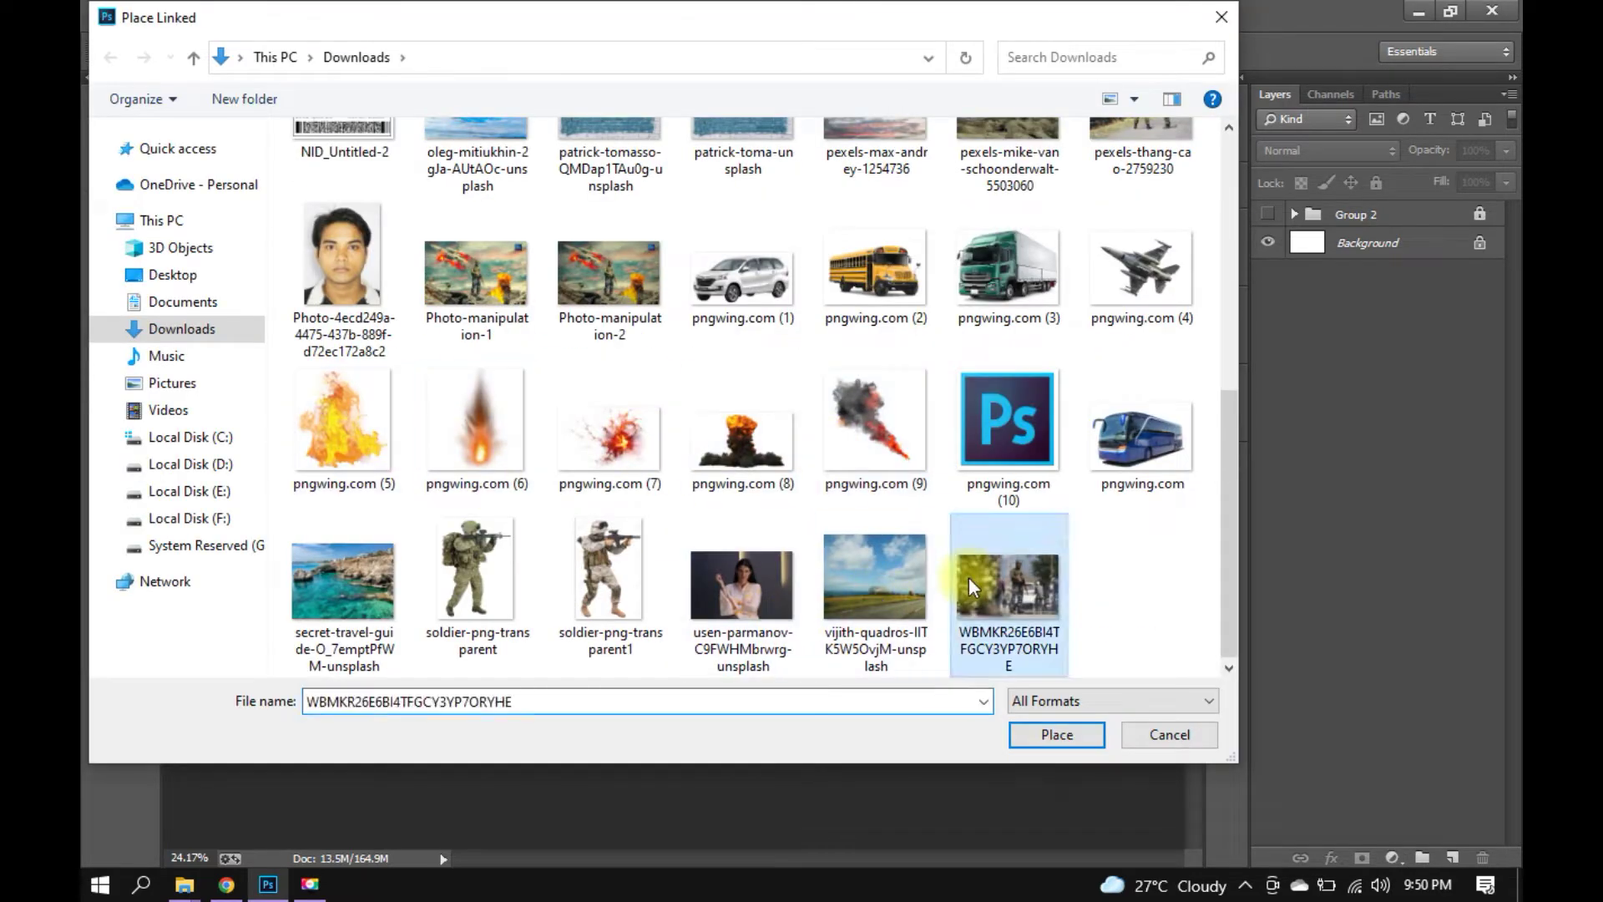
{"action": "double_click", "coordinate": [968, 578]}
{"action": "key", "text": "Return"}
{"action": "left_click", "coordinate": [143, 15]}
{"action": "left_click", "coordinate": [205, 424]}
{"action": "double_click", "coordinate": [618, 557]}
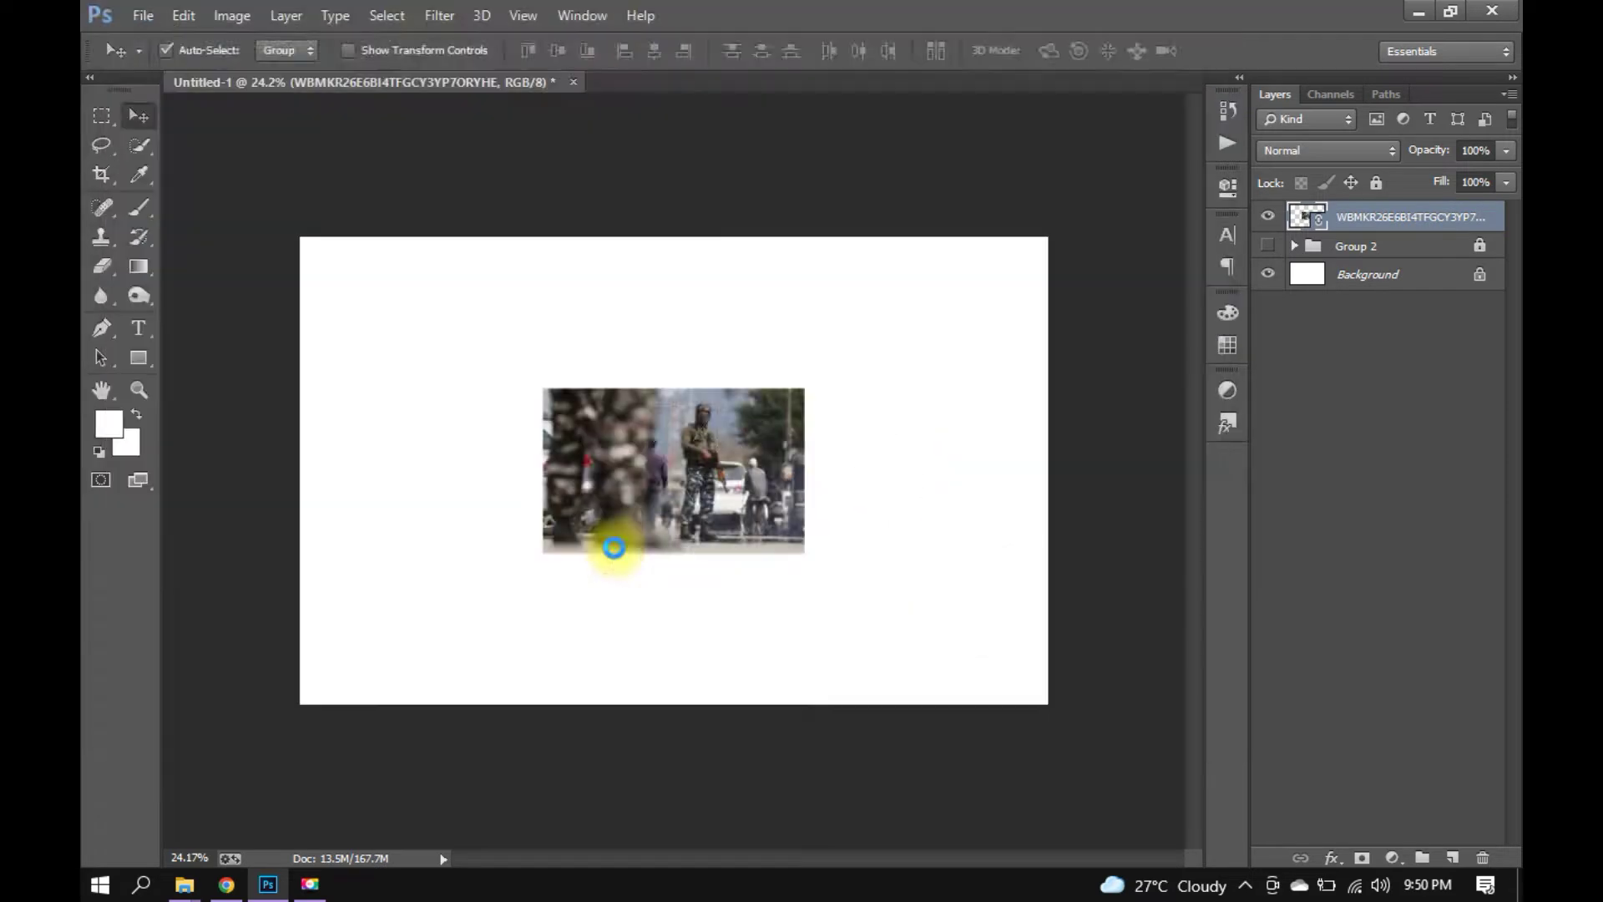
{"action": "key", "text": "Return"}
{"action": "left_click", "coordinate": [143, 15]}
{"action": "left_click", "coordinate": [218, 428]}
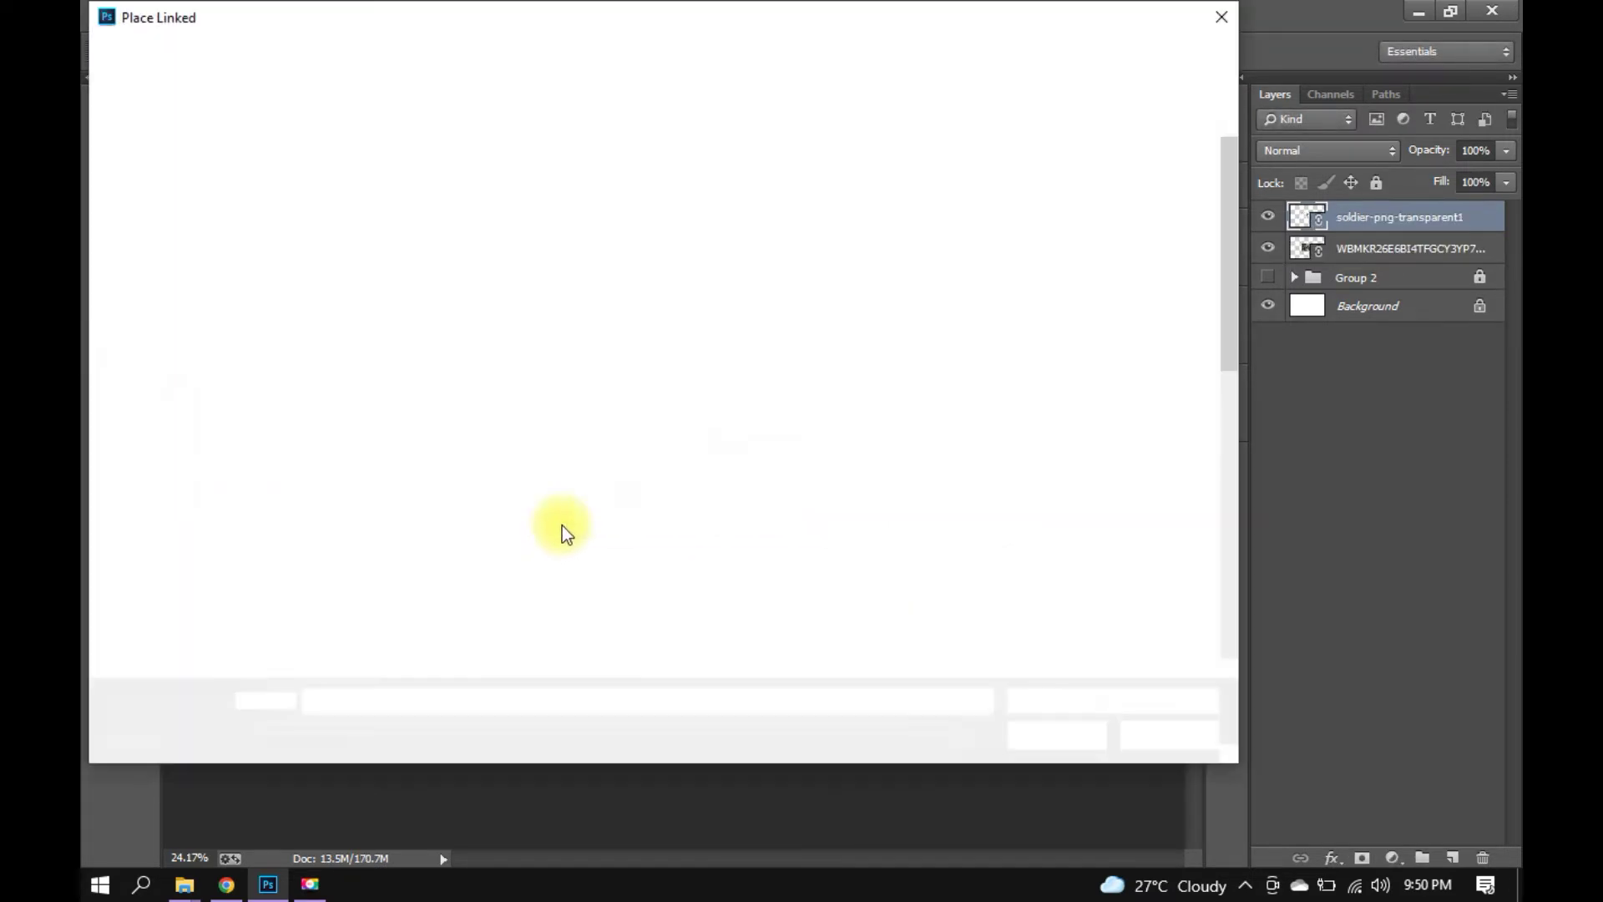
{"action": "double_click", "coordinate": [476, 567]}
{"action": "key", "text": "Return"}
Place the black smoke plume, mushroom explosion and red explosion burst images.
{"action": "left_click", "coordinate": [142, 15]}
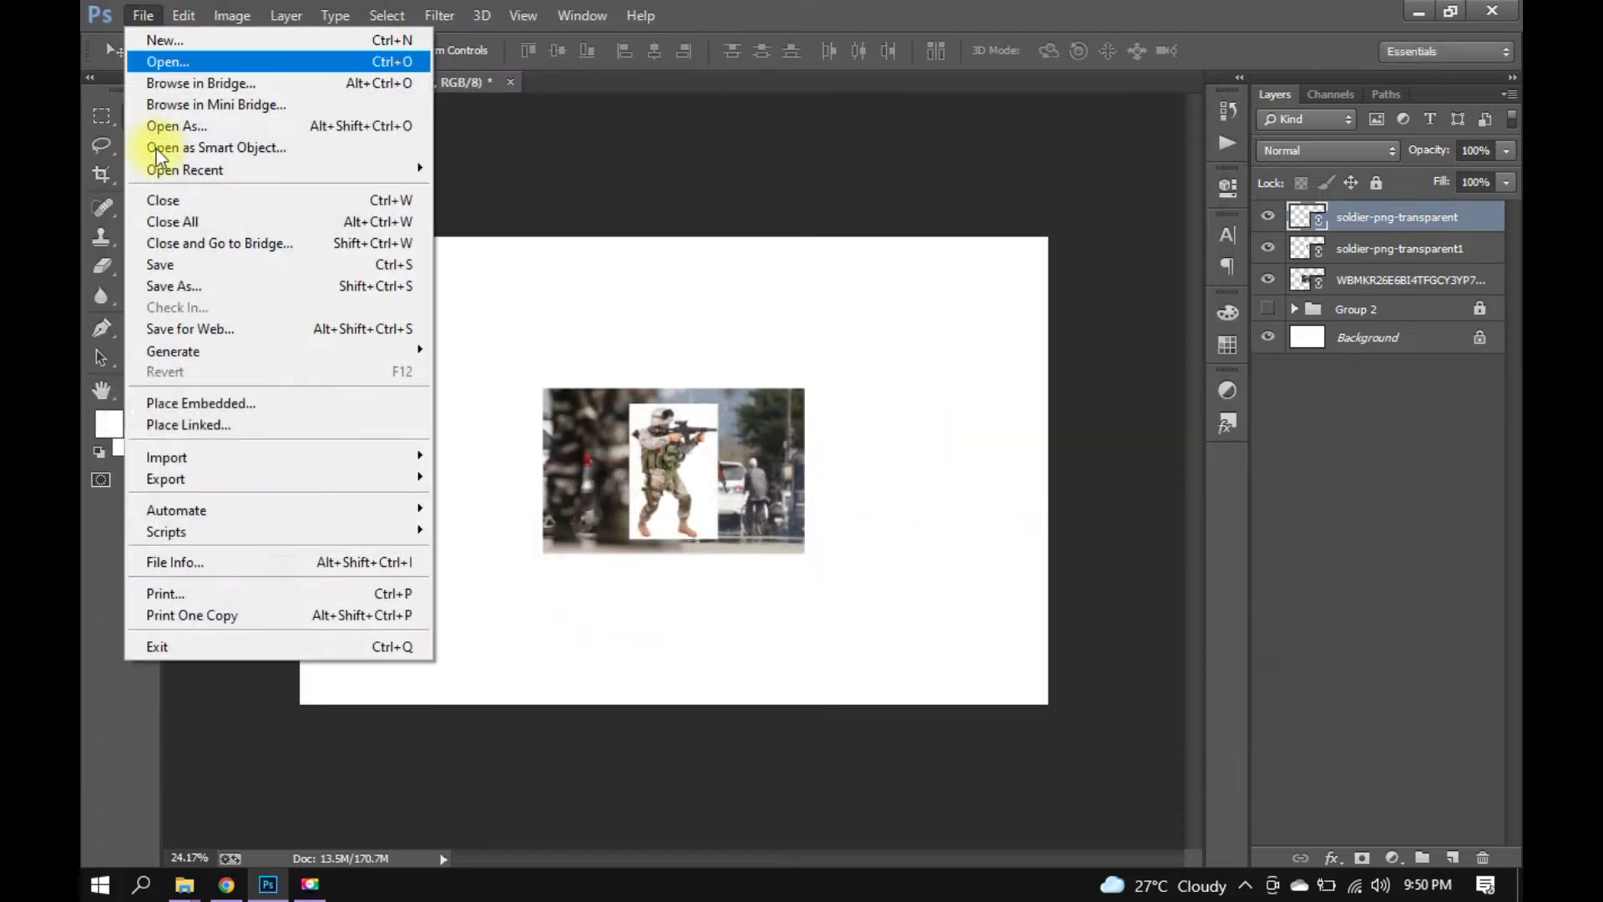
{"action": "left_click", "coordinate": [219, 426]}
{"action": "scroll", "coordinate": [723, 533], "scroll_direction": "down", "scroll_amount": 10}
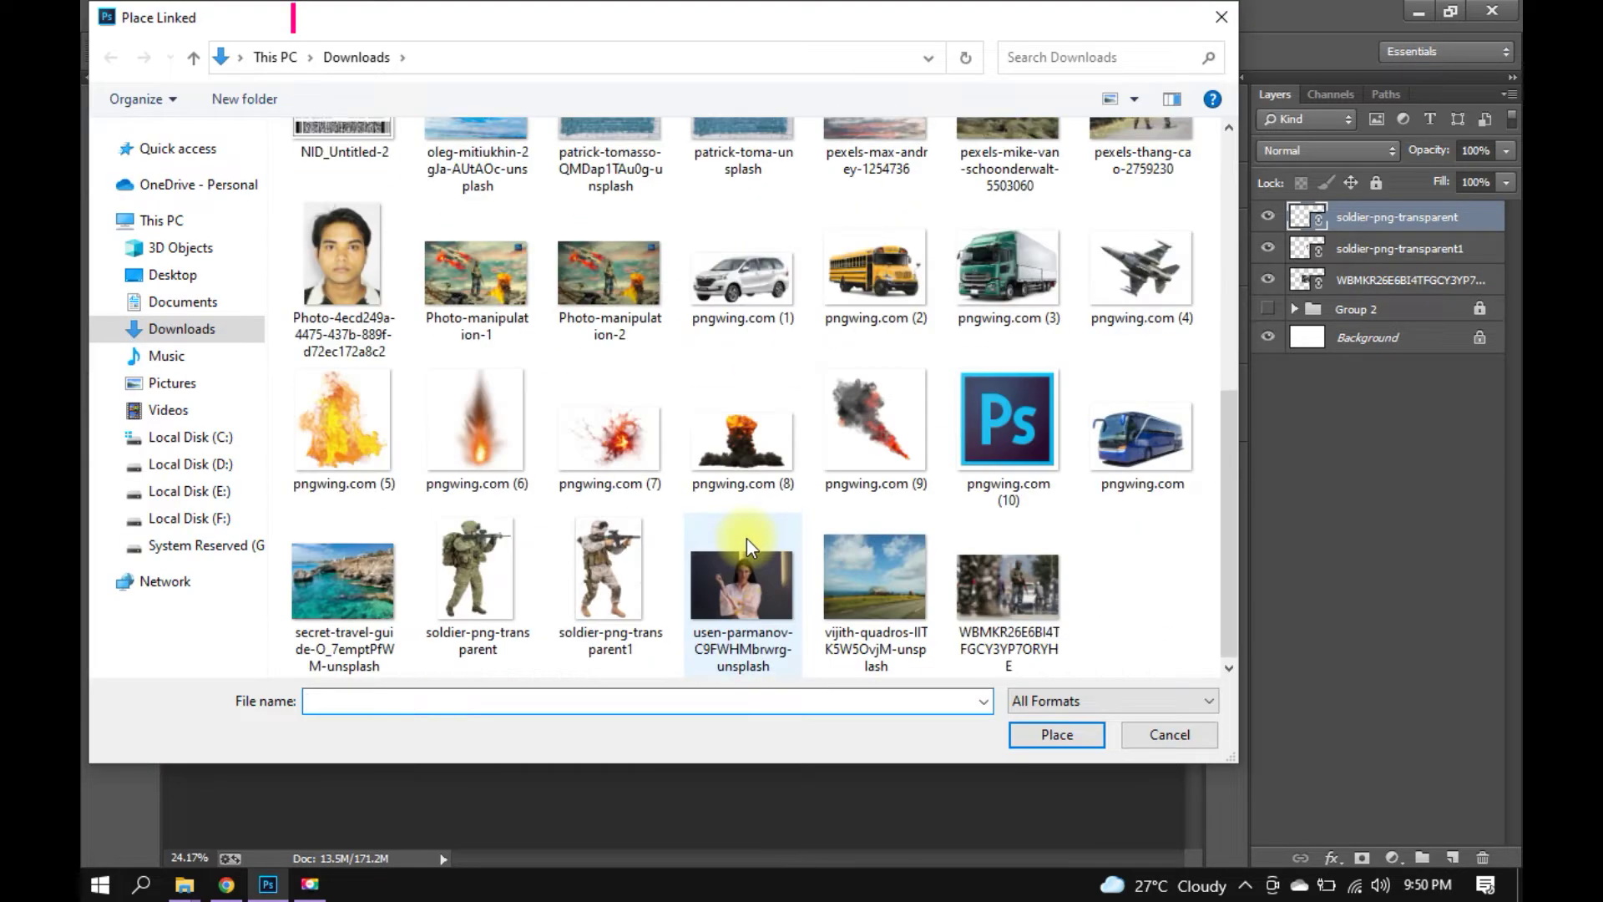
{"action": "double_click", "coordinate": [826, 417]}
{"action": "key", "text": "Return"}
{"action": "left_click", "coordinate": [142, 15]}
{"action": "left_click", "coordinate": [205, 401]}
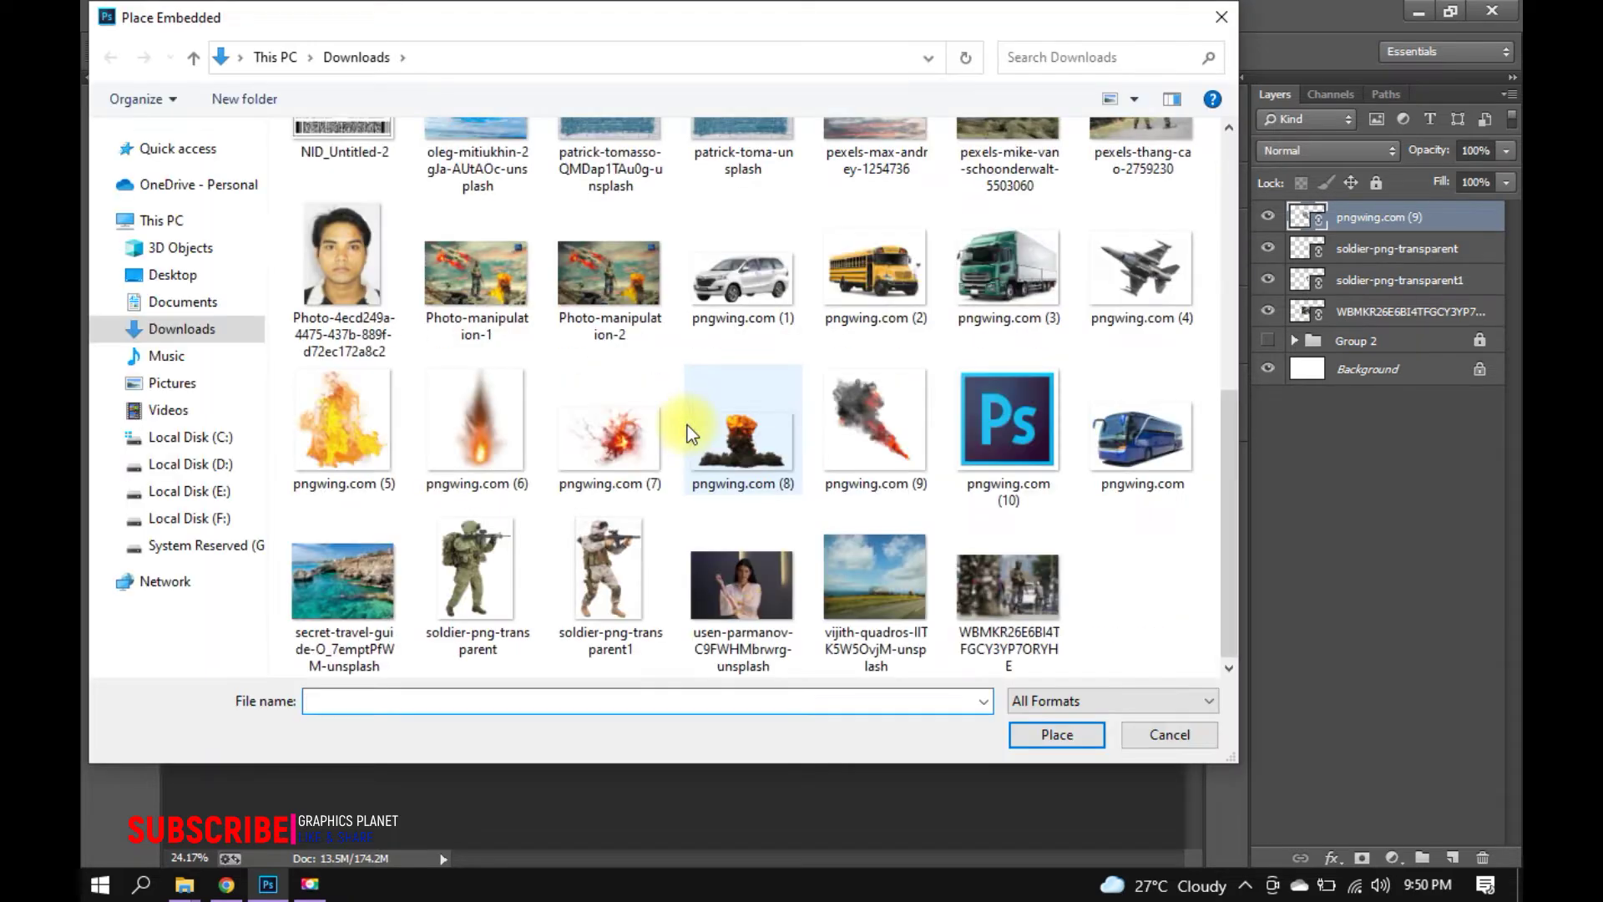
{"action": "double_click", "coordinate": [688, 424]}
{"action": "key", "text": "Return"}
{"action": "left_click", "coordinate": [142, 15]}
{"action": "left_click", "coordinate": [200, 402]}
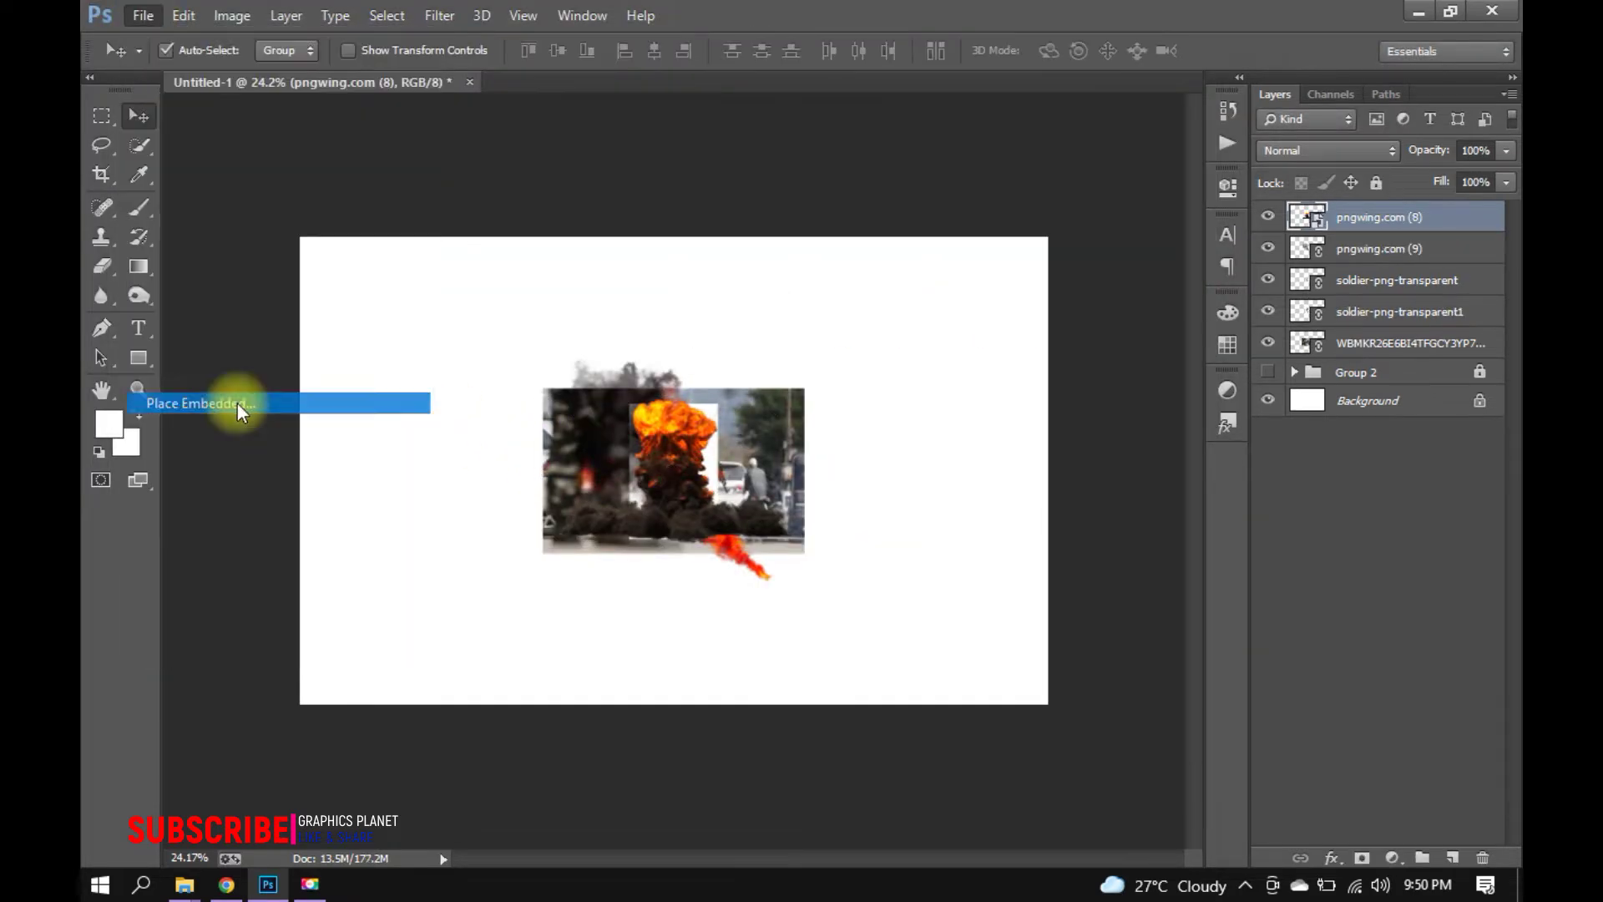
{"action": "double_click", "coordinate": [594, 430]}
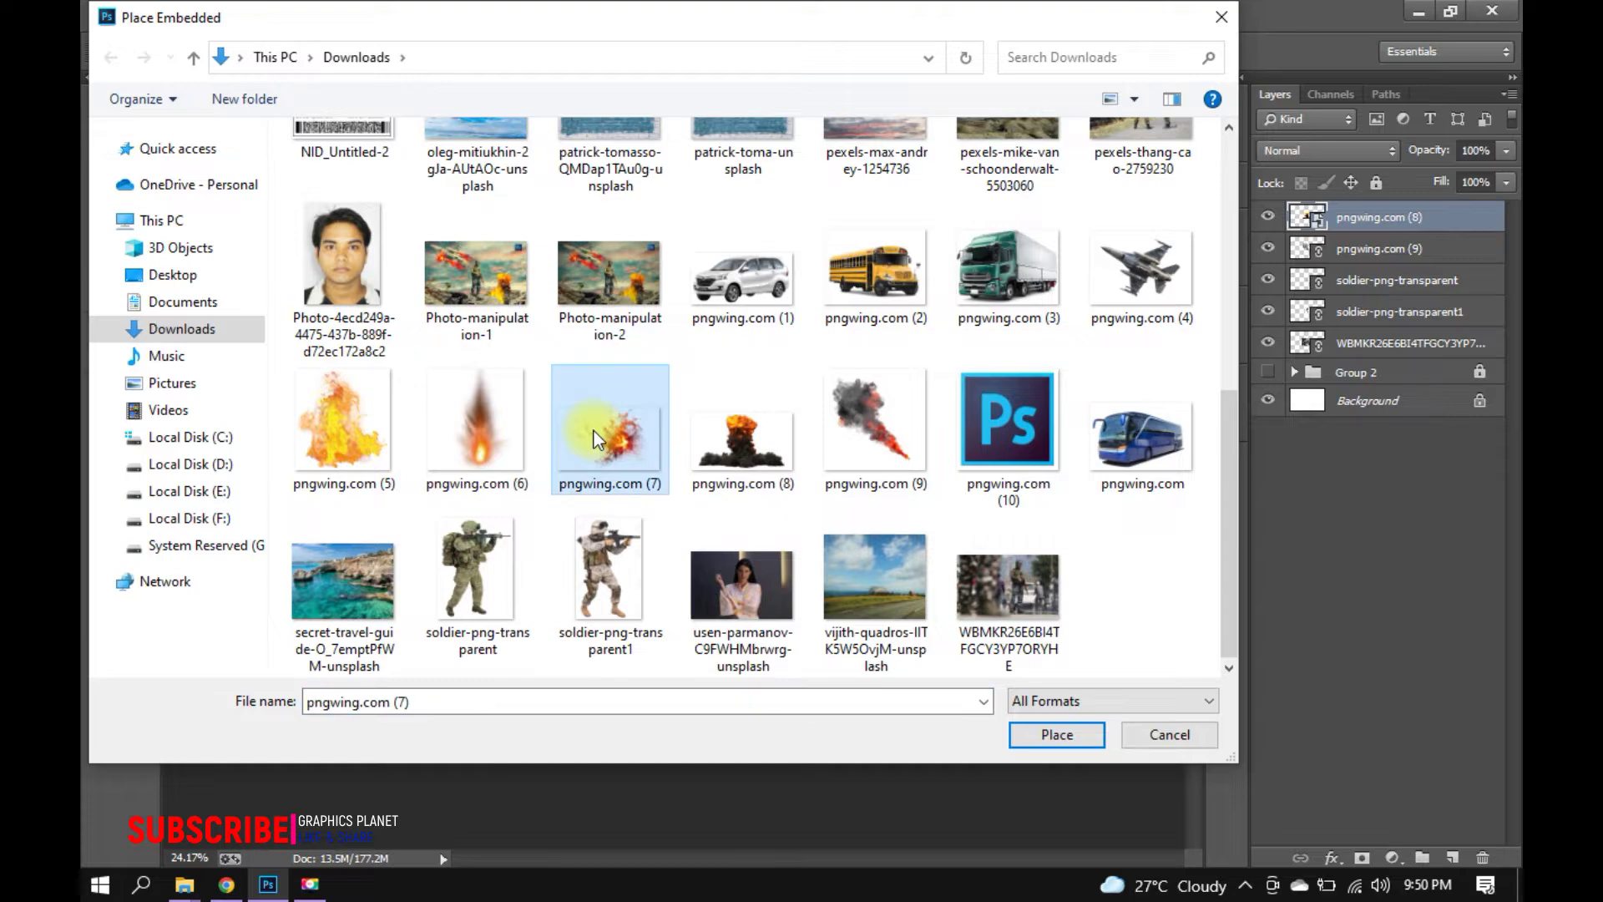
{"action": "key", "text": "Return"}
Place the fire flare, large fire and fighter jet images as linked layers.
{"action": "left_click", "coordinate": [127, 12]}
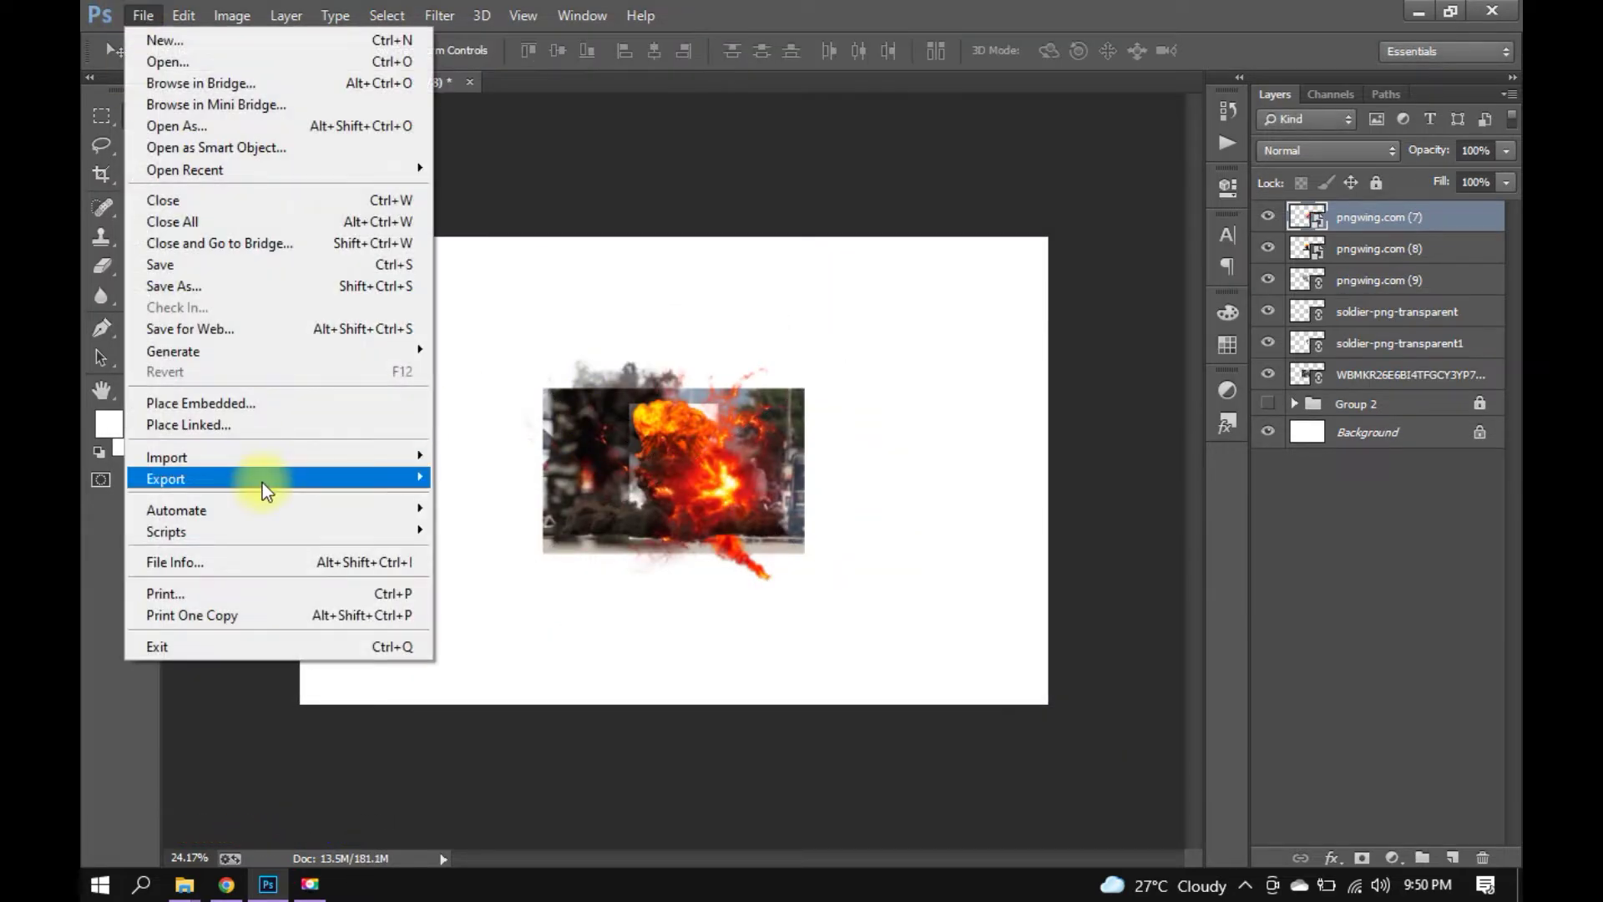
{"action": "left_click", "coordinate": [361, 420]}
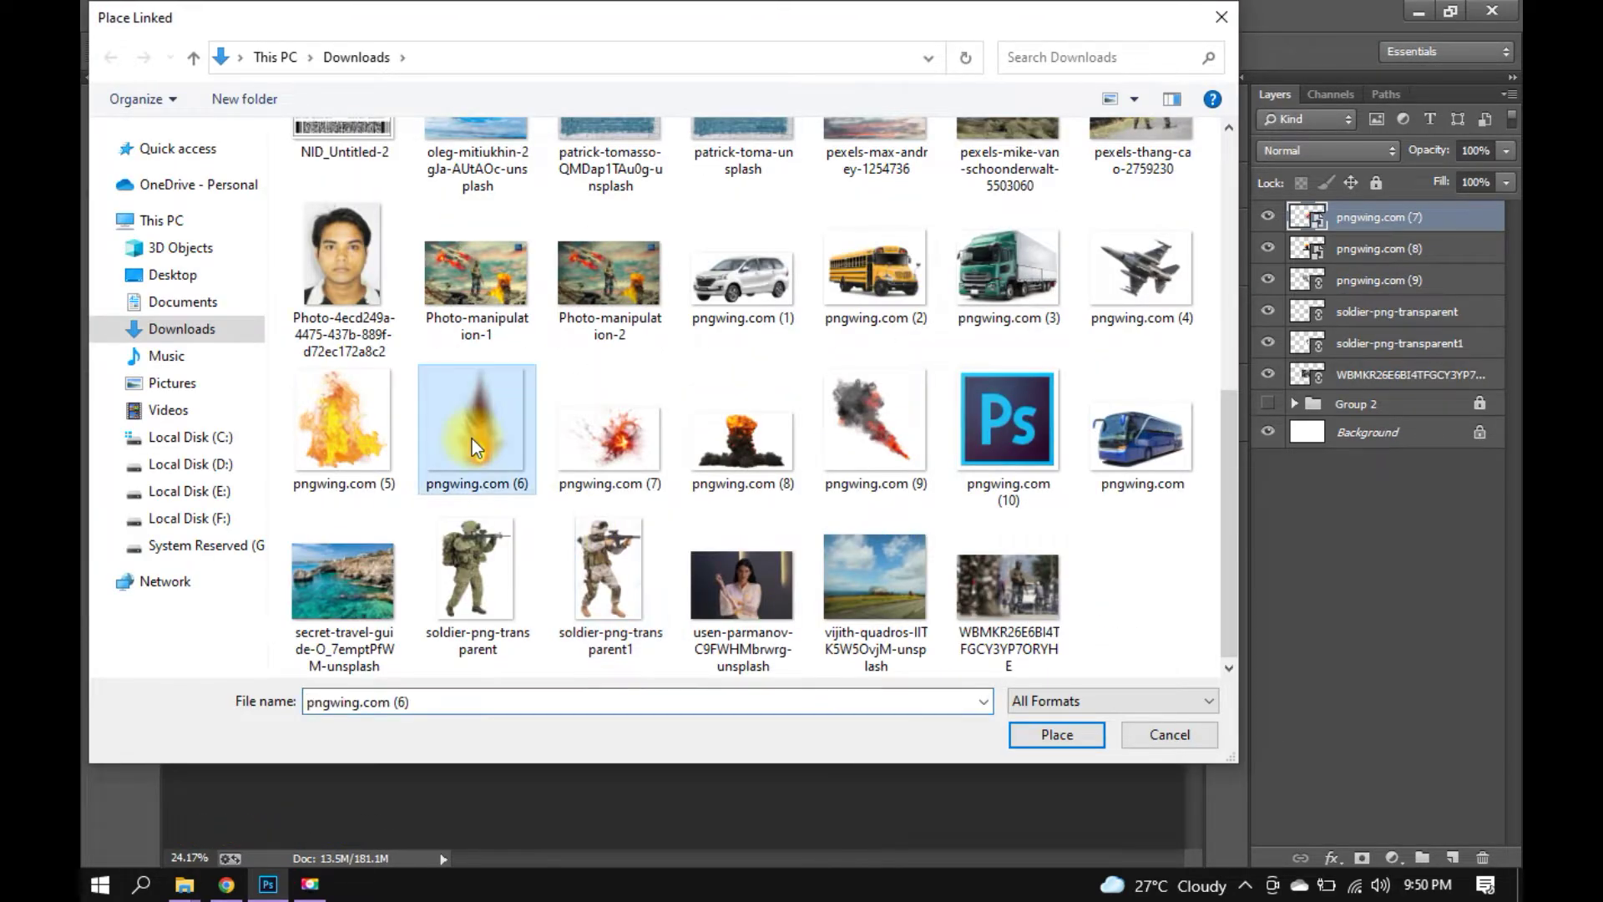
{"action": "double_click", "coordinate": [473, 439]}
{"action": "key", "text": "Return"}
{"action": "left_click", "coordinate": [143, 15]}
{"action": "left_click", "coordinate": [201, 424]}
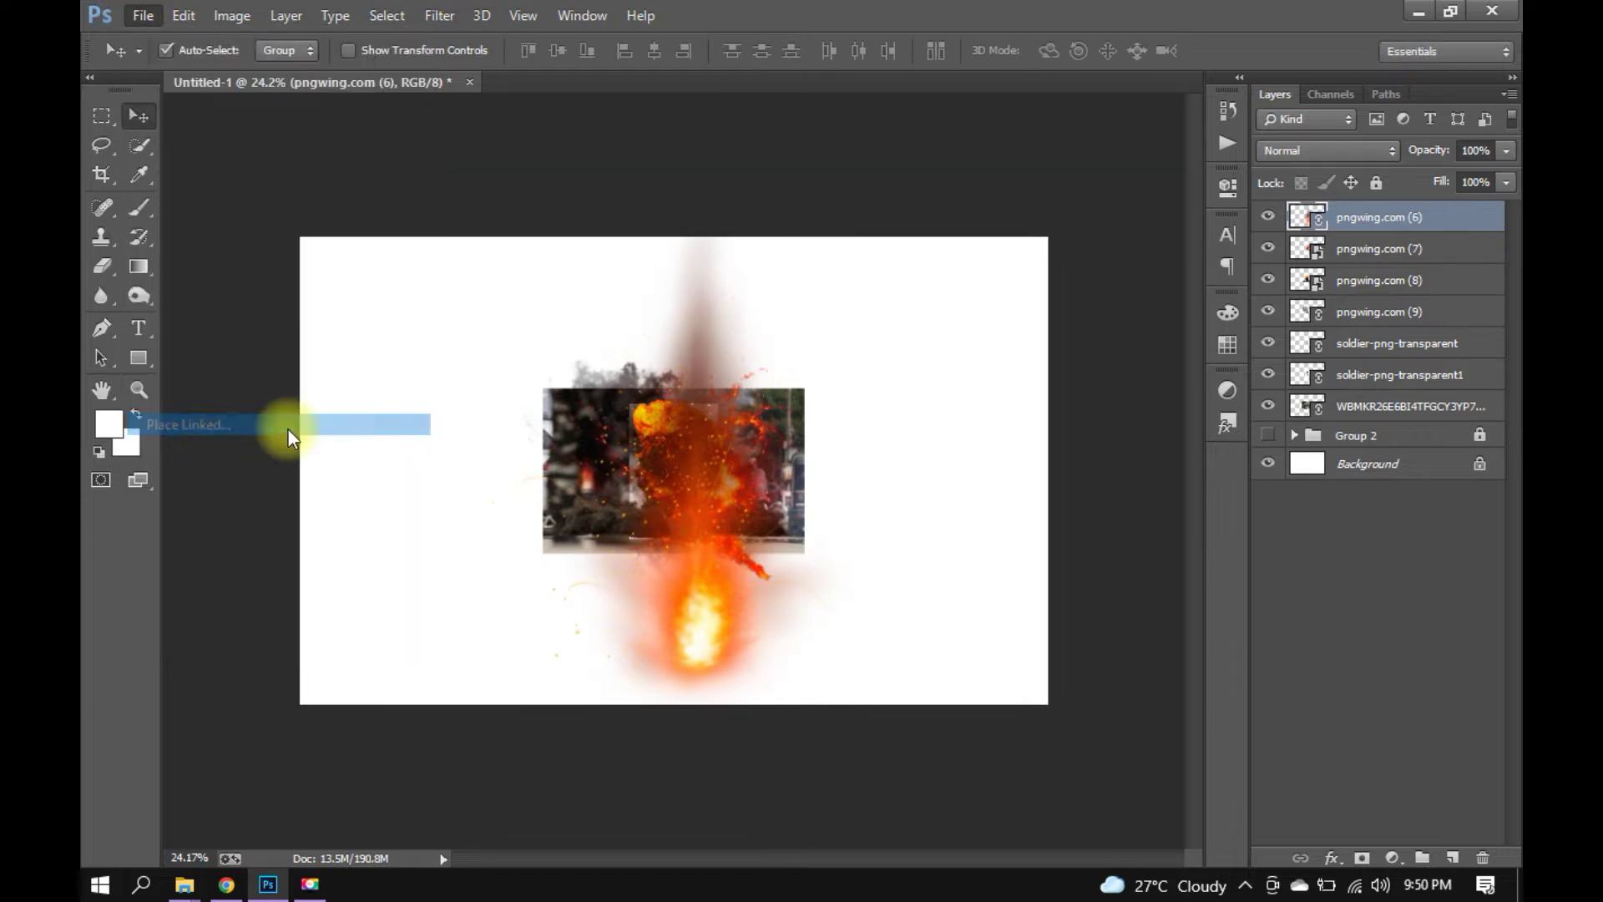
{"action": "double_click", "coordinate": [455, 479]}
{"action": "key", "text": "Return"}
{"action": "left_click", "coordinate": [144, 15]}
{"action": "left_click", "coordinate": [235, 423]}
{"action": "double_click", "coordinate": [1119, 283]}
{"action": "key", "text": "Return"}
Place the rocky mountain landscape and pink-clouded sky photos, then hide the sky layer.
{"action": "left_click", "coordinate": [144, 15]}
{"action": "left_click", "coordinate": [235, 405]}
{"action": "double_click", "coordinate": [866, 528]}
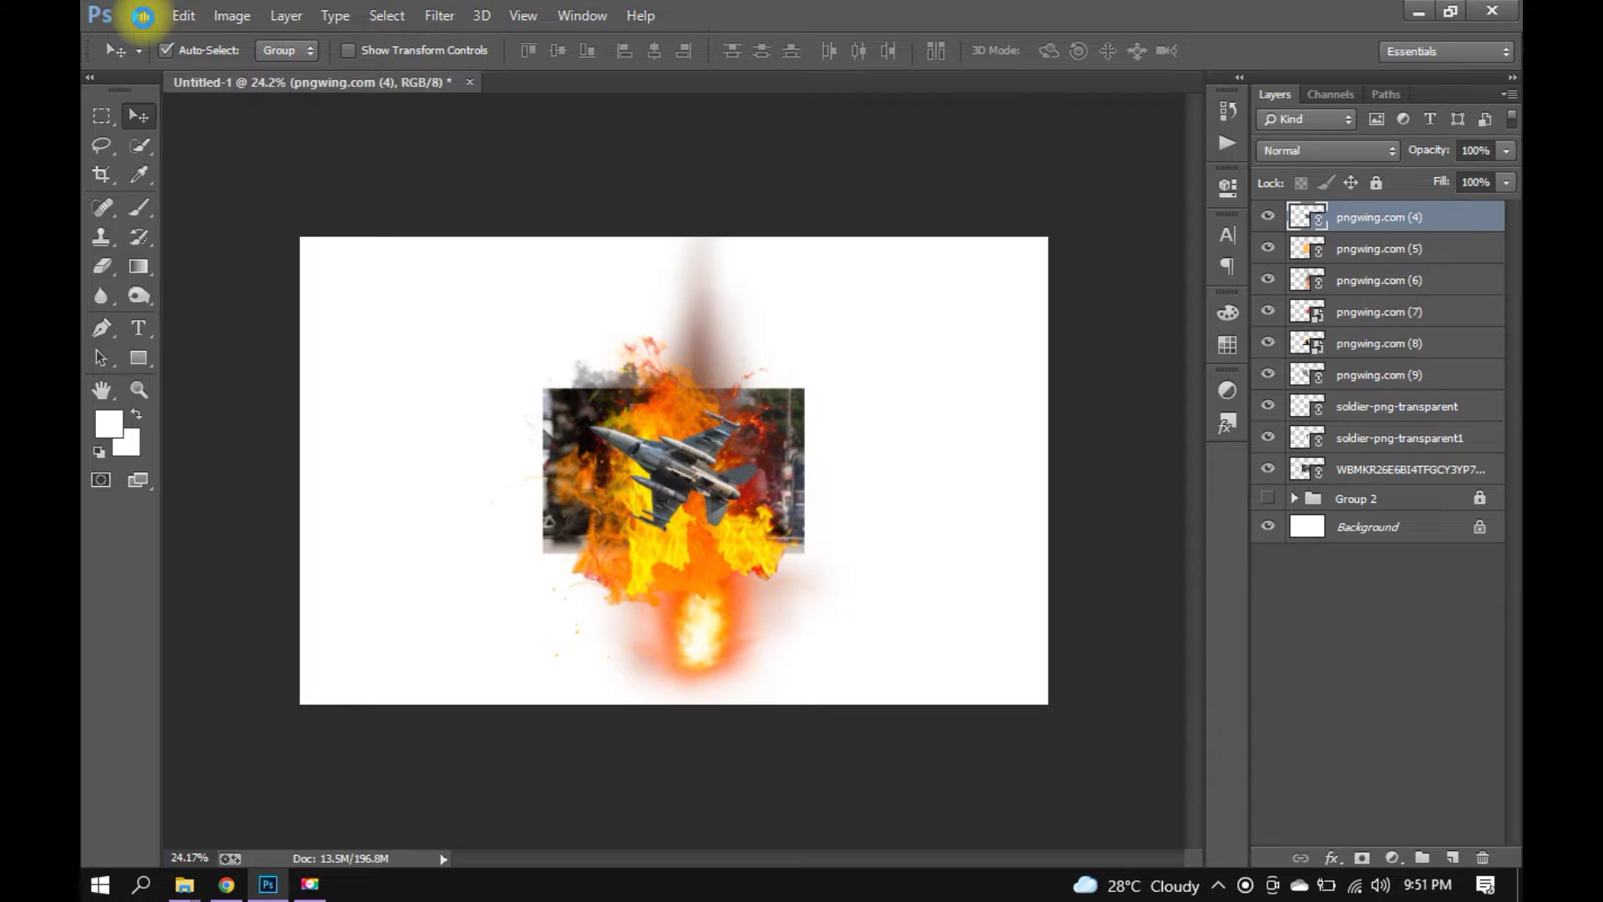
{"action": "key", "text": "Return"}
{"action": "left_click", "coordinate": [143, 15]}
{"action": "left_click", "coordinate": [298, 422]}
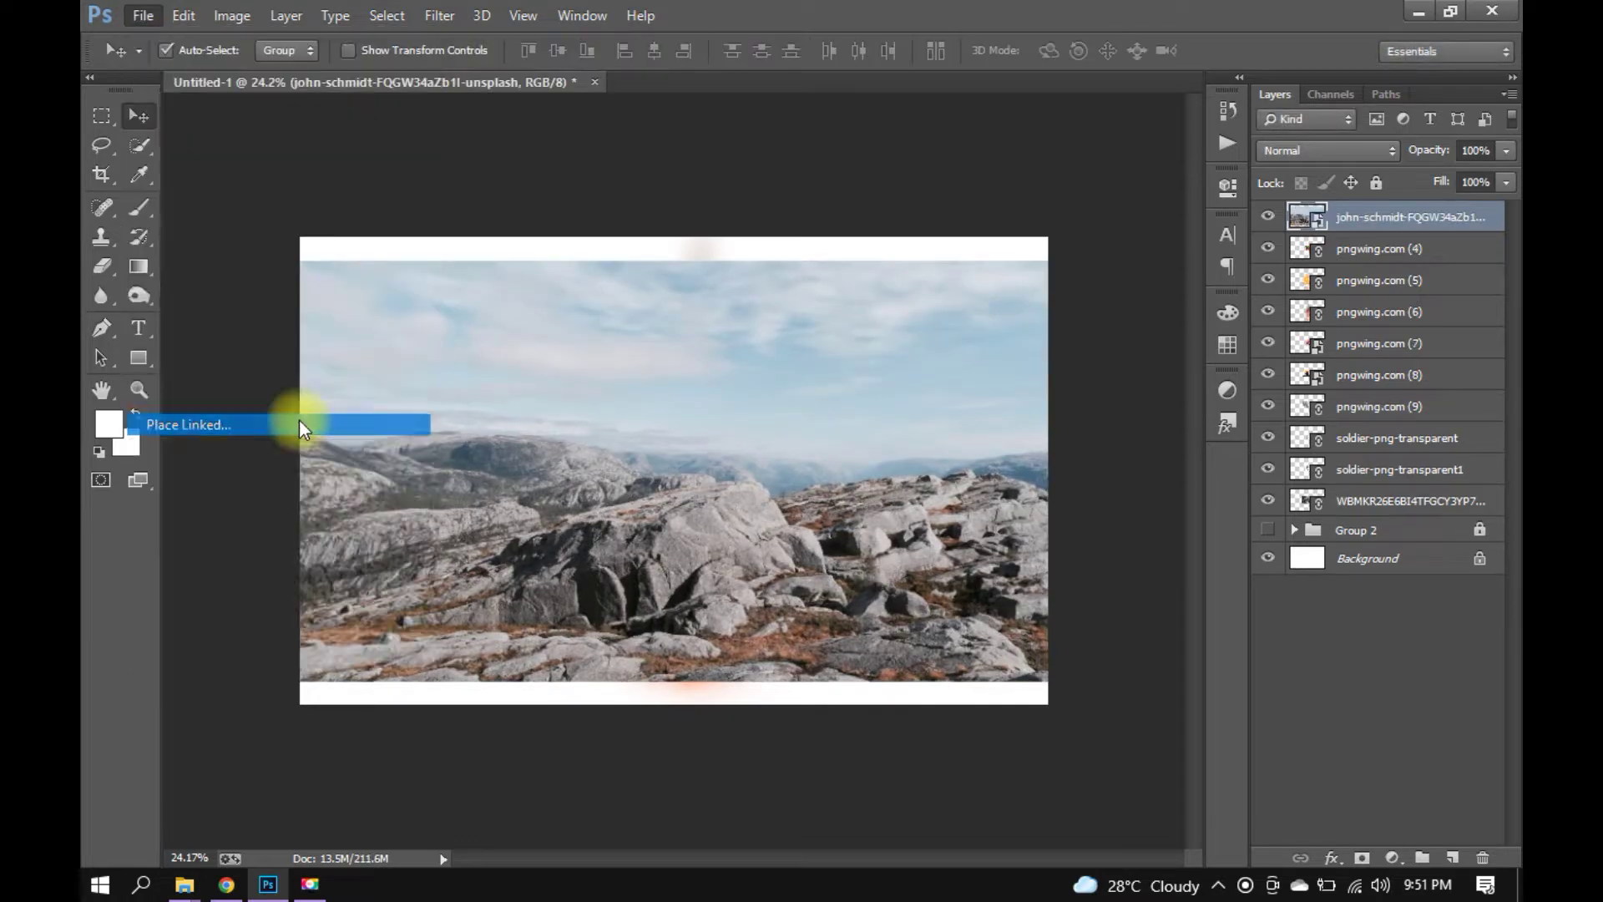
{"action": "scroll", "coordinate": [918, 359], "scroll_direction": "down", "scroll_amount": 5}
{"action": "scroll", "coordinate": [955, 368], "scroll_direction": "up", "scroll_amount": 1}
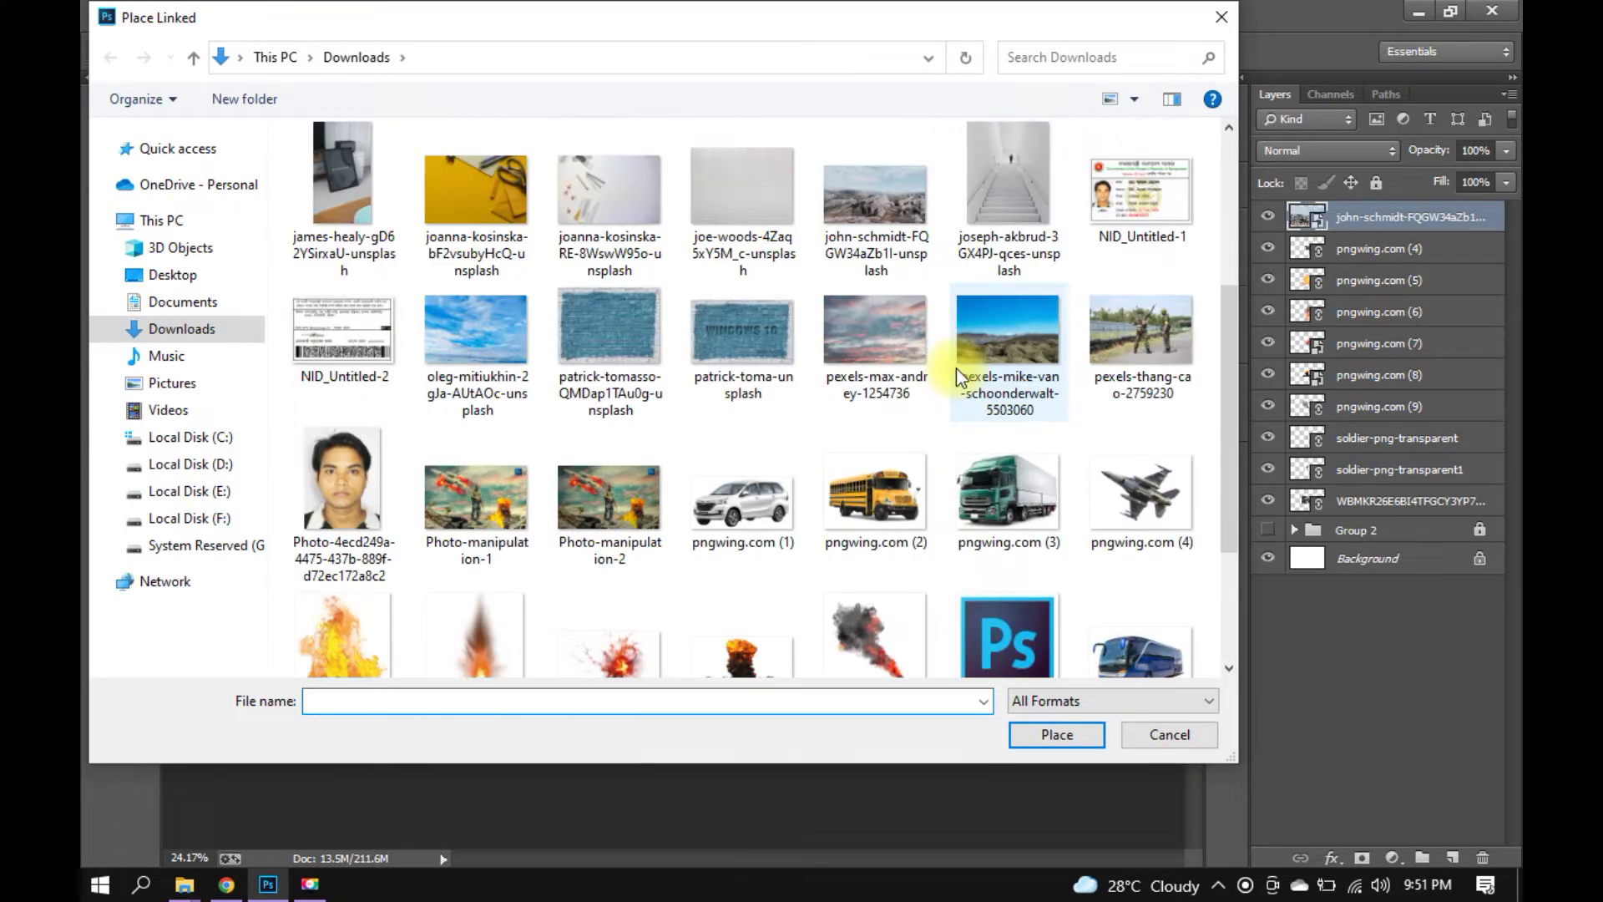
{"action": "double_click", "coordinate": [894, 333]}
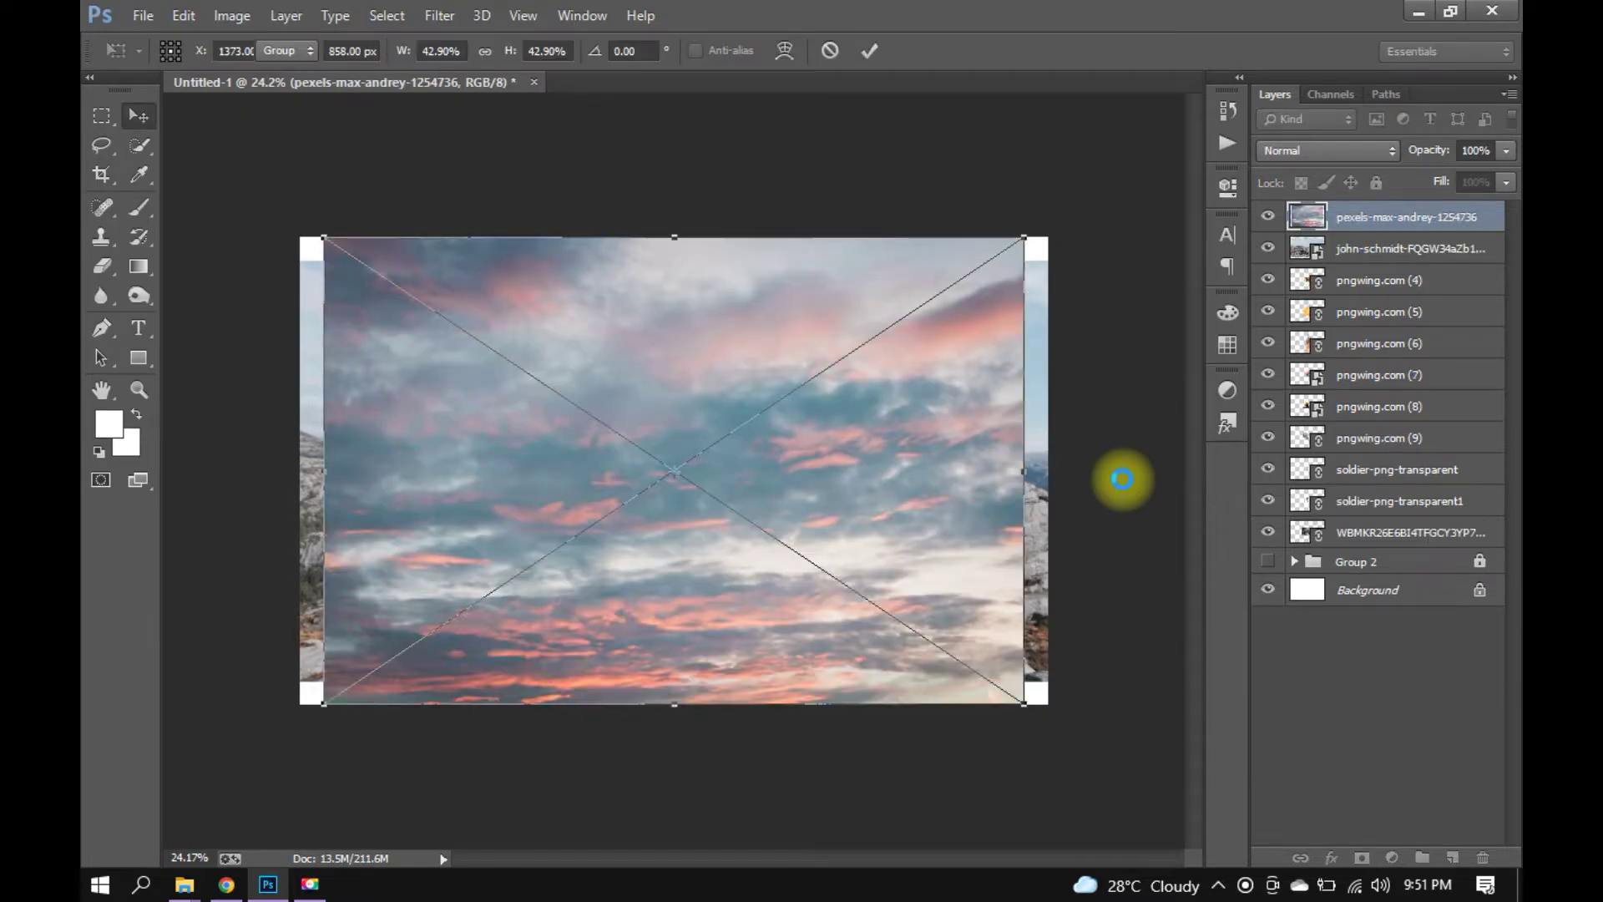
{"action": "key", "text": "Return"}
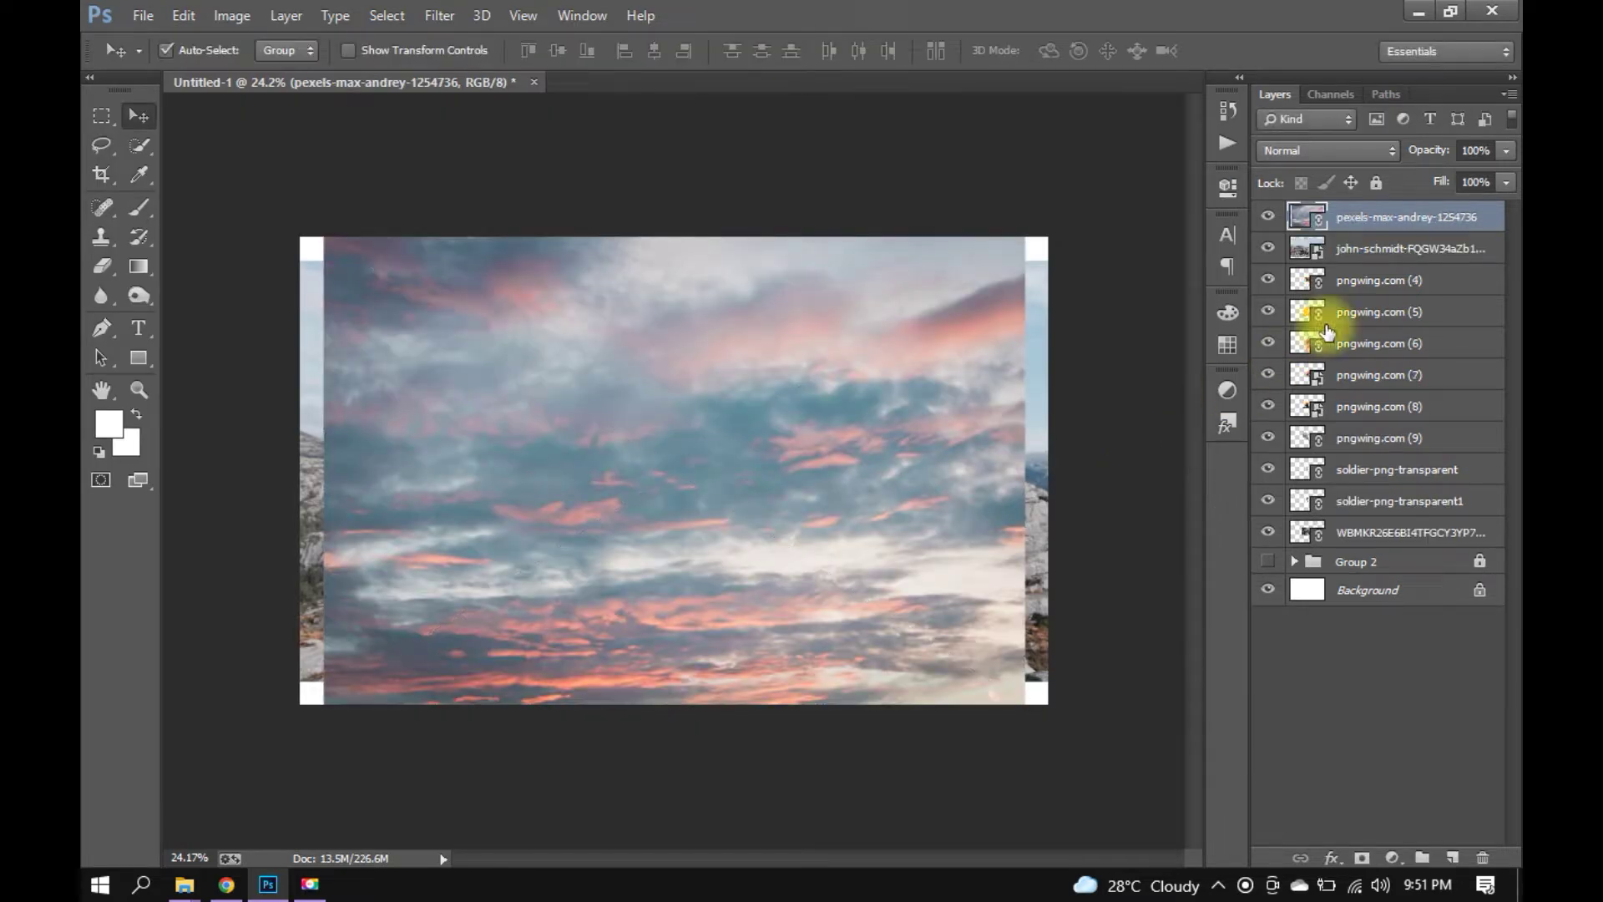
{"action": "left_click", "coordinate": [1268, 217]}
Quick-select the foreground rocks of the john-schmidt landscape and copy them to Layer 3.
{"action": "left_click", "coordinate": [1358, 251]}
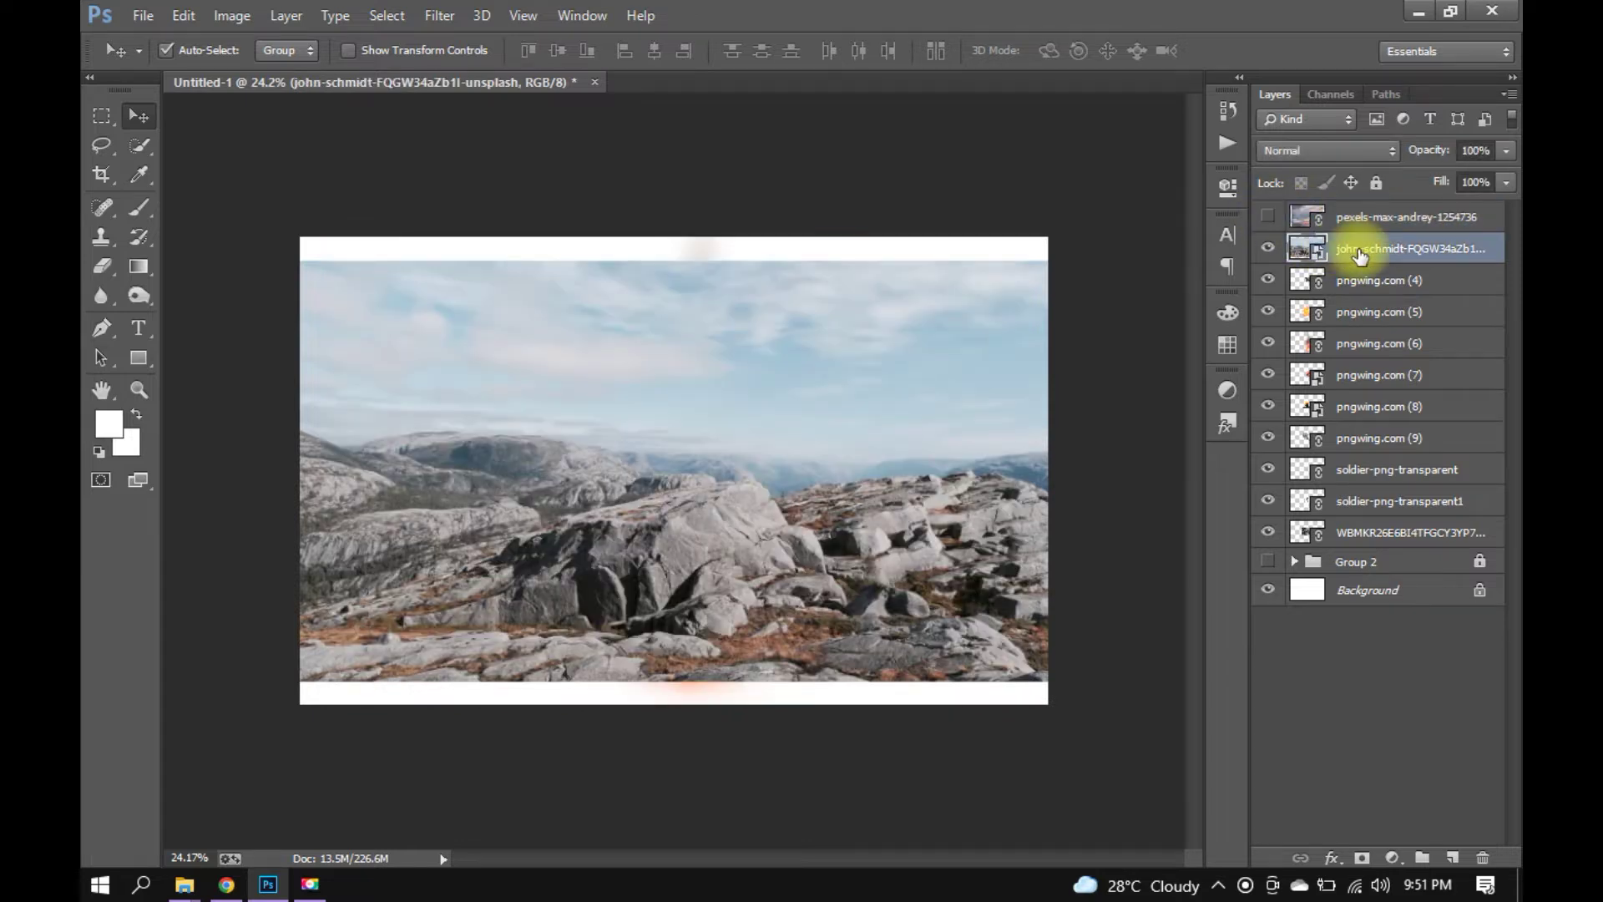
{"action": "key", "text": "w"}
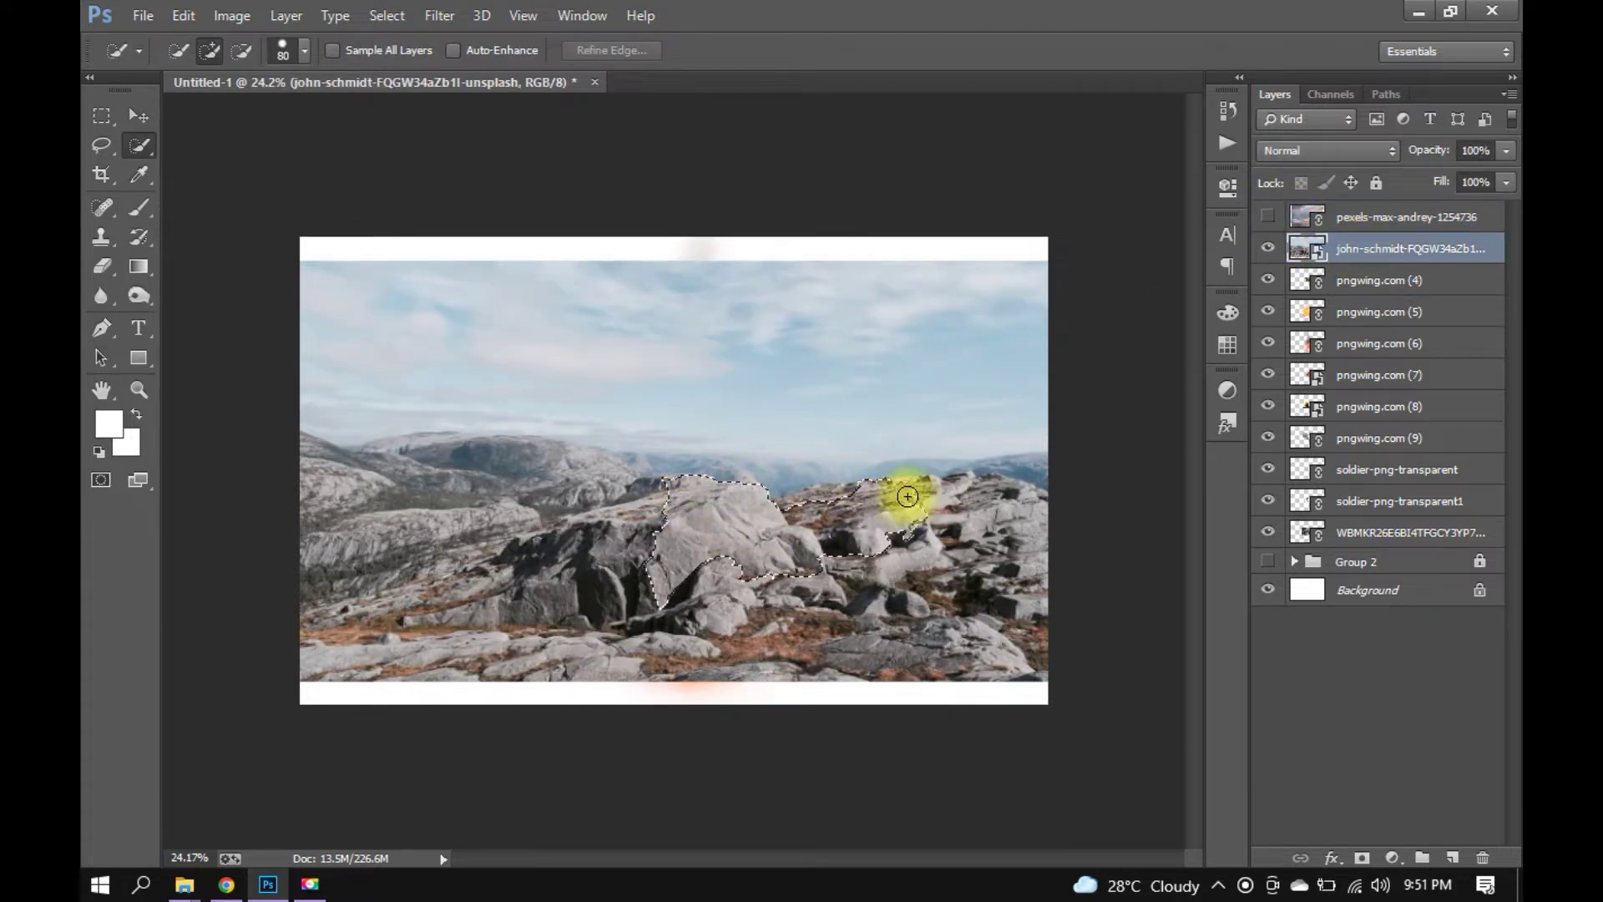
{"action": "mouse_move", "coordinate": [1033, 544]}
{"action": "left_mouse_down"}
{"action": "mouse_move", "coordinate": [843, 643]}
{"action": "mouse_move", "coordinate": [333, 647]}
{"action": "left_mouse_up"}
{"action": "mouse_move", "coordinate": [520, 586]}
{"action": "left_mouse_down"}
{"action": "mouse_move", "coordinate": [607, 560]}
{"action": "mouse_move", "coordinate": [573, 529]}
{"action": "mouse_move", "coordinate": [524, 552]}
{"action": "left_mouse_up"}
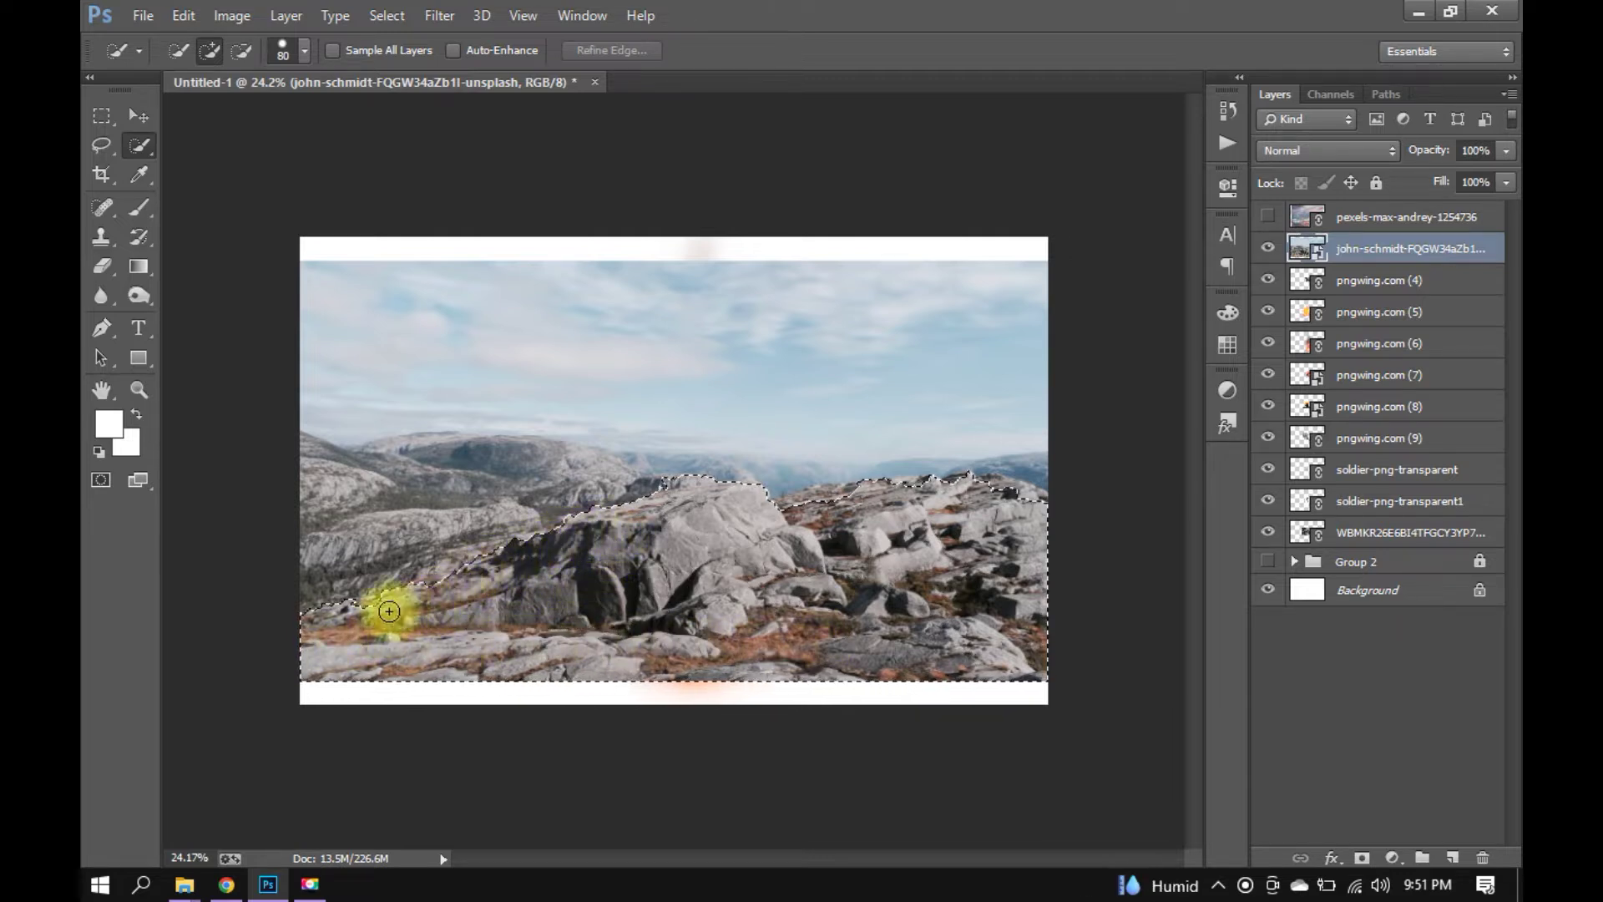
{"action": "mouse_move", "coordinate": [360, 617]}
{"action": "left_mouse_down"}
{"action": "mouse_move", "coordinate": [465, 572]}
{"action": "mouse_move", "coordinate": [429, 590]}
{"action": "mouse_move", "coordinate": [611, 591]}
{"action": "mouse_move", "coordinate": [817, 508]}
{"action": "mouse_move", "coordinate": [802, 501]}
{"action": "mouse_move", "coordinate": [949, 483]}
{"action": "mouse_move", "coordinate": [894, 494]}
{"action": "mouse_move", "coordinate": [966, 497]}
{"action": "mouse_move", "coordinate": [919, 480]}
{"action": "mouse_move", "coordinate": [629, 498]}
{"action": "mouse_move", "coordinate": [668, 488]}
{"action": "left_mouse_up"}
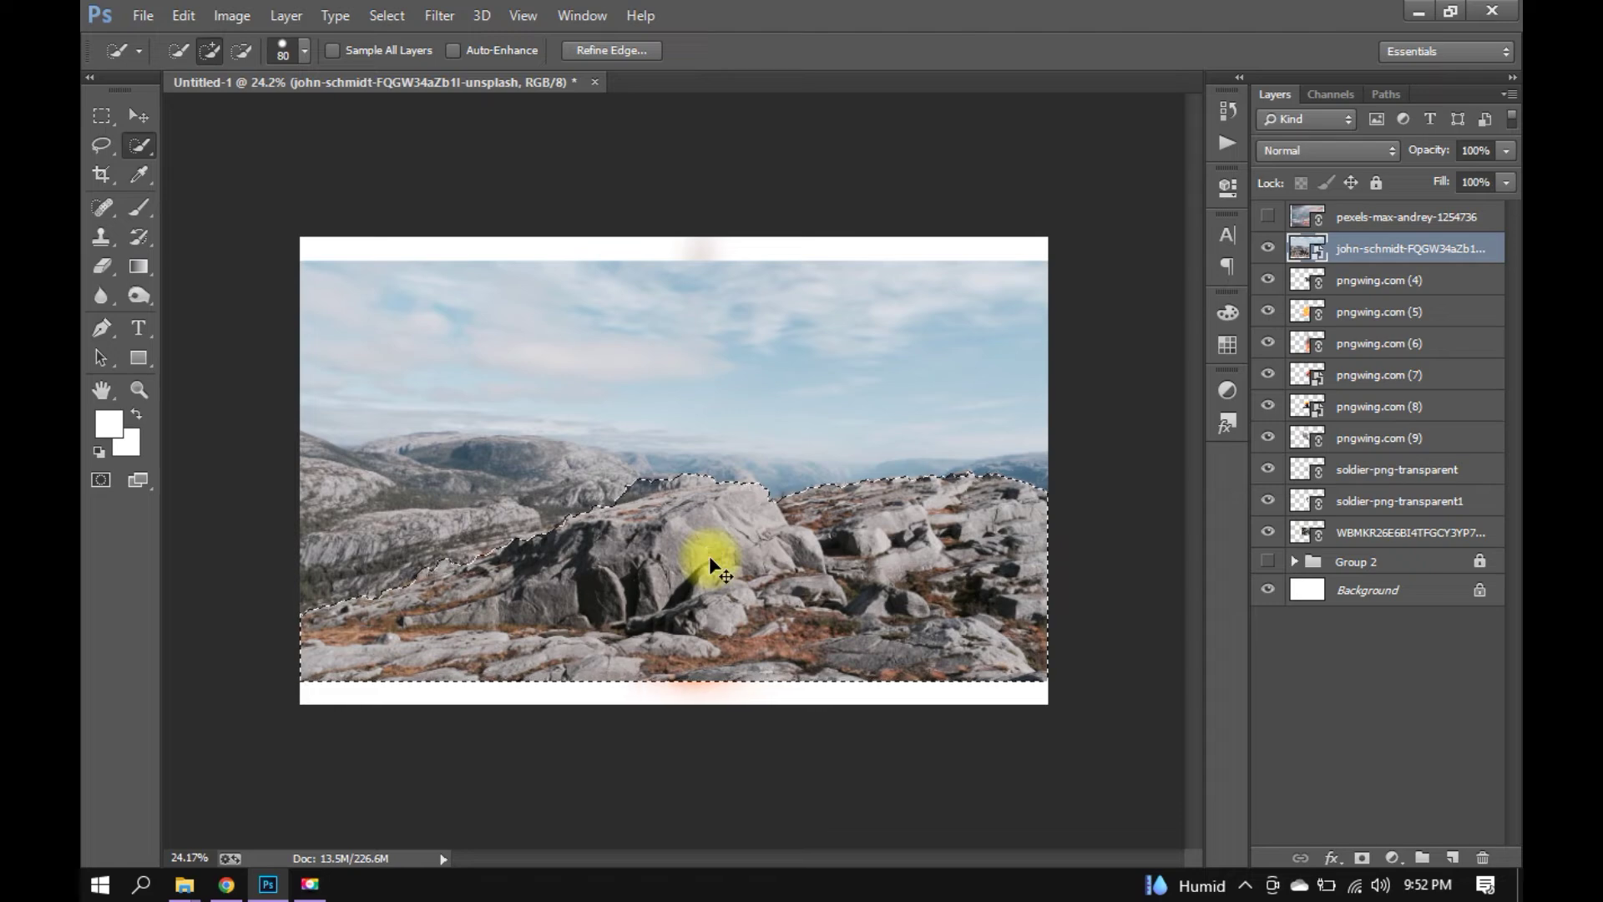
{"action": "key", "text": "ctrl+j"}
{"action": "left_click", "coordinate": [1340, 291]}
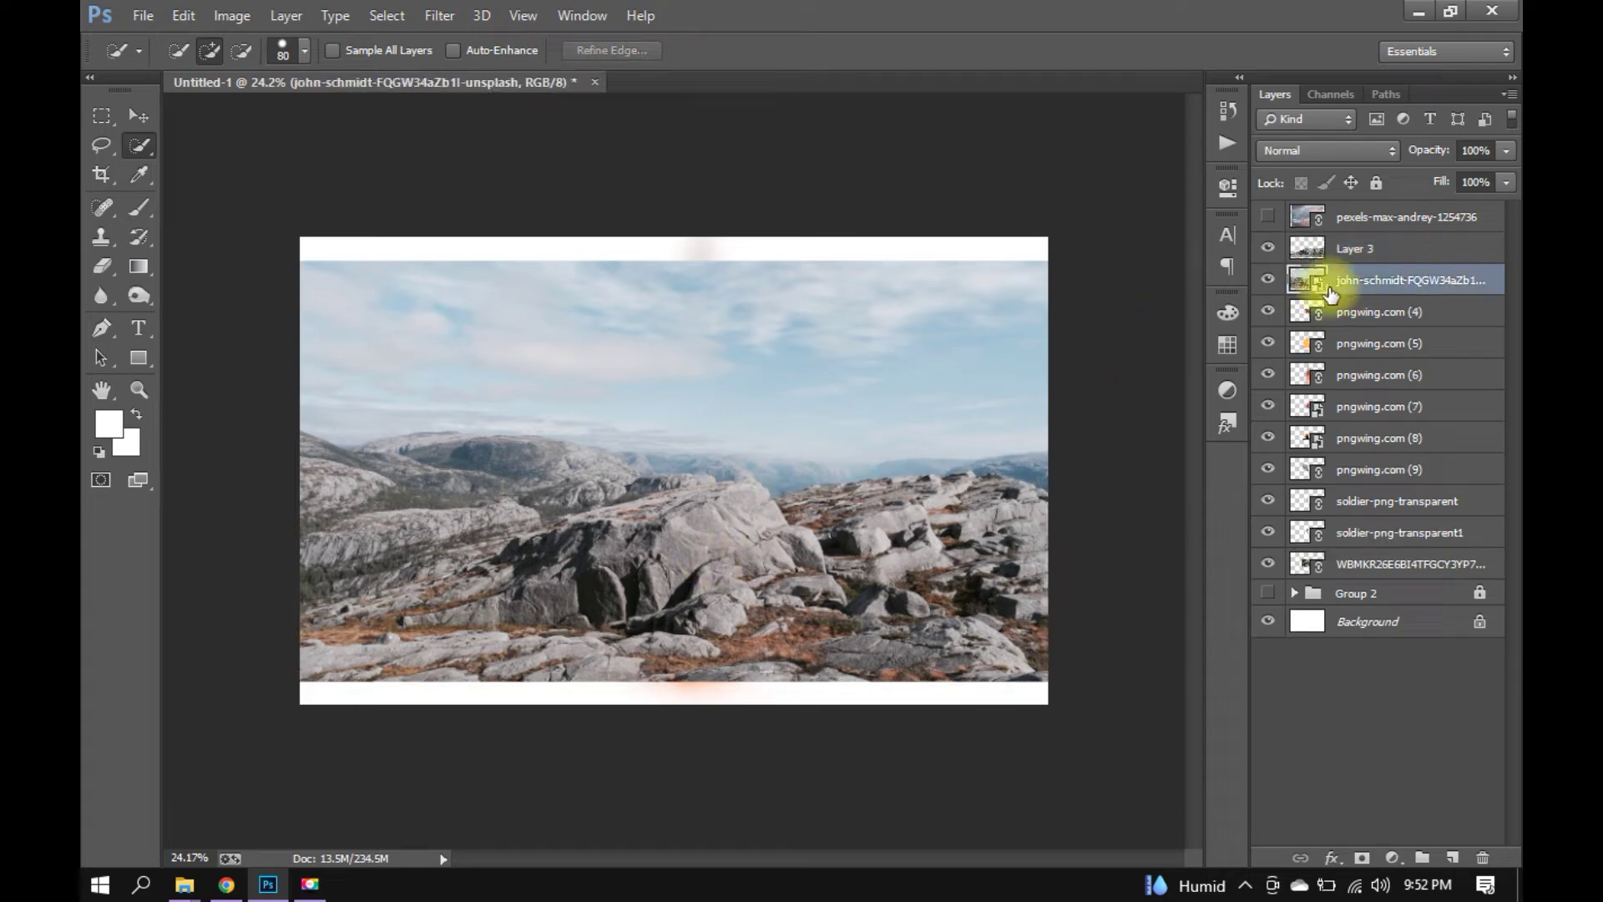
Delete the original mountain photo layer and move Layer 3 to the top, hiding the jet.
{"action": "key", "text": "Delete"}
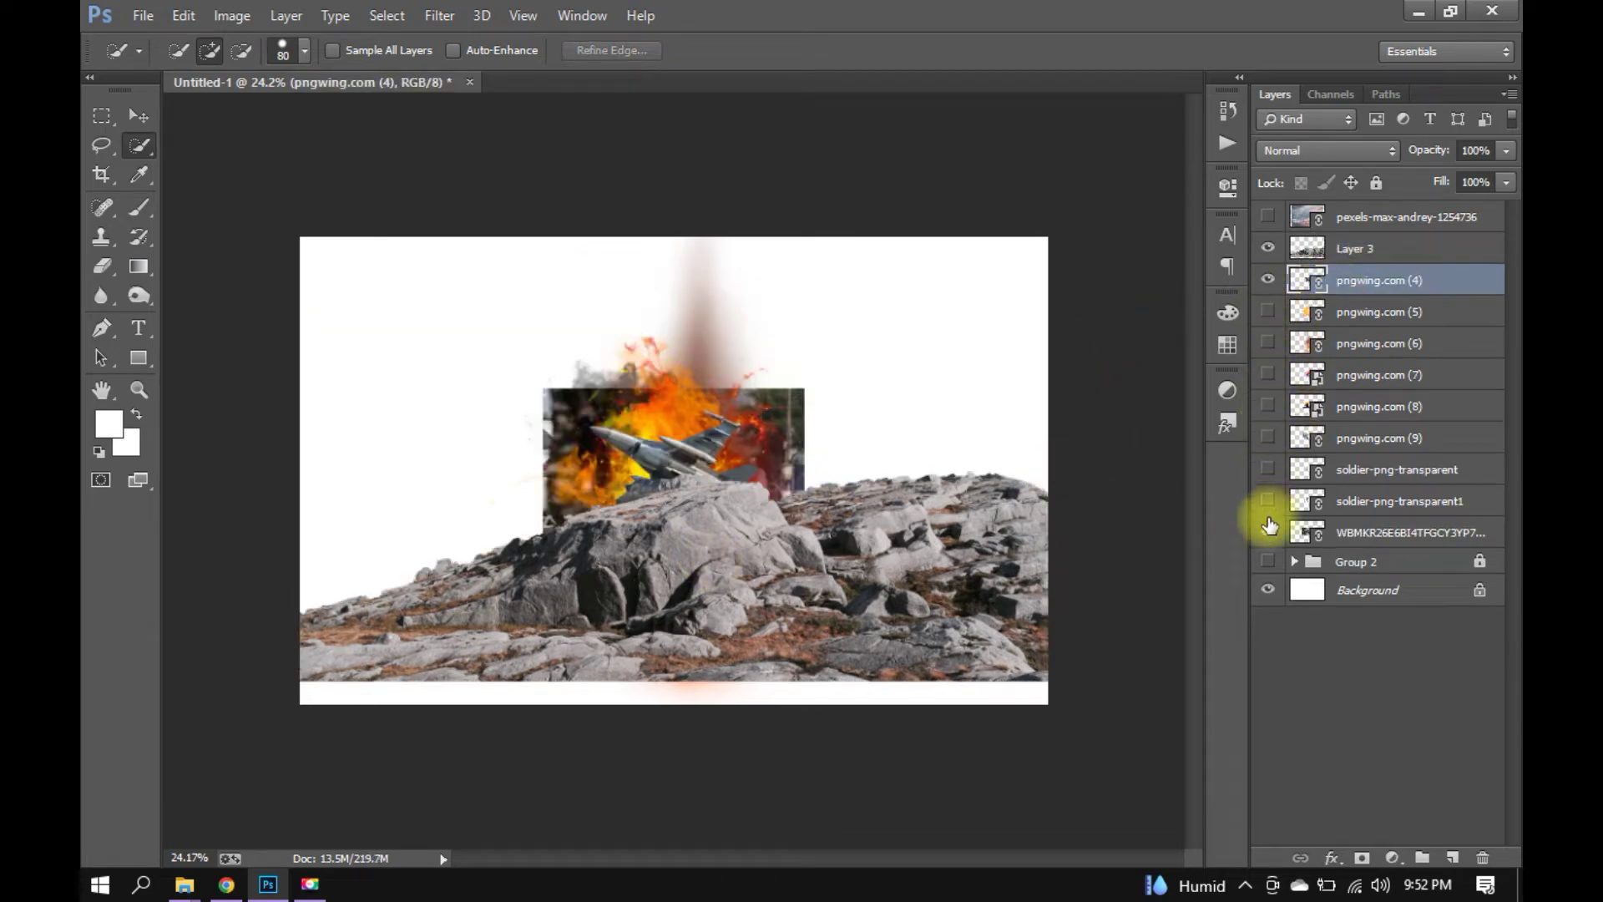
{"action": "left_click", "coordinate": [1267, 248]}
{"action": "left_click_drag", "start_coordinate": [1370, 279], "coordinate": [1396, 217]}
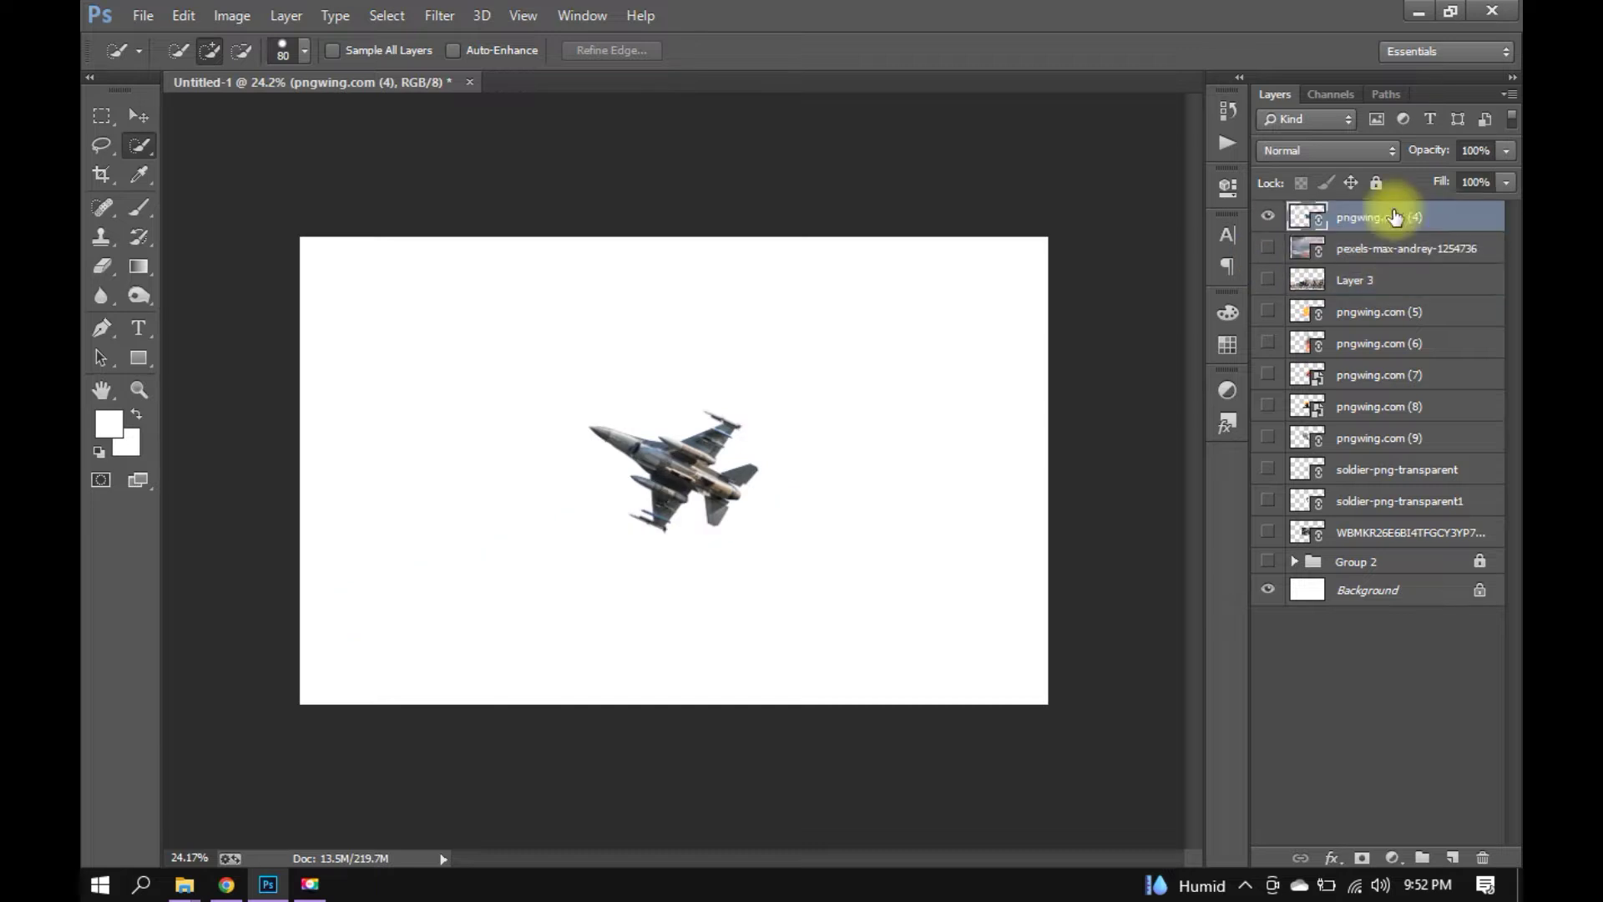
{"action": "left_click", "coordinate": [1267, 279]}
{"action": "left_click_drag", "start_coordinate": [1354, 280], "coordinate": [1360, 215]}
{"action": "left_click", "coordinate": [1267, 248]}
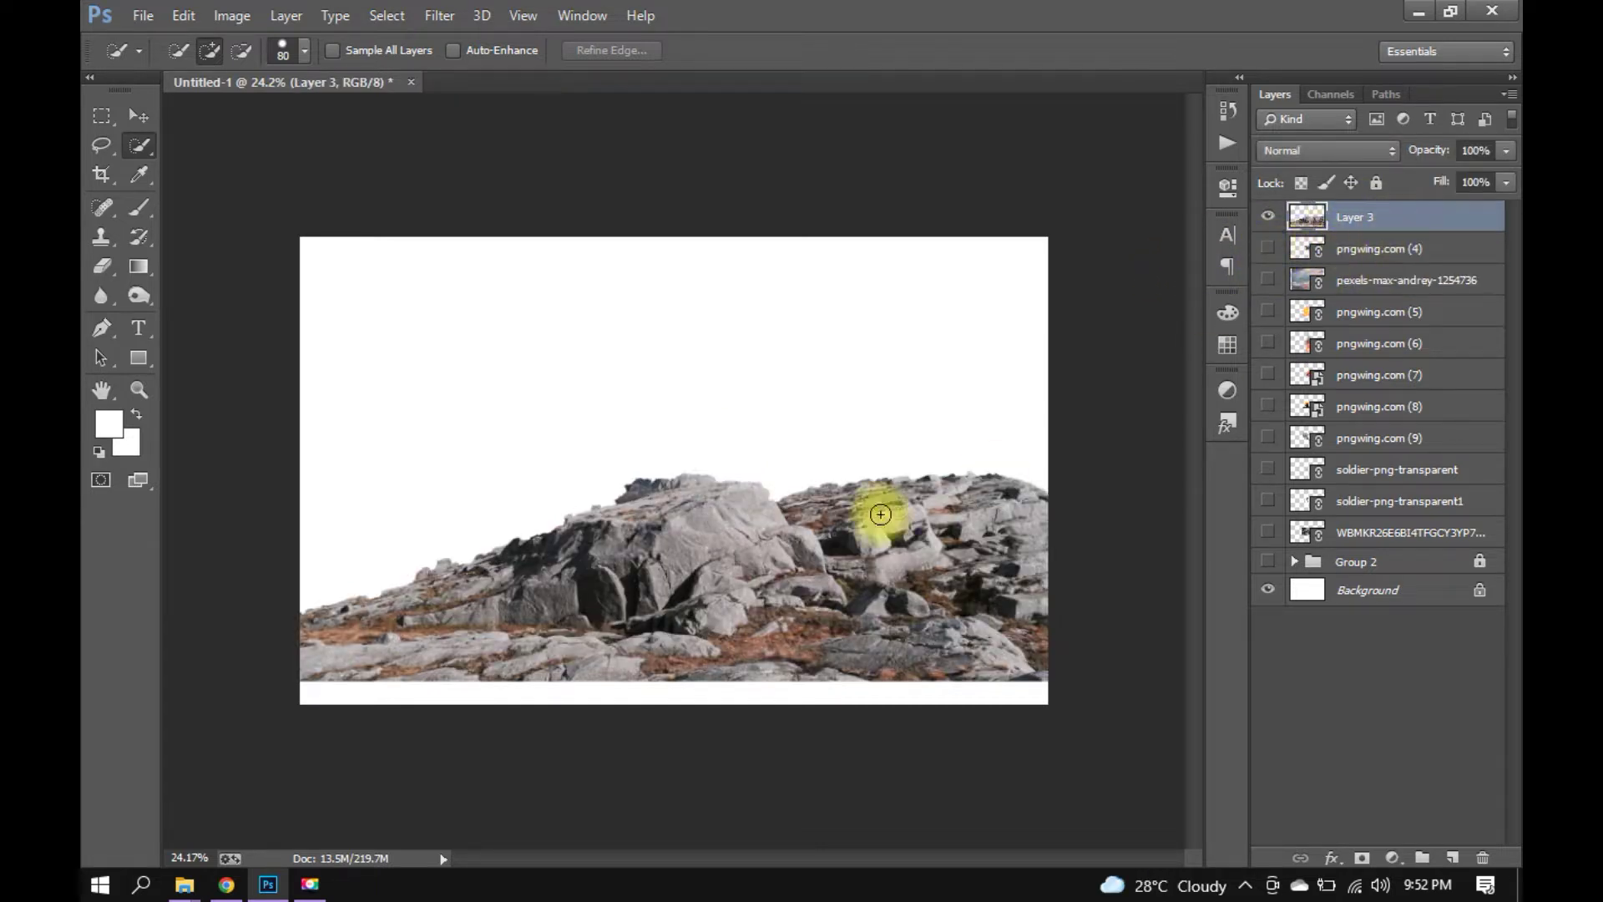
Rotate the rocks about 11.5° clockwise, enlarge them to ~120% along the bottom, and duplicate the layer.
{"action": "key", "text": "v"}
{"action": "key", "text": "ctrl+t"}
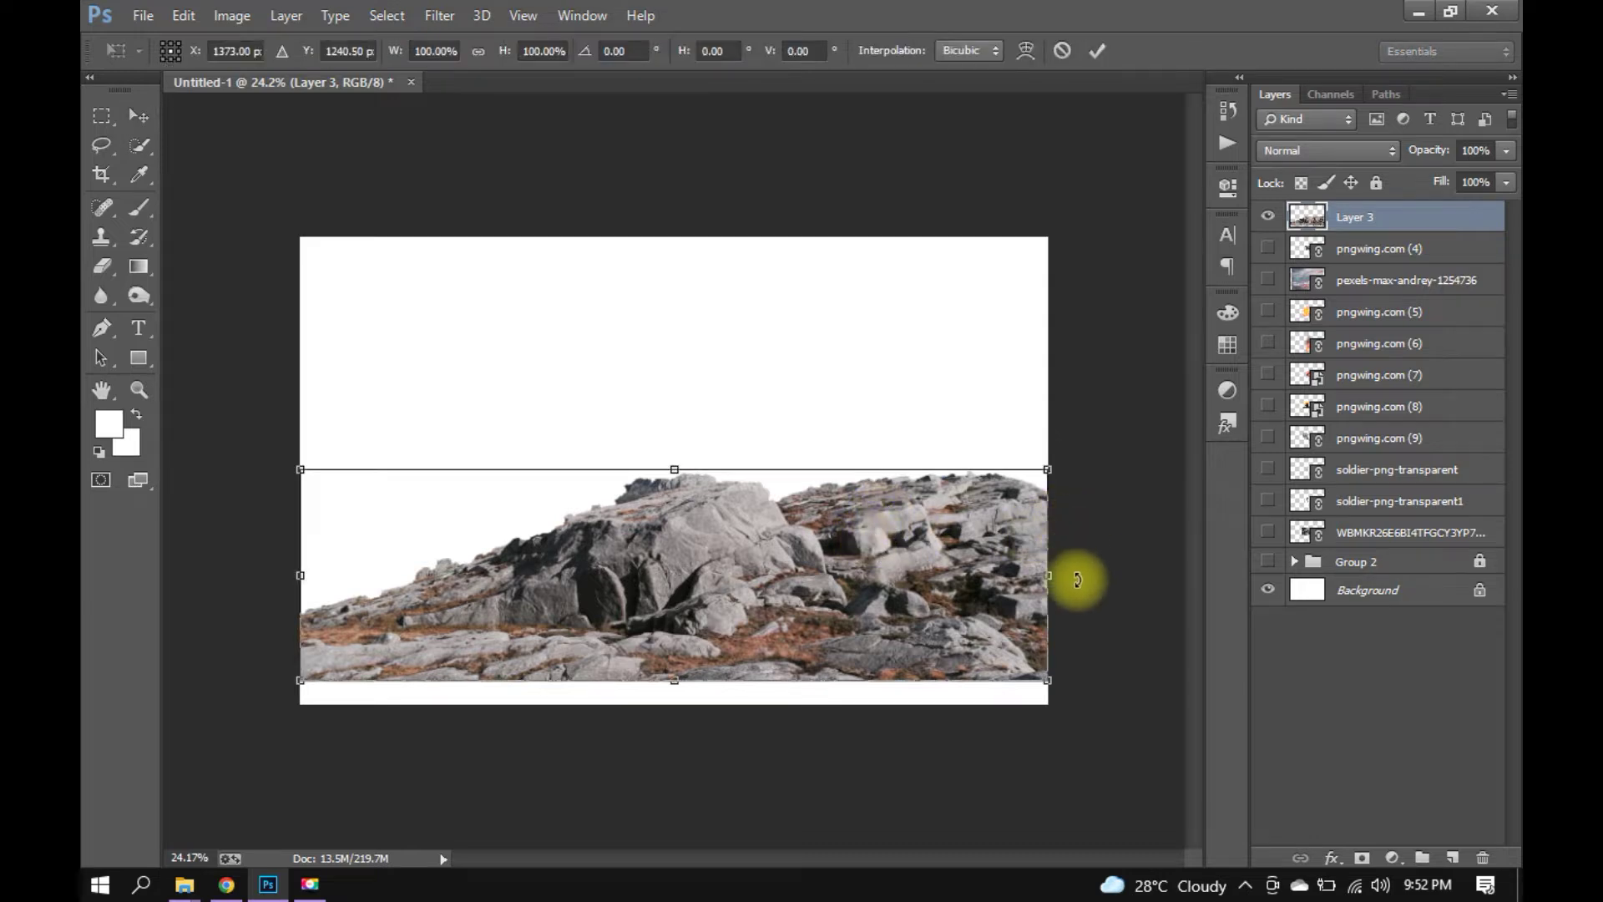
{"action": "left_click_drag", "start_coordinate": [1077, 578], "coordinate": [935, 678]}
{"action": "left_click_drag", "start_coordinate": [1007, 797], "coordinate": [1066, 834]}
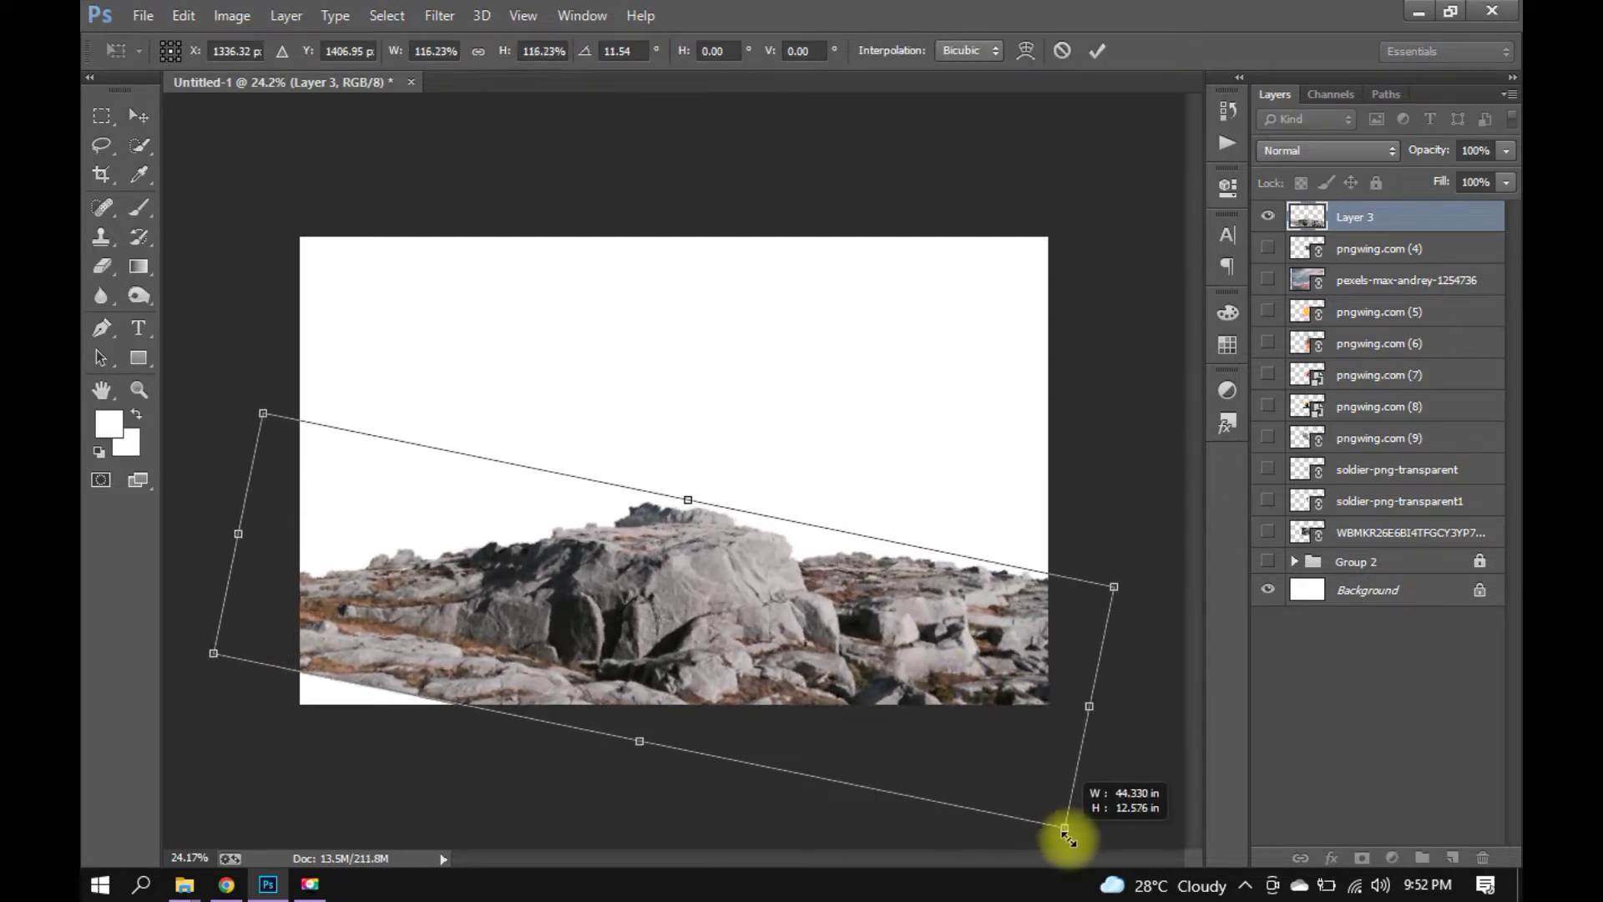
{"action": "left_click_drag", "start_coordinate": [991, 733], "coordinate": [949, 759]}
{"action": "left_click_drag", "start_coordinate": [1120, 776], "coordinate": [1046, 752]}
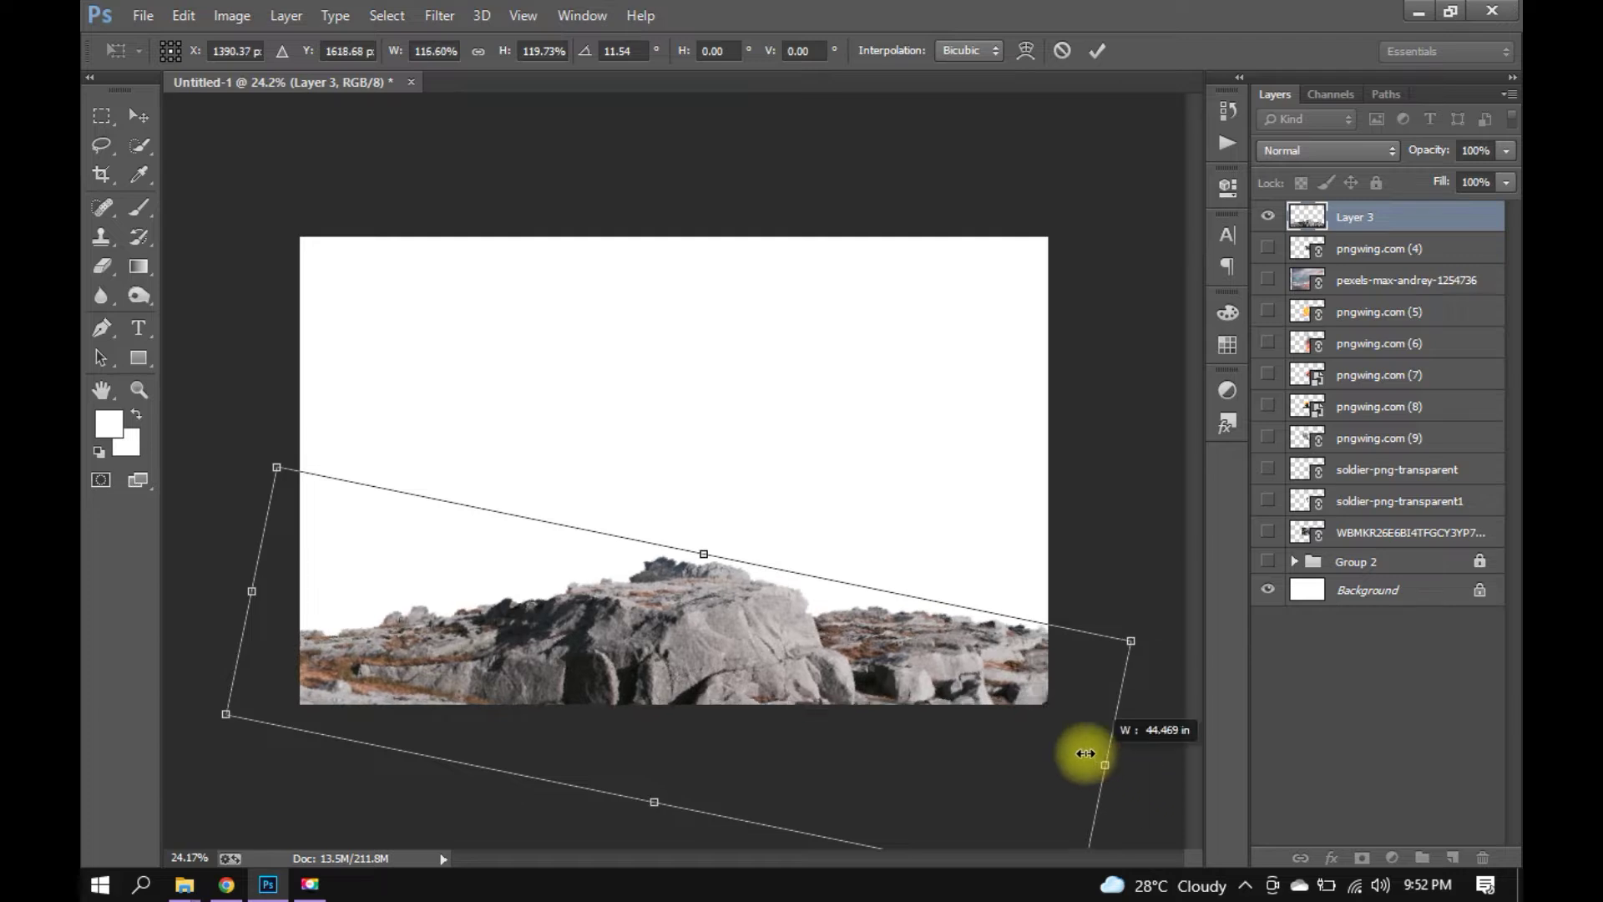
{"action": "left_click_drag", "start_coordinate": [251, 591], "coordinate": [296, 608]}
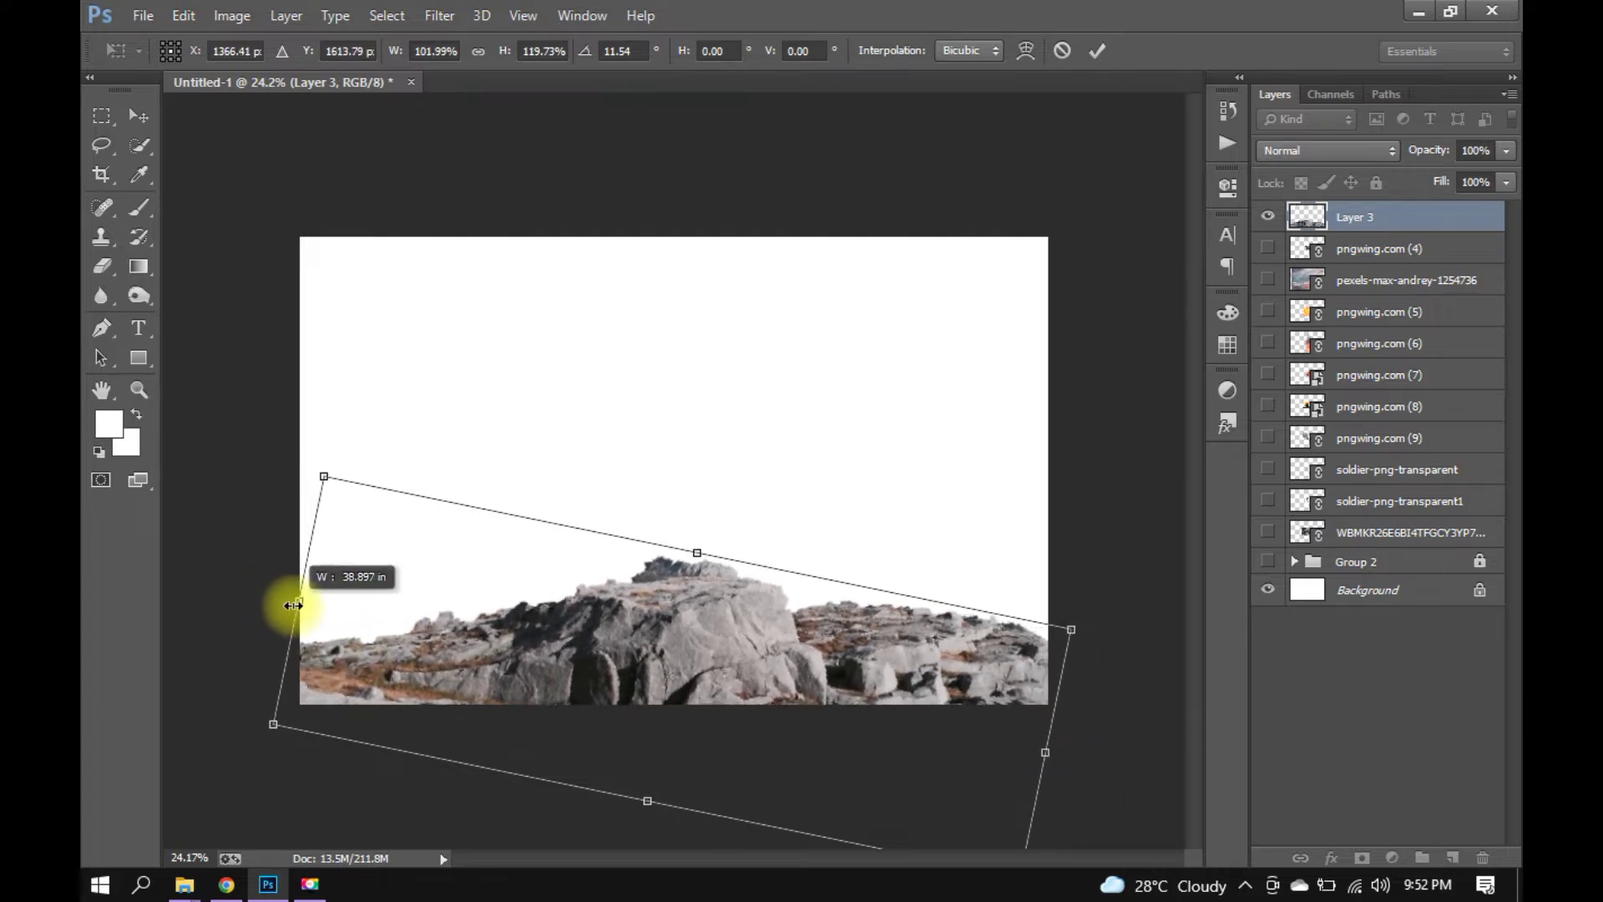
{"action": "key", "text": "Return"}
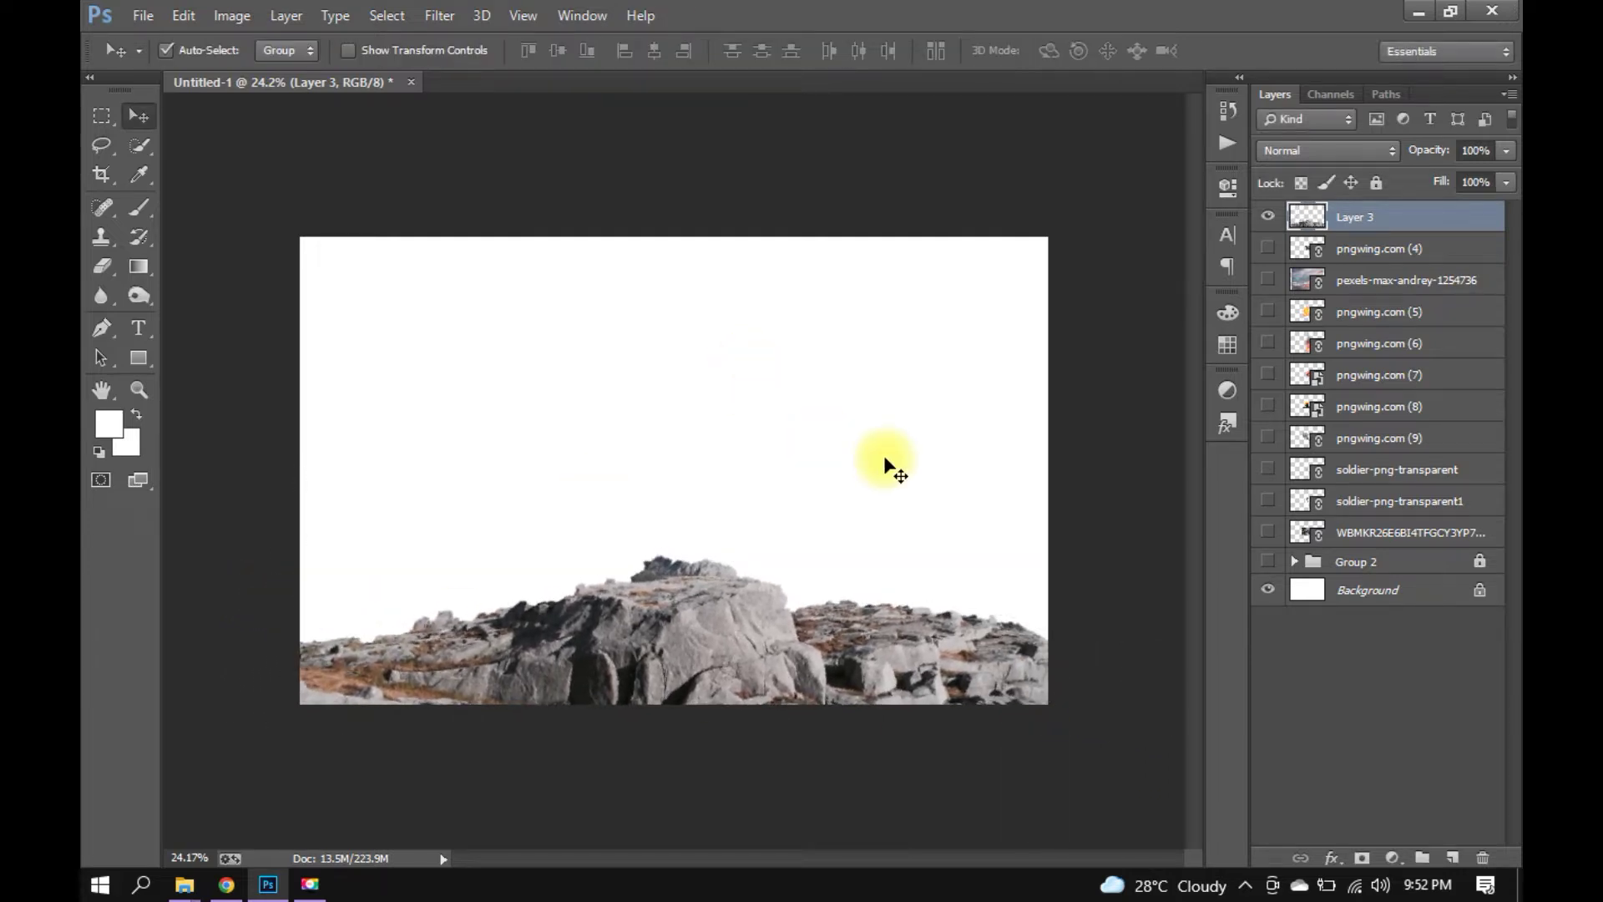
{"action": "key", "text": "ctrl+j"}
Rotate the rock copy about 15.5° counter-clockwise, then duplicate it, rotate it ~30° and shift it left.
{"action": "key", "text": "ctrl+t"}
{"action": "mouse_move", "coordinate": [1091, 651]}
{"action": "left_mouse_down"}
{"action": "mouse_move", "coordinate": [1023, 598]}
{"action": "mouse_move", "coordinate": [1049, 626]}
{"action": "left_mouse_up"}
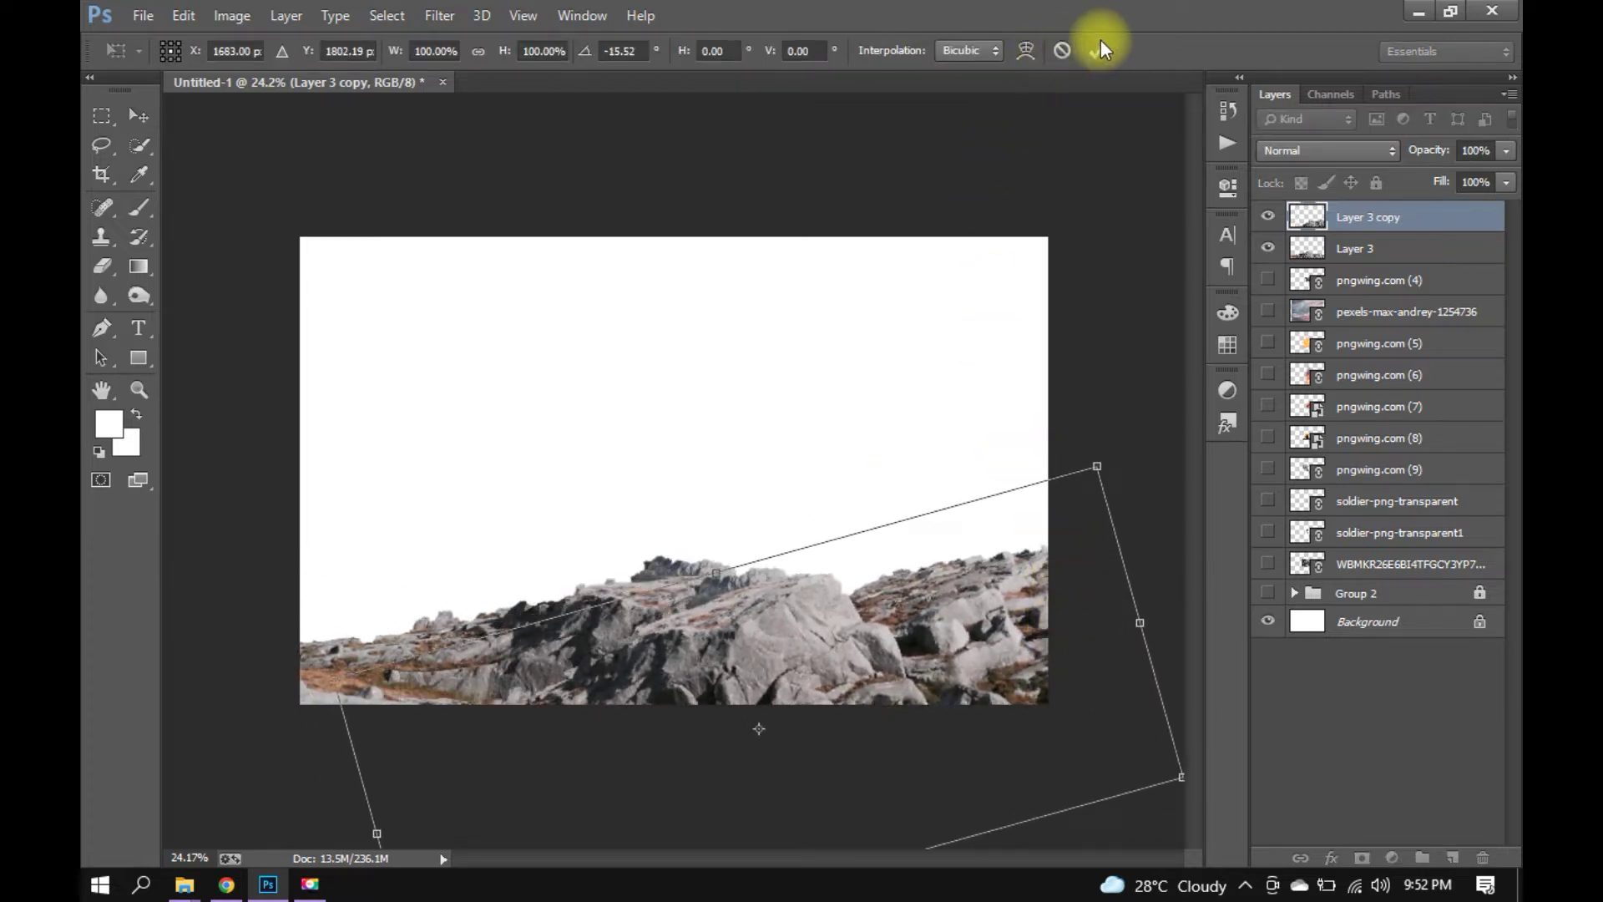
{"action": "double_click", "coordinate": [977, 567]}
{"action": "key", "text": "ctrl+j"}
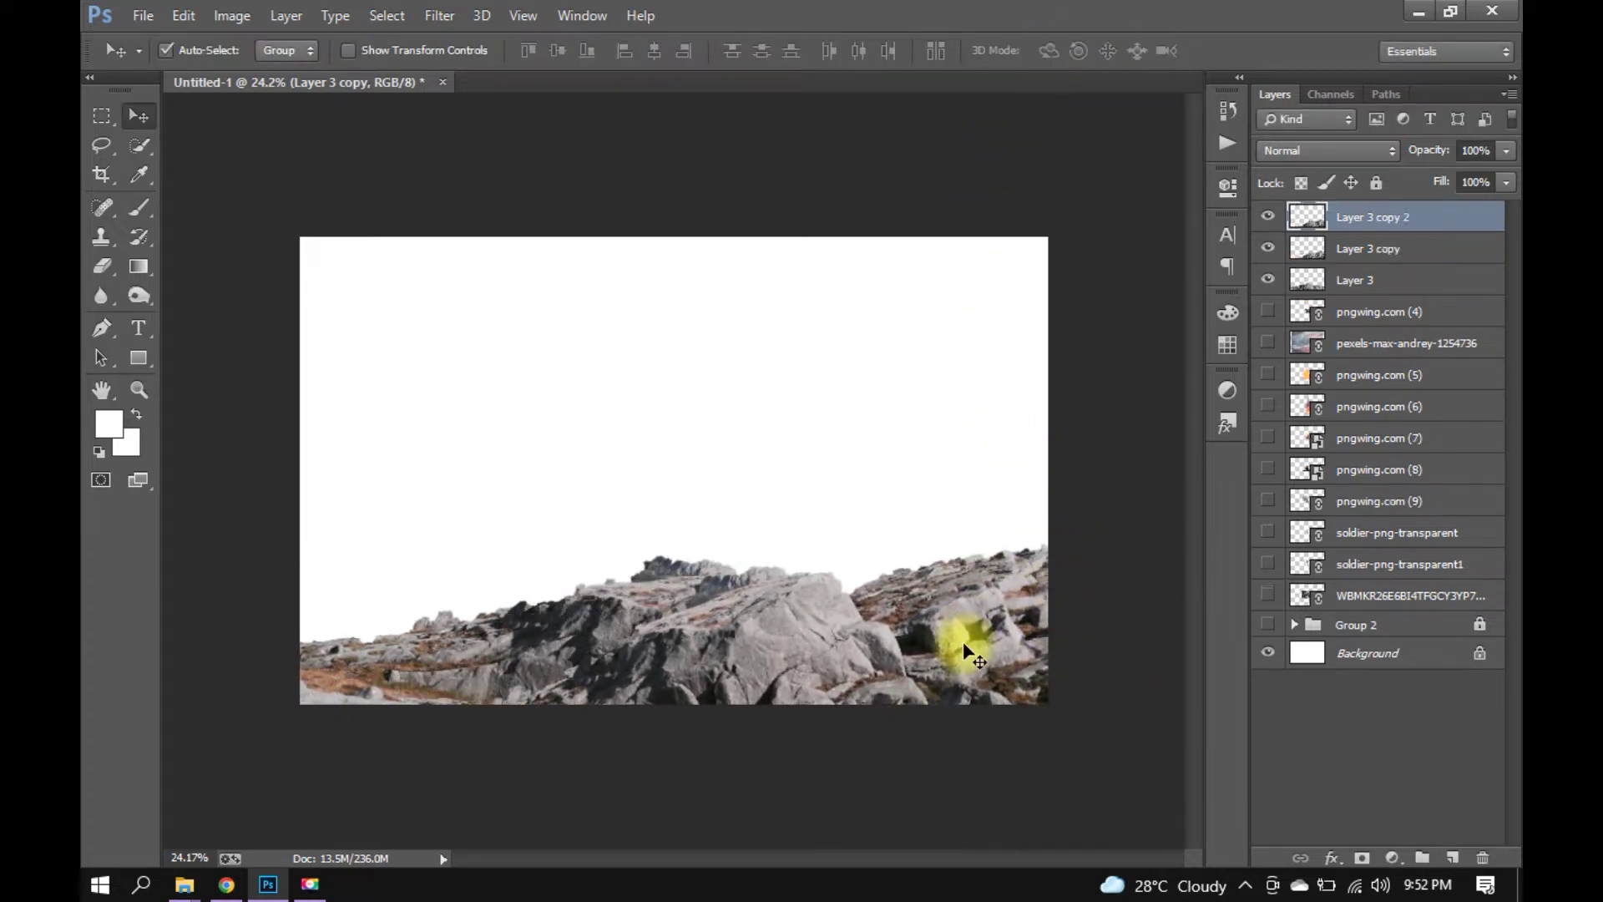
{"action": "key", "text": "ctrl+t"}
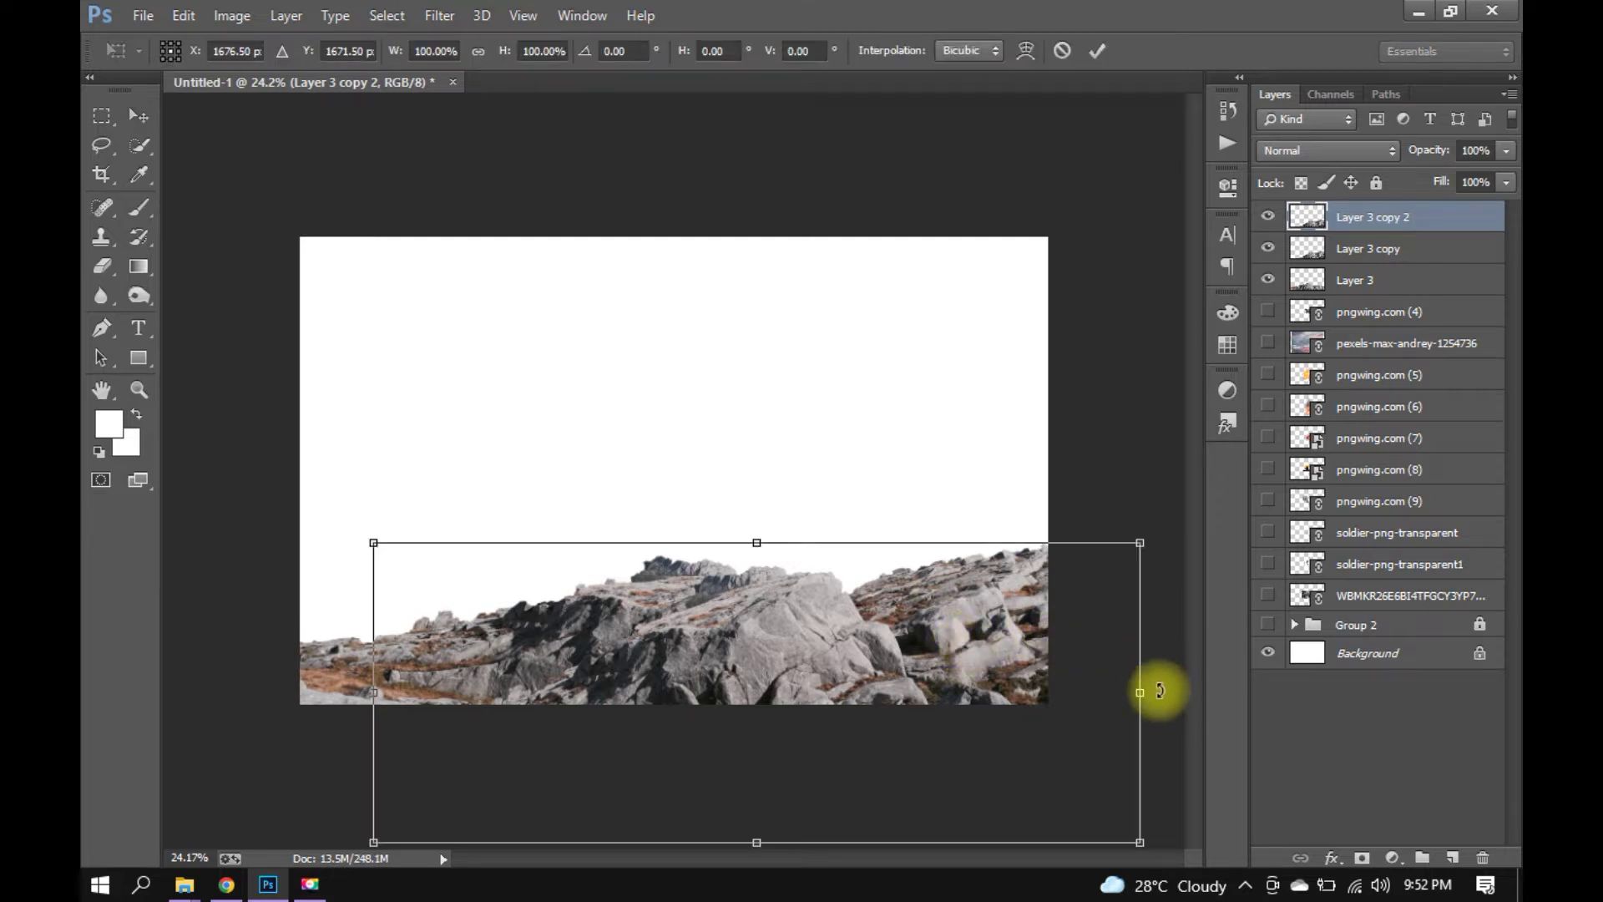
{"action": "left_click_drag", "start_coordinate": [1152, 686], "coordinate": [1033, 868]}
{"action": "left_click_drag", "start_coordinate": [843, 700], "coordinate": [624, 672]}
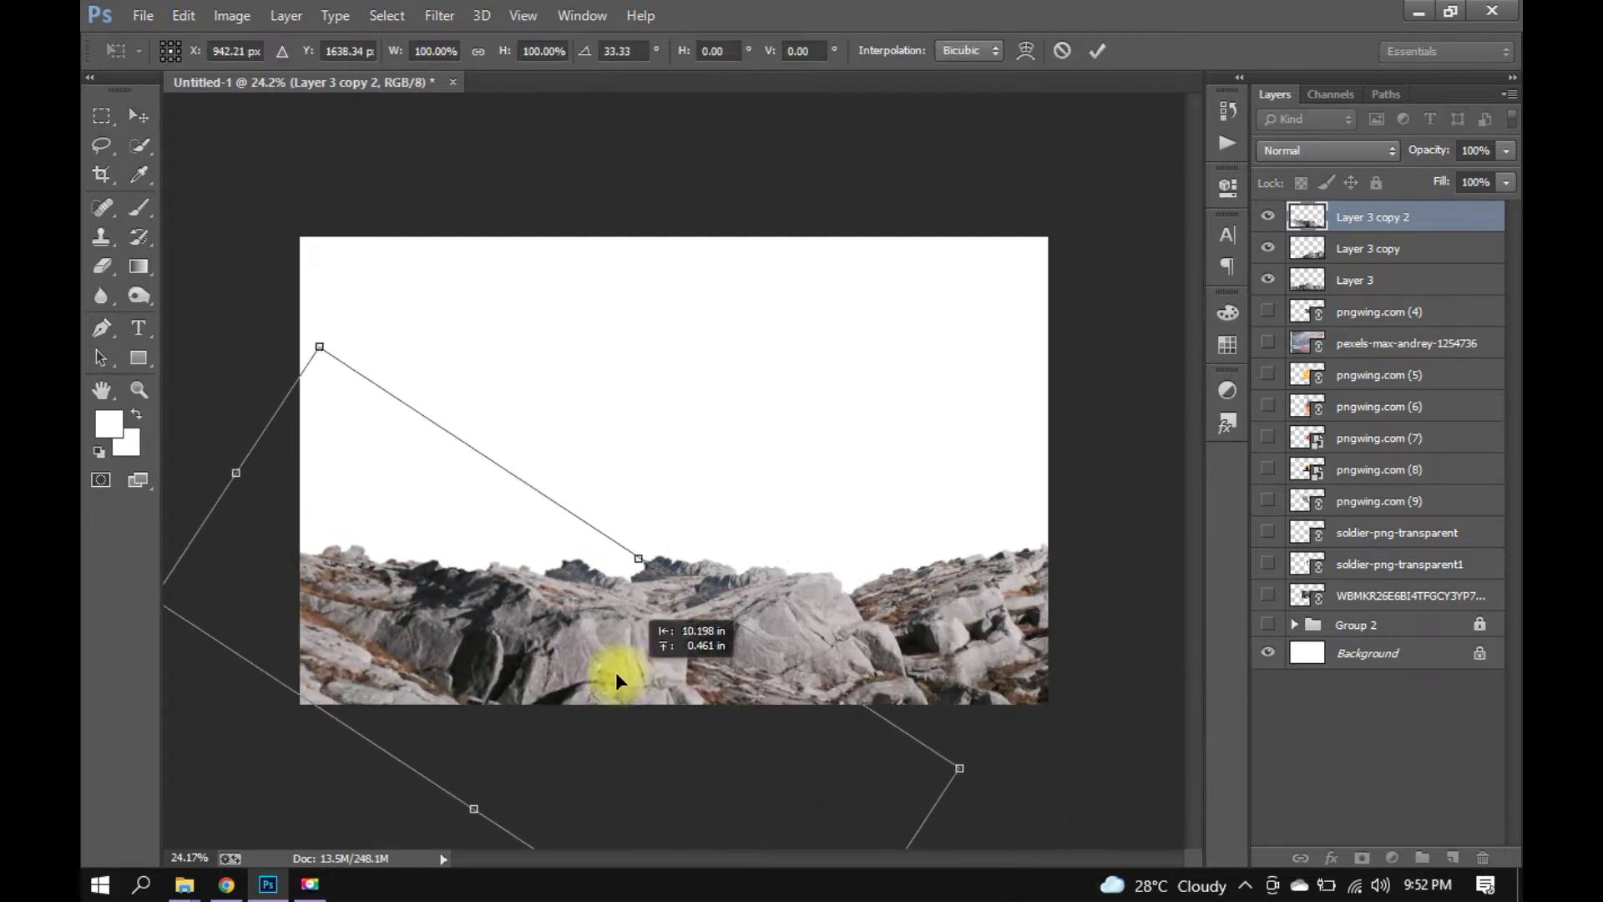
{"action": "left_click", "coordinate": [1096, 56]}
Move the new rock copy below Layer 3 and add a layer mask to Layer 3.
{"action": "left_click_drag", "start_coordinate": [1370, 217], "coordinate": [1370, 296]}
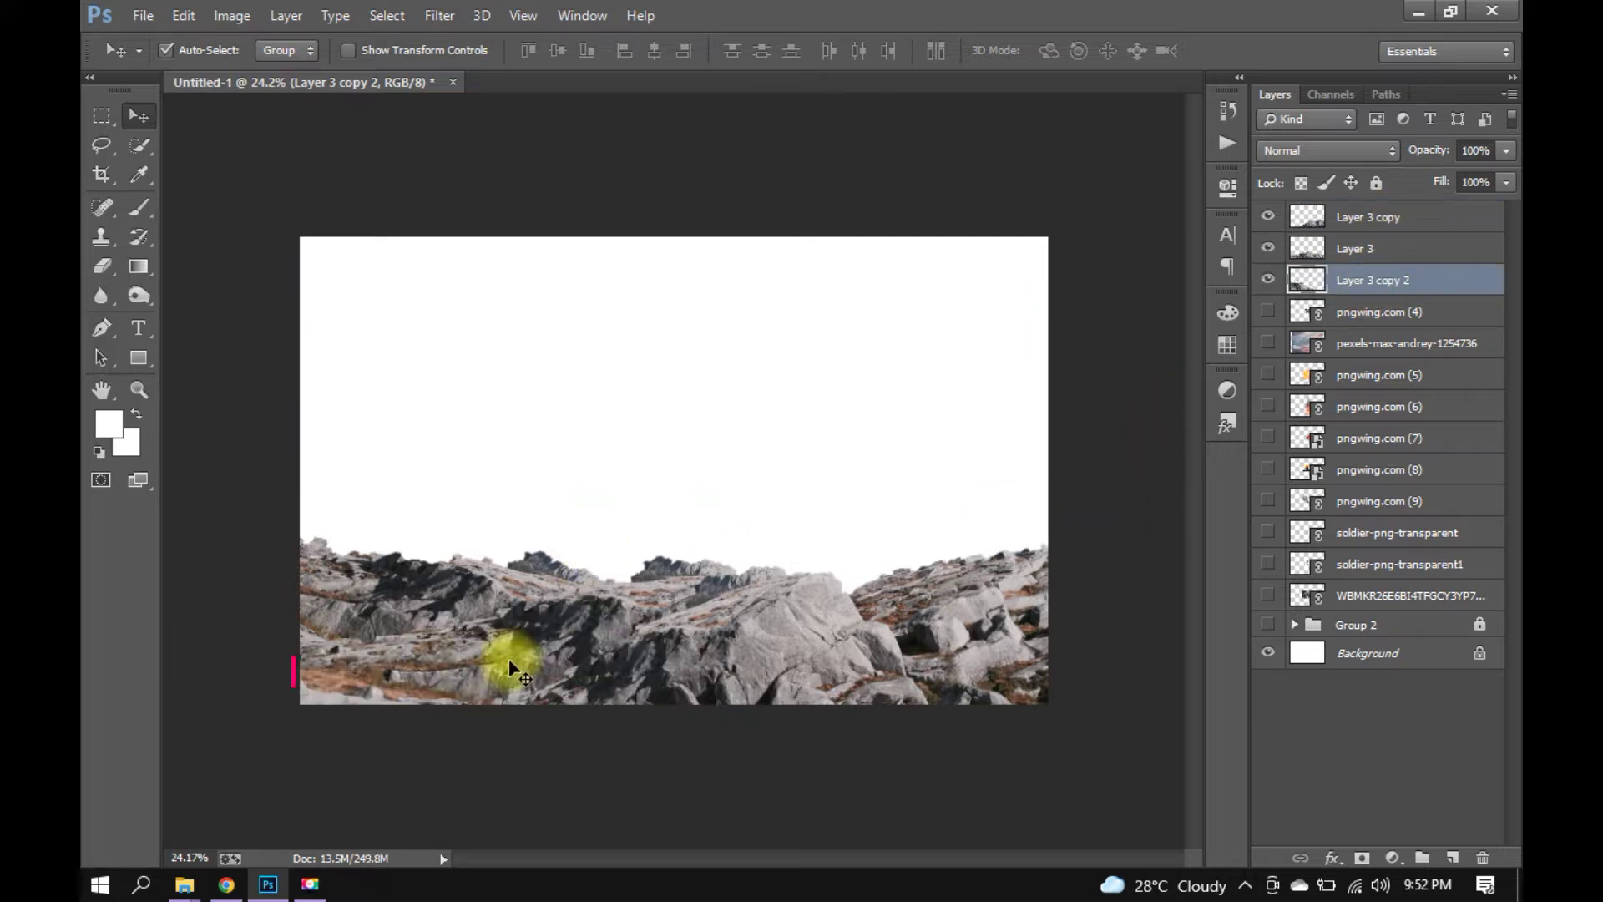
{"action": "left_click", "coordinate": [448, 662]}
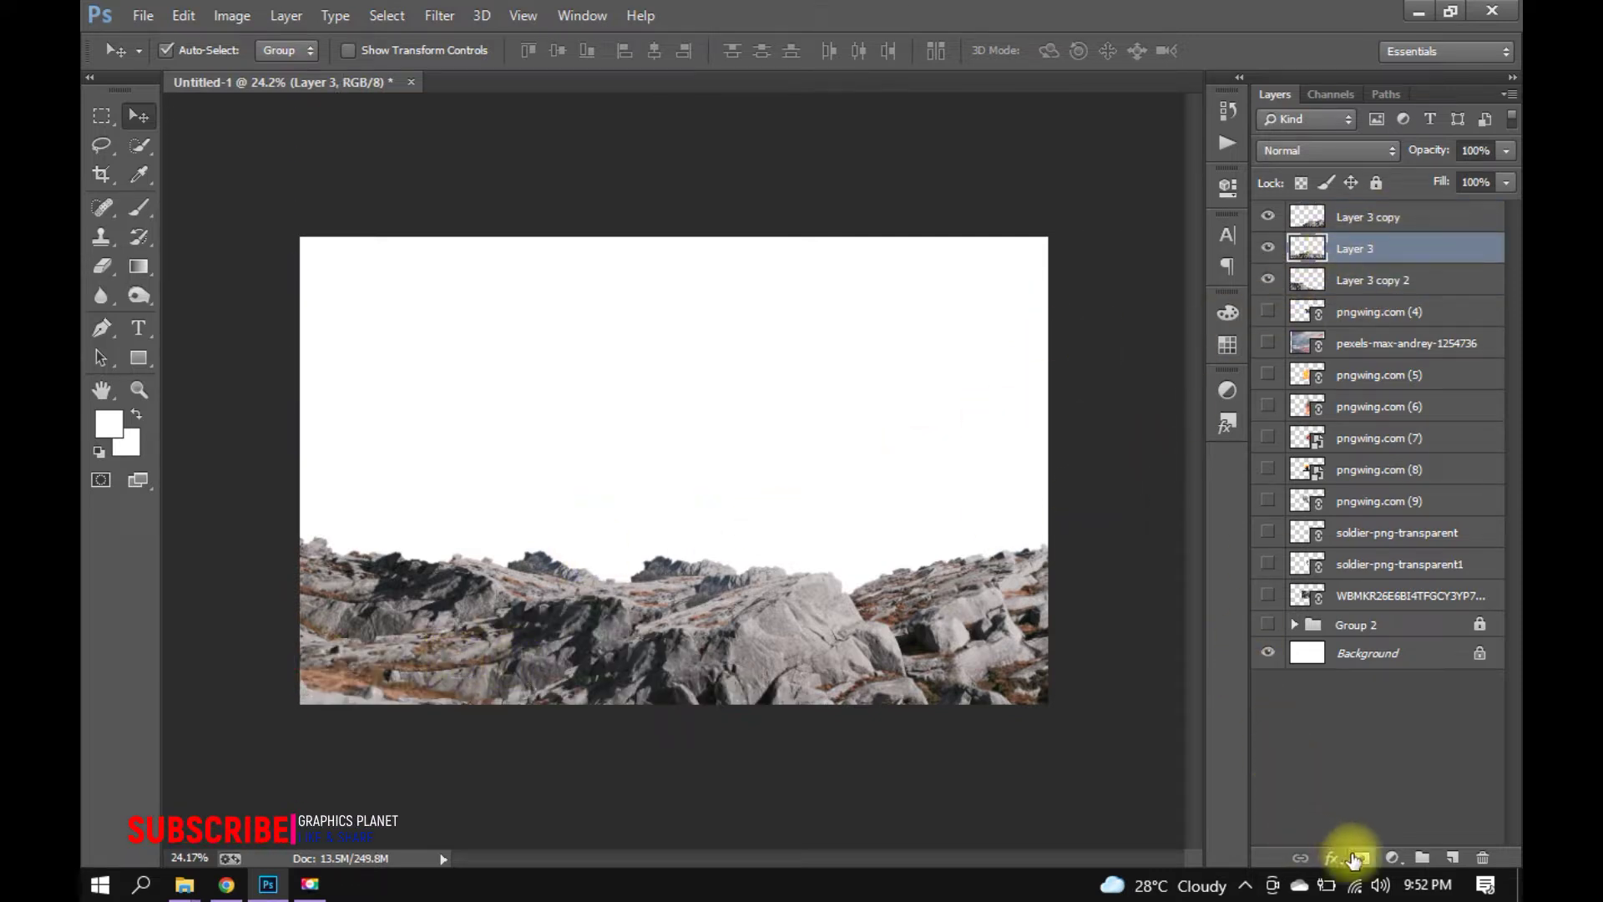
{"action": "left_click", "coordinate": [1358, 858]}
Paint the Layer 3 mask with a 175 px brush and nudge the lower rocks right and down.
{"action": "key", "text": "d"}
{"action": "key", "text": "b"}
{"action": "key", "text": "bracketleft"}
{"action": "key", "text": "bracketleft"}
{"action": "key", "text": "bracketleft"}
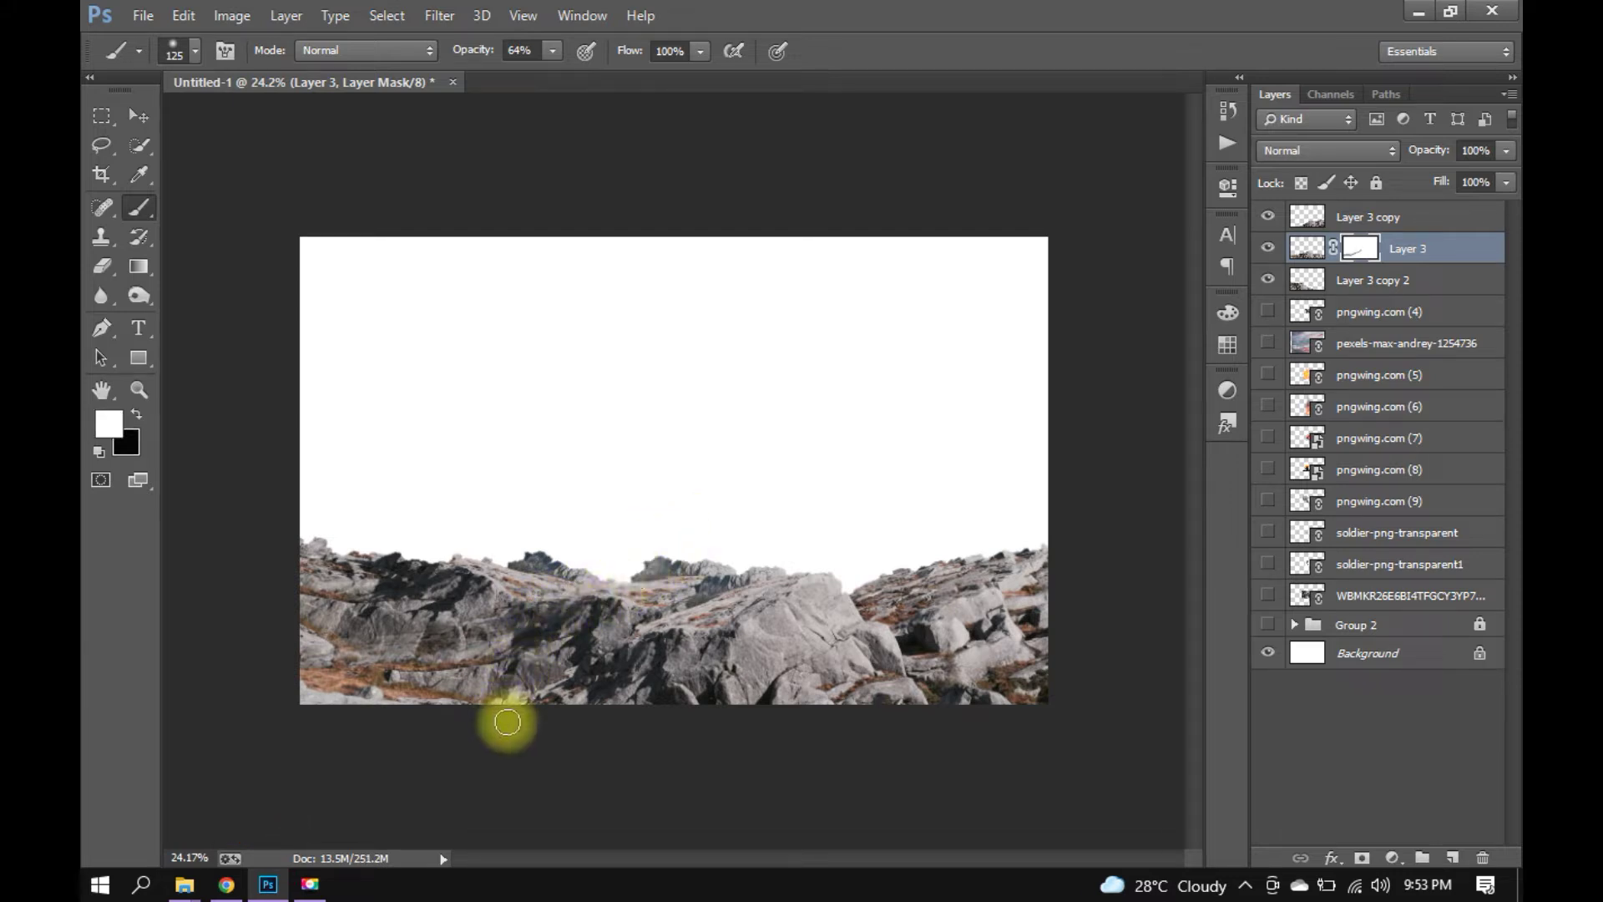
{"action": "left_click", "coordinate": [139, 115]}
{"action": "left_click_drag", "start_coordinate": [400, 597], "coordinate": [488, 618]}
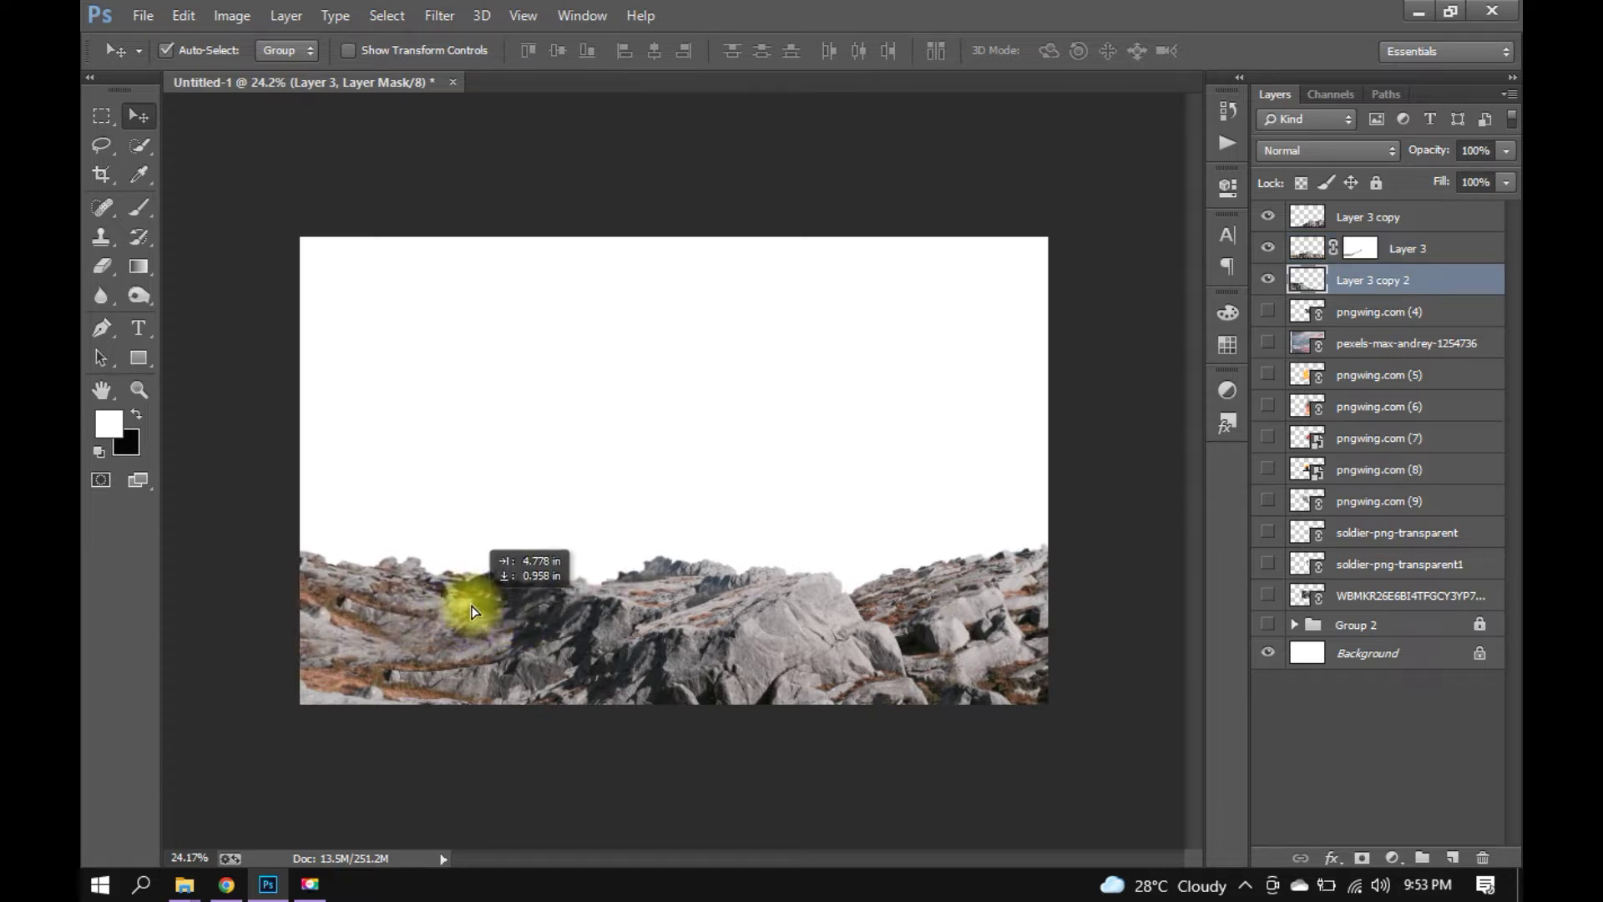
{"action": "left_click_drag", "start_coordinate": [489, 617], "coordinate": [458, 609]}
{"action": "left_click", "coordinate": [834, 472]}
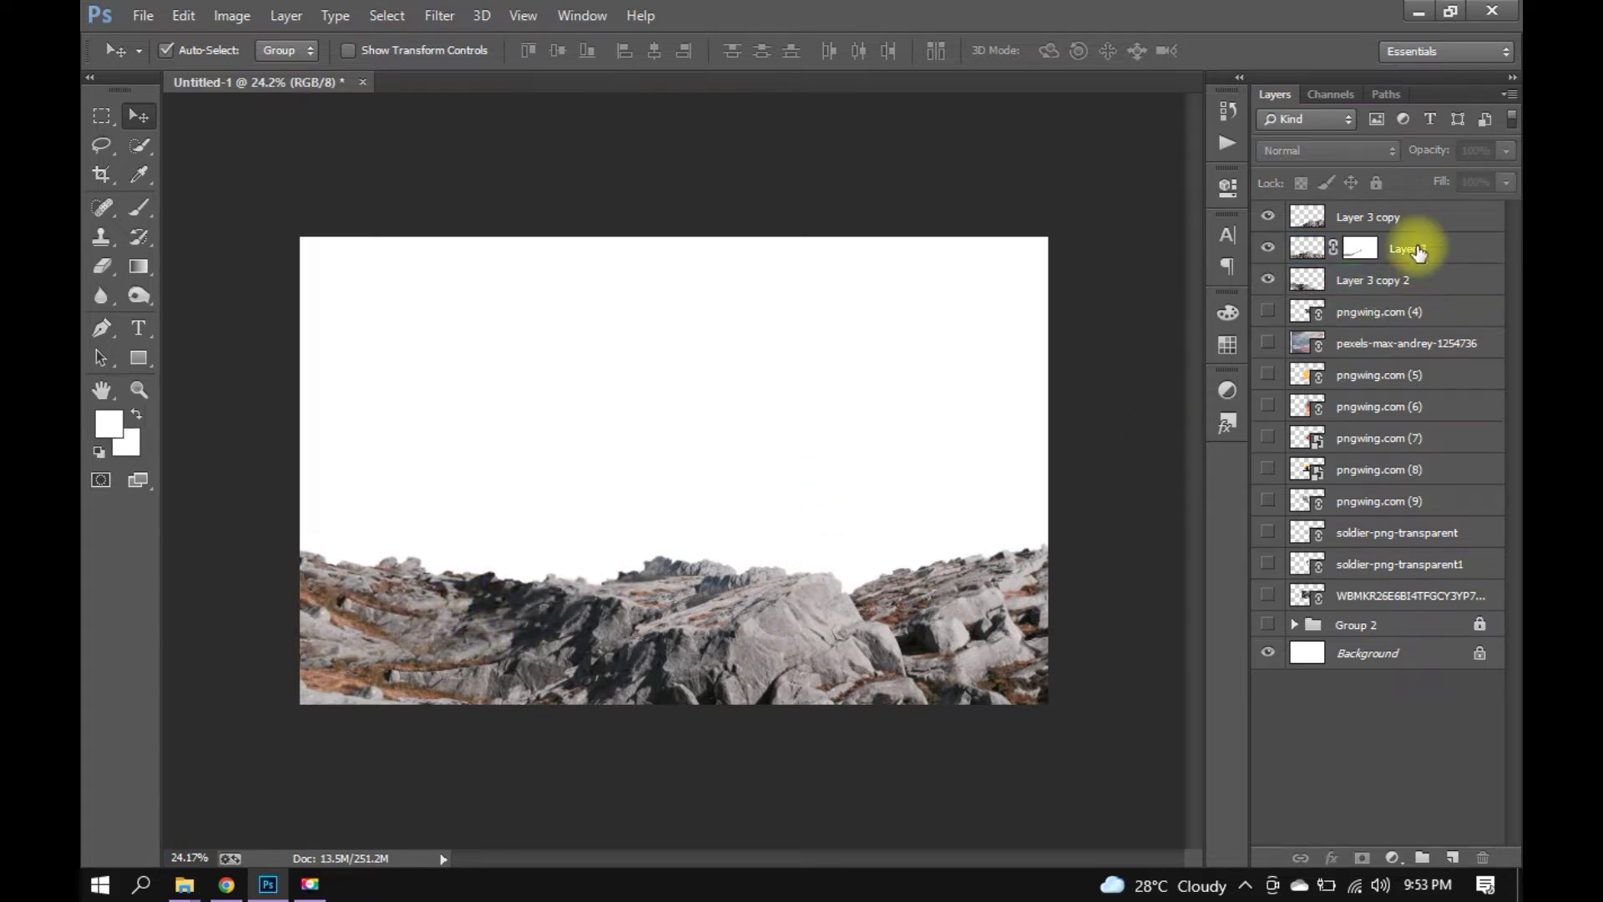
Merge the three rock layers into a single Layer 3 copy.
{"action": "left_click", "coordinate": [1377, 280]}
{"action": "left_click", "coordinate": [1414, 222], "text": "shift"}
{"action": "right_click", "coordinate": [1413, 222]}
{"action": "left_click", "coordinate": [1067, 651]}
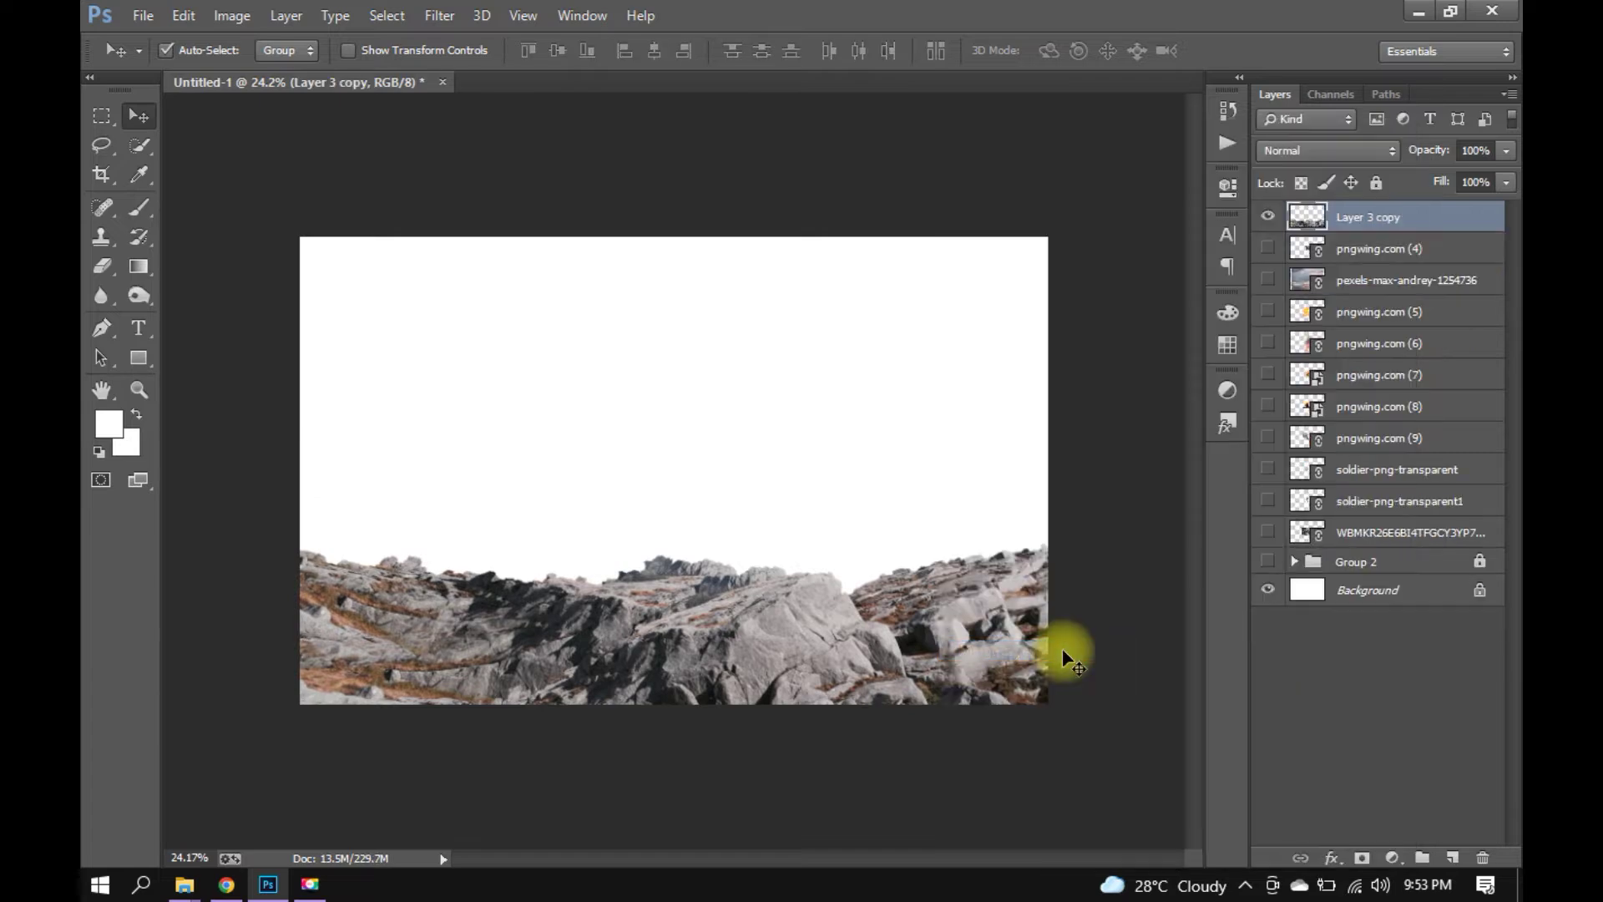
{"action": "left_click", "coordinate": [143, 16]}
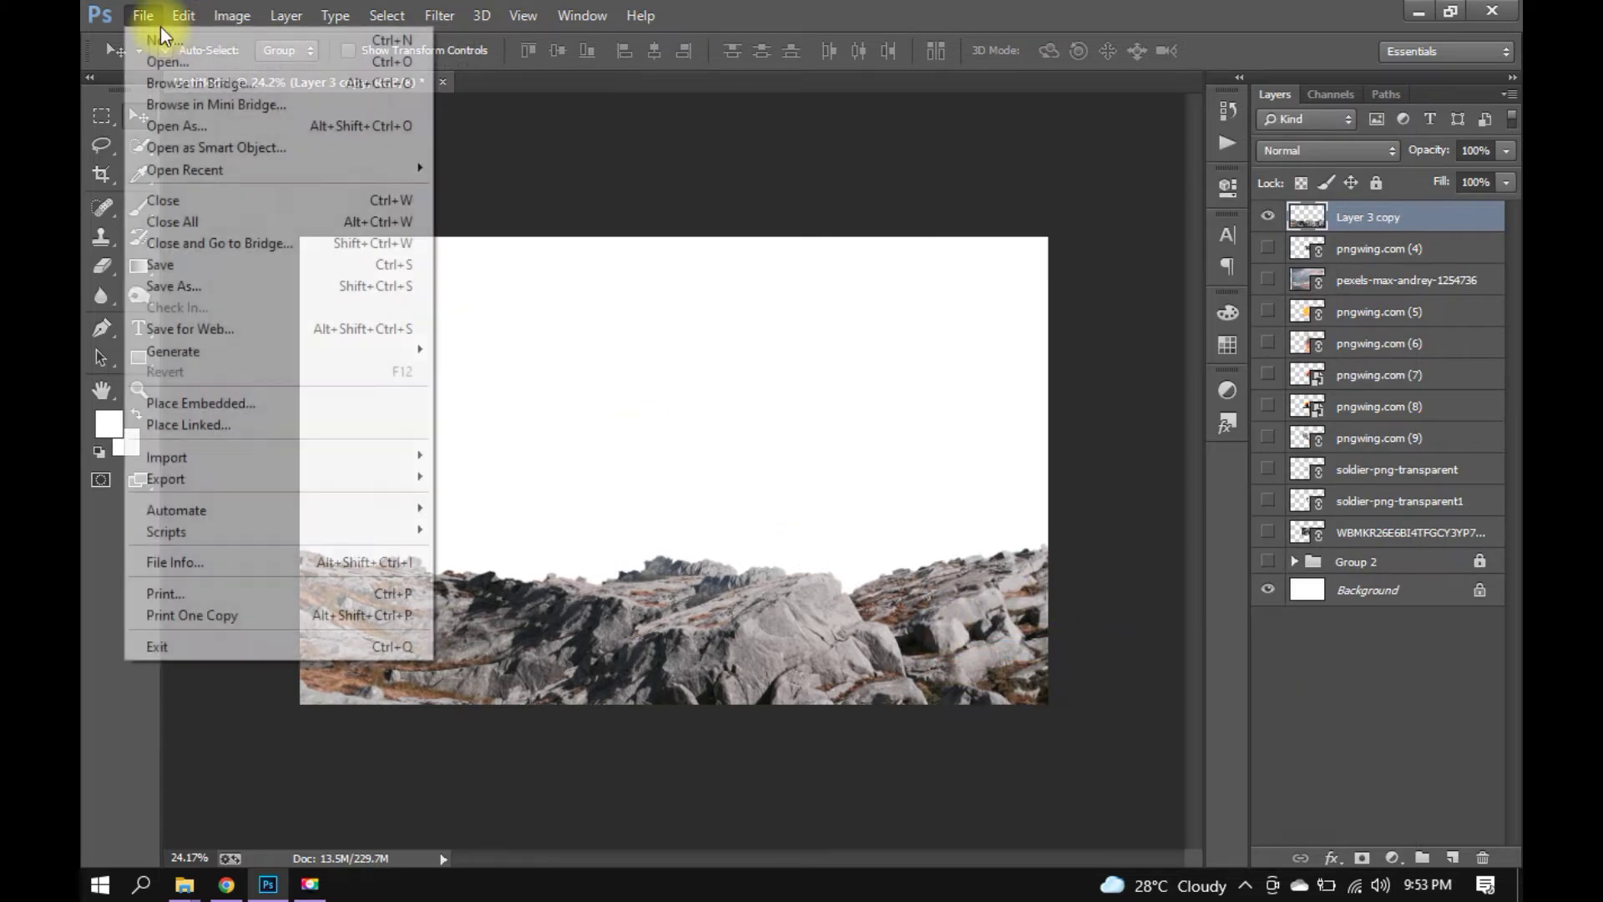
Puppet Warp the ridge, pulling the middle down and raising the left side, then hide the layer.
{"action": "left_click", "coordinate": [284, 397]}
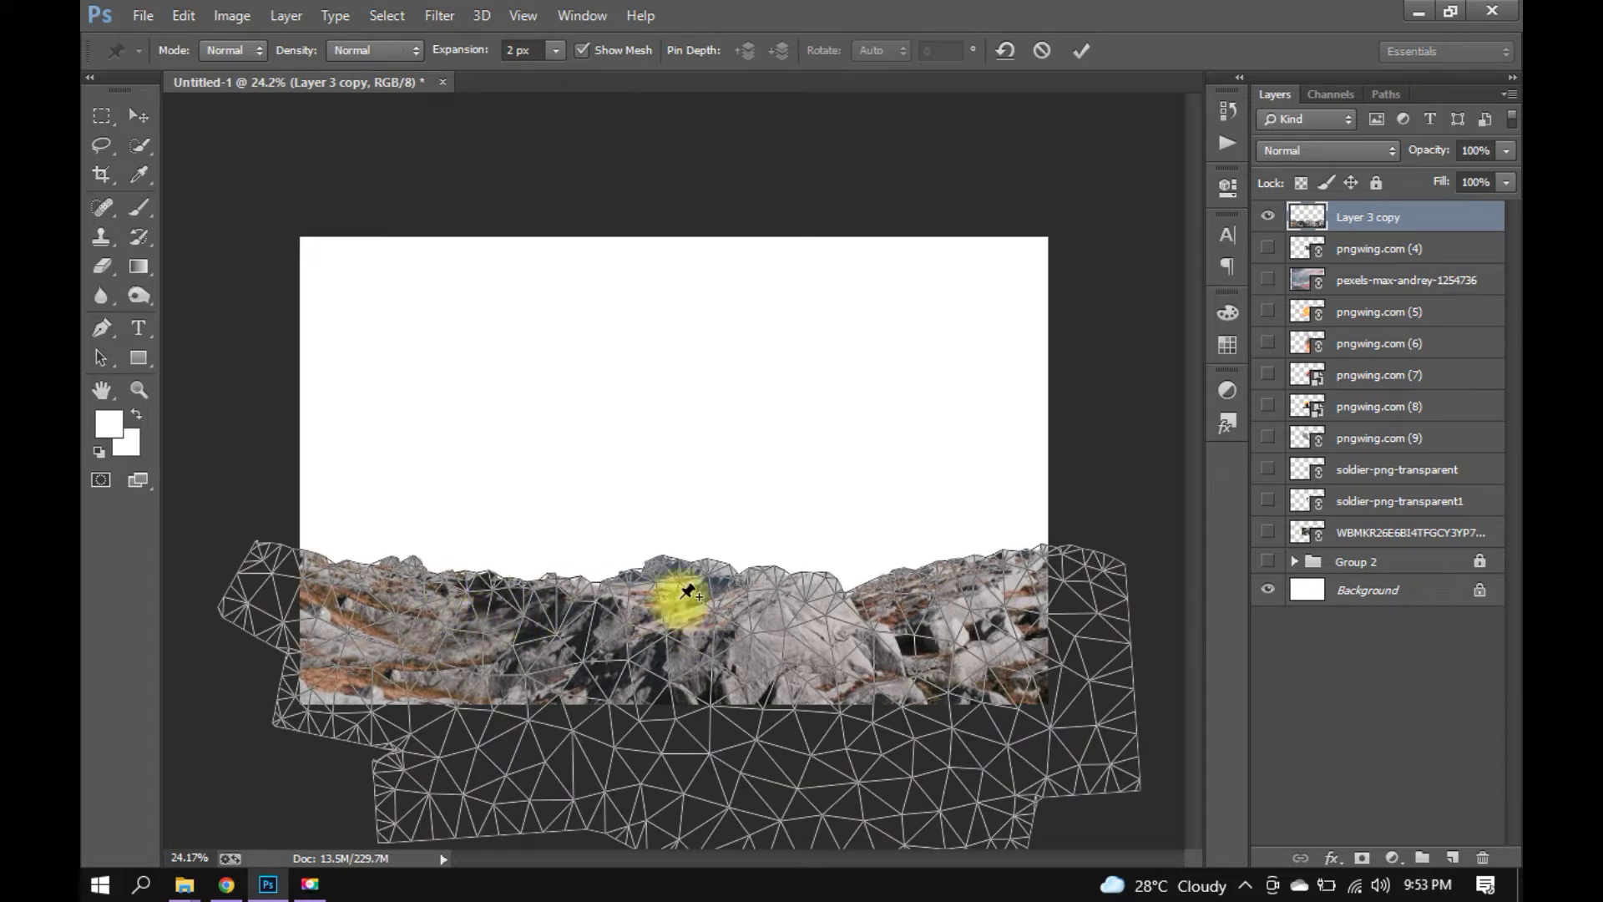
{"action": "left_click", "coordinate": [678, 596]}
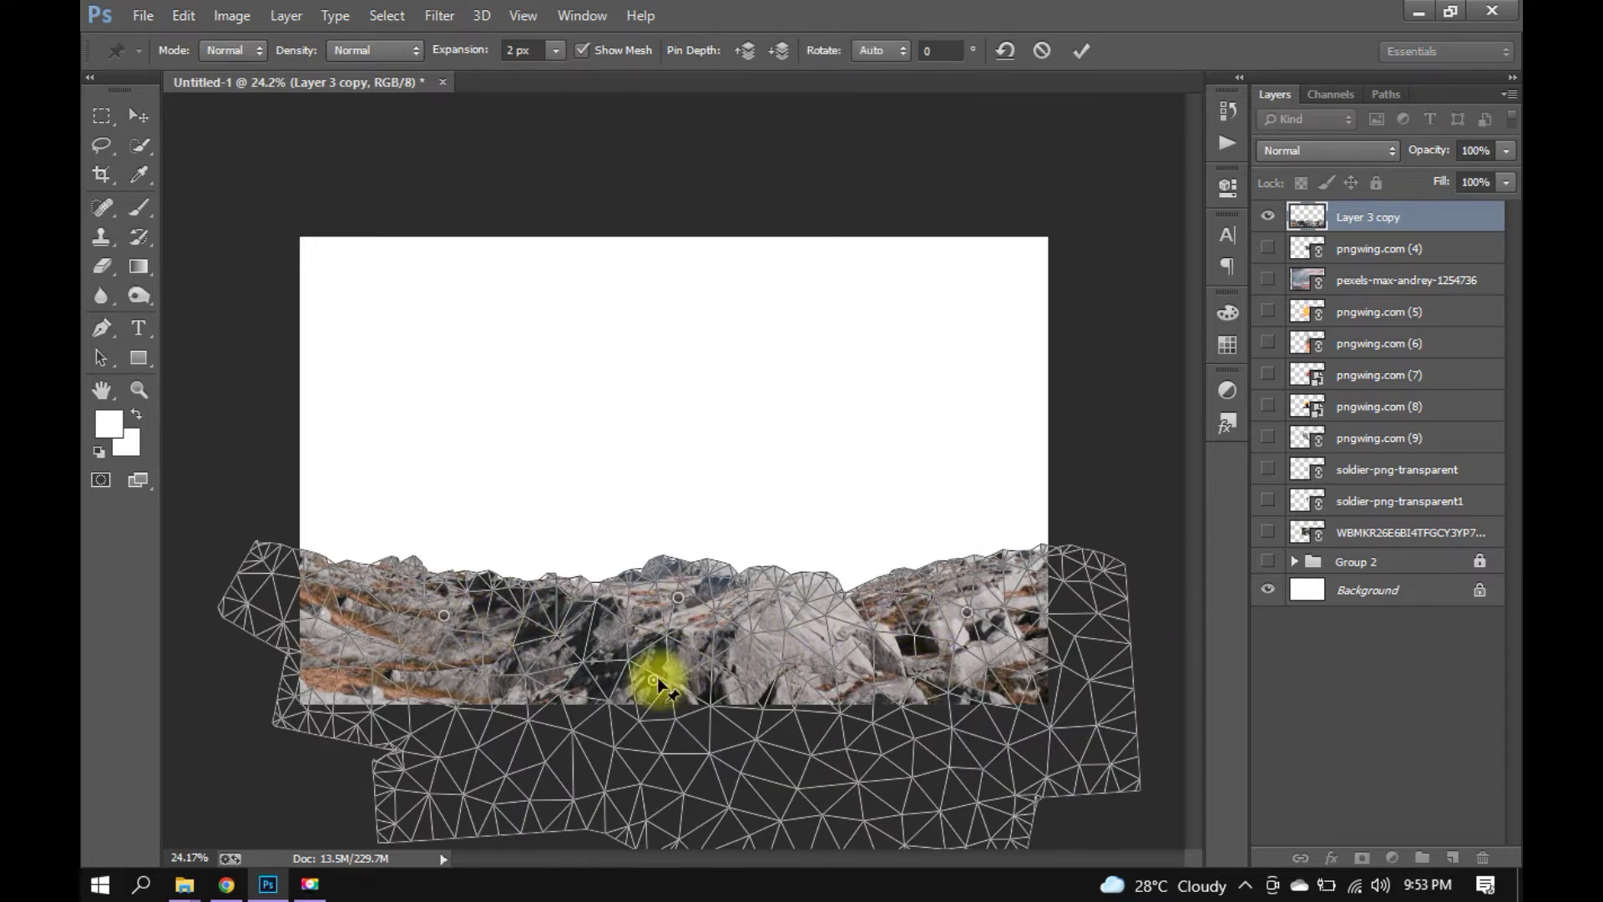
{"action": "left_click_drag", "start_coordinate": [664, 679], "coordinate": [659, 728]}
{"action": "left_click_drag", "start_coordinate": [315, 698], "coordinate": [311, 707]}
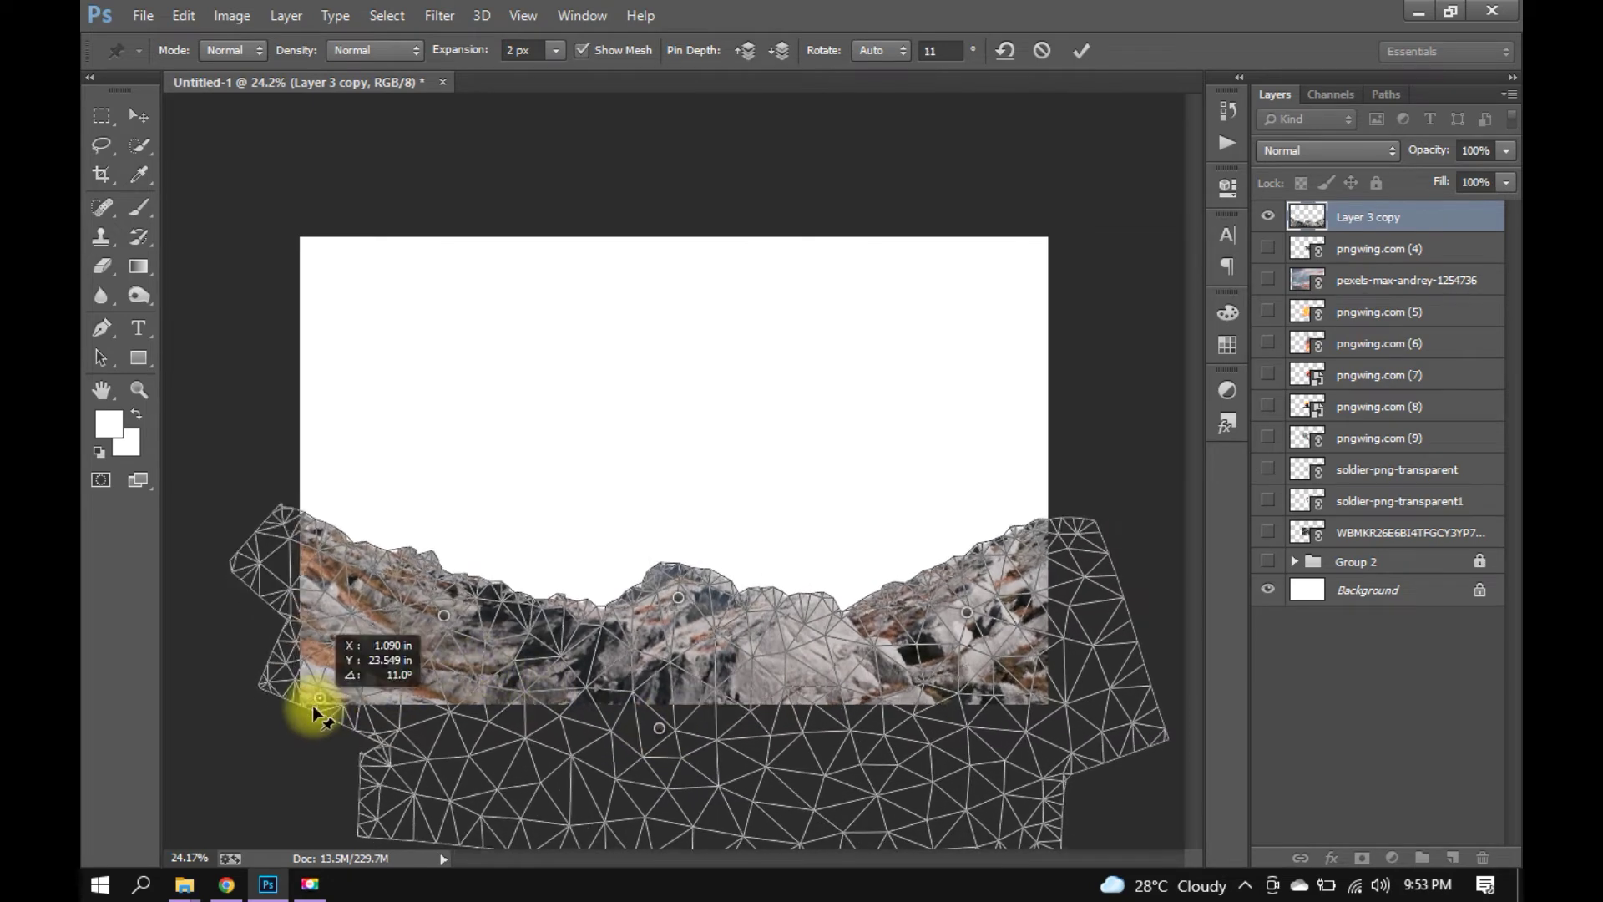
{"action": "left_click", "coordinate": [1081, 51]}
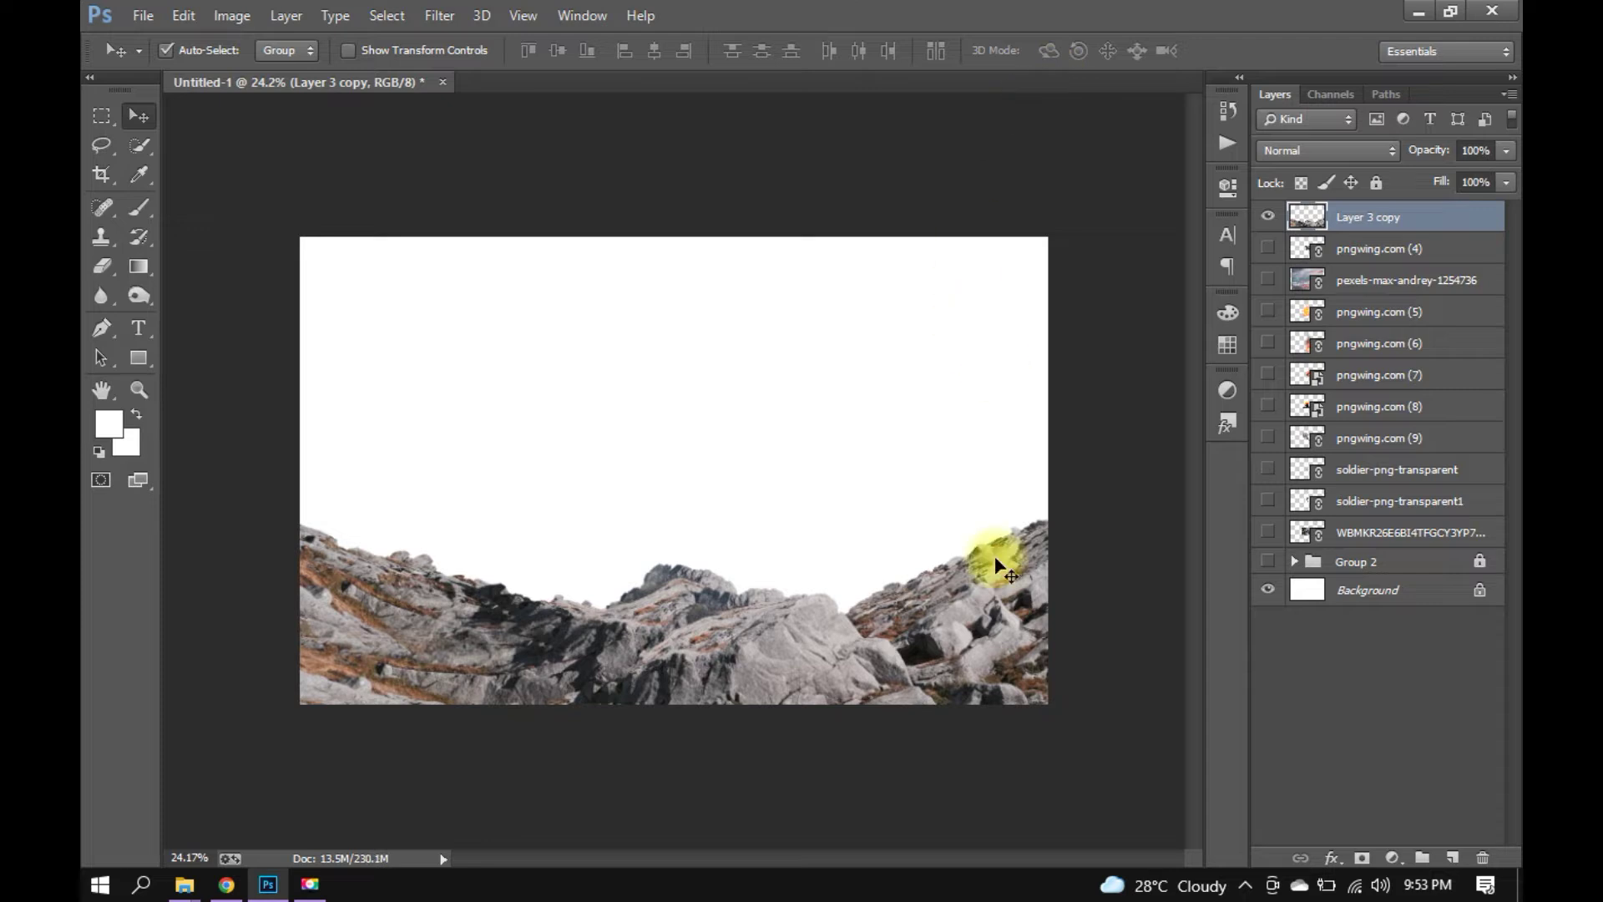
{"action": "left_click", "coordinate": [1268, 219]}
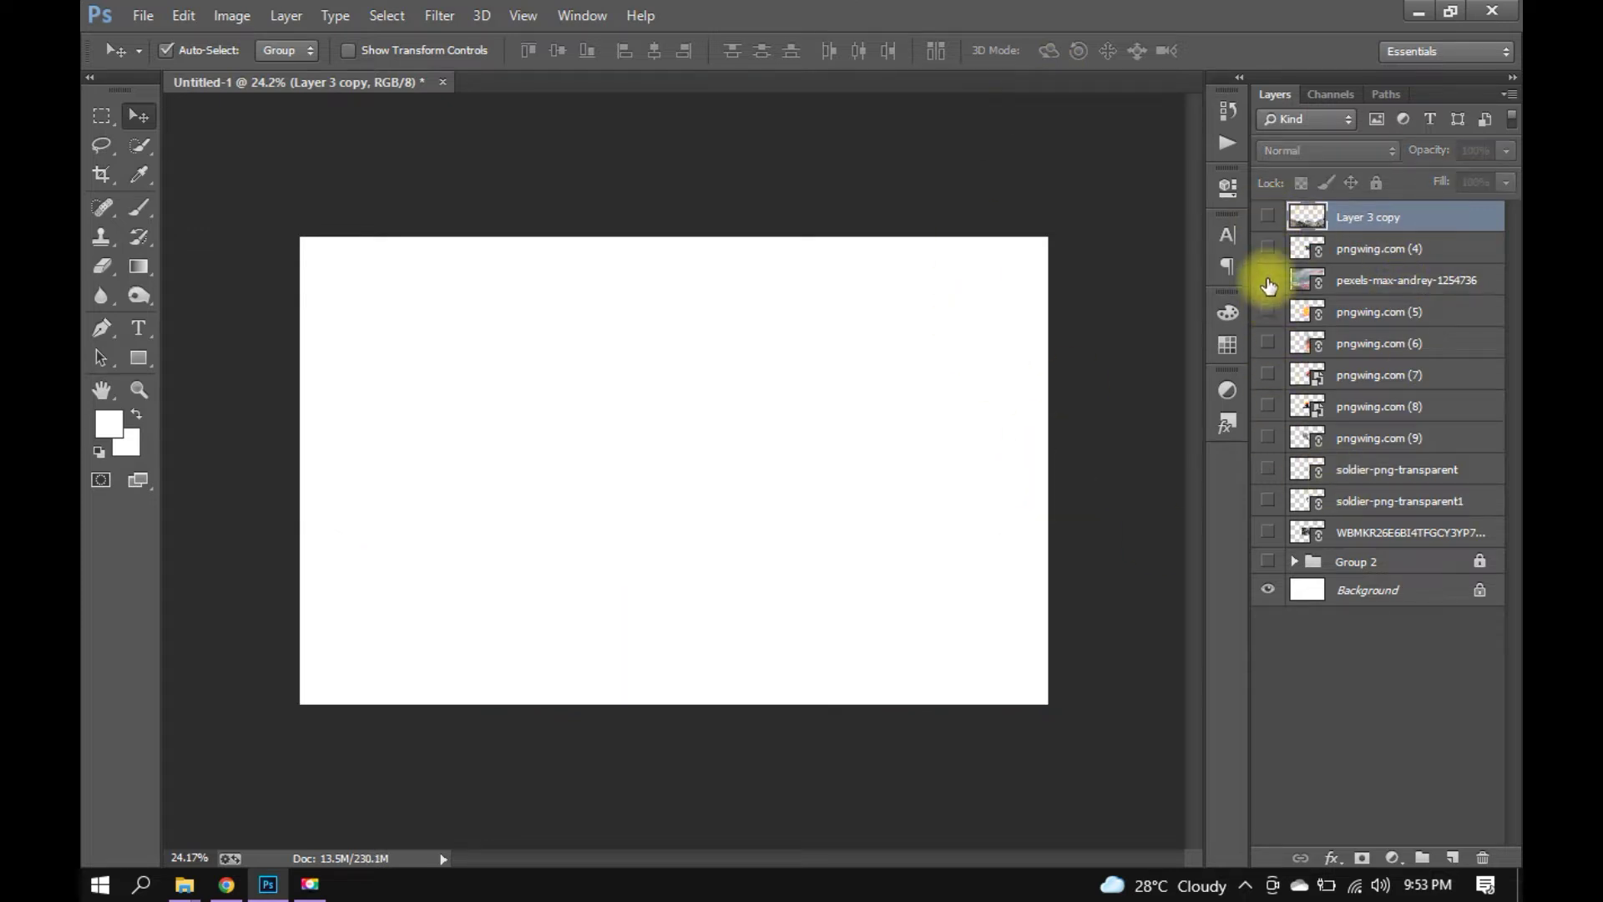
Show the cloudy sky photo and stretch its left and right edges to the canvas edges.
{"action": "left_click", "coordinate": [1269, 282]}
{"action": "left_click", "coordinate": [1335, 280]}
{"action": "key", "text": "ctrl+t"}
{"action": "left_click_drag", "start_coordinate": [1025, 470], "coordinate": [1049, 470]}
{"action": "left_click_drag", "start_coordinate": [329, 472], "coordinate": [305, 473]}
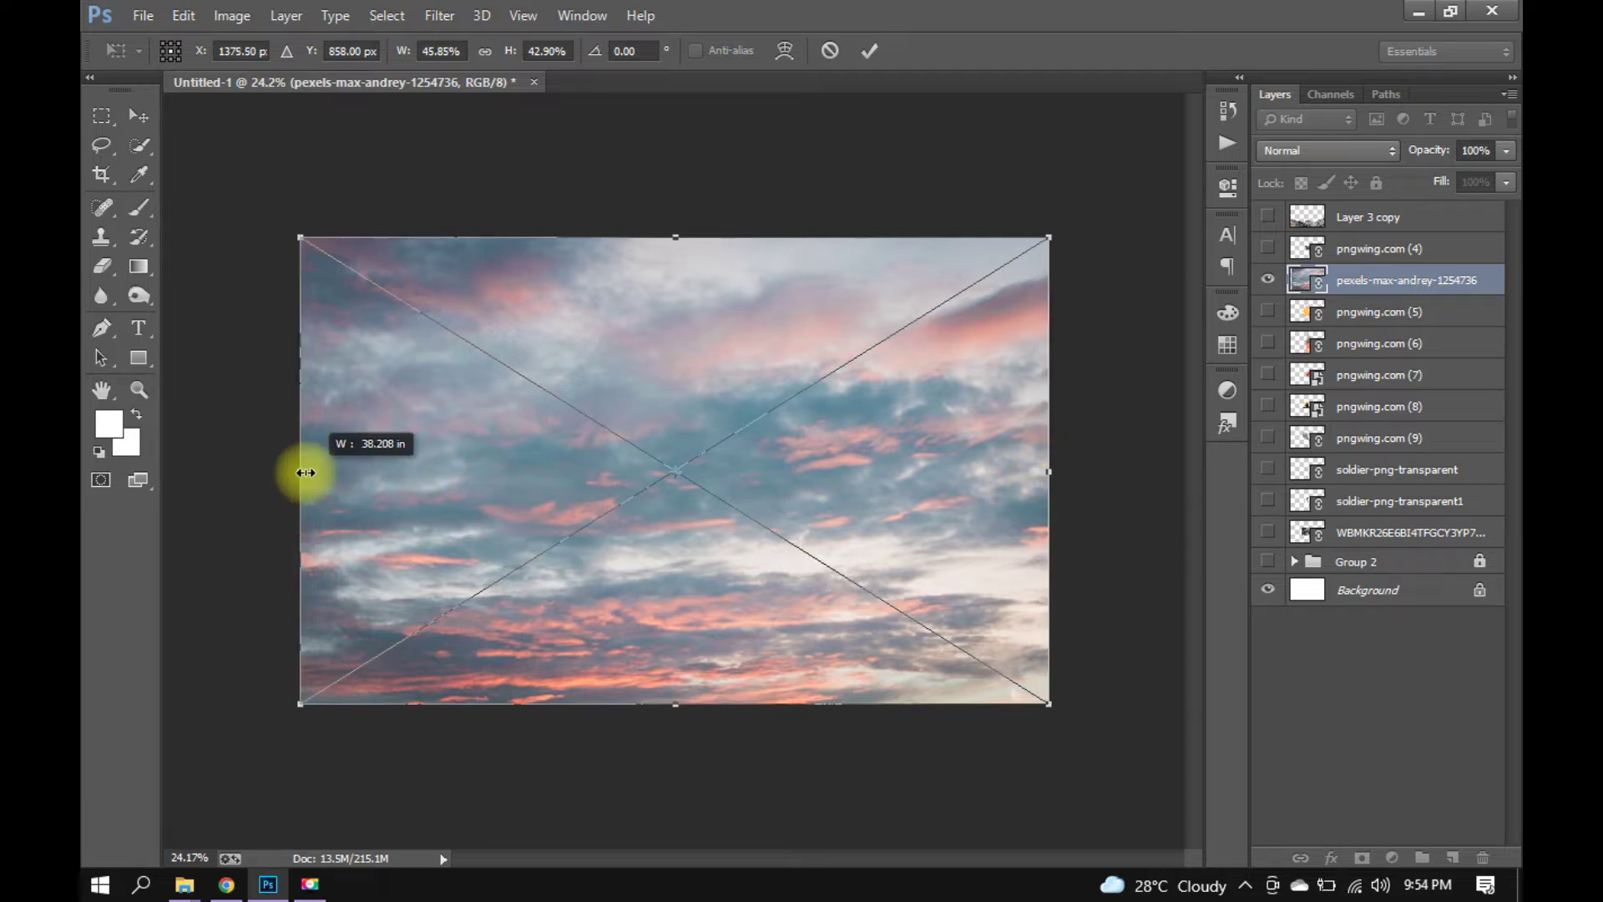
{"action": "key", "text": "Return"}
Move the sky and rock layers above Group 2, showing the rocks and the soldier photo.
{"action": "left_click", "coordinate": [1387, 227], "text": "ctrl"}
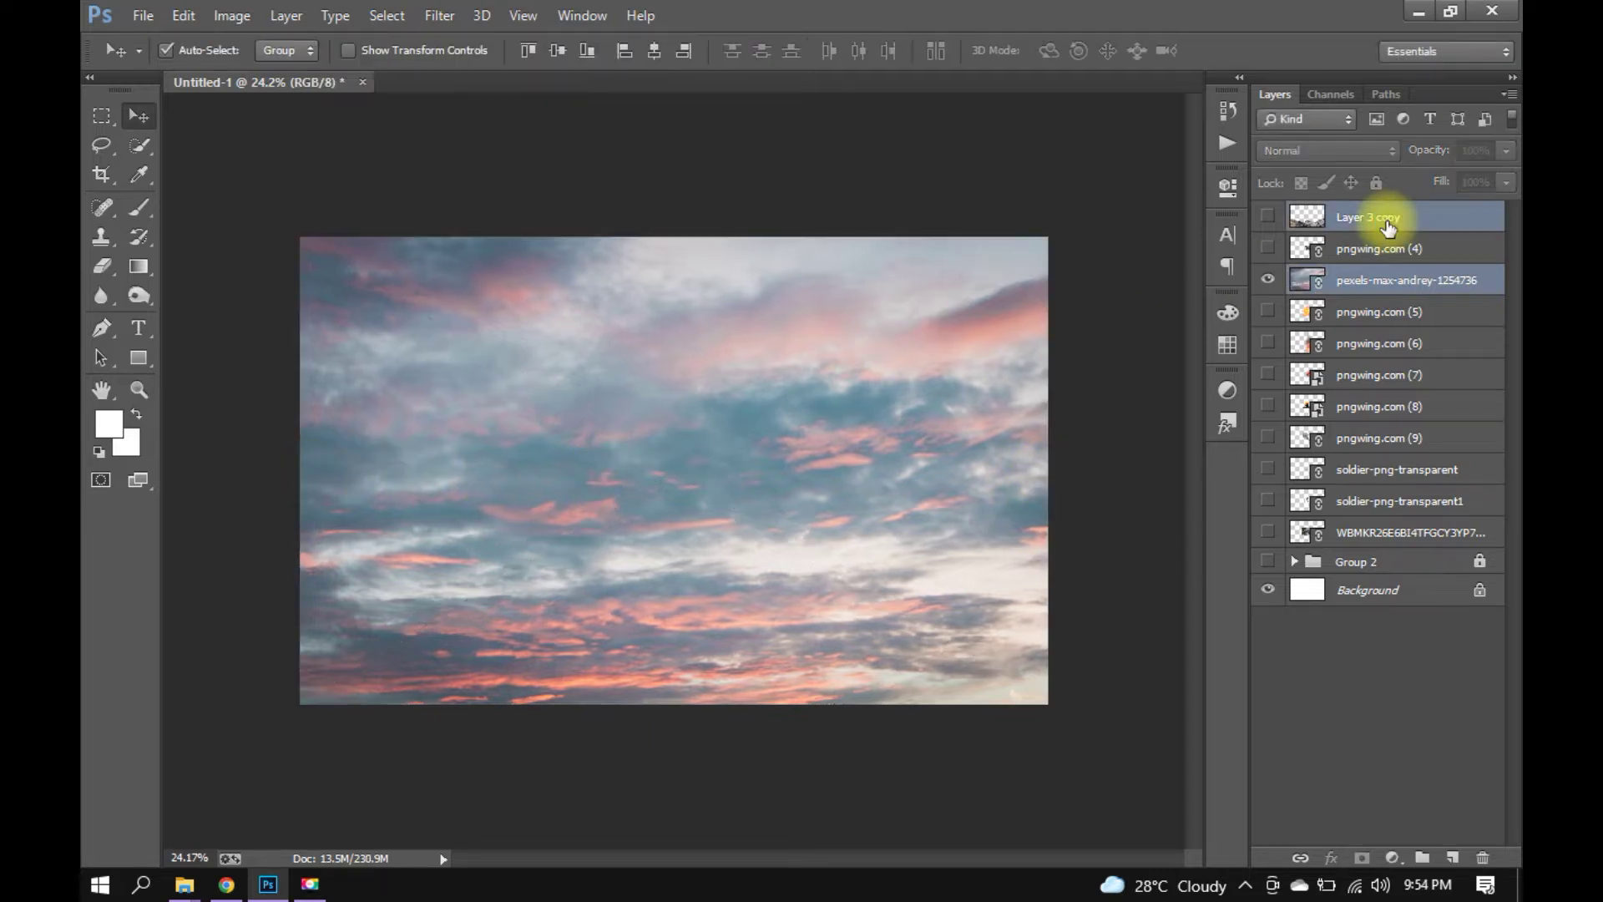
{"action": "left_click_drag", "start_coordinate": [1387, 227], "coordinate": [1279, 512]}
{"action": "left_click", "coordinate": [1267, 501]}
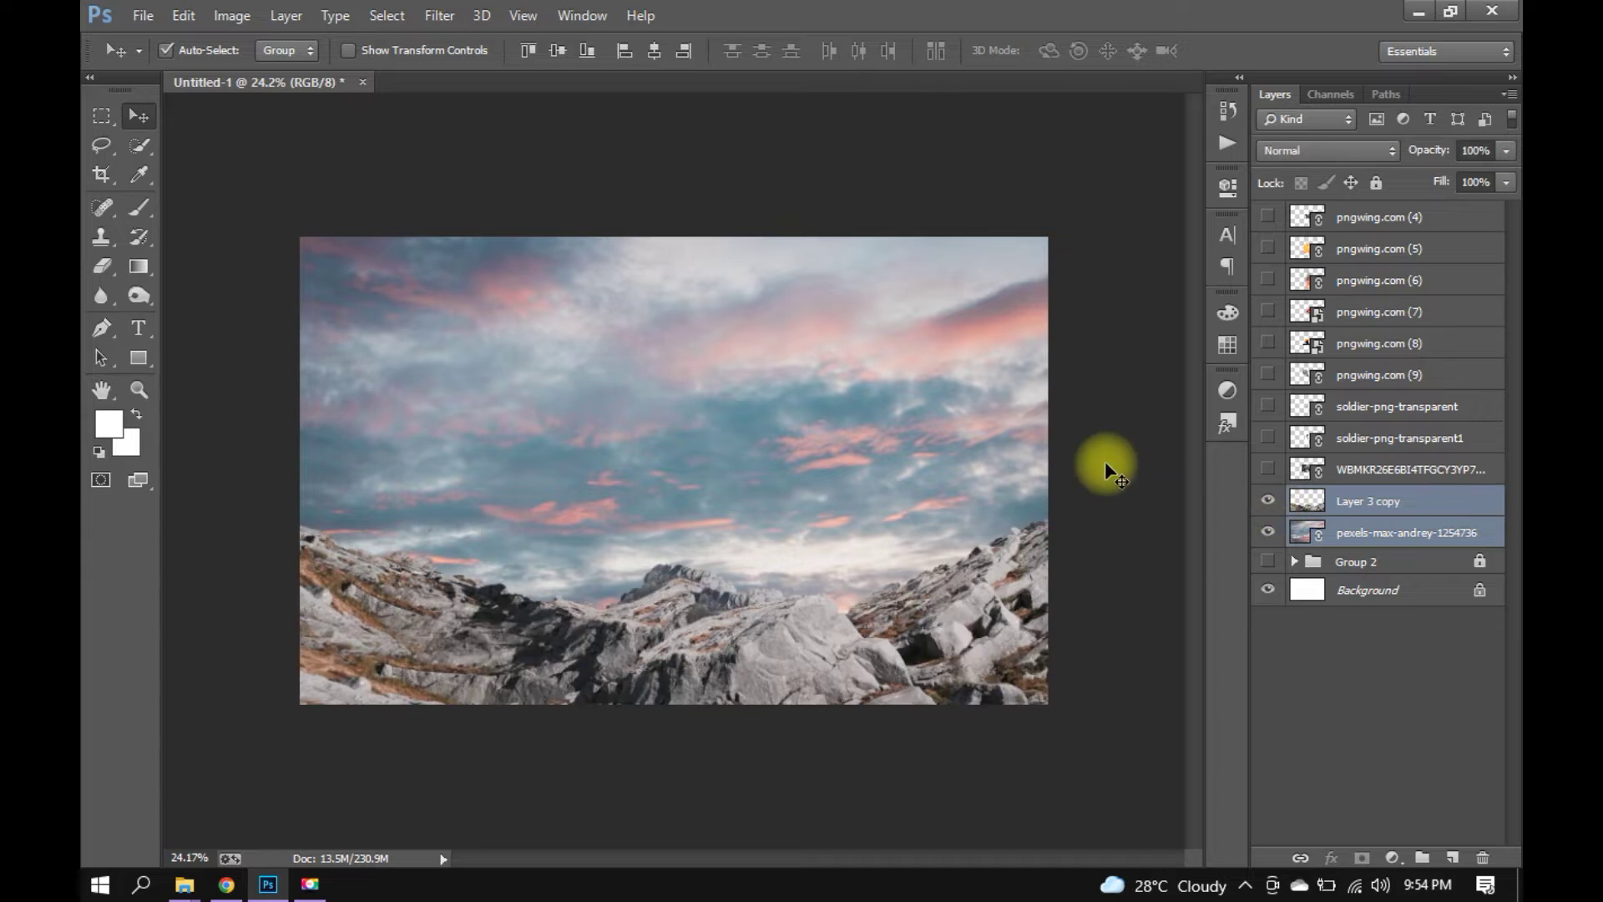
{"action": "left_click", "coordinate": [1109, 459]}
{"action": "left_click", "coordinate": [1352, 505]}
{"action": "left_click", "coordinate": [1267, 470]}
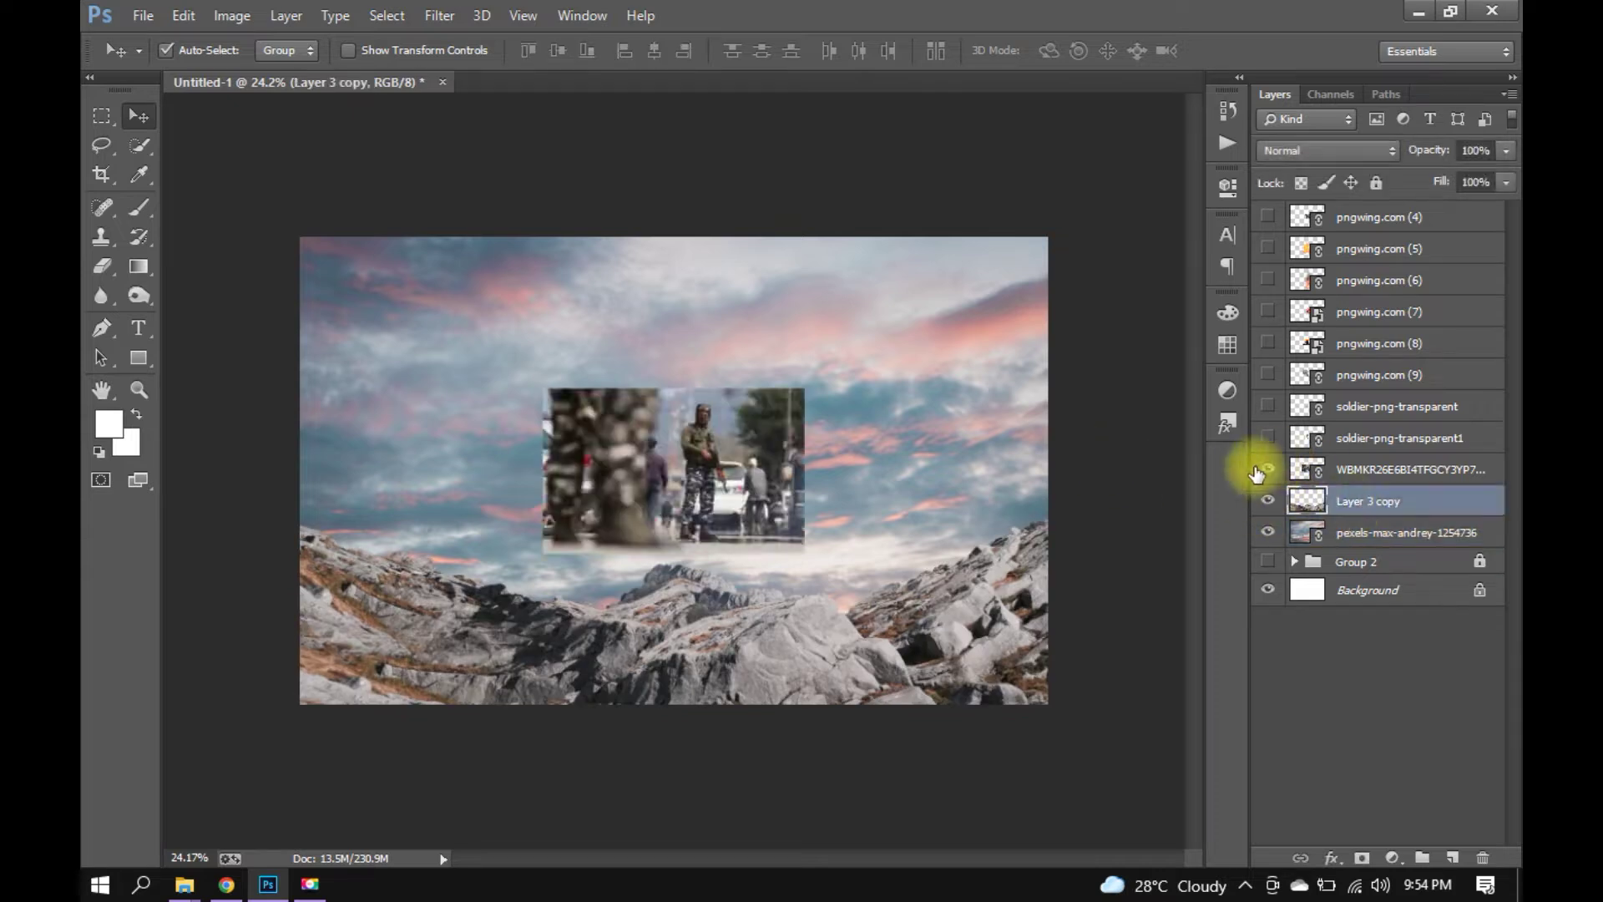
Hide the sky and rocks, enlarge the soldier street photo, and zoom in on the soldier.
{"action": "left_click", "coordinate": [1348, 474]}
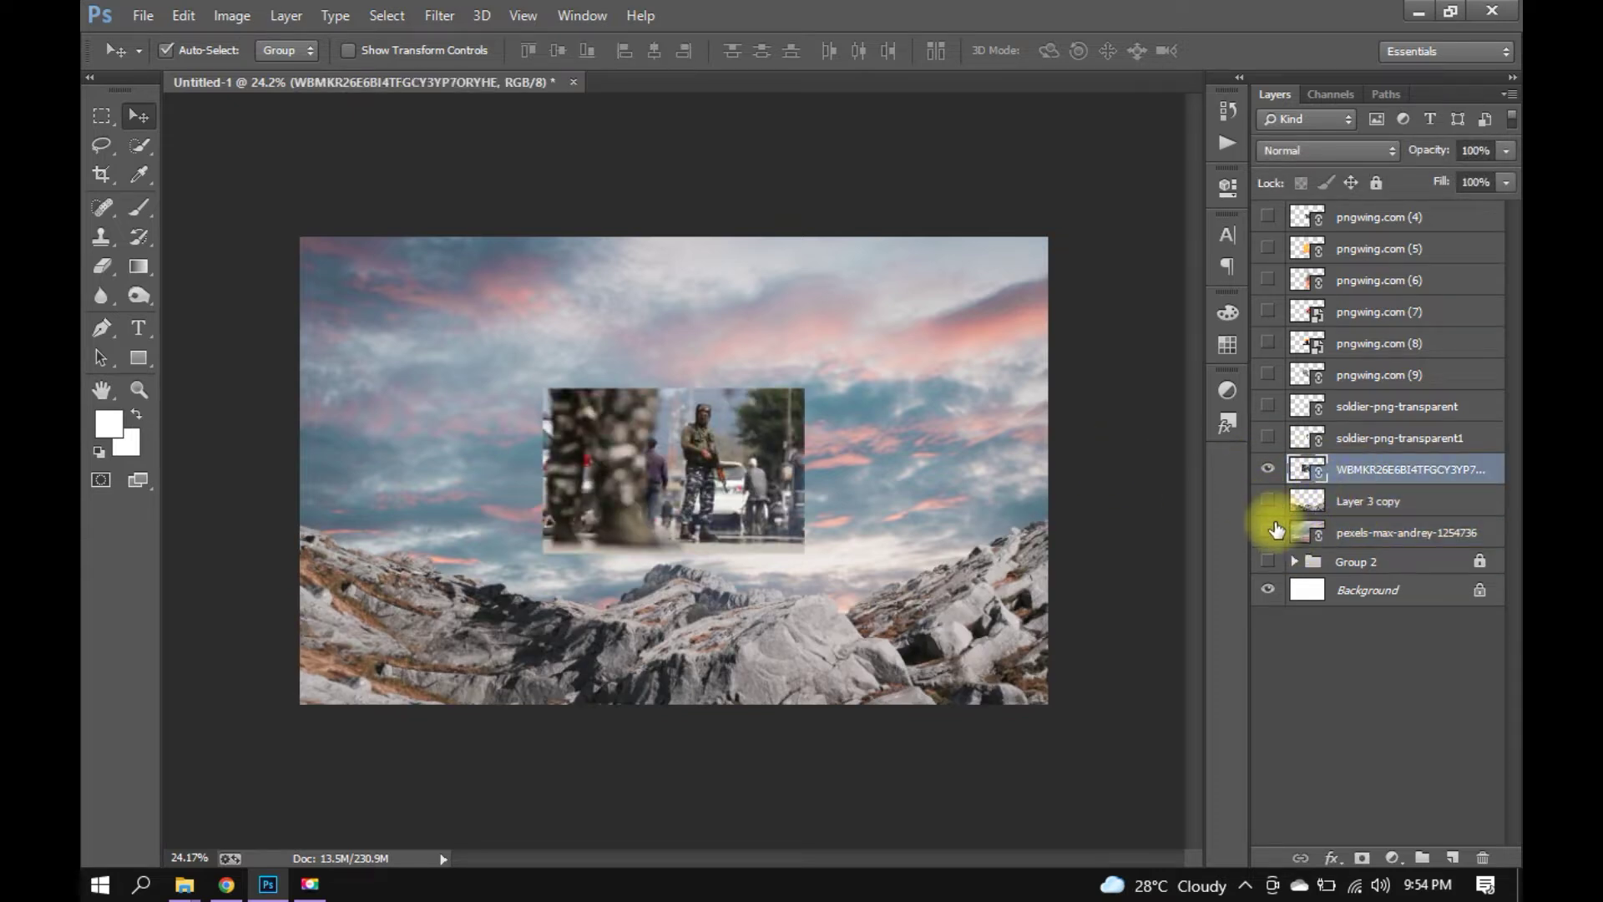
{"action": "left_click", "coordinate": [1268, 532]}
{"action": "key", "text": "ctrl+t"}
{"action": "left_click_drag", "start_coordinate": [804, 552], "coordinate": [1014, 715]}
{"action": "key", "text": "Return"}
{"action": "left_click_drag", "start_coordinate": [787, 357], "coordinate": [770, 363]}
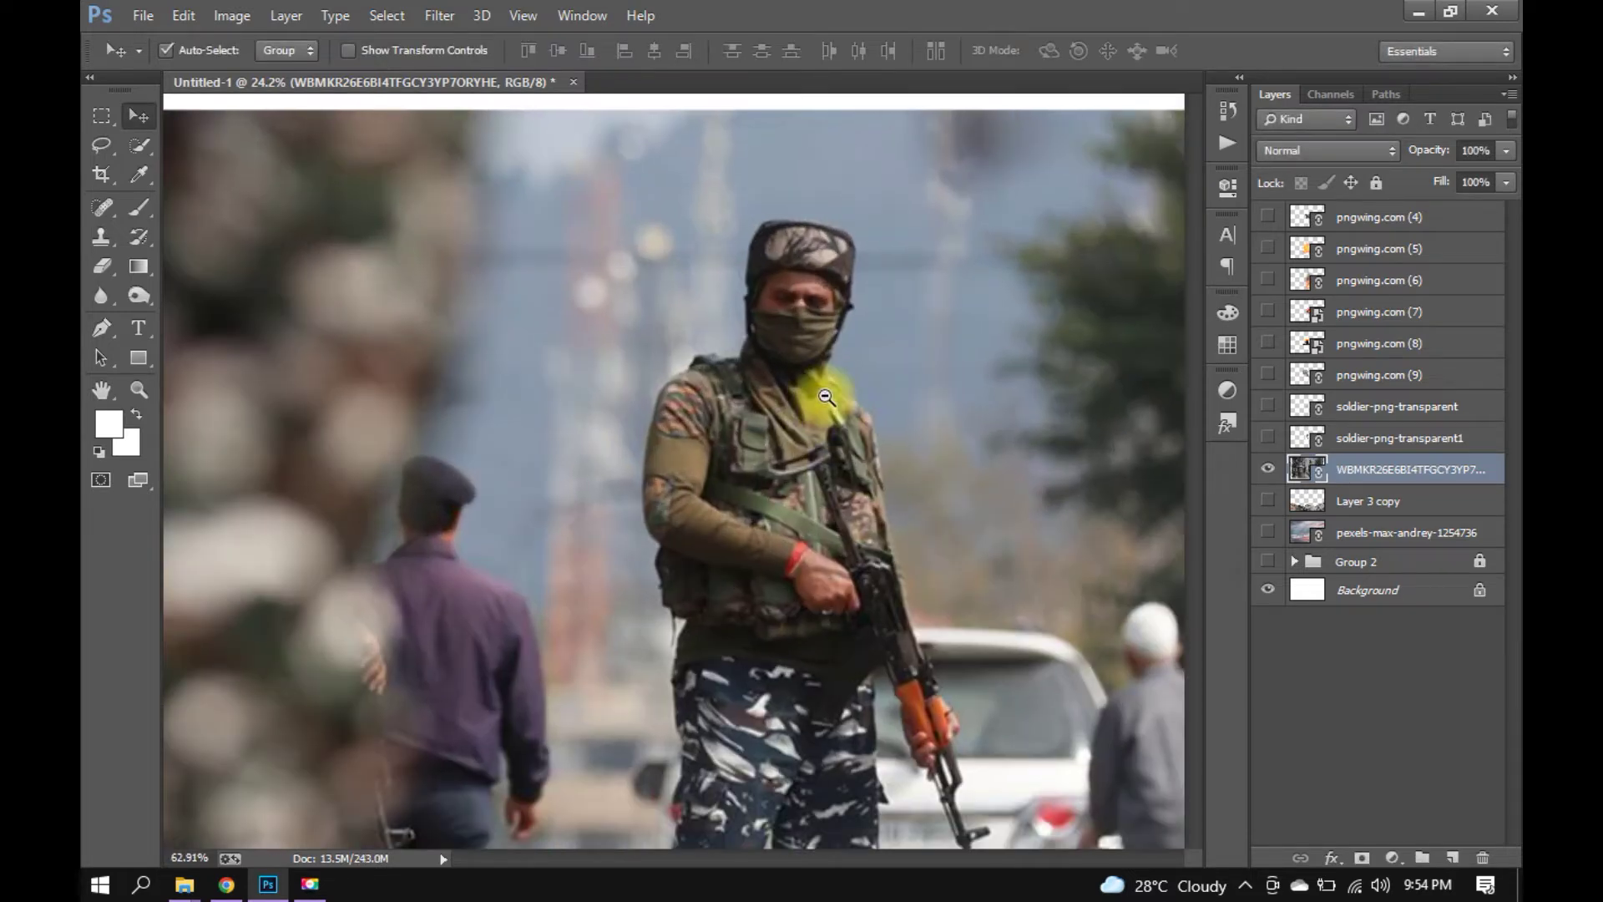
Quick-select the standing soldier, subtract the surrounding background, and set the Lasso to add mode.
{"action": "key", "text": "w"}
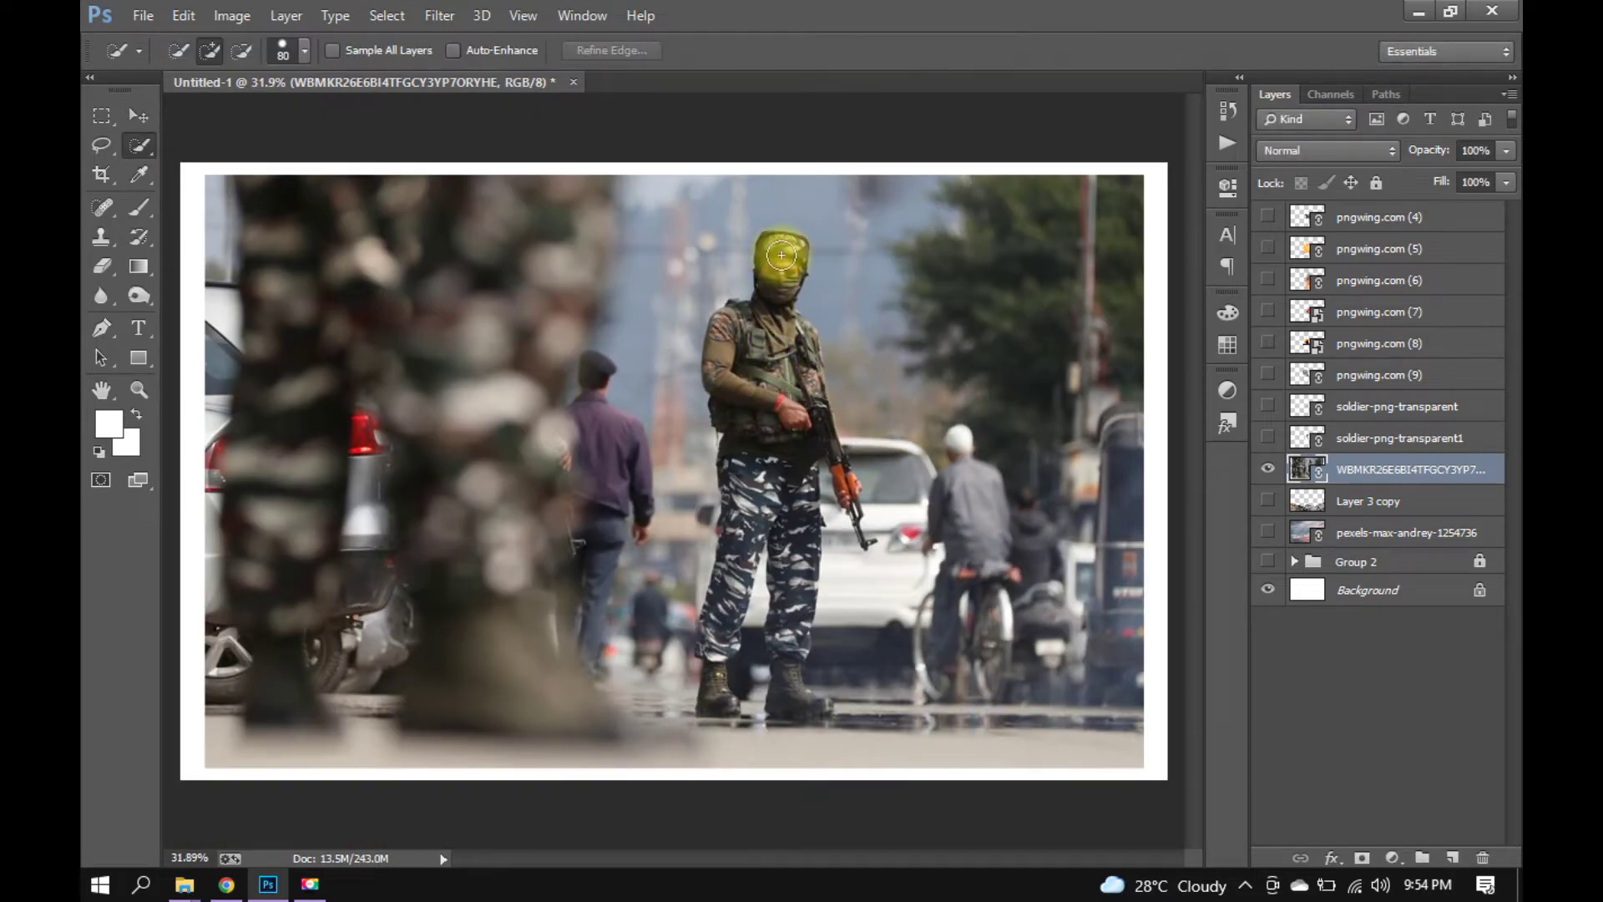
{"action": "left_click_drag", "start_coordinate": [785, 291], "coordinate": [768, 357]}
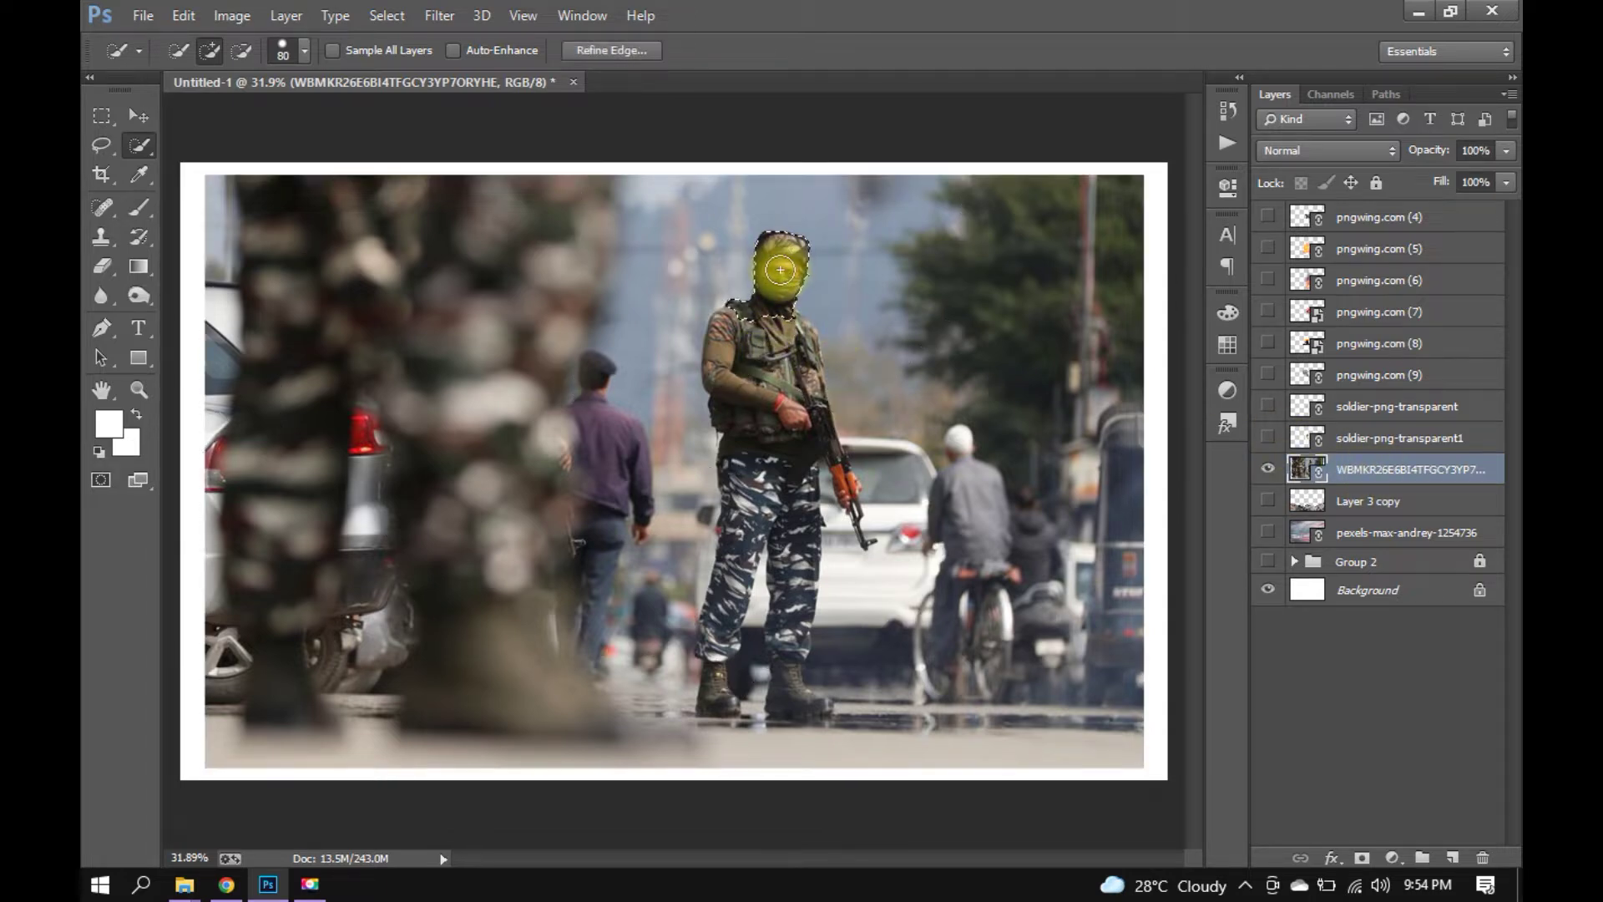
{"action": "left_click", "coordinate": [1268, 468]}
{"action": "left_click", "coordinate": [1268, 469]}
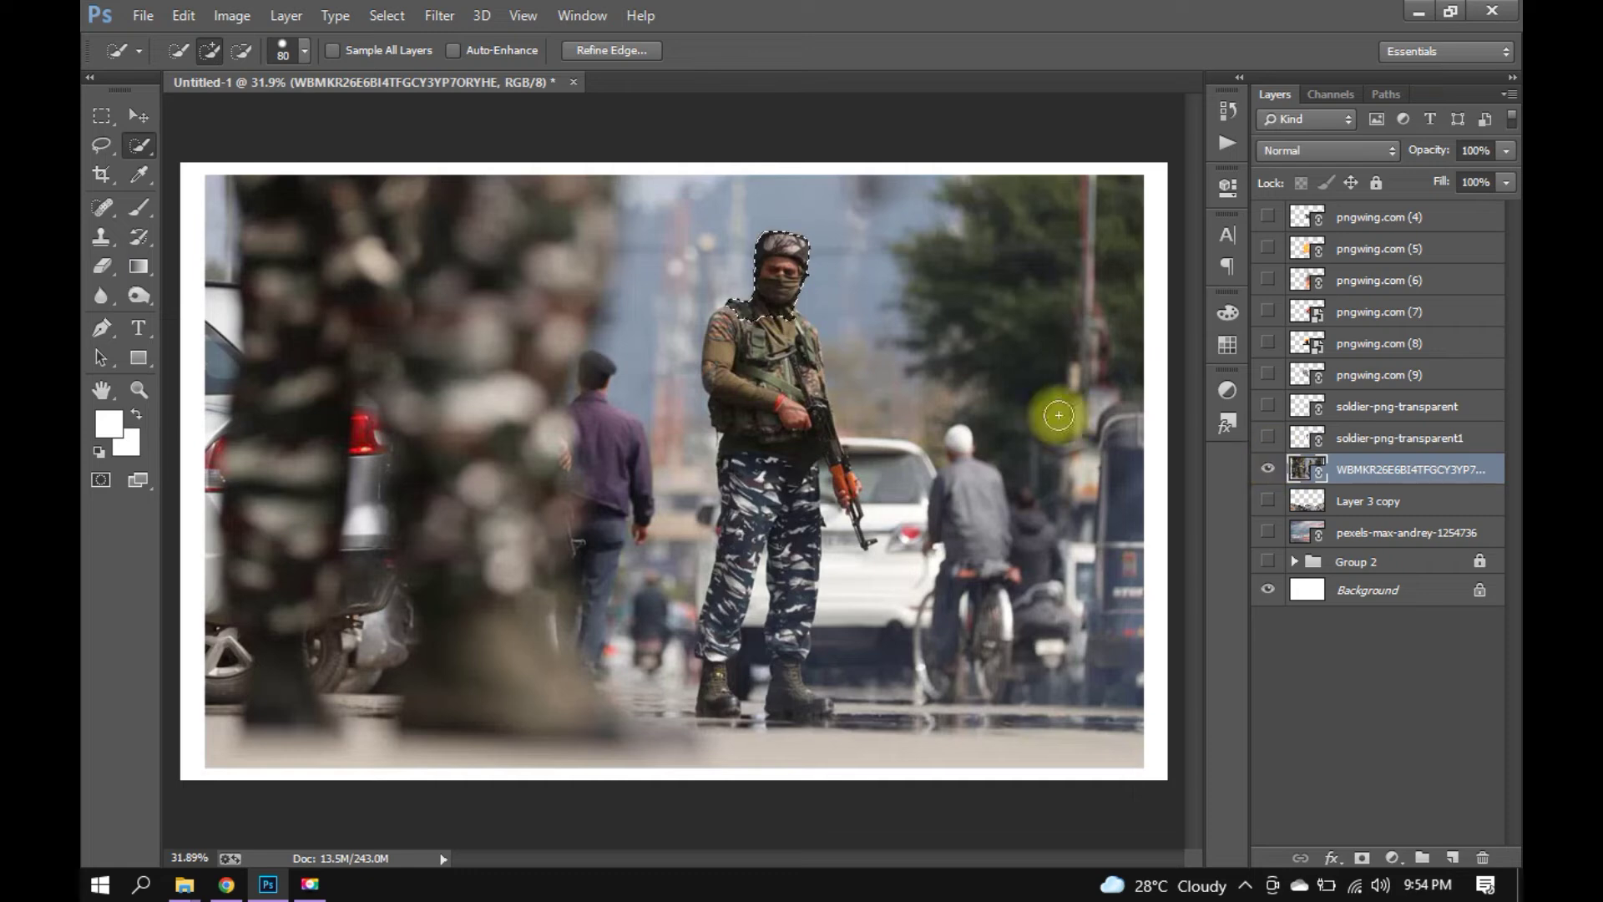
{"action": "left_click_drag", "start_coordinate": [760, 316], "coordinate": [758, 349]}
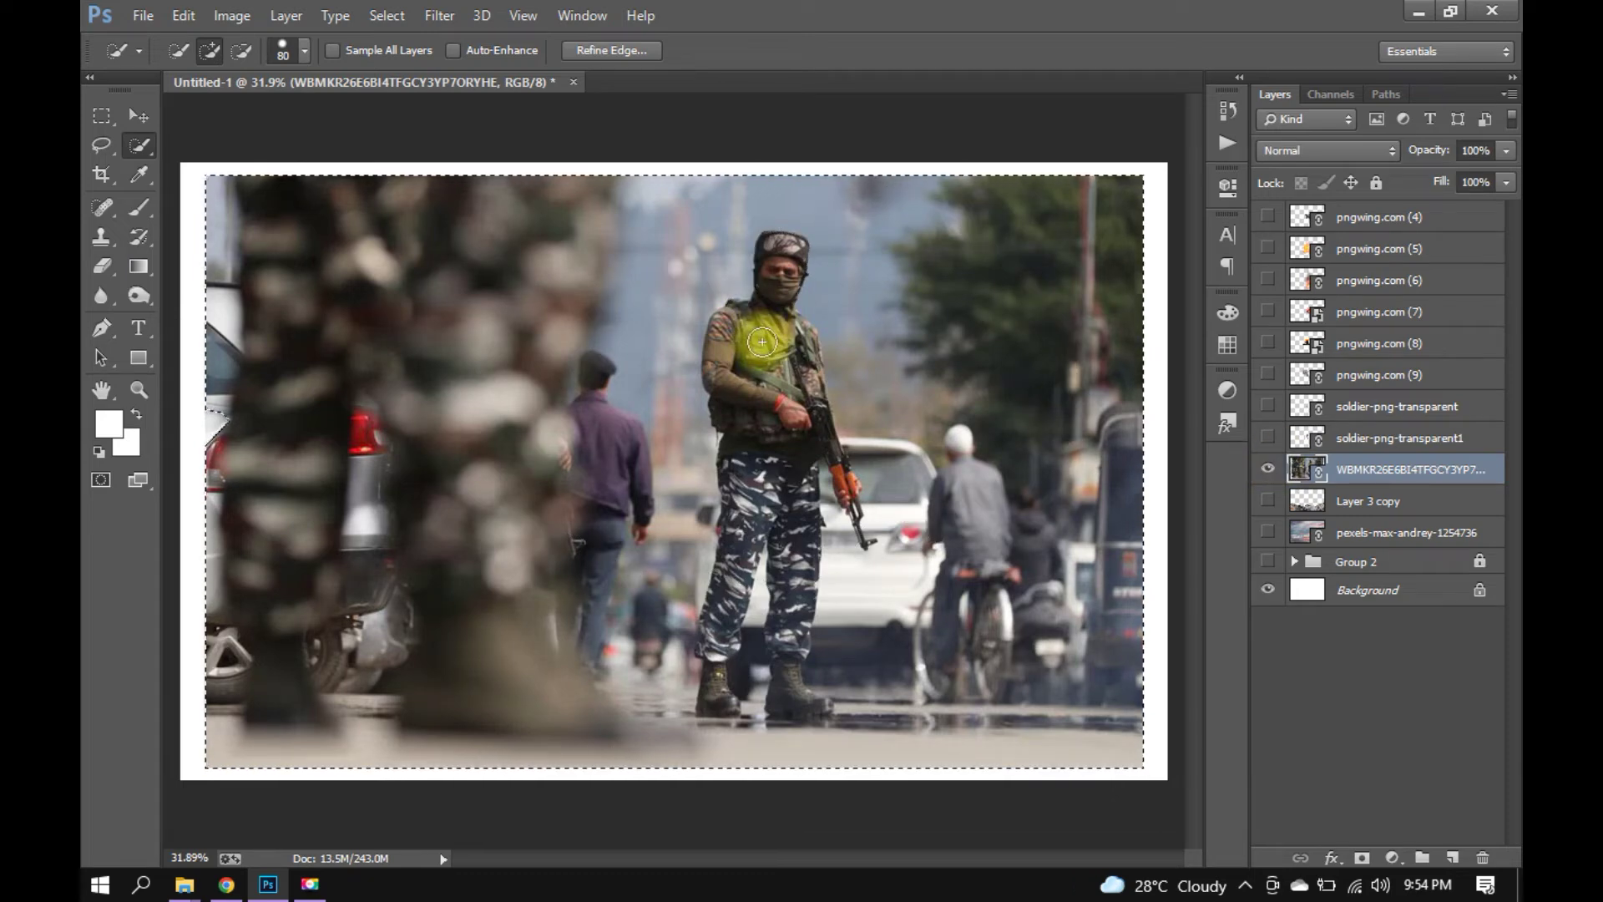
{"action": "left_click", "coordinate": [241, 51]}
{"action": "mouse_move", "coordinate": [913, 172]}
{"action": "left_mouse_down"}
{"action": "mouse_move", "coordinate": [1098, 570]}
{"action": "mouse_move", "coordinate": [1019, 716]}
{"action": "left_mouse_up"}
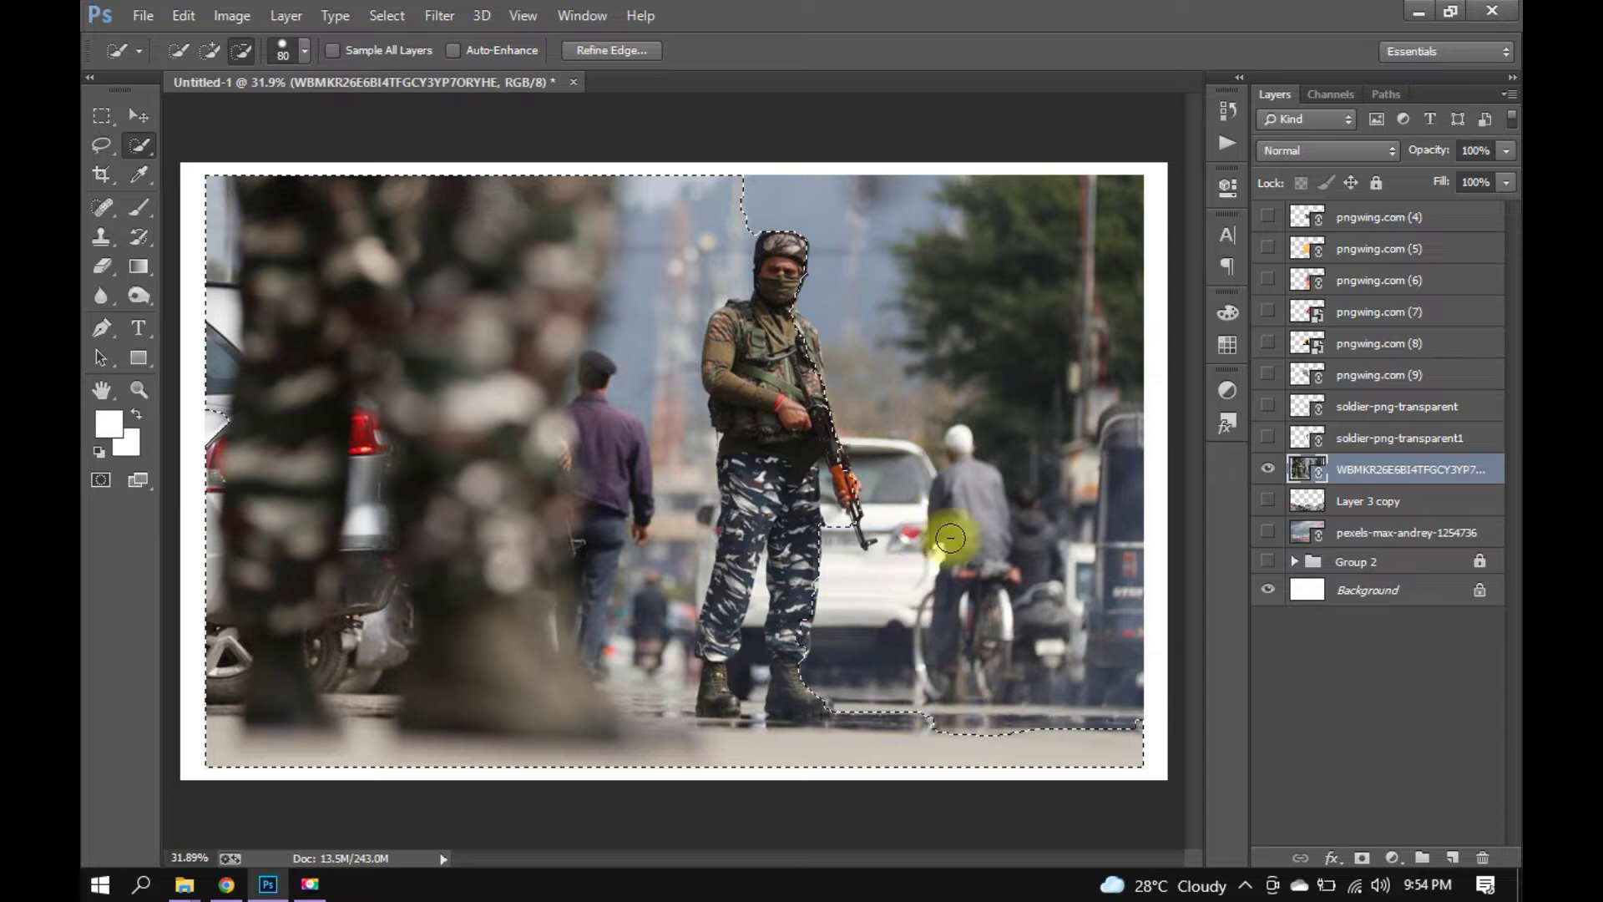
{"action": "mouse_move", "coordinate": [1170, 778]}
{"action": "left_mouse_down"}
{"action": "mouse_move", "coordinate": [980, 754]}
{"action": "mouse_move", "coordinate": [468, 197]}
{"action": "mouse_move", "coordinate": [457, 721]}
{"action": "mouse_move", "coordinate": [421, 648]}
{"action": "mouse_move", "coordinate": [211, 426]}
{"action": "left_mouse_up"}
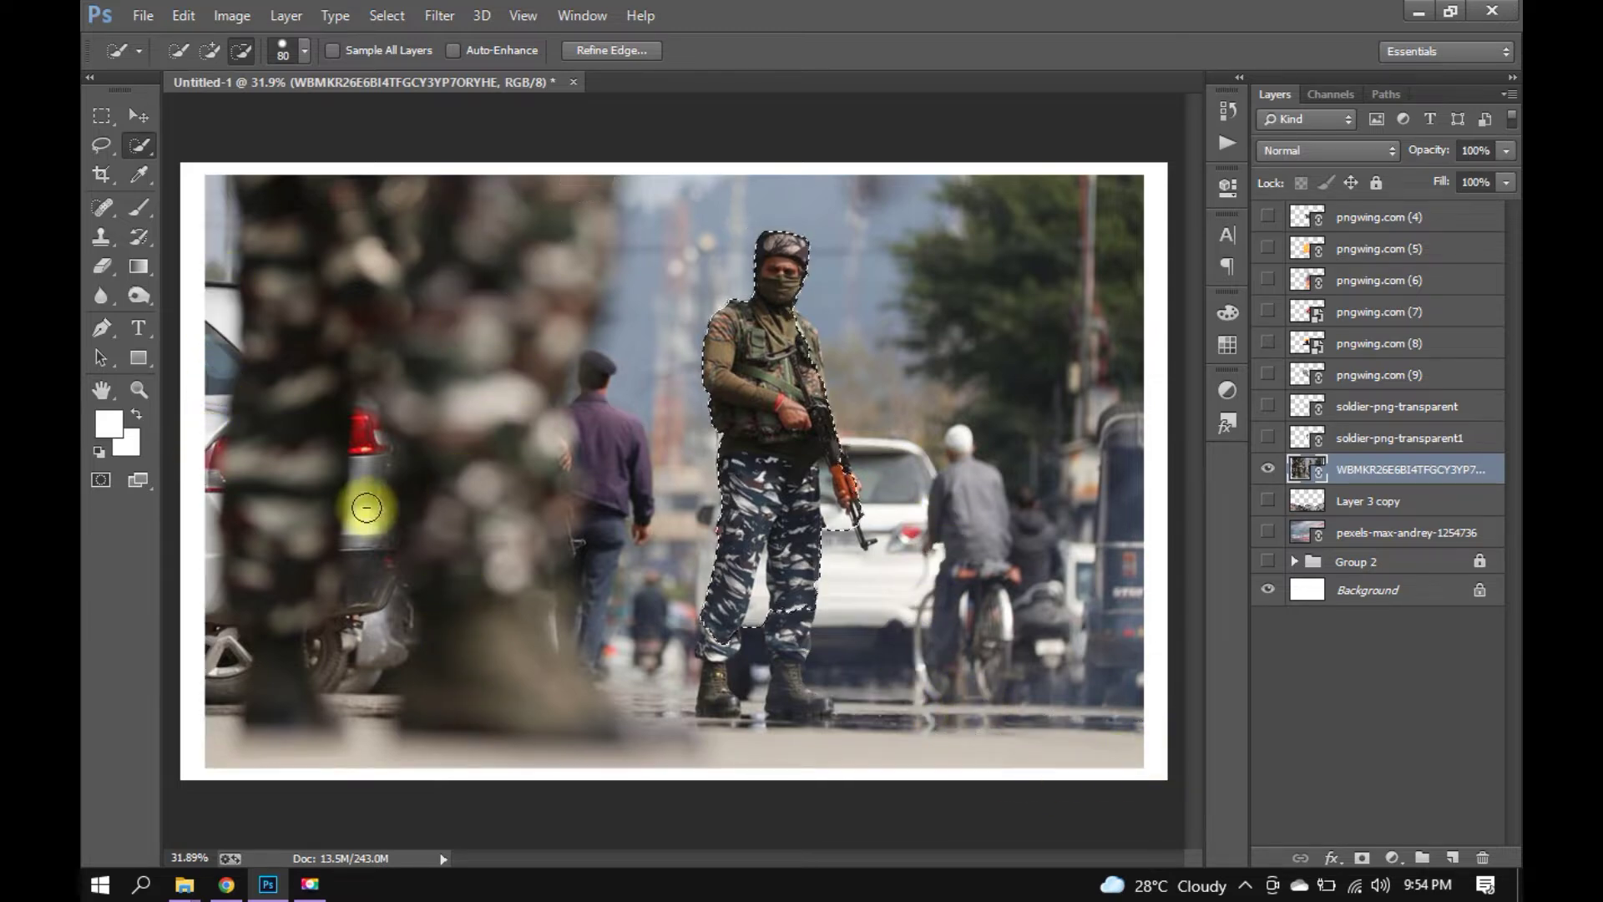
{"action": "left_click", "coordinate": [101, 144]}
{"action": "left_click", "coordinate": [227, 50]}
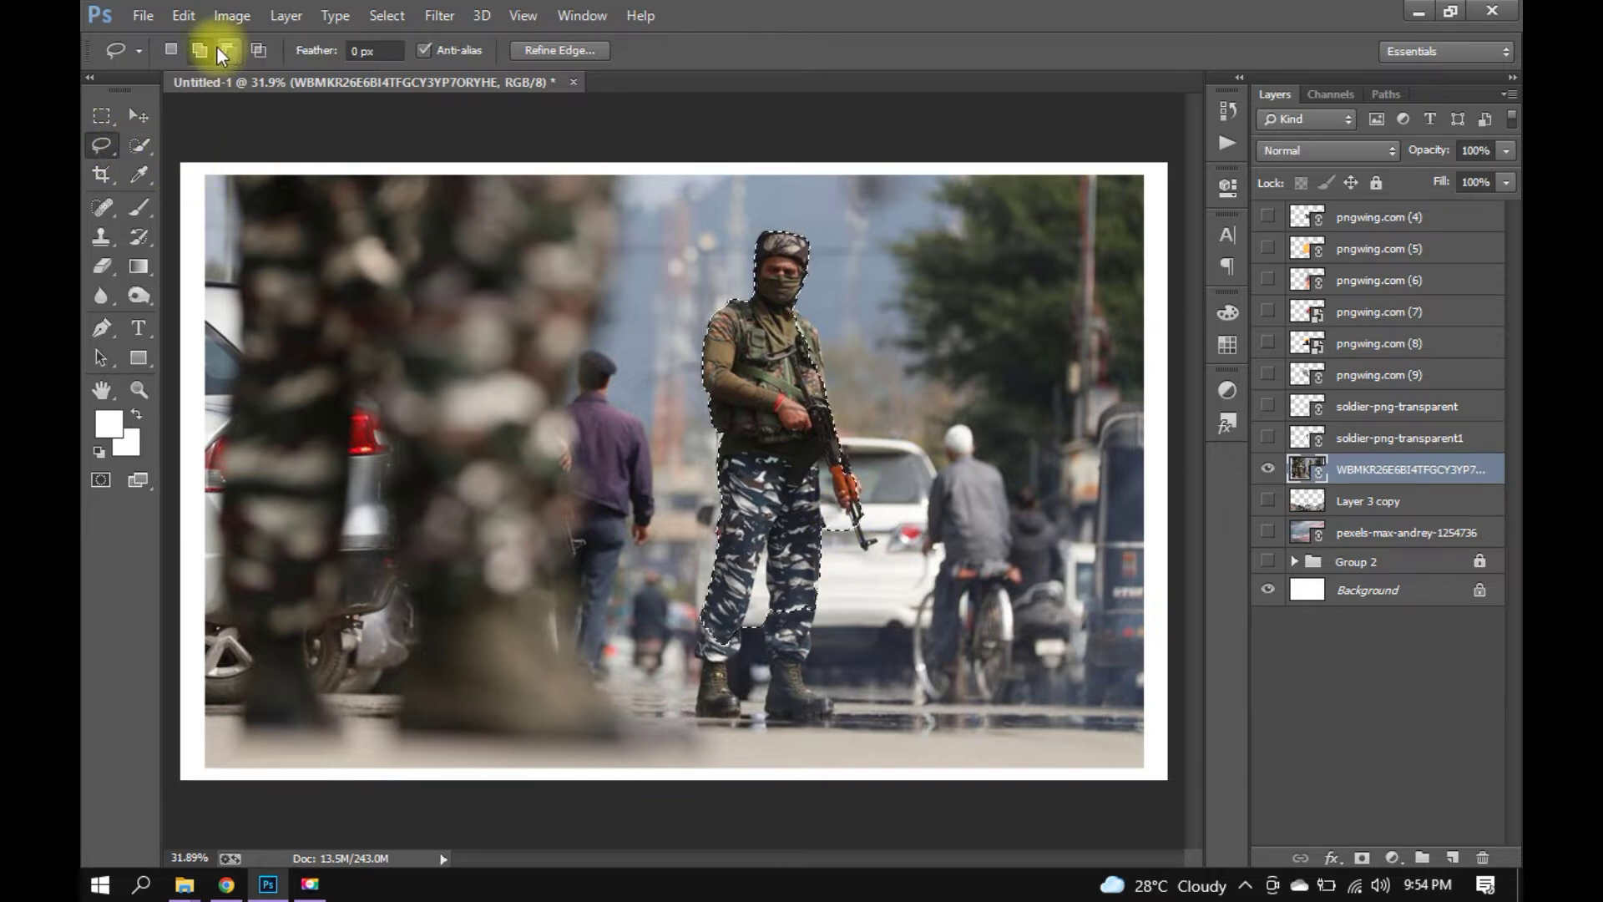
Zoom in on the boots and add the left and right leg edges to the selection.
{"action": "mouse_move", "coordinate": [733, 591]}
{"action": "left_mouse_down"}
{"action": "mouse_move", "coordinate": [848, 673]}
{"action": "mouse_move", "coordinate": [801, 370]}
{"action": "left_mouse_up"}
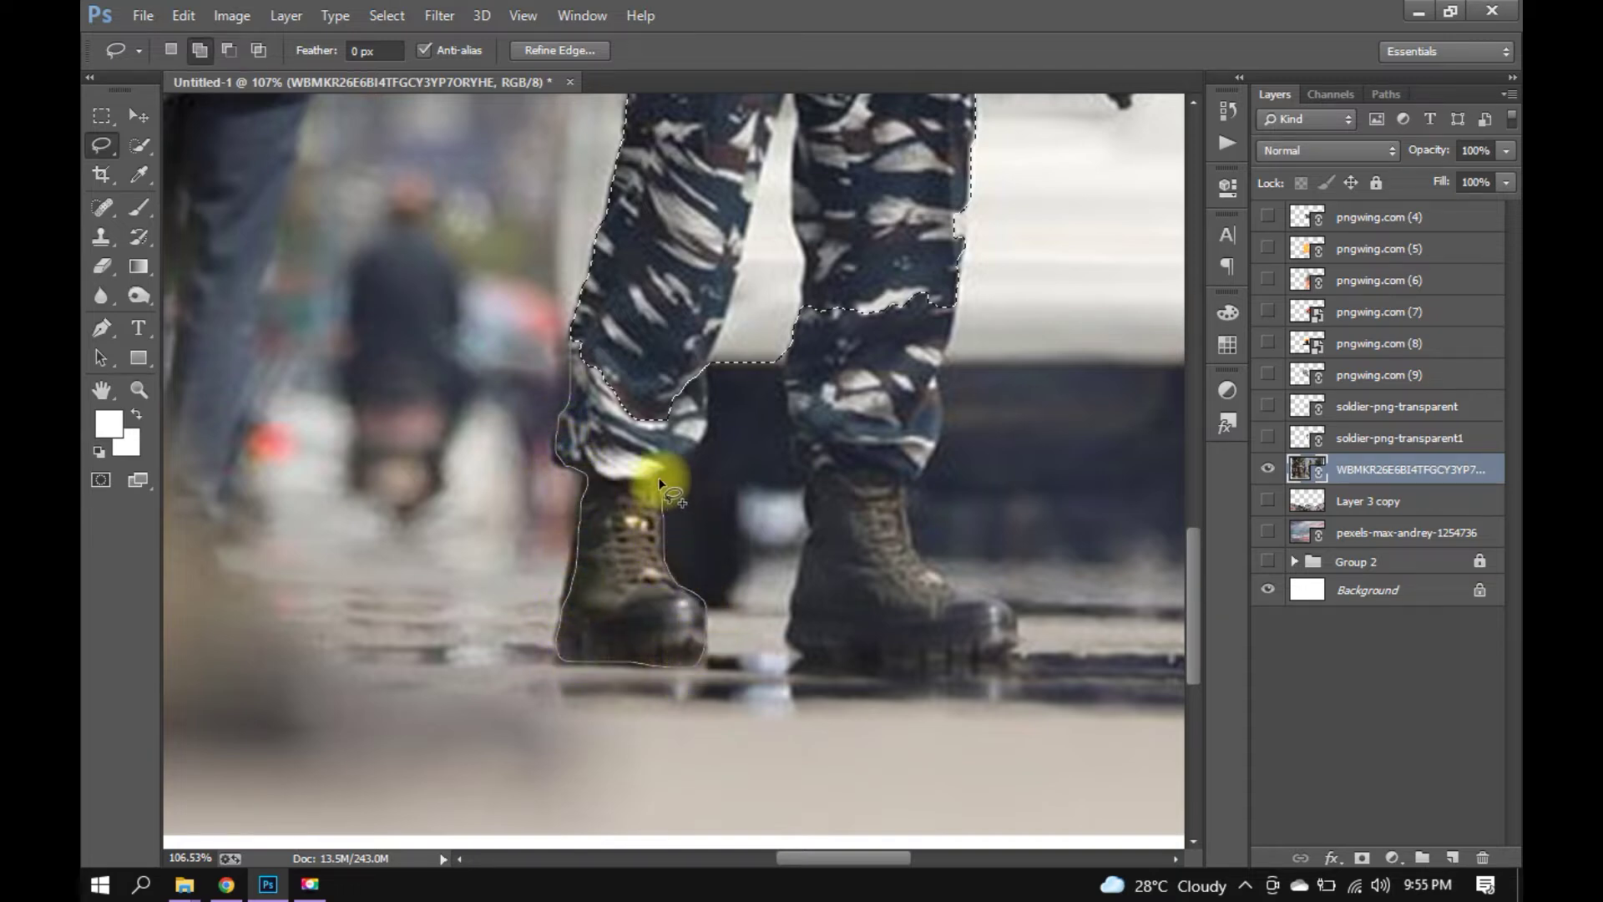
{"action": "left_click_drag", "start_coordinate": [708, 385], "coordinate": [693, 249]}
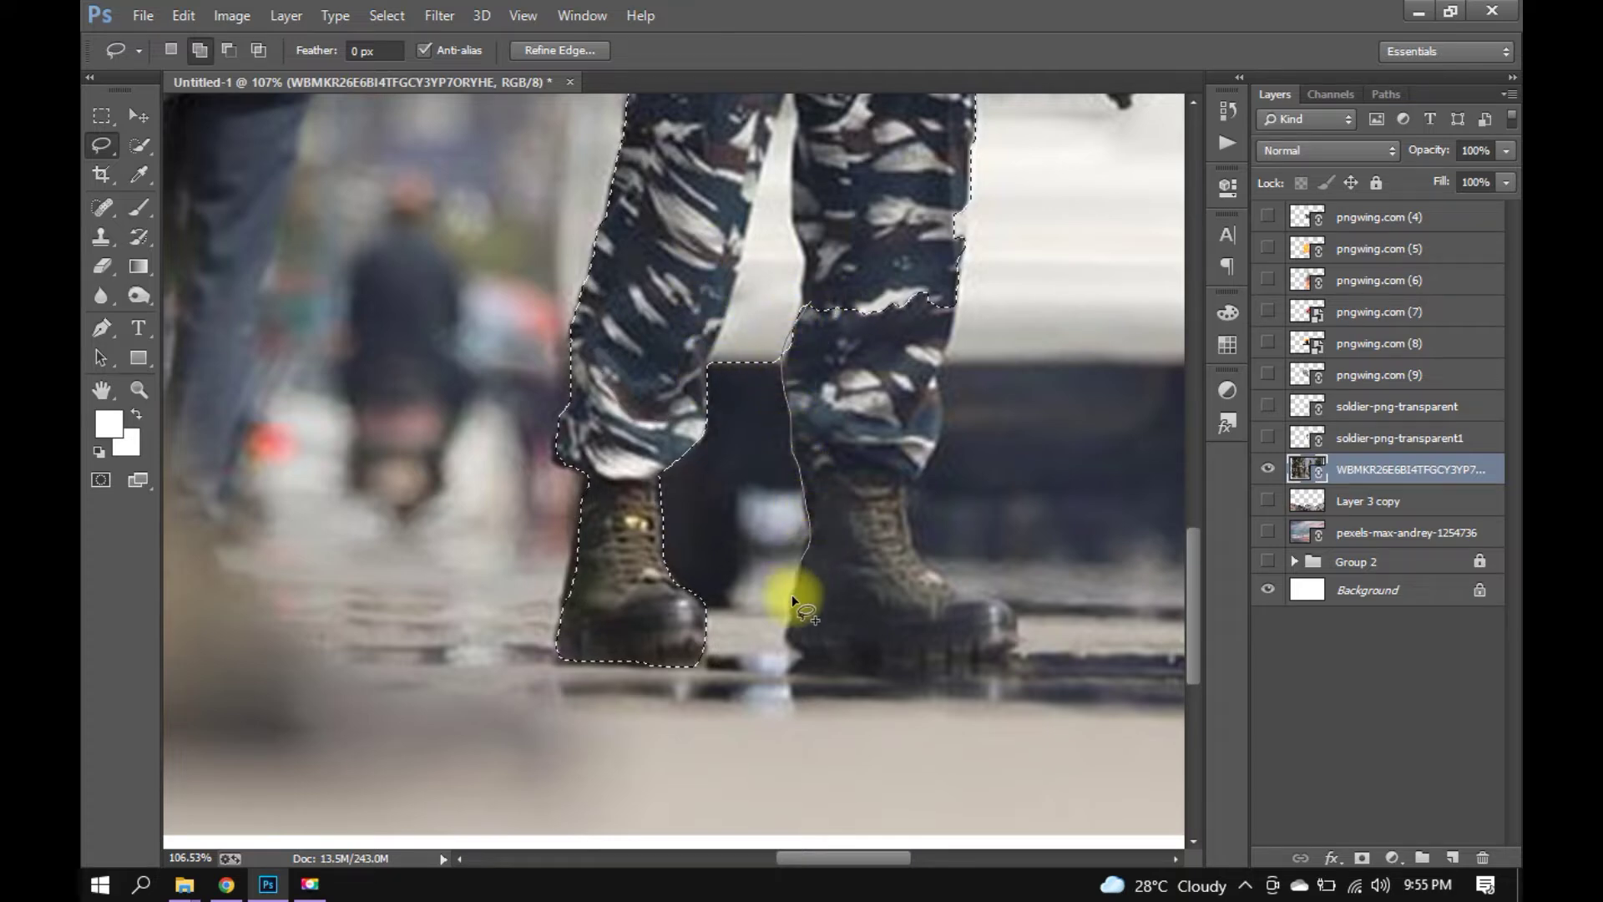
{"action": "left_click_drag", "start_coordinate": [1001, 652], "coordinate": [1009, 605]}
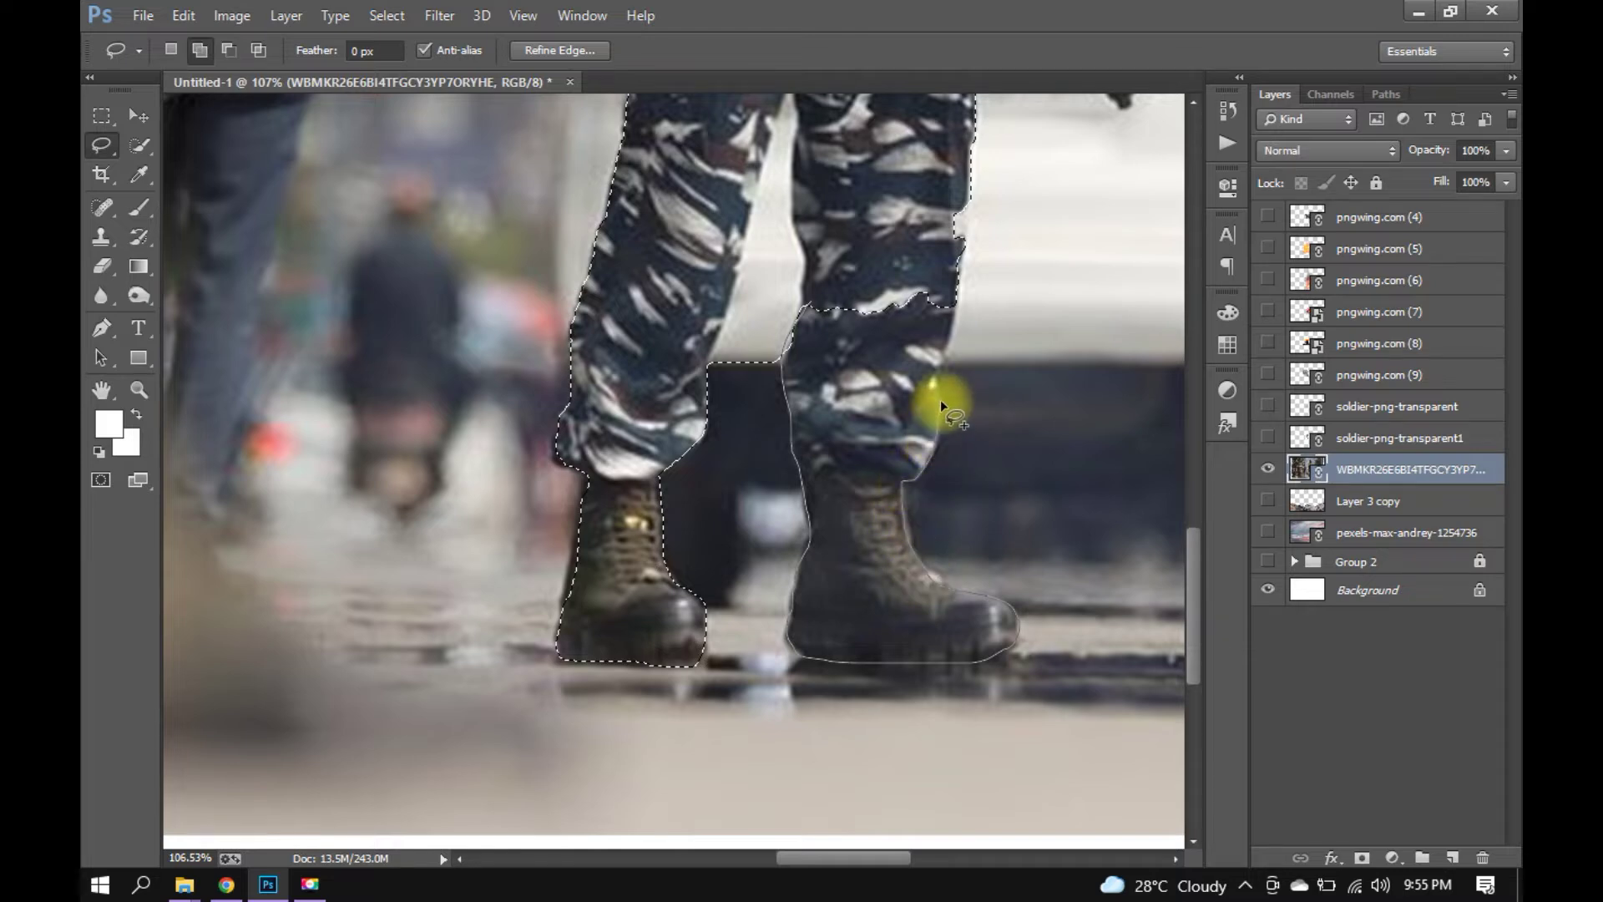
{"action": "left_click_drag", "start_coordinate": [940, 404], "coordinate": [876, 214]}
{"action": "scroll", "coordinate": [980, 301], "scroll_direction": "down", "scroll_amount": 3}
{"action": "scroll", "coordinate": [894, 455], "scroll_direction": "up", "scroll_amount": 2}
In Subtract mode, lasso out the background gap between the soldier's legs.
{"action": "left_click", "coordinate": [228, 50]}
{"action": "scroll", "coordinate": [924, 440], "scroll_direction": "up", "scroll_amount": 3}
{"action": "mouse_move", "coordinate": [634, 539]}
{"action": "left_mouse_down"}
{"action": "mouse_move", "coordinate": [537, 555]}
{"action": "mouse_move", "coordinate": [605, 332]}
{"action": "left_mouse_up"}
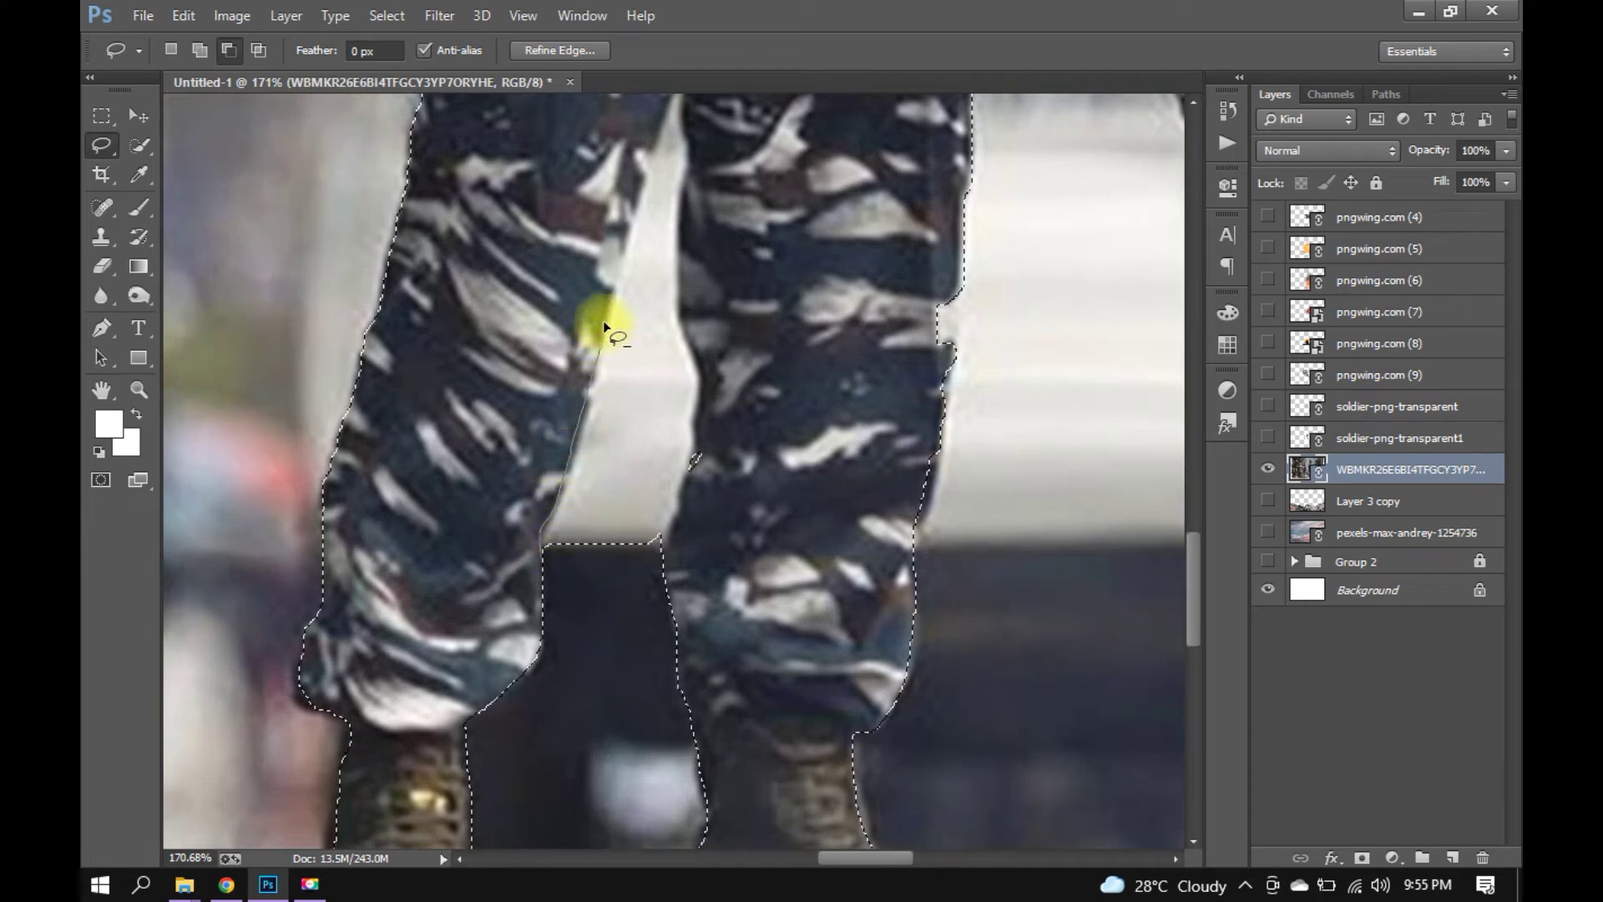
{"action": "left_click_drag", "start_coordinate": [636, 178], "coordinate": [664, 114]}
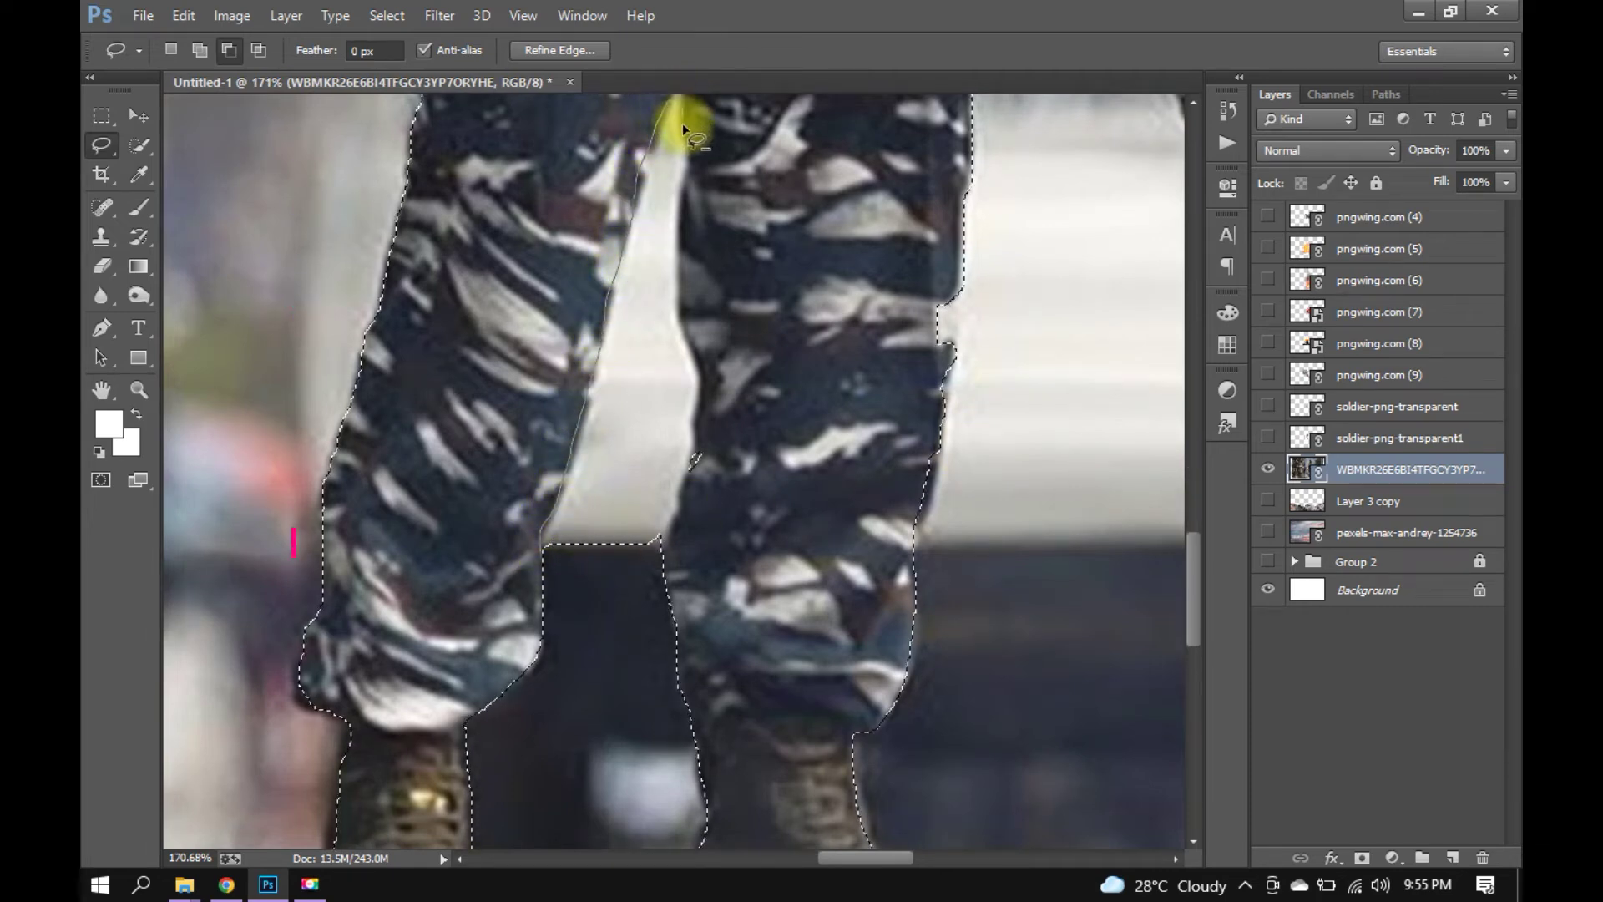
{"action": "left_click_drag", "start_coordinate": [690, 295], "coordinate": [708, 457]}
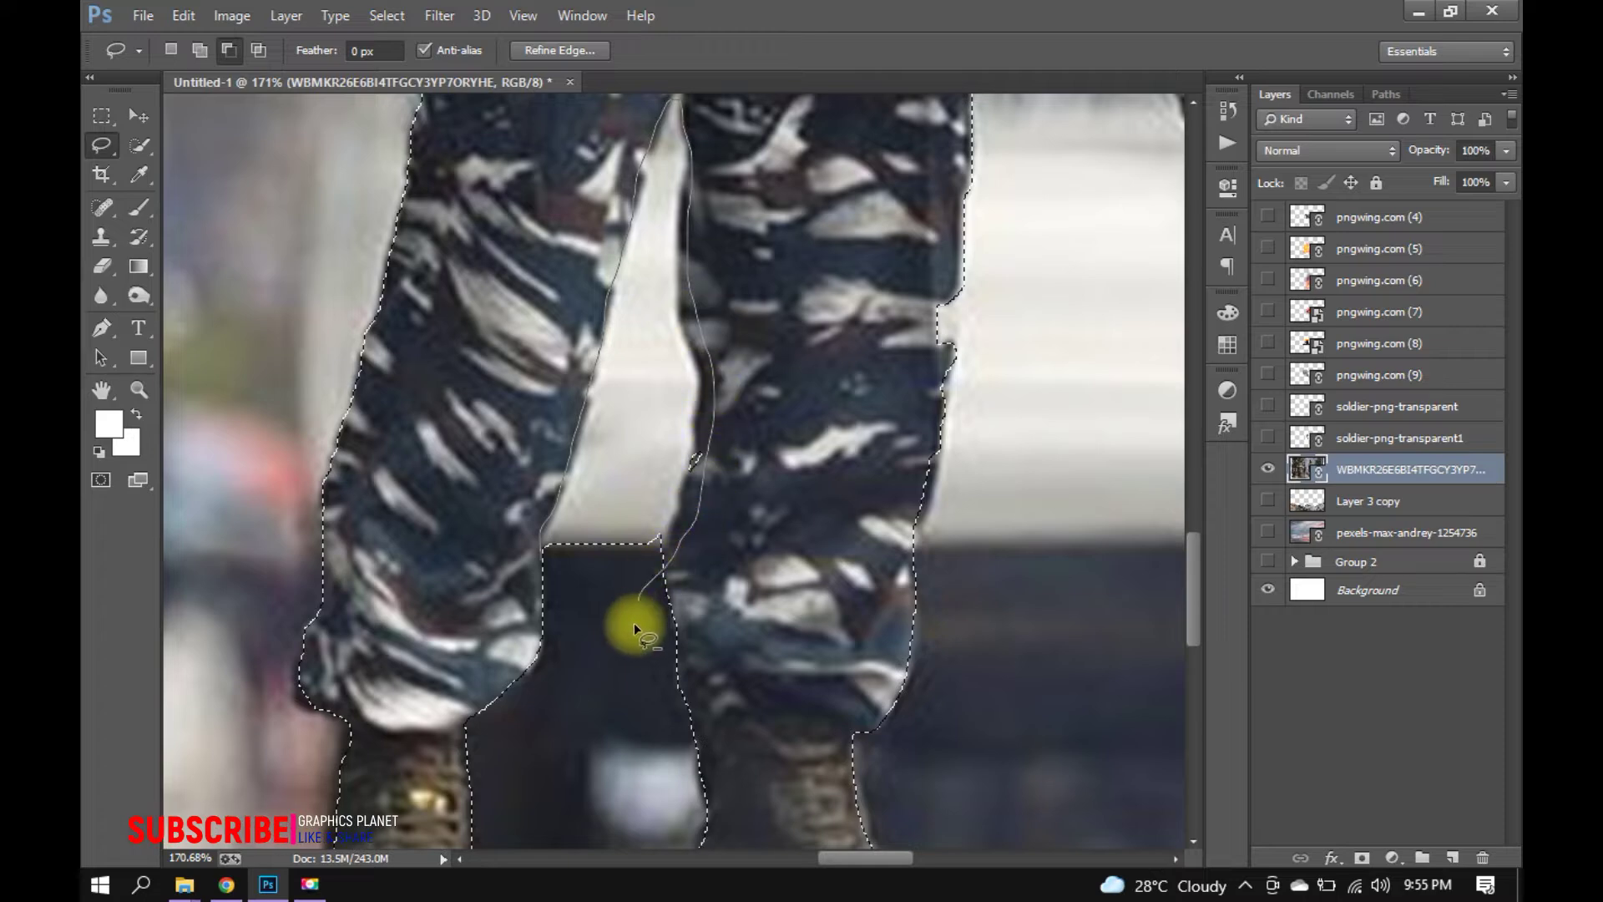
{"action": "left_click_drag", "start_coordinate": [635, 618], "coordinate": [634, 618]}
{"action": "scroll", "coordinate": [660, 643], "scroll_direction": "down", "scroll_amount": 2}
{"action": "scroll", "coordinate": [656, 615], "scroll_direction": "down", "scroll_amount": 2}
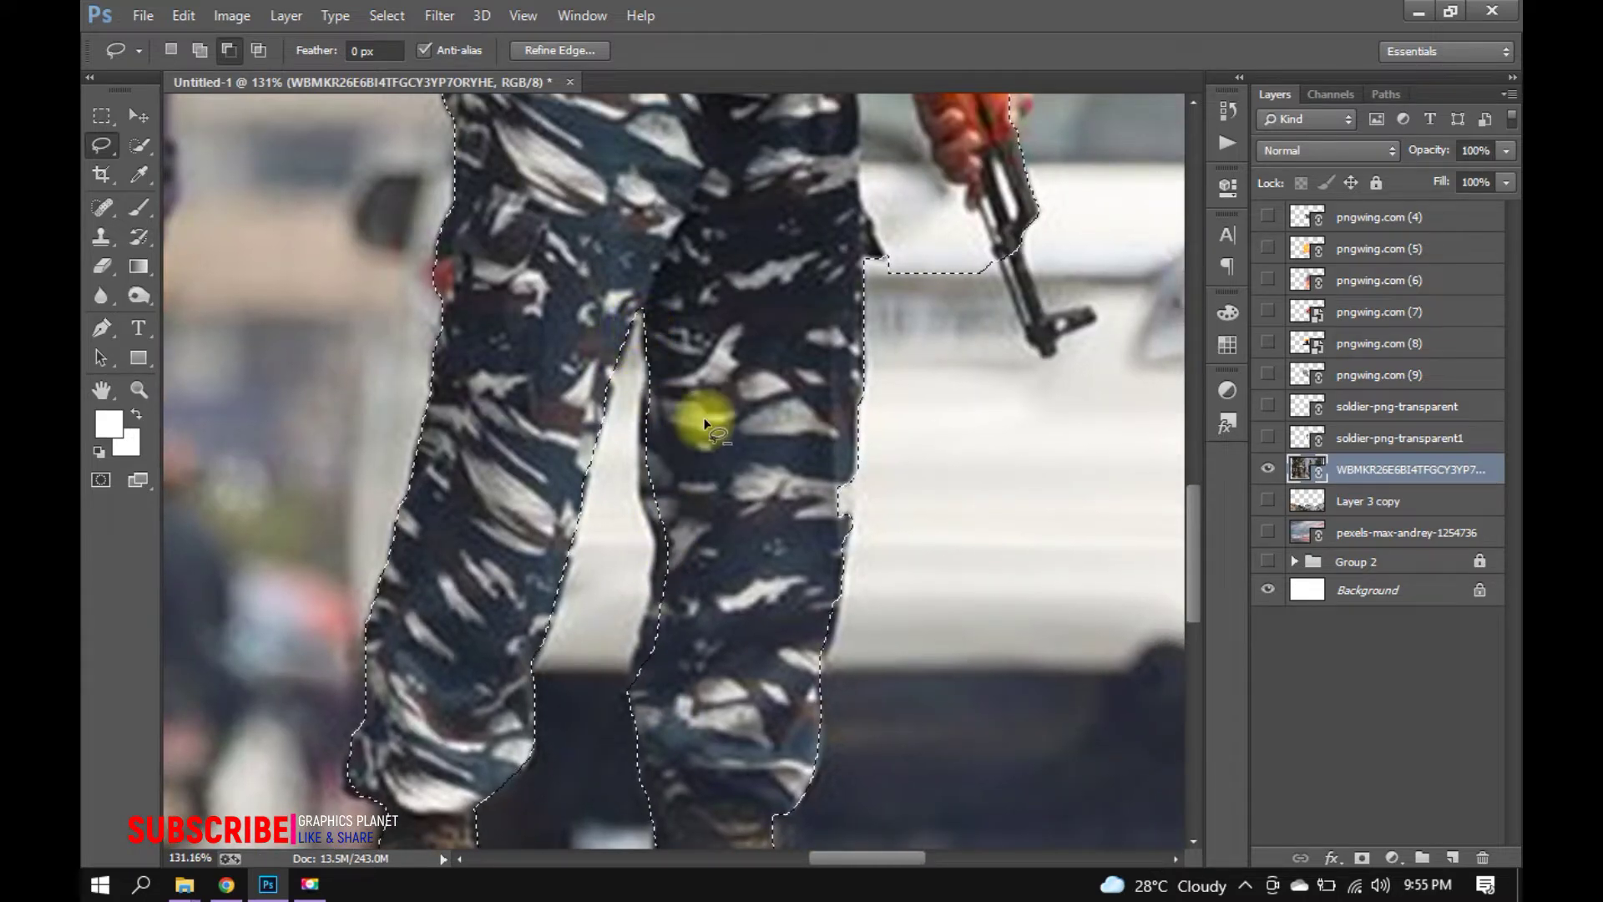
In Add mode, trace the remaining leg edges back into the selection.
{"action": "left_click", "coordinate": [199, 50]}
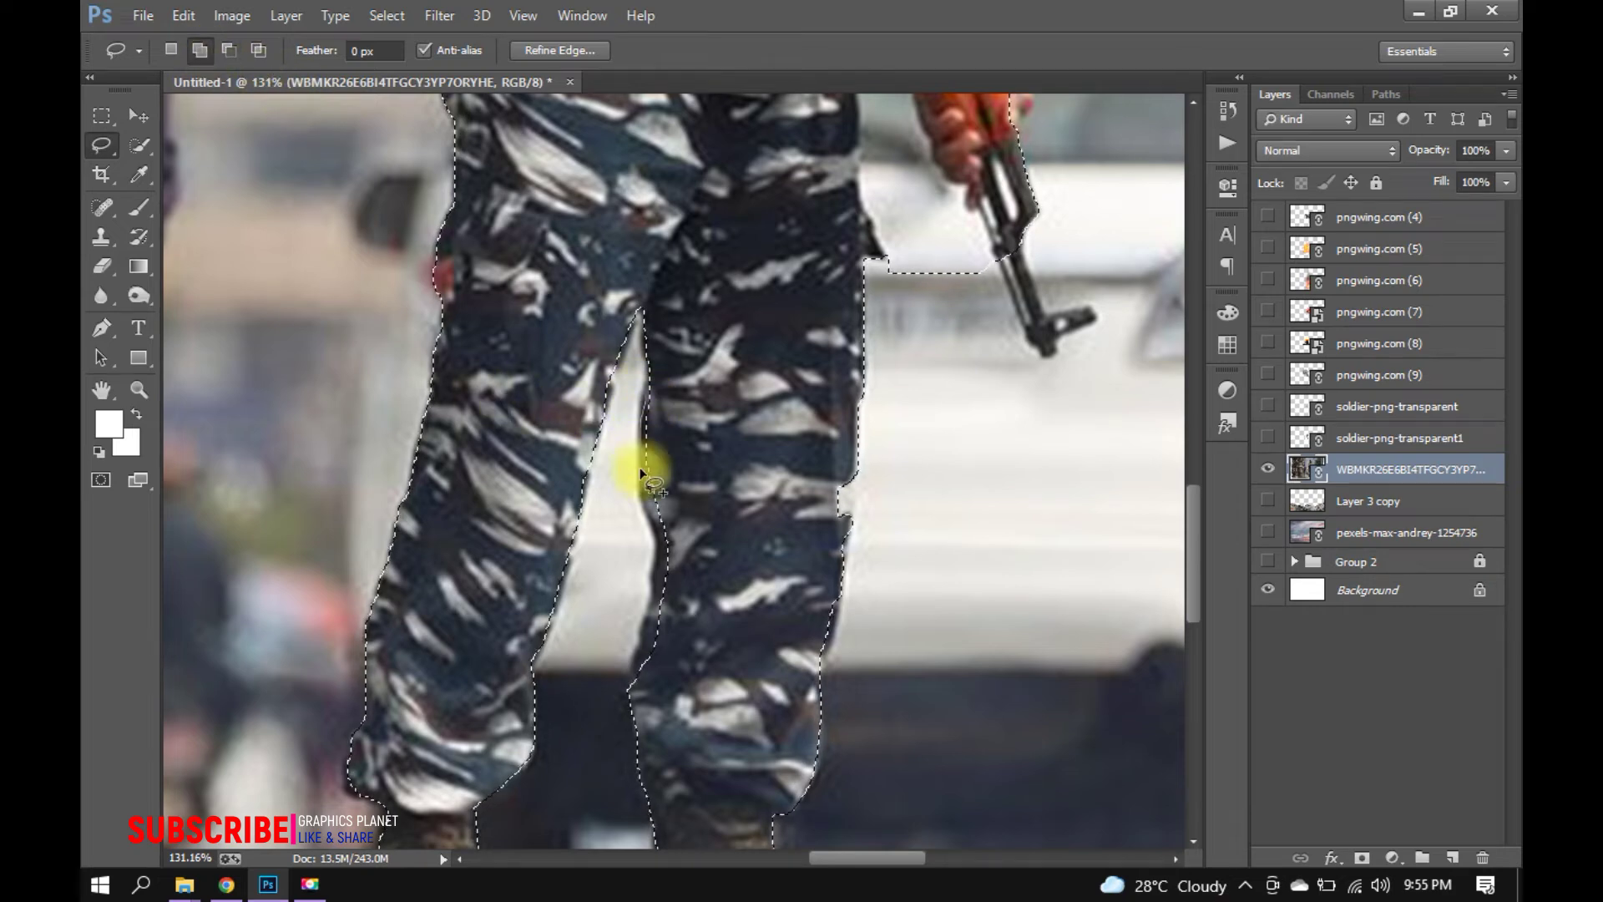
{"action": "left_click_drag", "start_coordinate": [641, 473], "coordinate": [660, 536]}
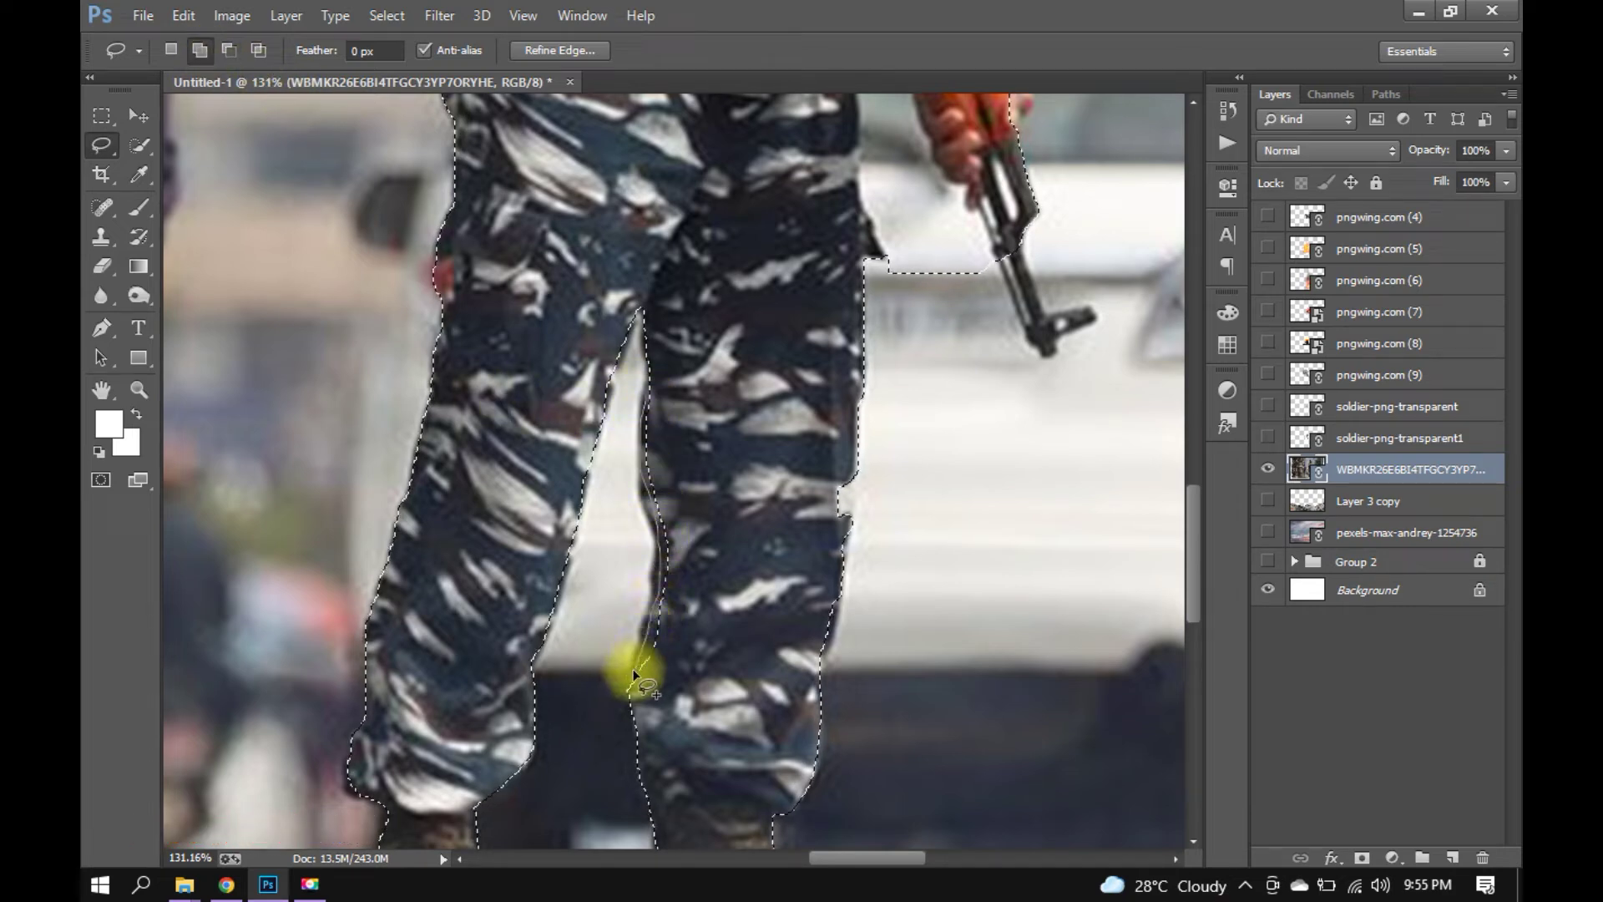
{"action": "left_click_drag", "start_coordinate": [715, 274], "coordinate": [716, 277]}
{"action": "scroll", "coordinate": [739, 429], "scroll_direction": "down", "scroll_amount": 2}
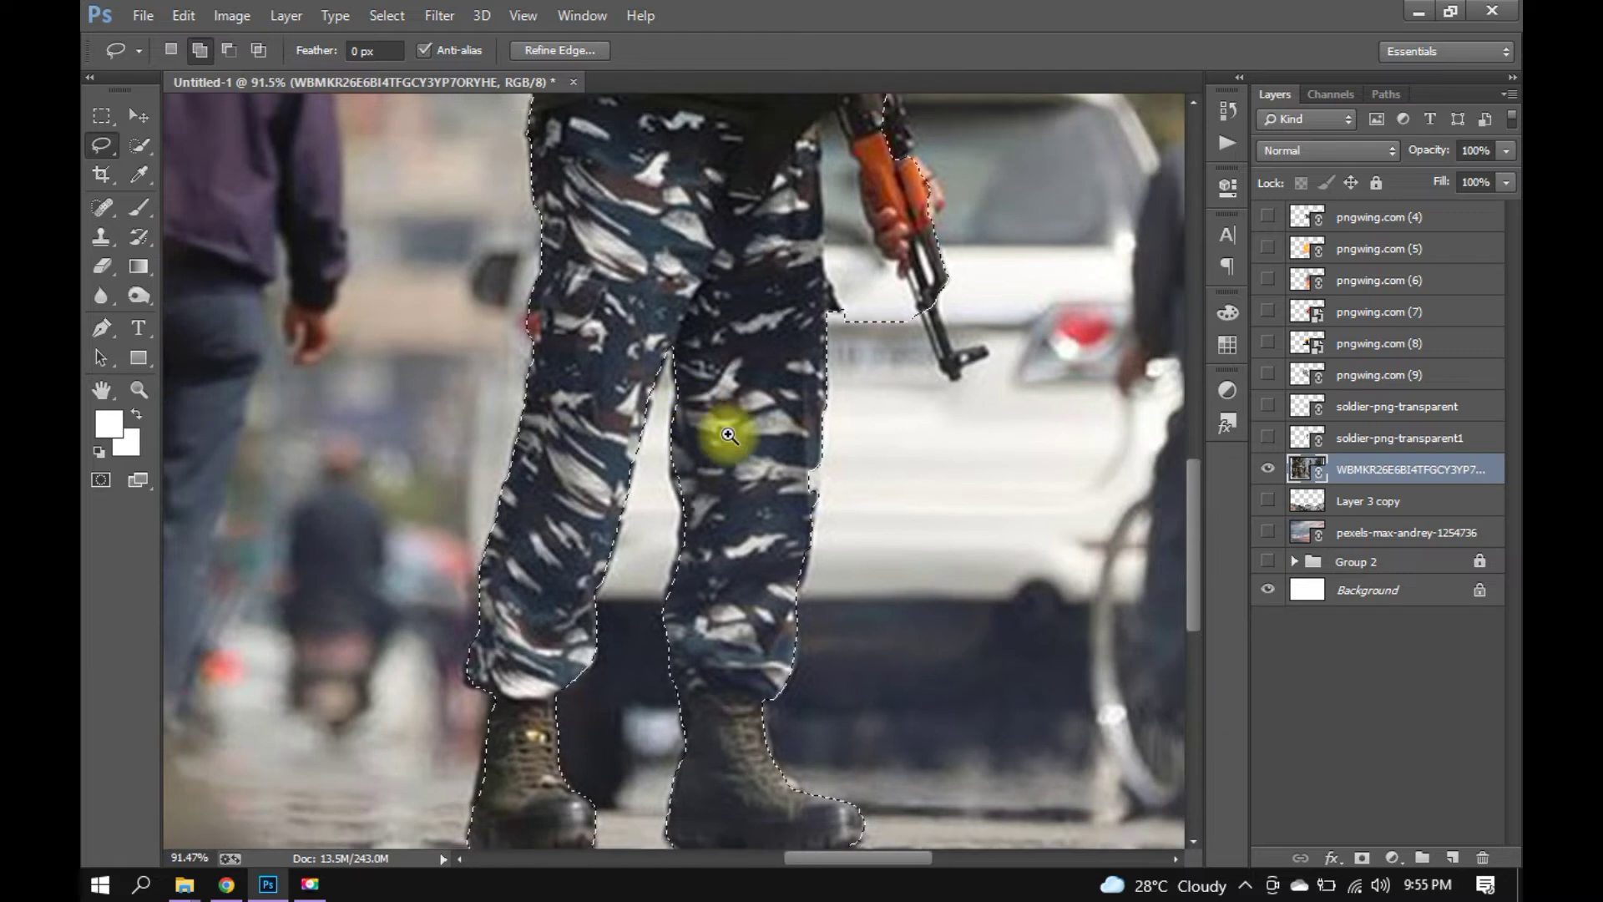
{"action": "scroll", "coordinate": [834, 468], "scroll_direction": "up", "scroll_amount": 2}
{"action": "left_click_drag", "start_coordinate": [835, 475], "coordinate": [828, 498]}
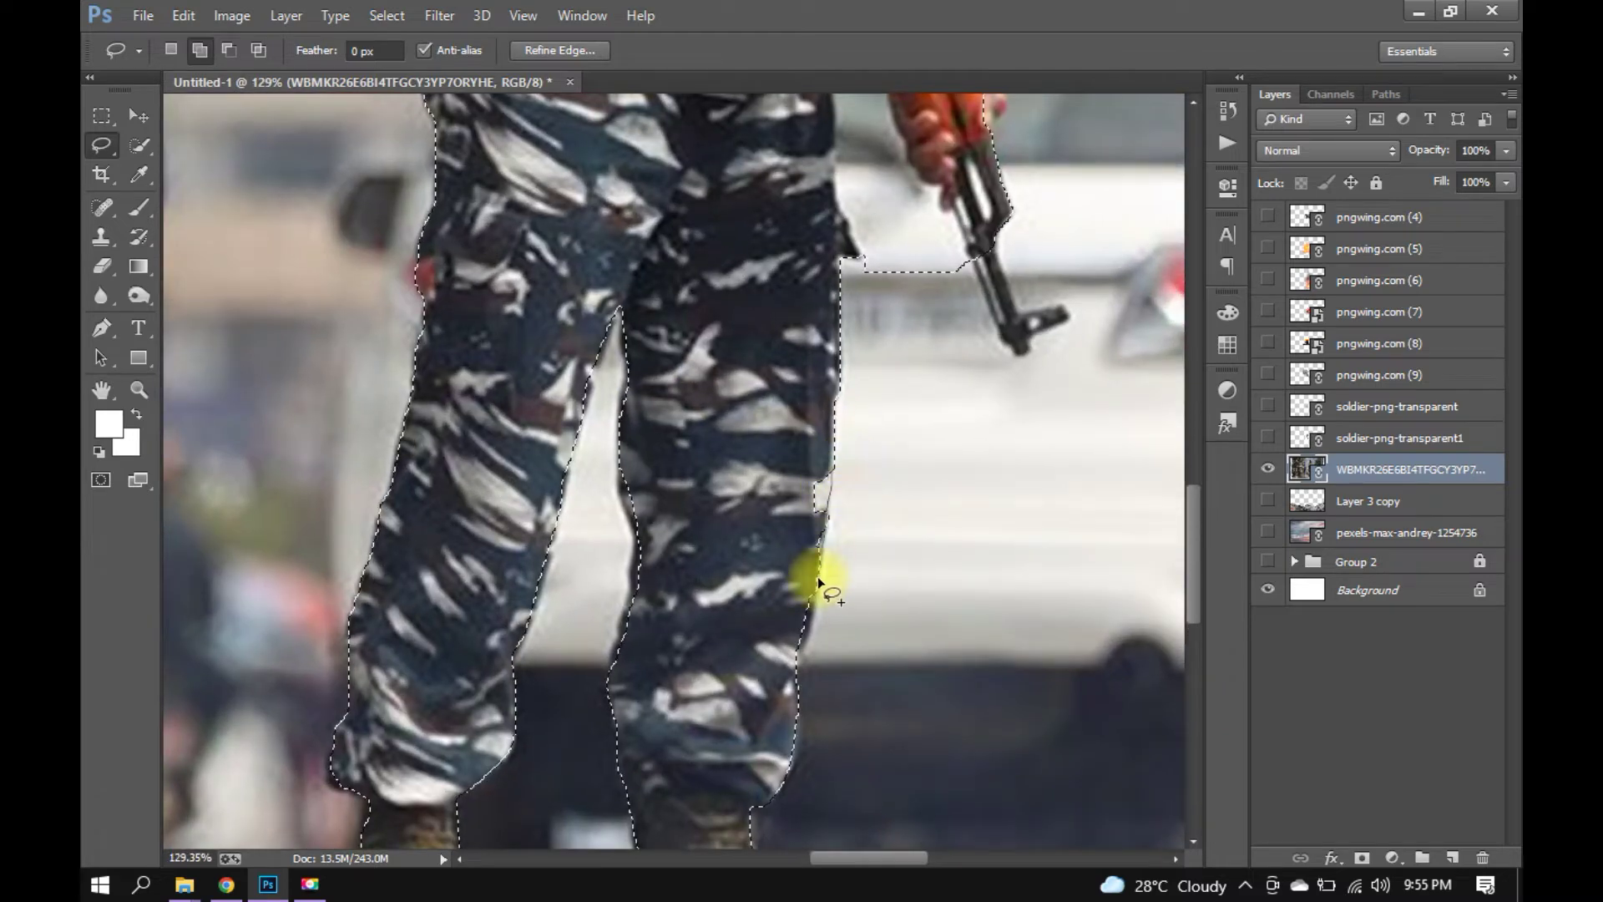
{"action": "scroll", "coordinate": [718, 401], "scroll_direction": "down", "scroll_amount": 1}
{"action": "scroll", "coordinate": [794, 315], "scroll_direction": "down", "scroll_amount": 1}
Add the soldier's neck, head, shoulder and side outline to the selection.
{"action": "mouse_move", "coordinate": [751, 275]}
{"action": "left_mouse_down"}
{"action": "mouse_move", "coordinate": [688, 438]}
{"action": "mouse_move", "coordinate": [436, 479]}
{"action": "left_mouse_up"}
{"action": "scroll", "coordinate": [430, 369], "scroll_direction": "up", "scroll_amount": 1}
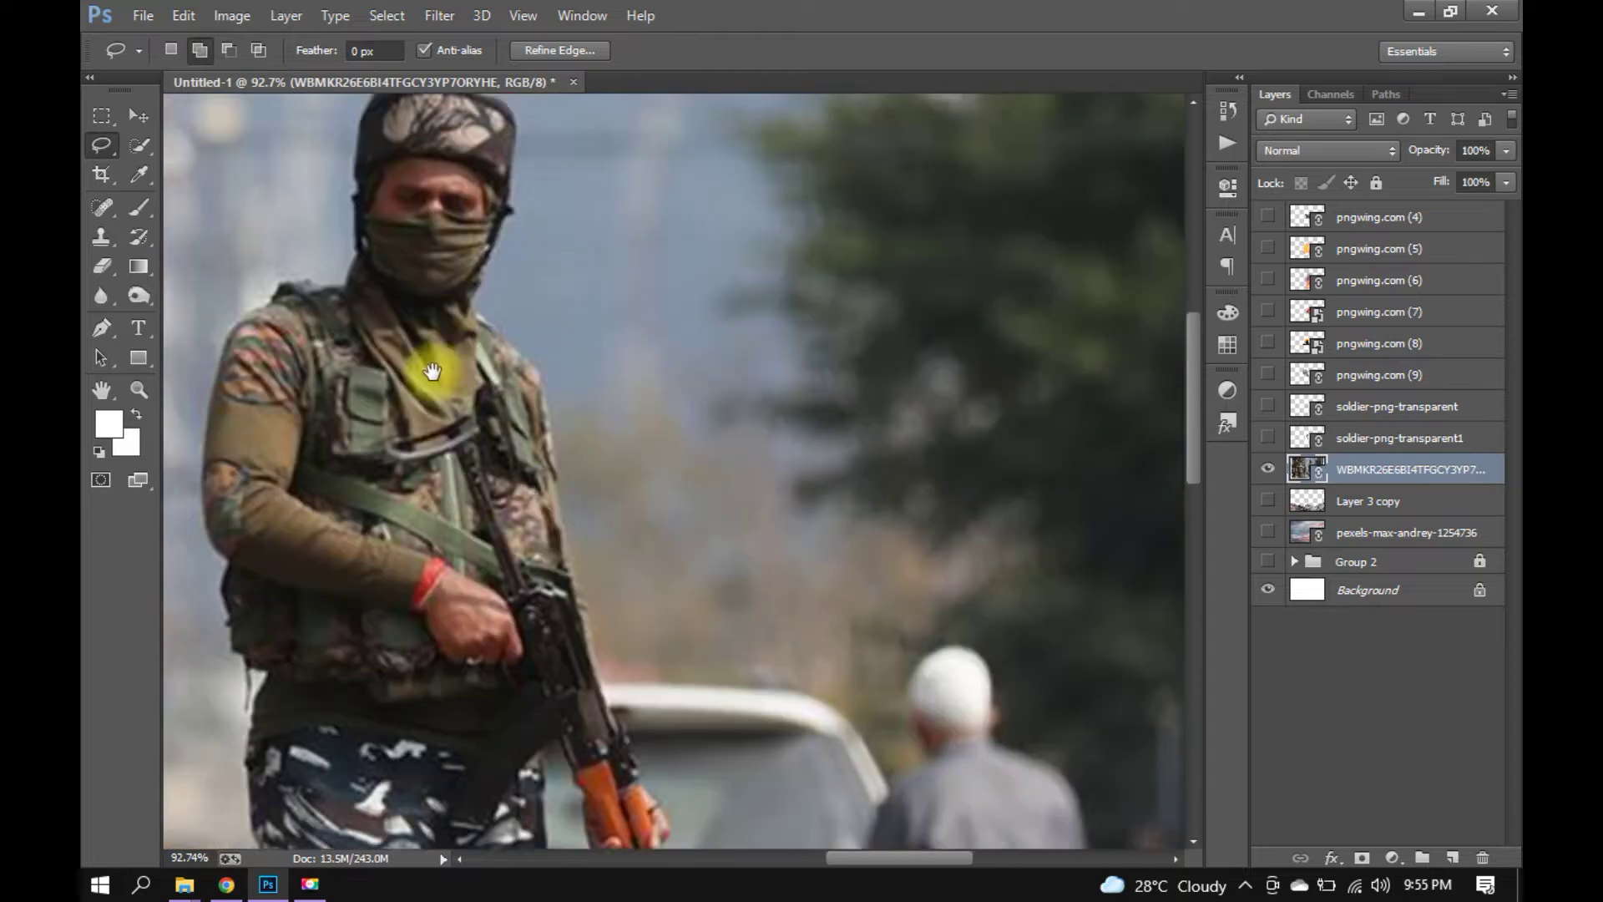
{"action": "scroll", "coordinate": [423, 405], "scroll_direction": "up", "scroll_amount": 1}
{"action": "scroll", "coordinate": [518, 423], "scroll_direction": "up", "scroll_amount": 1}
{"action": "mouse_move", "coordinate": [518, 423]}
{"action": "left_mouse_down"}
{"action": "mouse_move", "coordinate": [423, 343]}
{"action": "mouse_move", "coordinate": [437, 365]}
{"action": "left_mouse_up"}
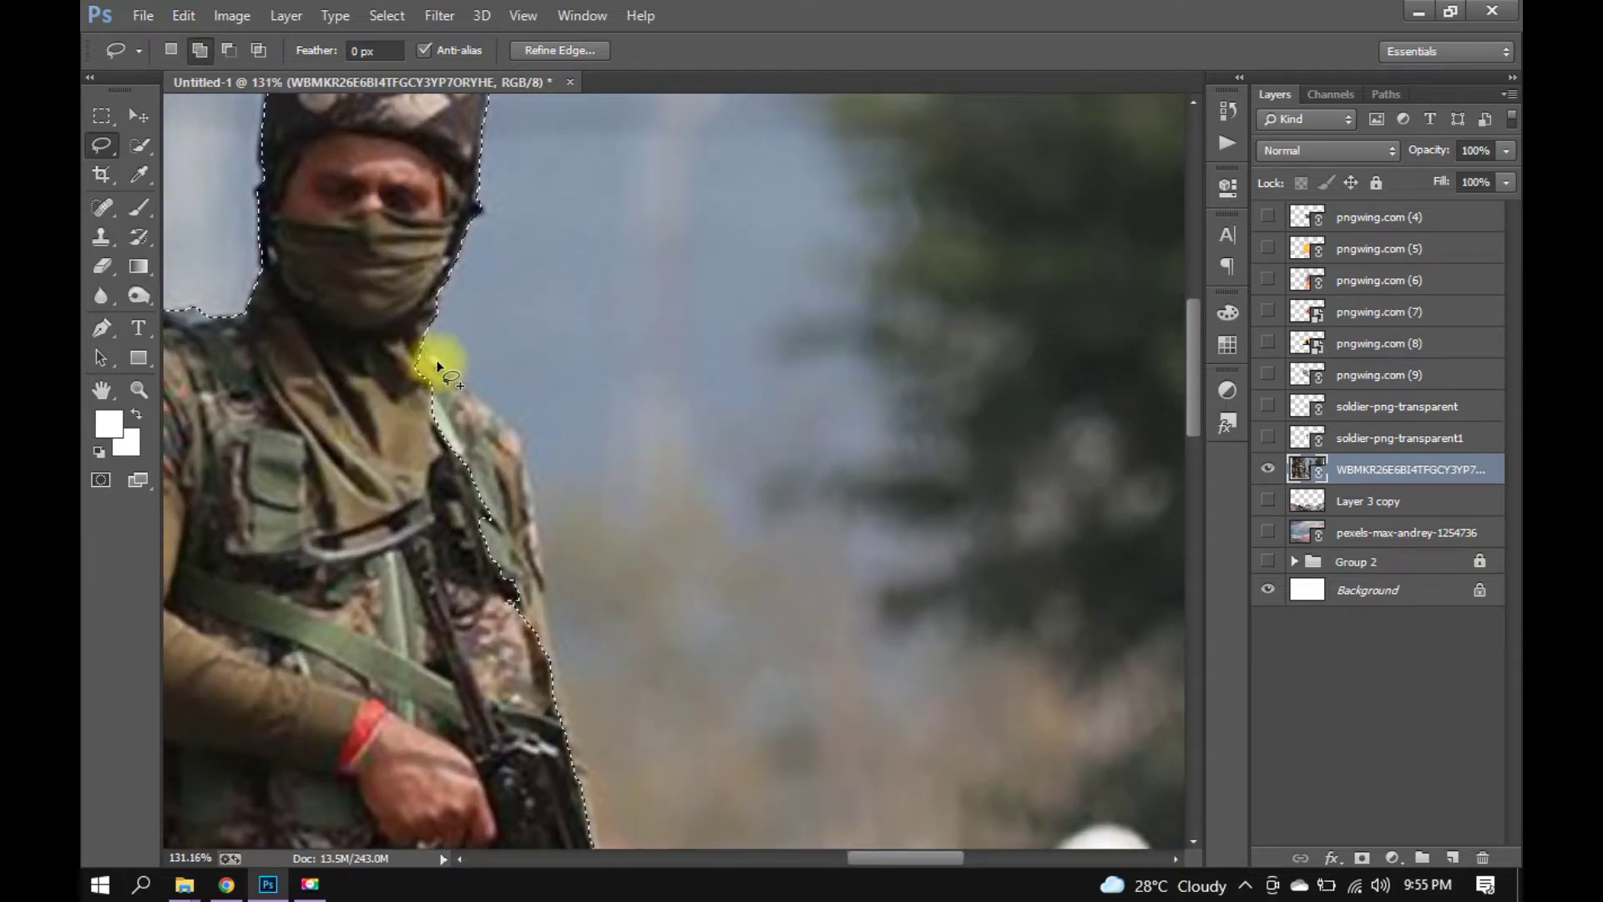
{"action": "left_click_drag", "start_coordinate": [489, 414], "coordinate": [527, 475]}
{"action": "left_click_drag", "start_coordinate": [534, 547], "coordinate": [544, 634]}
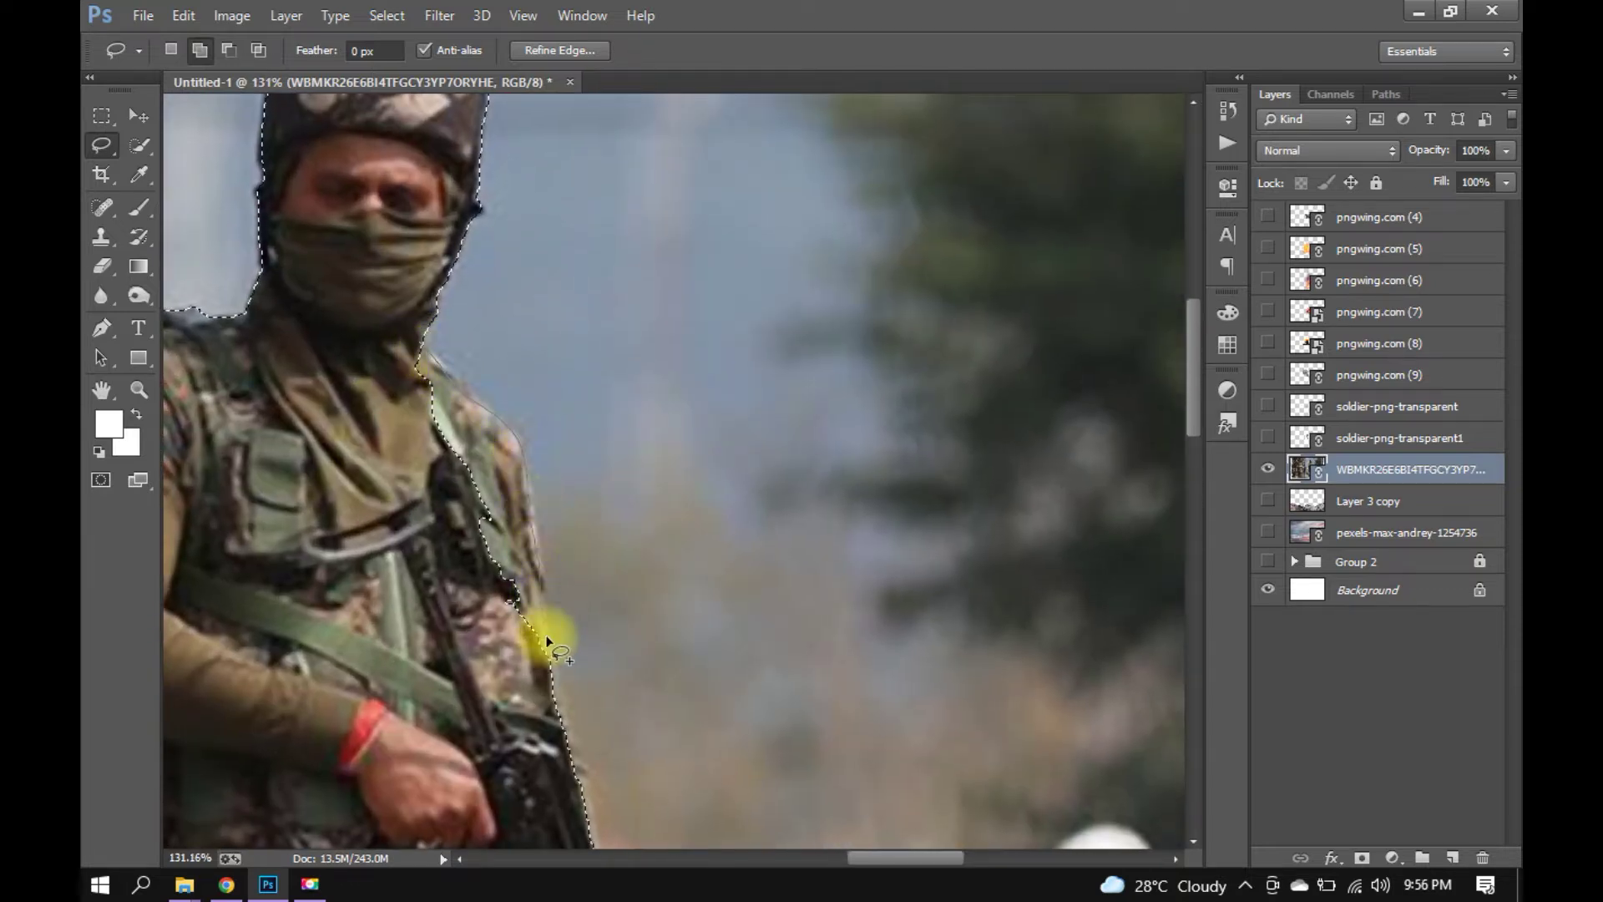
{"action": "scroll", "coordinate": [810, 298], "scroll_direction": "down", "scroll_amount": 5}
{"action": "scroll", "coordinate": [810, 299], "scroll_direction": "up", "scroll_amount": 3}
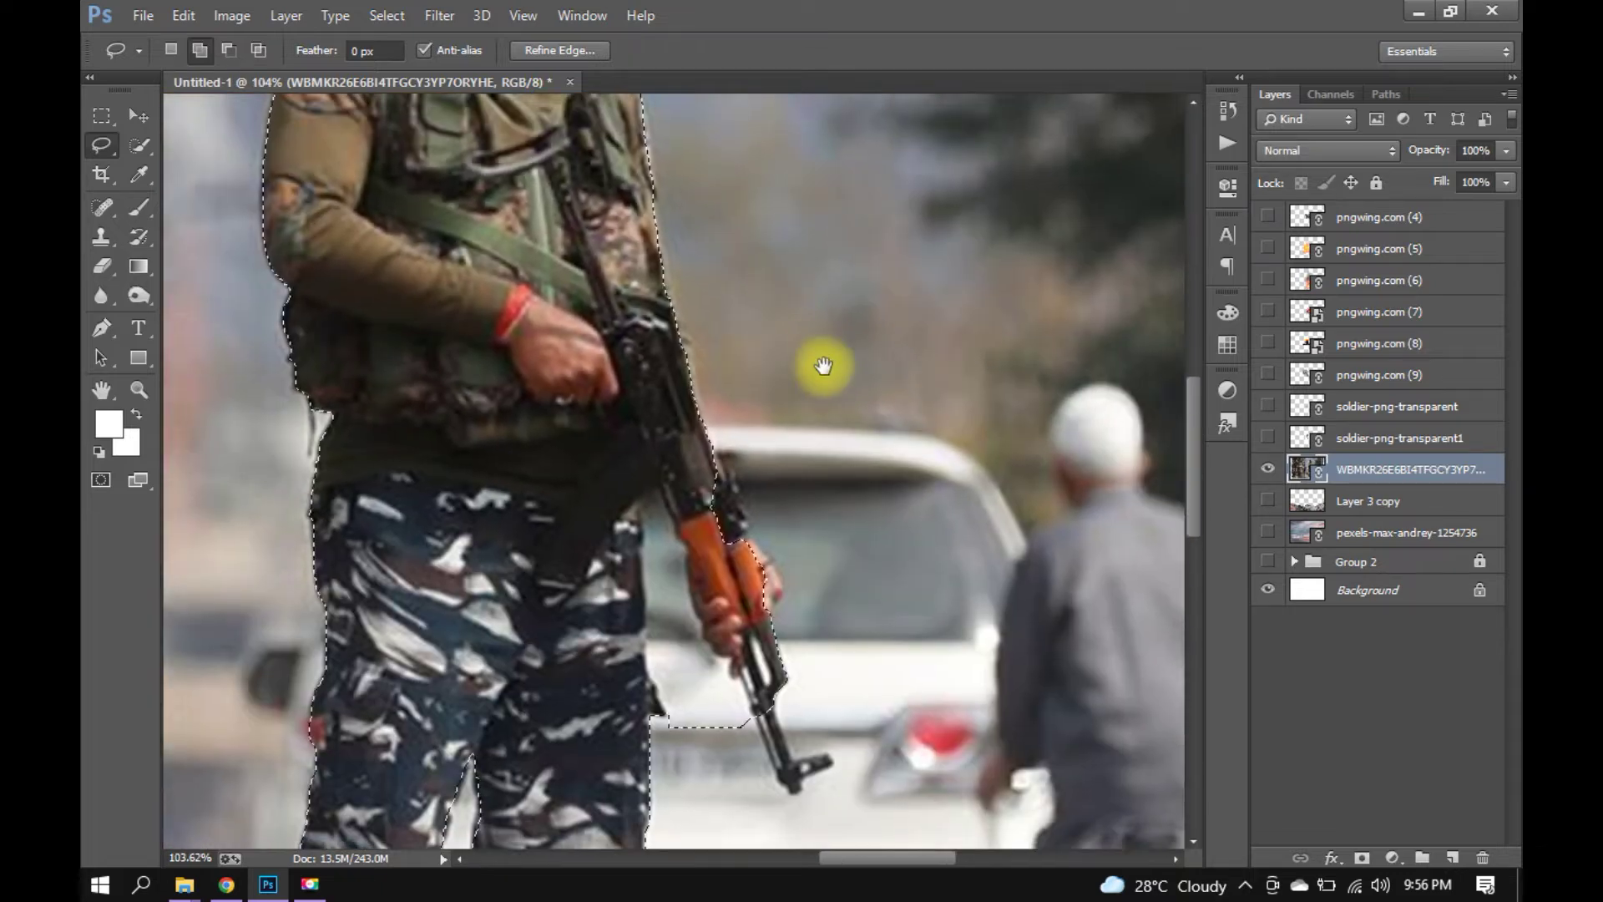
{"action": "left_click", "coordinate": [125, 150]}
{"action": "right_click", "coordinate": [101, 145]}
With the Polygonal Lasso, add the rifle's upper edge to the selection.
{"action": "left_click", "coordinate": [217, 163]}
{"action": "scroll", "coordinate": [780, 164], "scroll_direction": "down", "scroll_amount": 2}
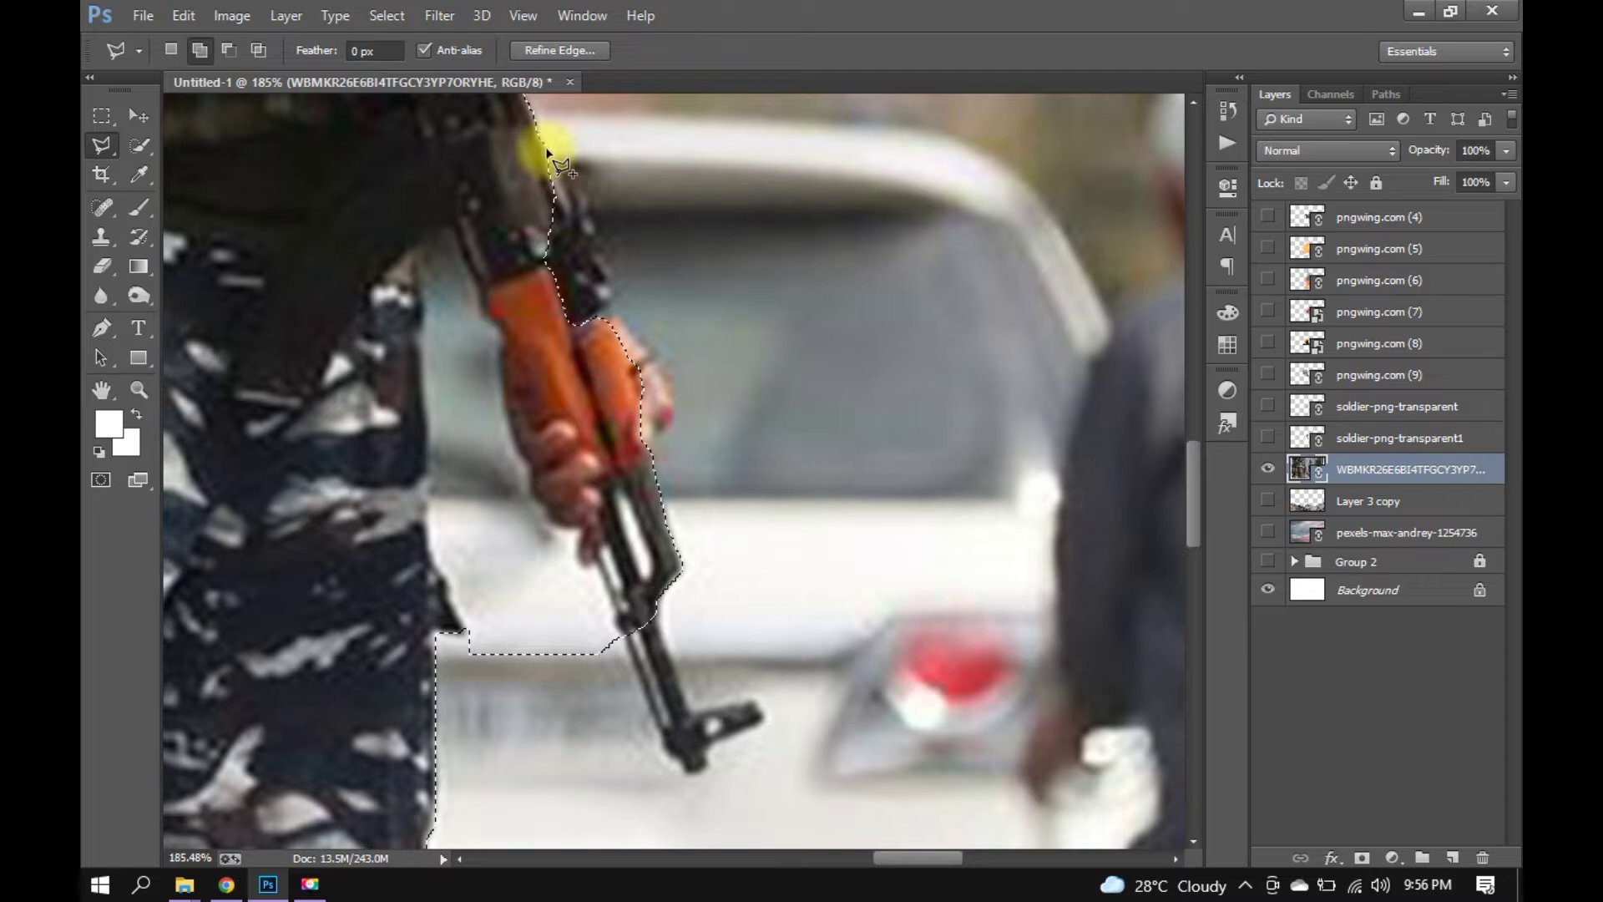
{"action": "left_click", "coordinate": [582, 194]}
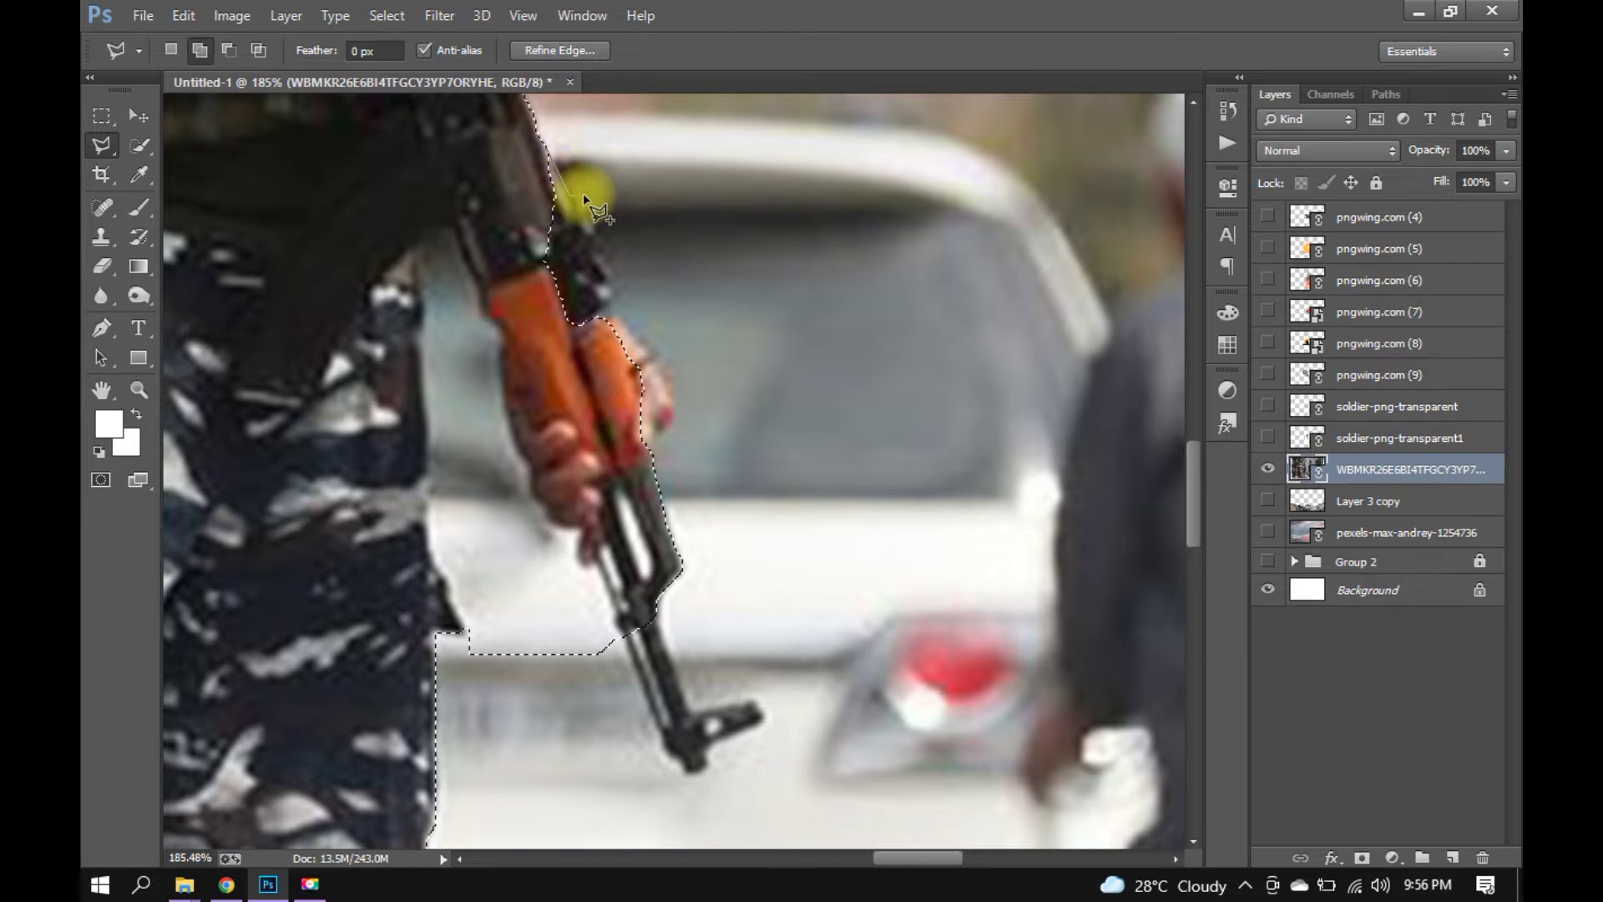
{"action": "left_click", "coordinate": [608, 255]}
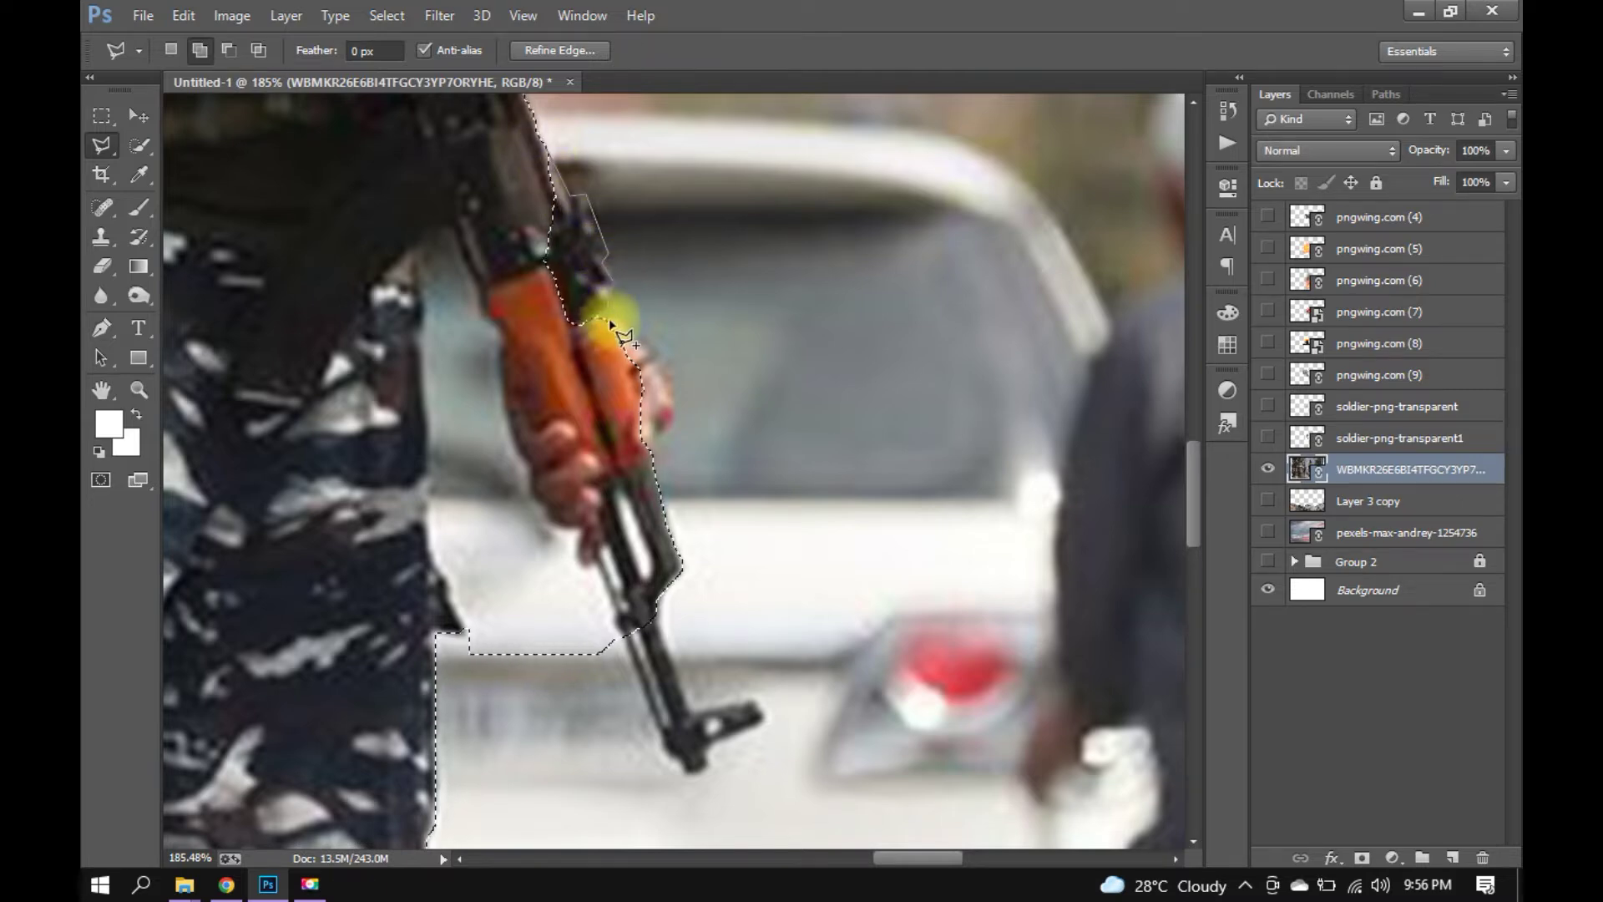
{"action": "left_click", "coordinate": [613, 321]}
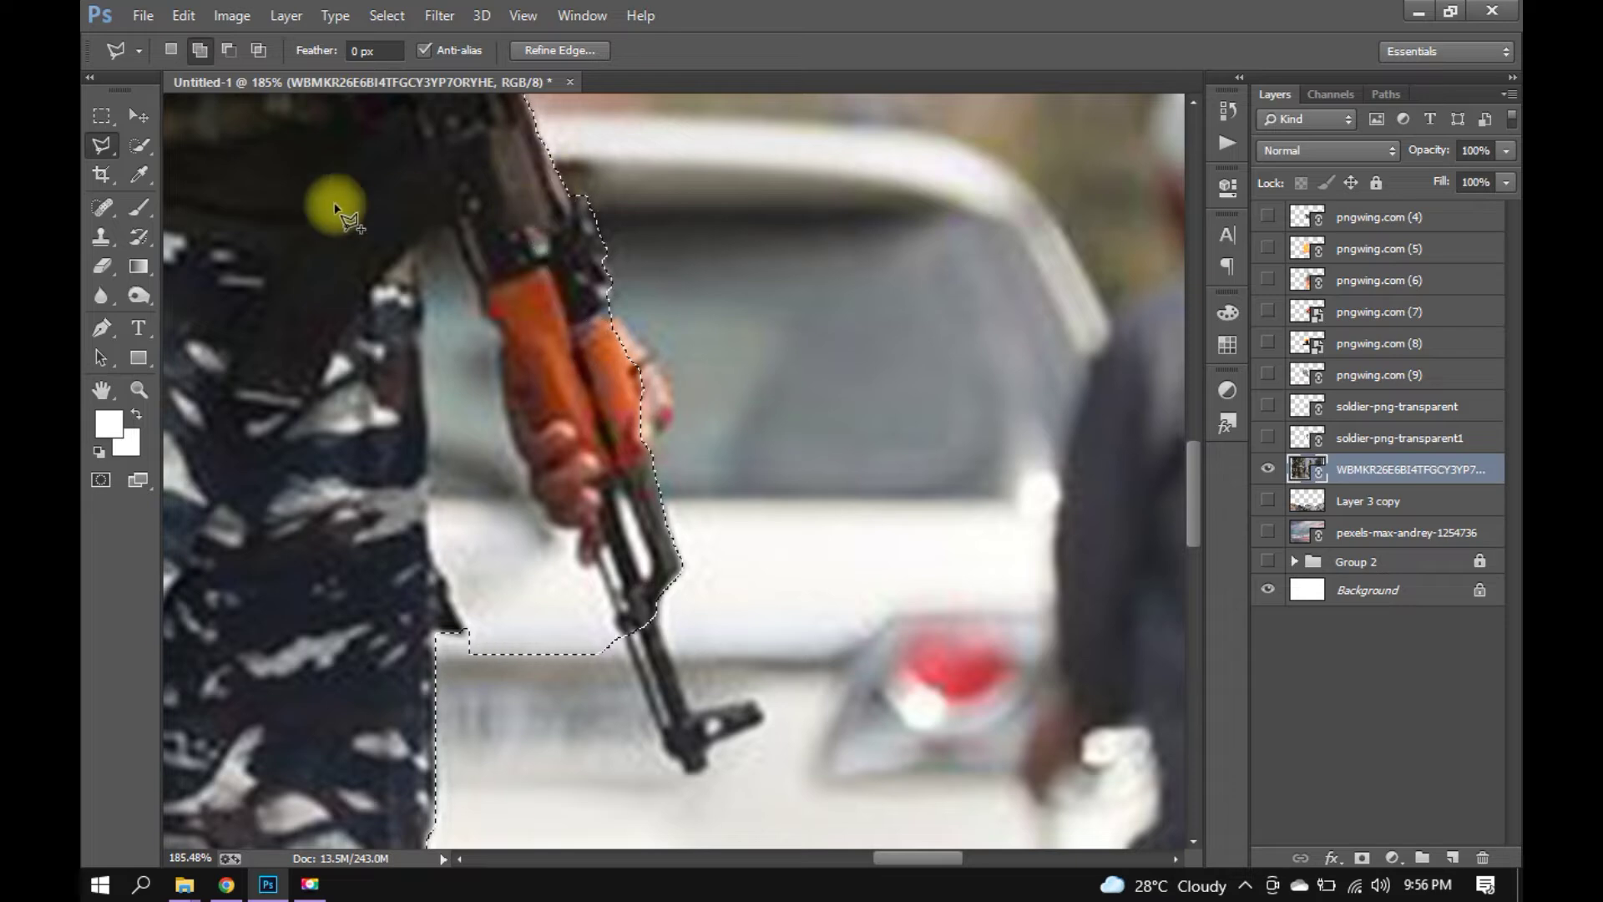
With the freehand Lasso, add the edge of the soldier's hand.
{"action": "right_click", "coordinate": [101, 145]}
{"action": "left_click", "coordinate": [167, 143]}
{"action": "left_click_drag", "start_coordinate": [624, 337], "coordinate": [648, 463]}
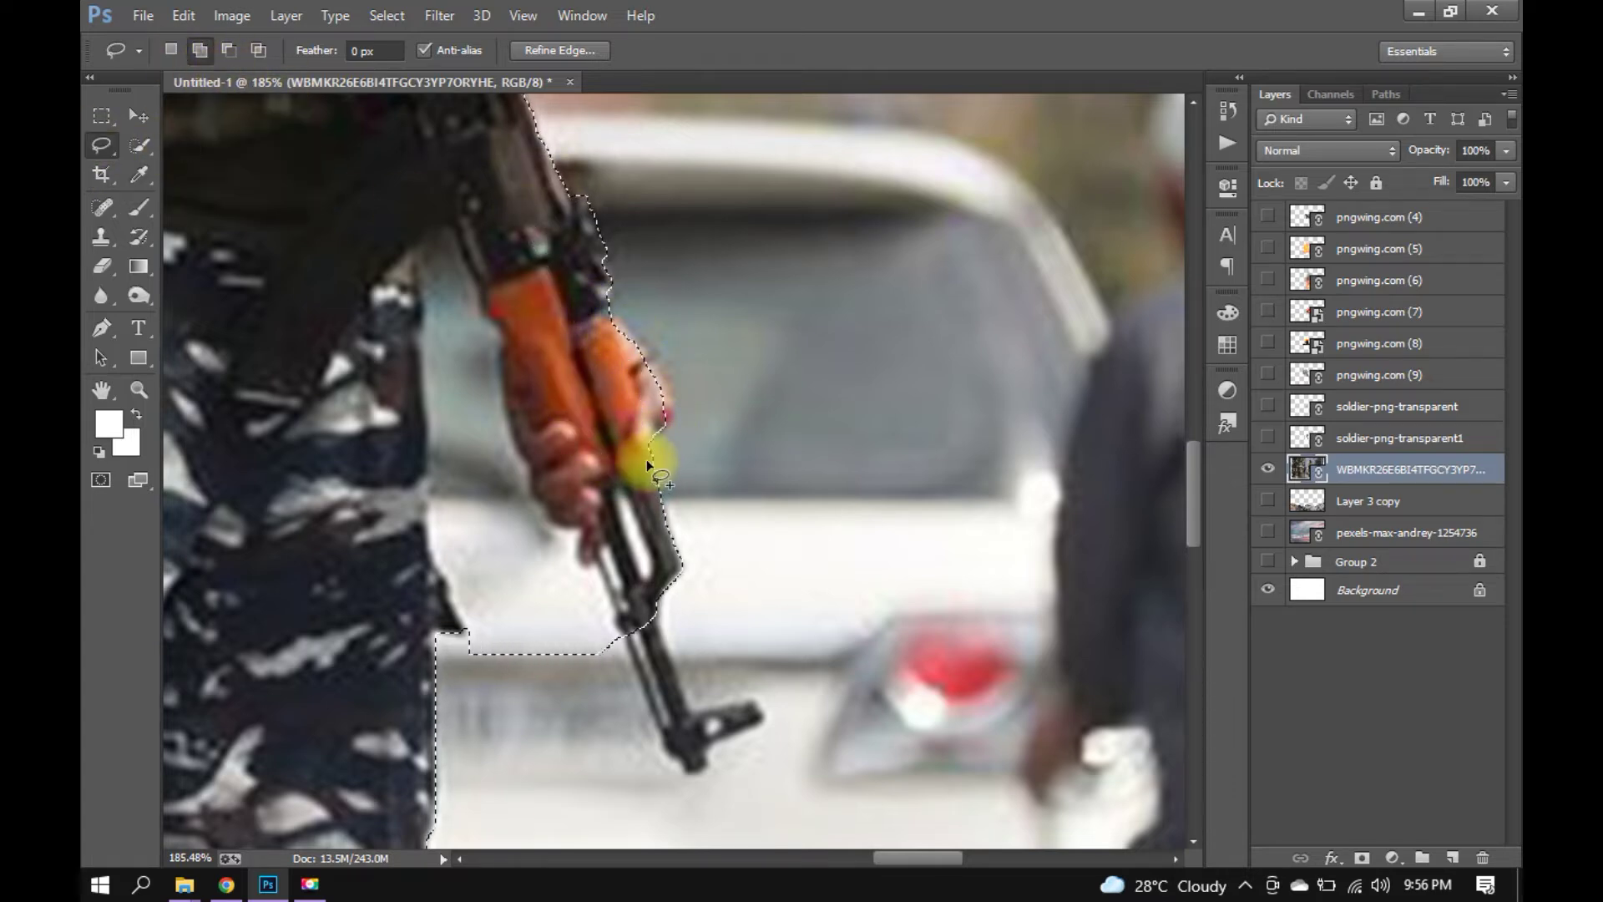
{"action": "left_click_drag", "start_coordinate": [648, 464], "coordinate": [648, 601]}
Outline the rifle stock's lower part with the Polygonal Lasso to add it.
{"action": "right_click", "coordinate": [102, 145]}
{"action": "left_click", "coordinate": [159, 161]}
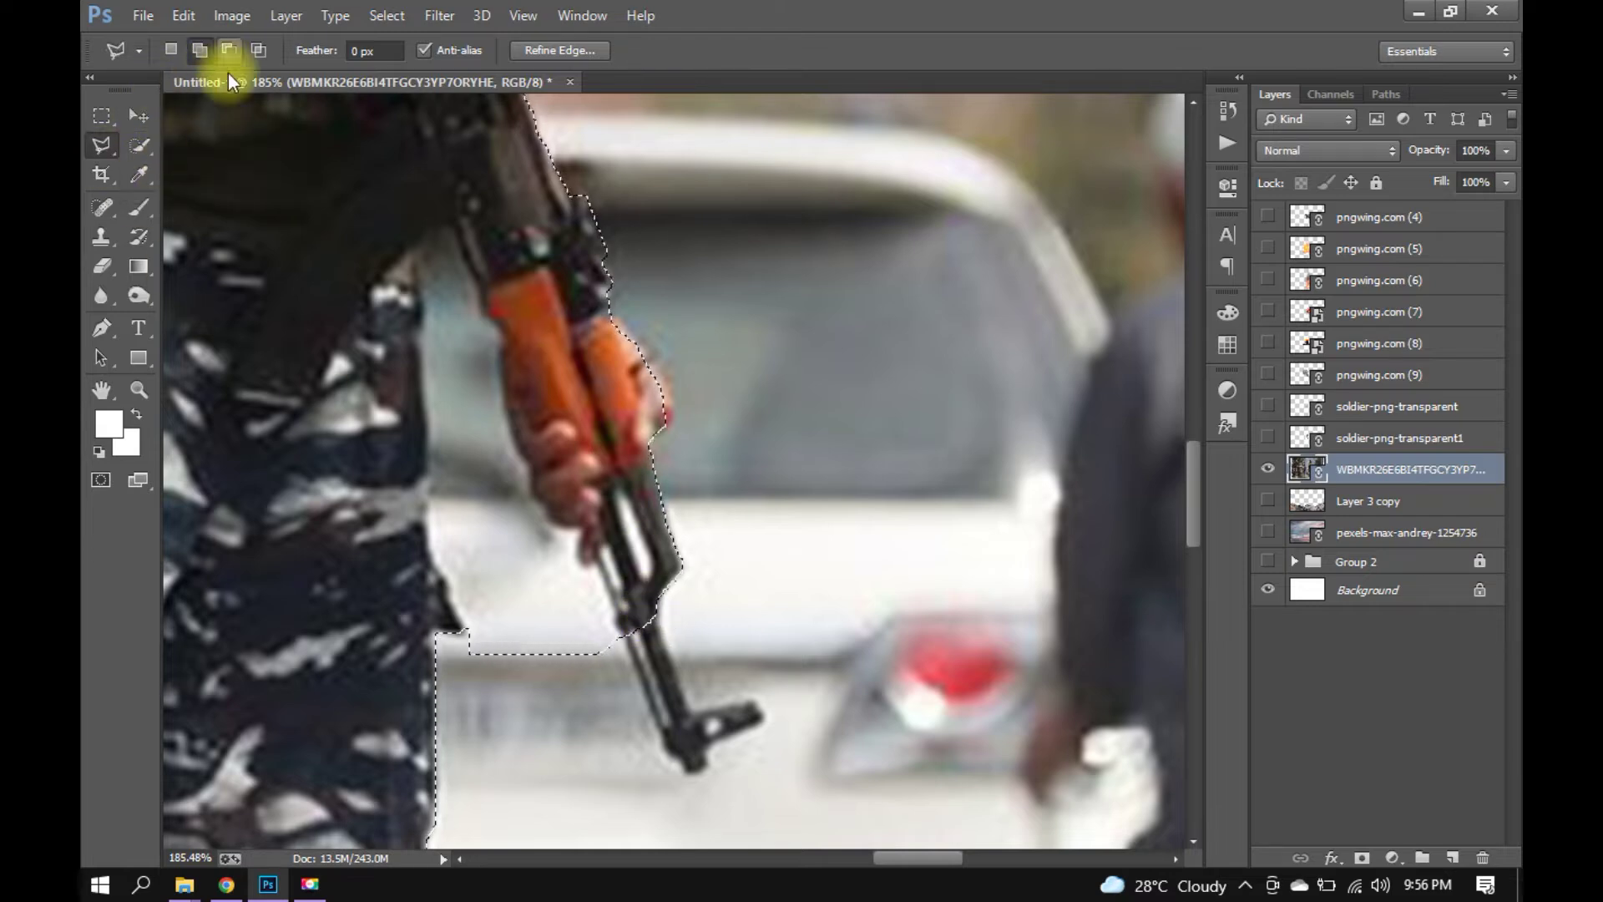
{"action": "left_click", "coordinate": [685, 712]}
{"action": "left_click", "coordinate": [706, 765]}
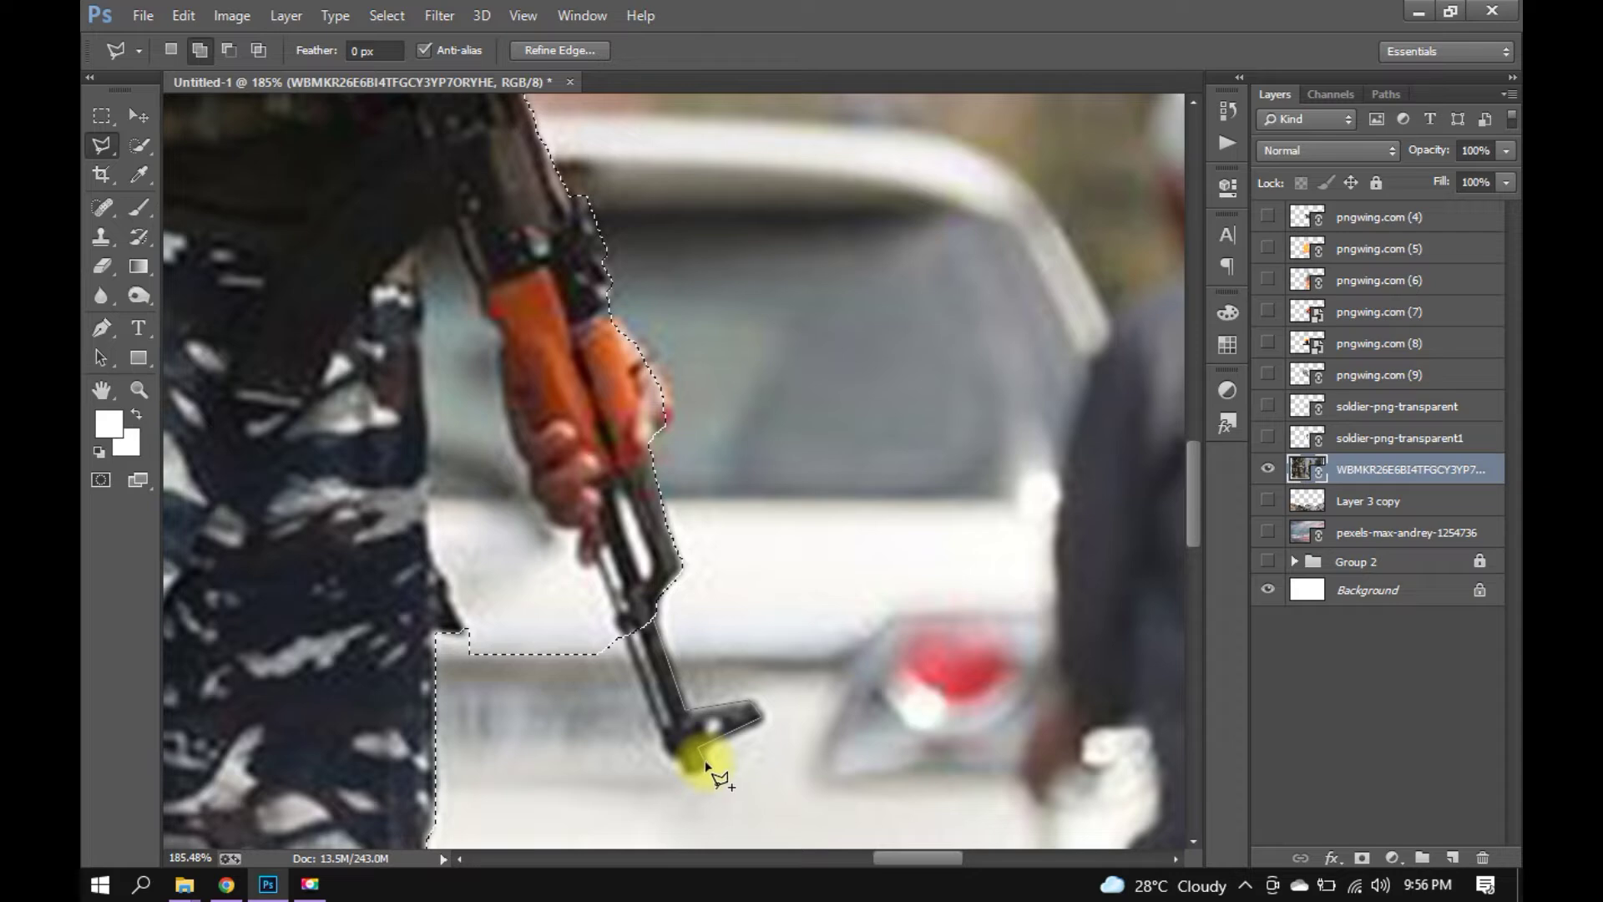
{"action": "left_click", "coordinate": [620, 619]}
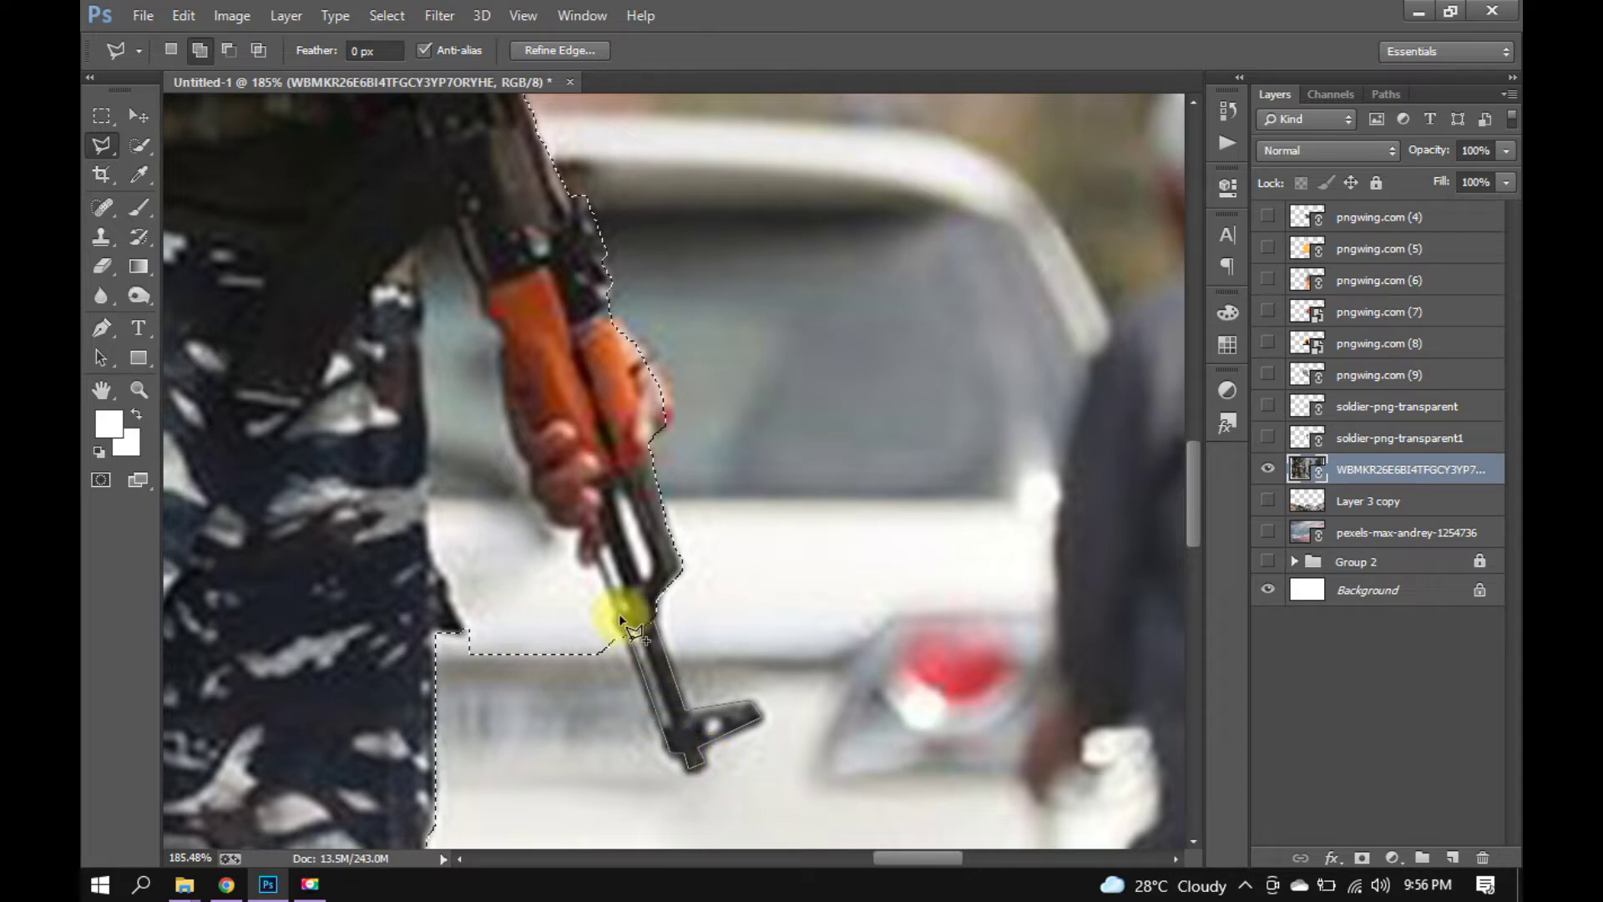
{"action": "double_click", "coordinate": [625, 633]}
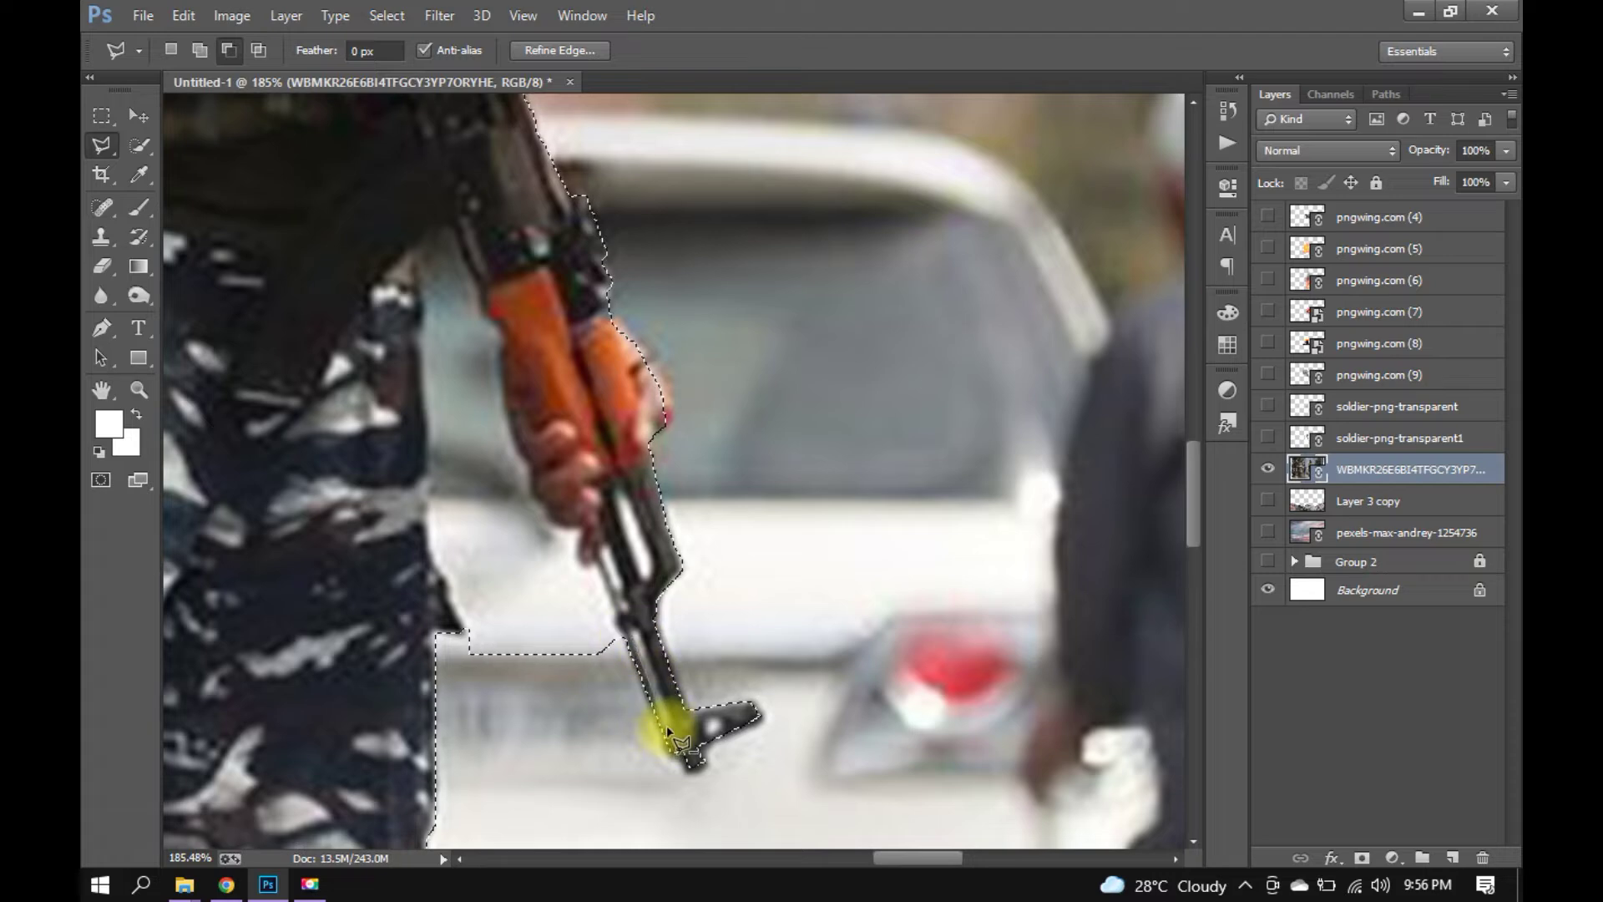
Outline the rifle grip around the soldier's hand and add it.
{"action": "left_click", "coordinate": [650, 649]}
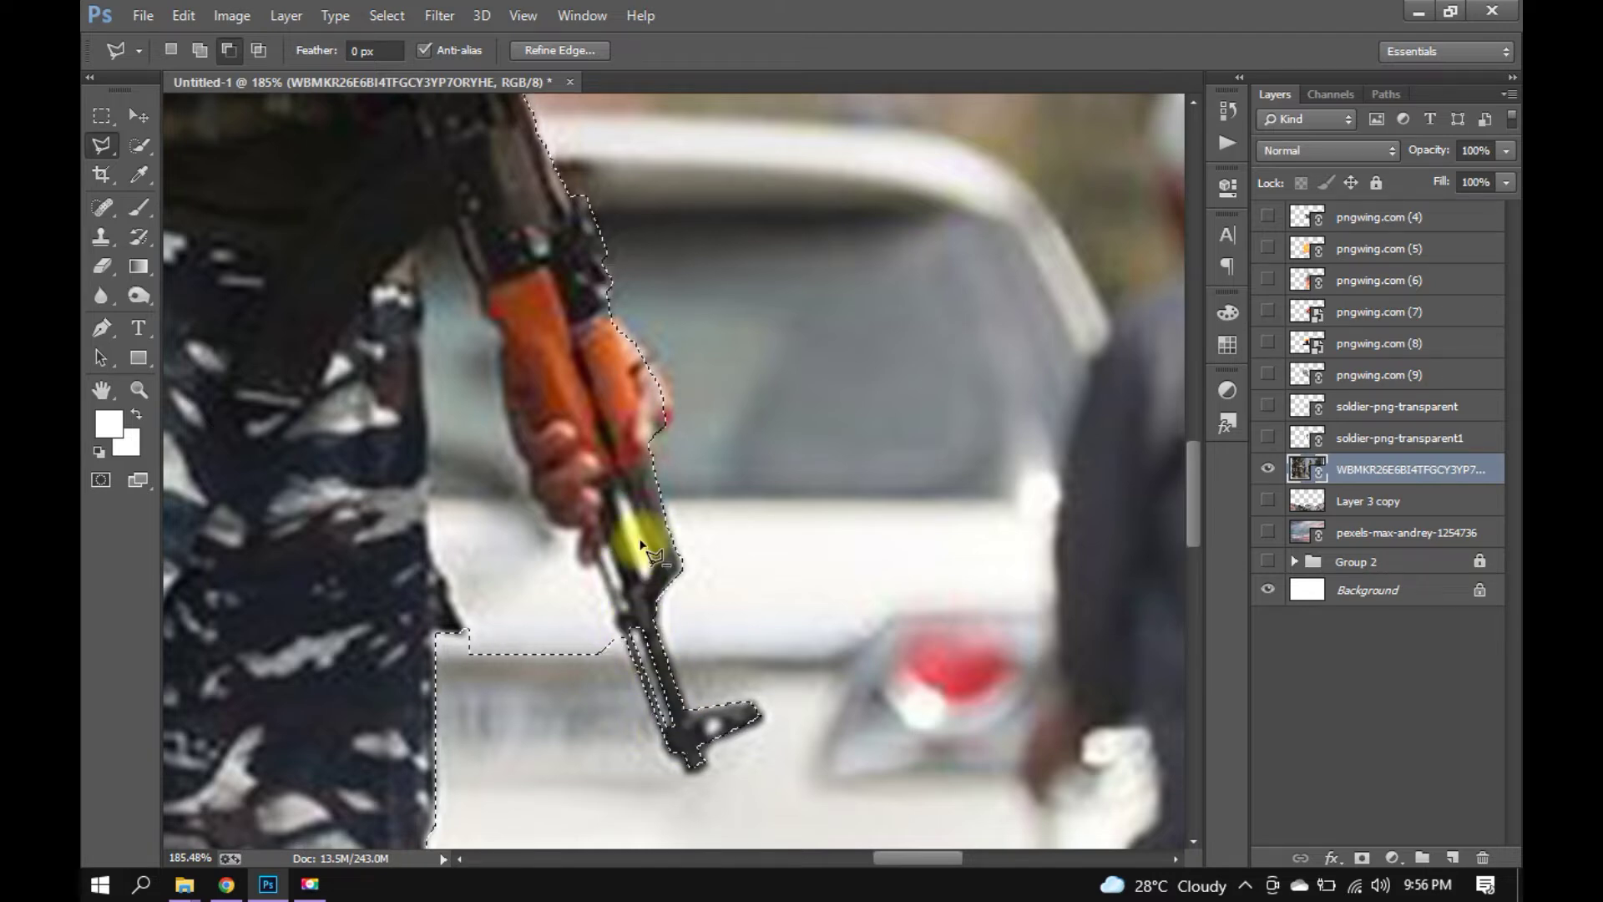
{"action": "left_click", "coordinate": [616, 515]}
{"action": "left_click", "coordinate": [641, 586]}
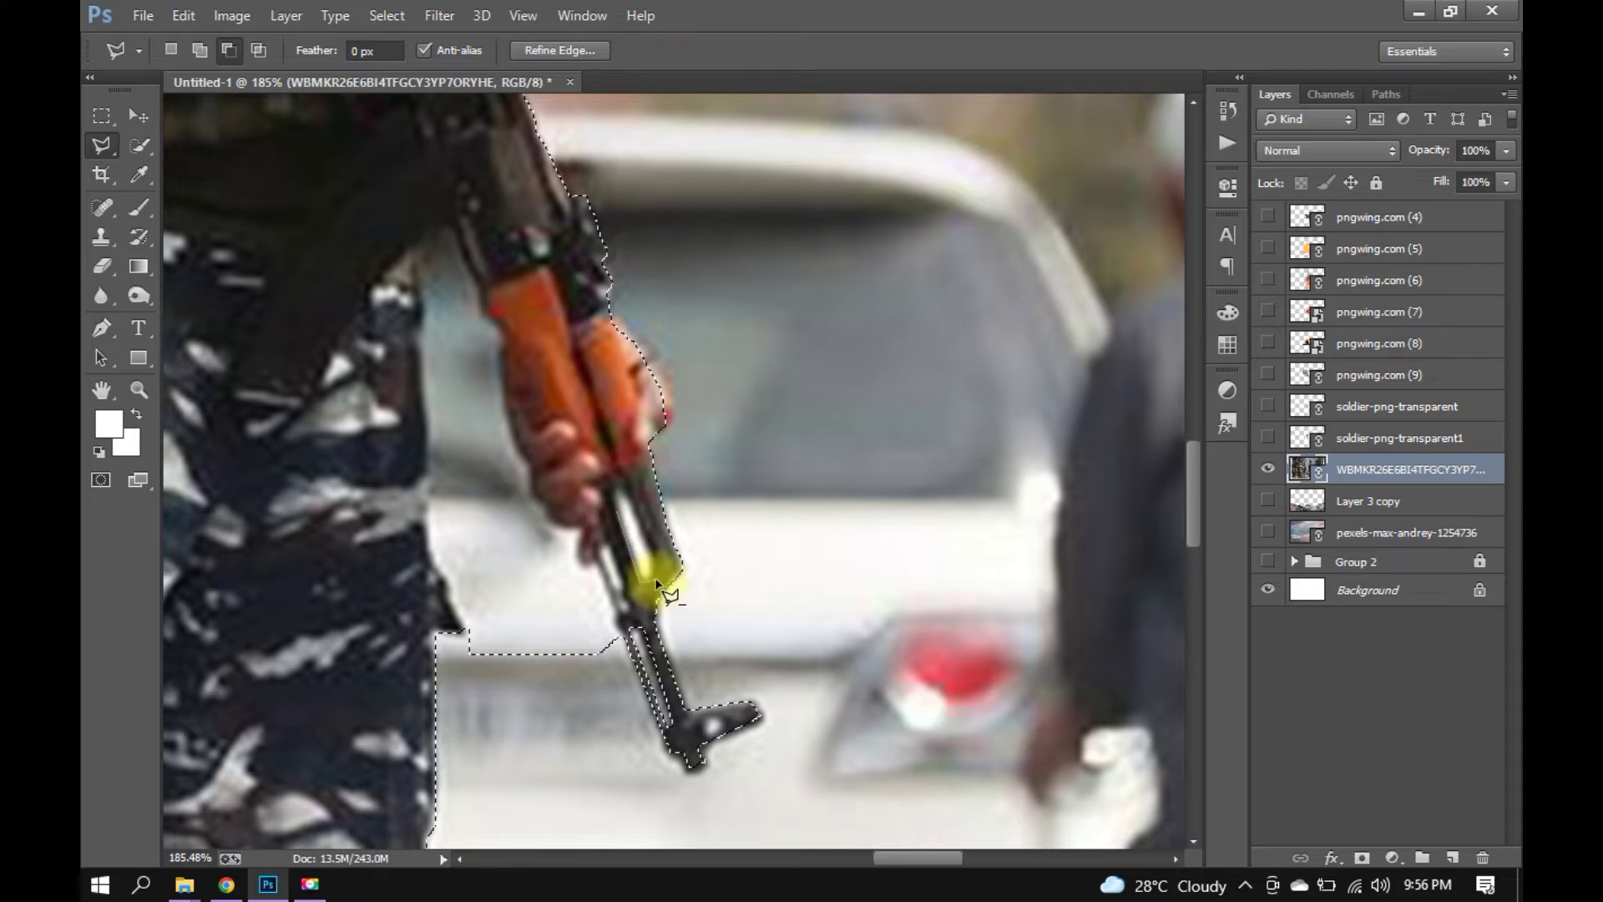
{"action": "left_click", "coordinate": [634, 501]}
{"action": "left_click", "coordinate": [613, 510]}
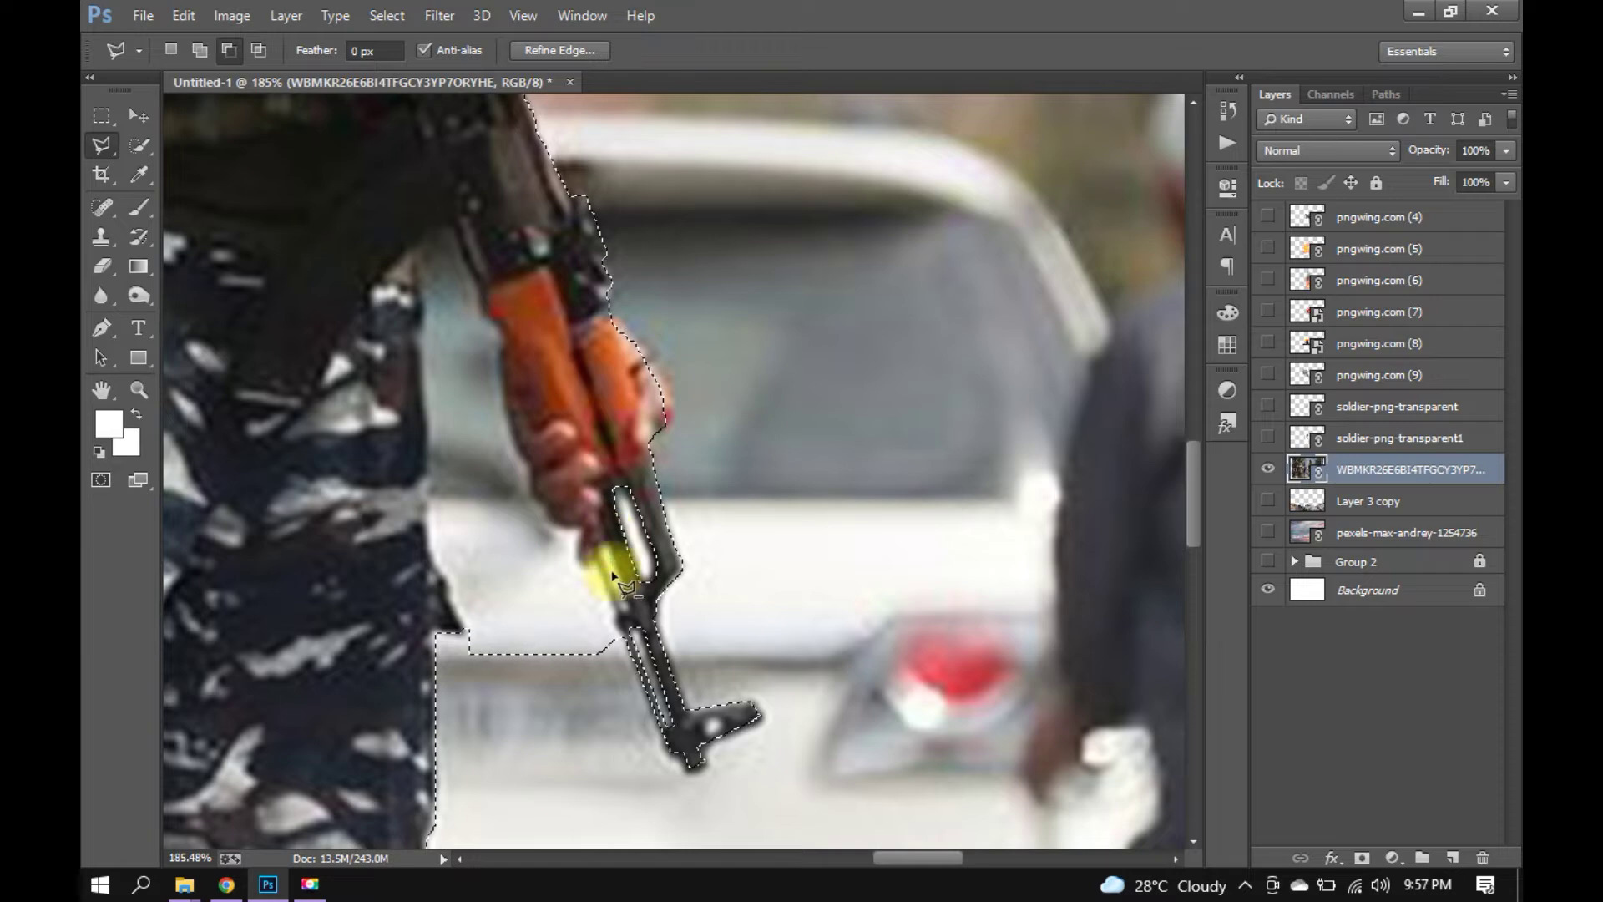
{"action": "left_click", "coordinate": [625, 603]}
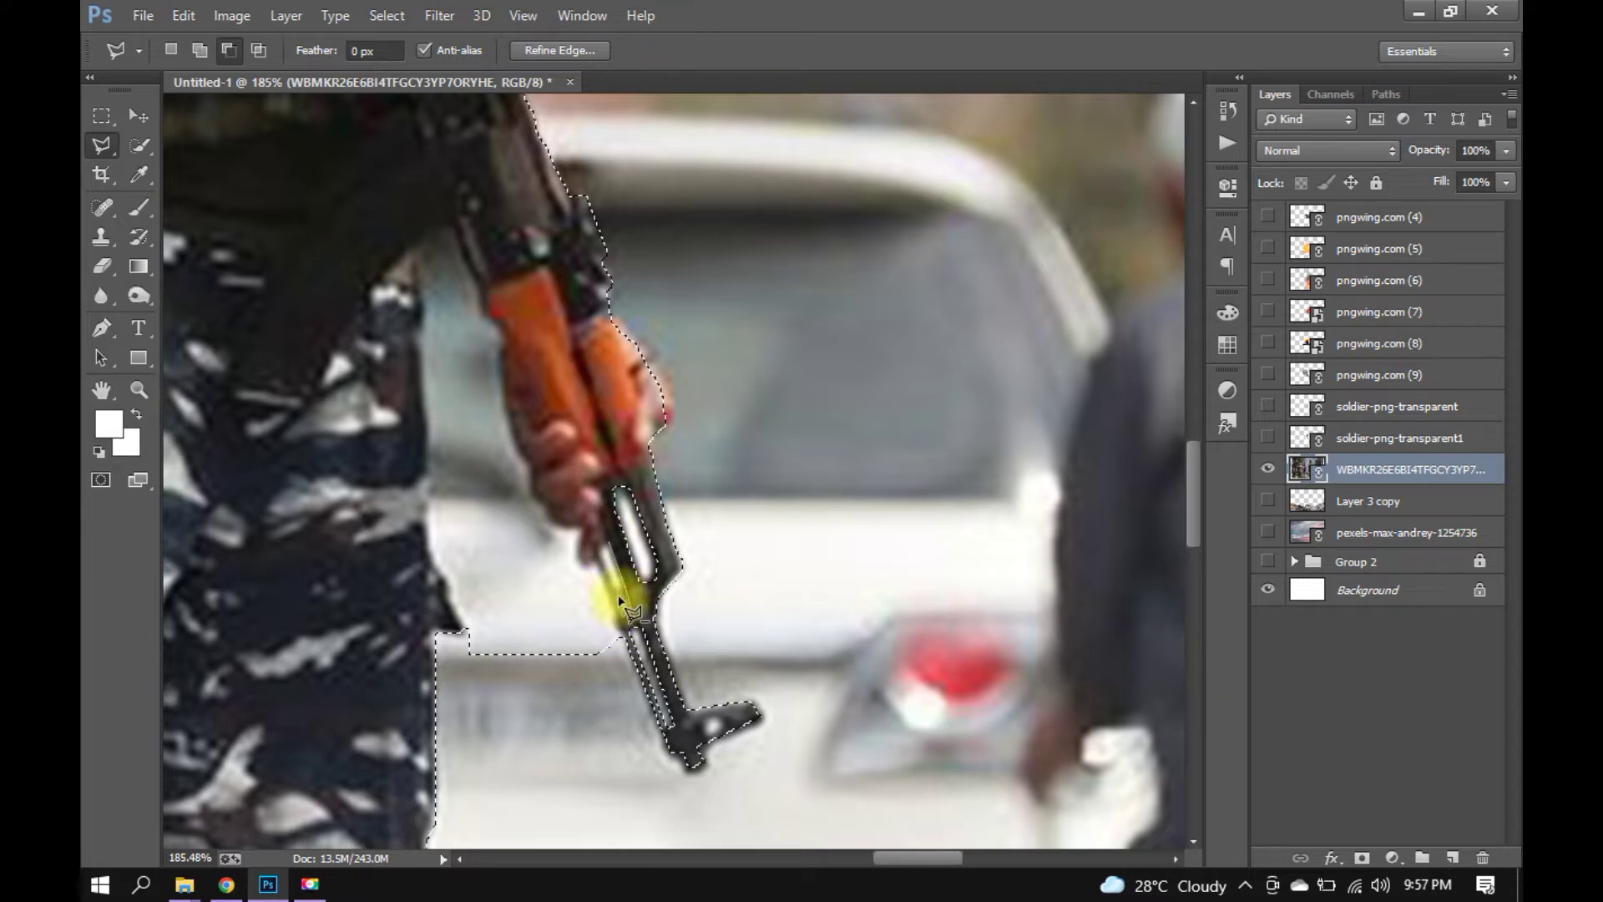
{"action": "left_click", "coordinate": [604, 556]}
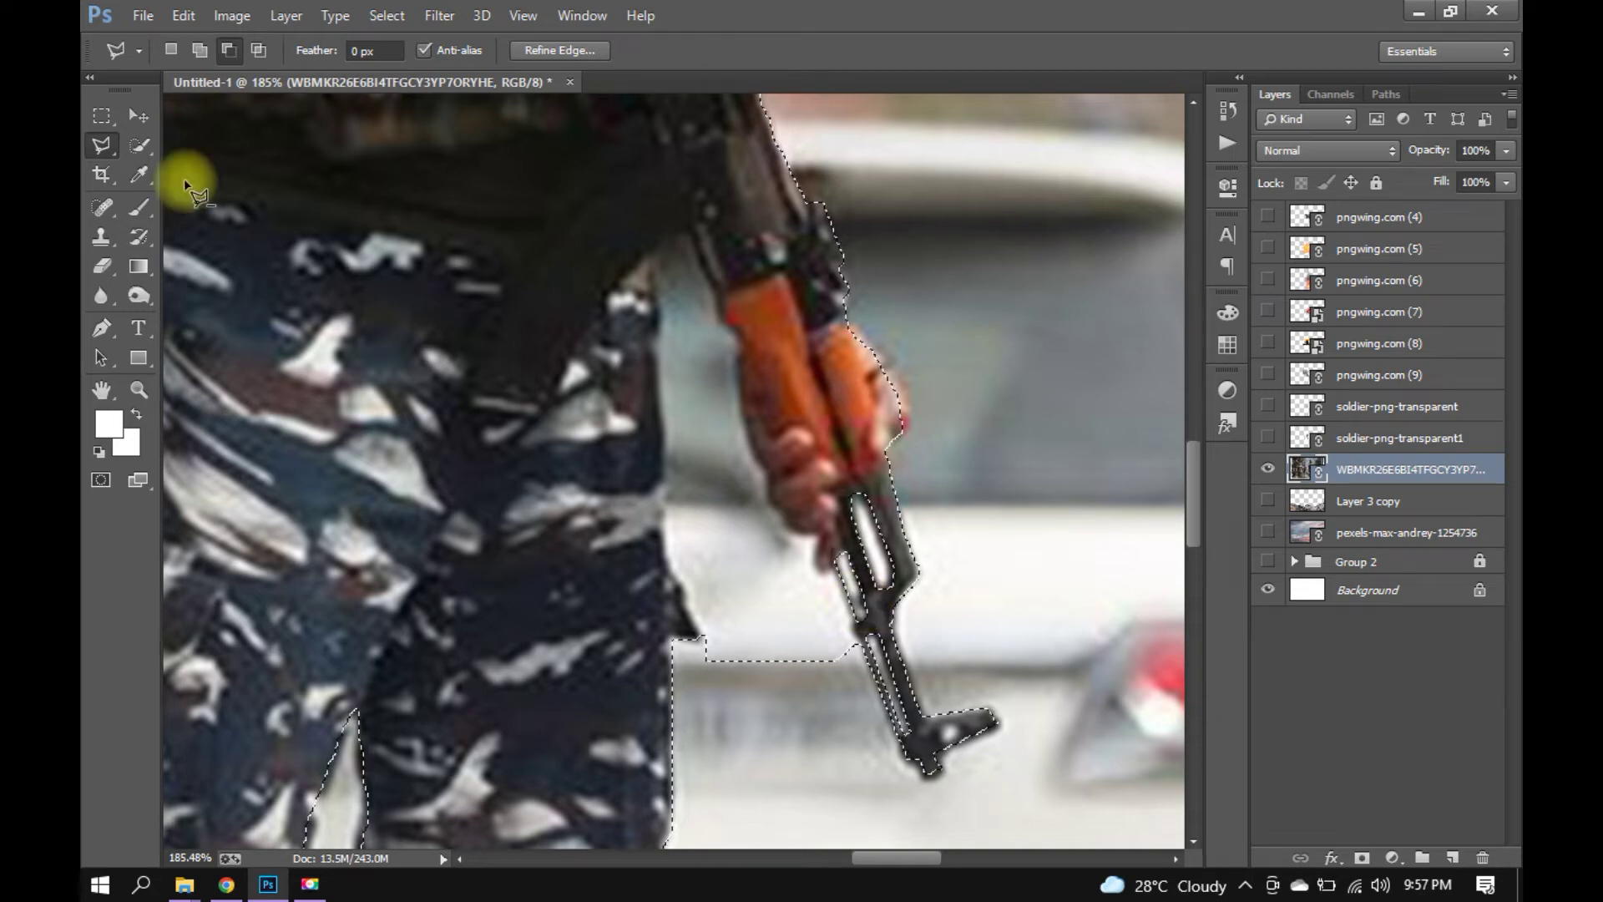
With the Lasso in Subtract mode, cut out the background beside the gun.
{"action": "right_click", "coordinate": [102, 145]}
{"action": "left_click", "coordinate": [164, 147]}
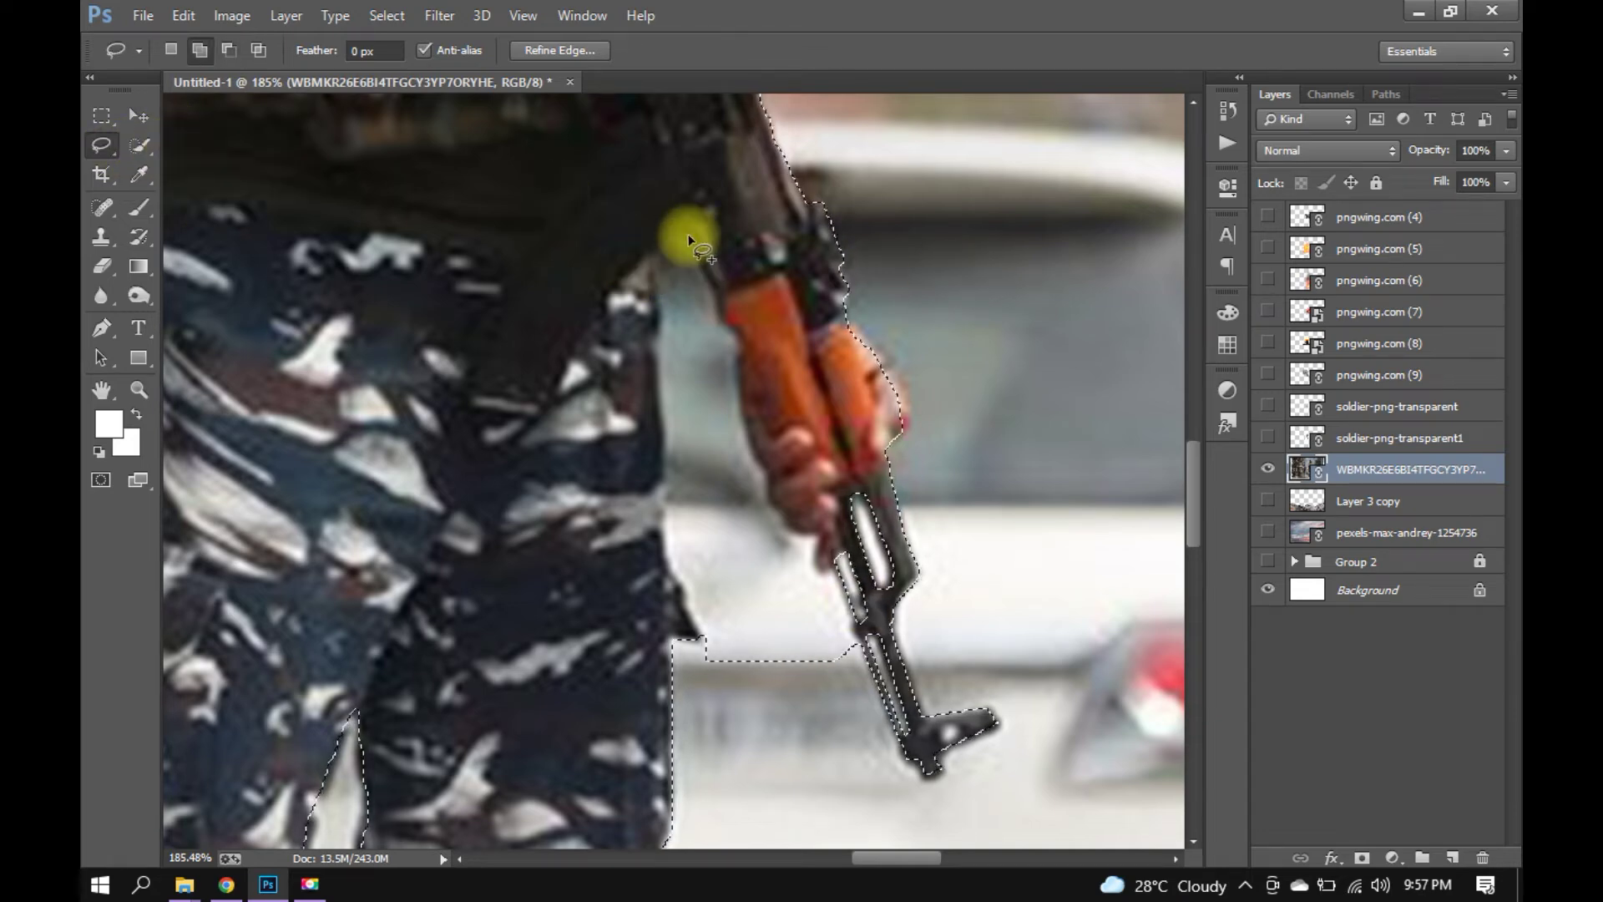
{"action": "left_click", "coordinate": [228, 50]}
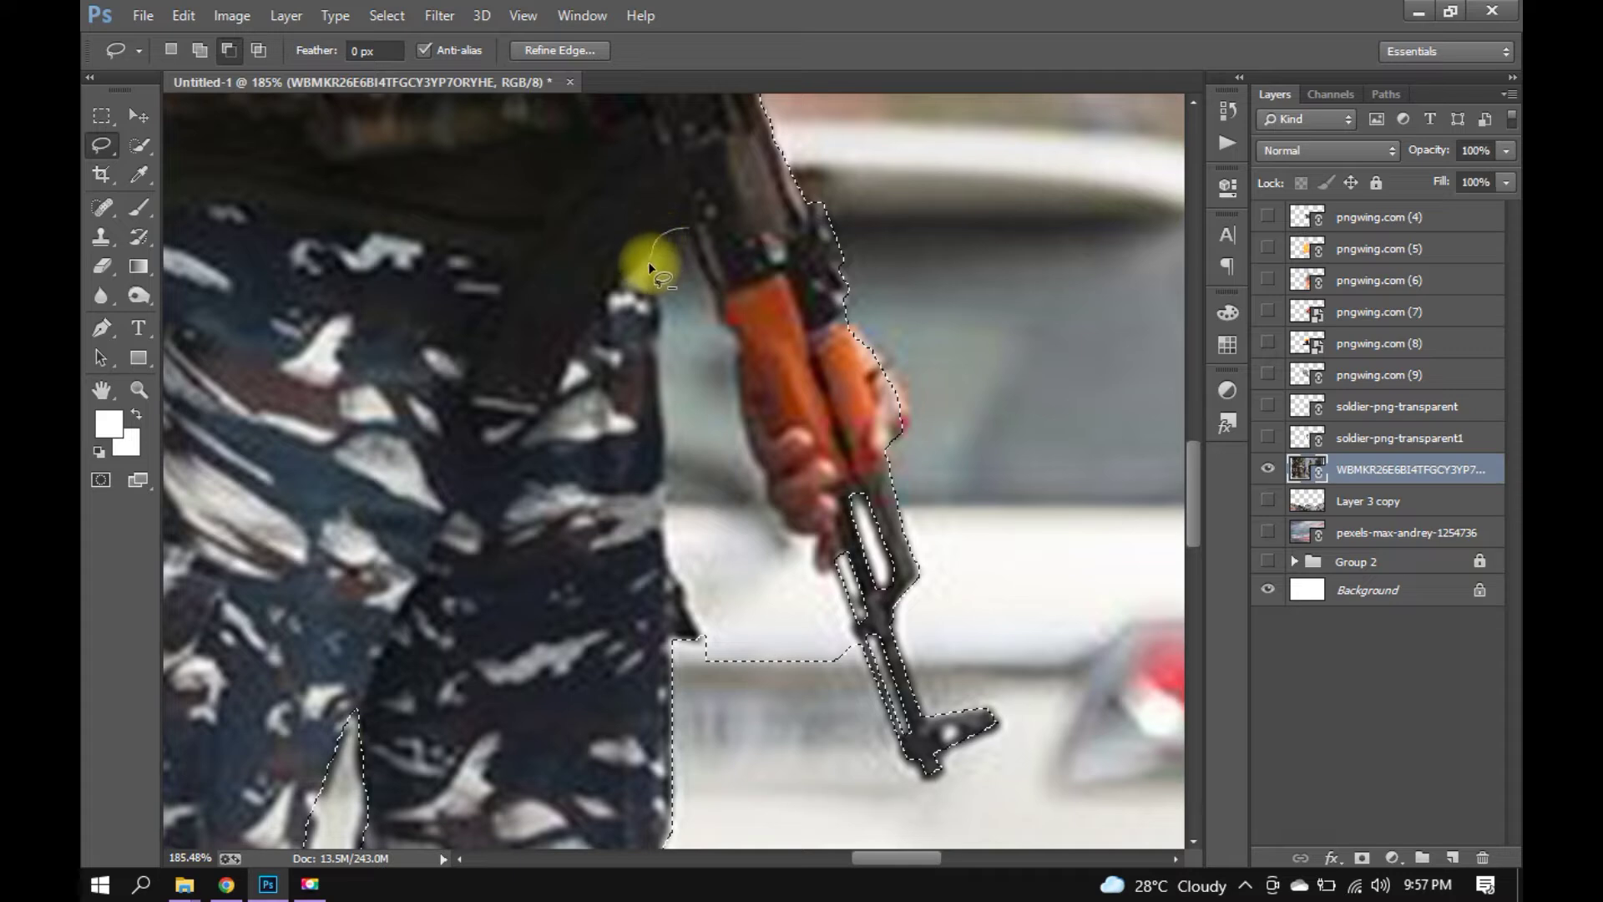
{"action": "left_click_drag", "start_coordinate": [696, 630], "coordinate": [792, 738]}
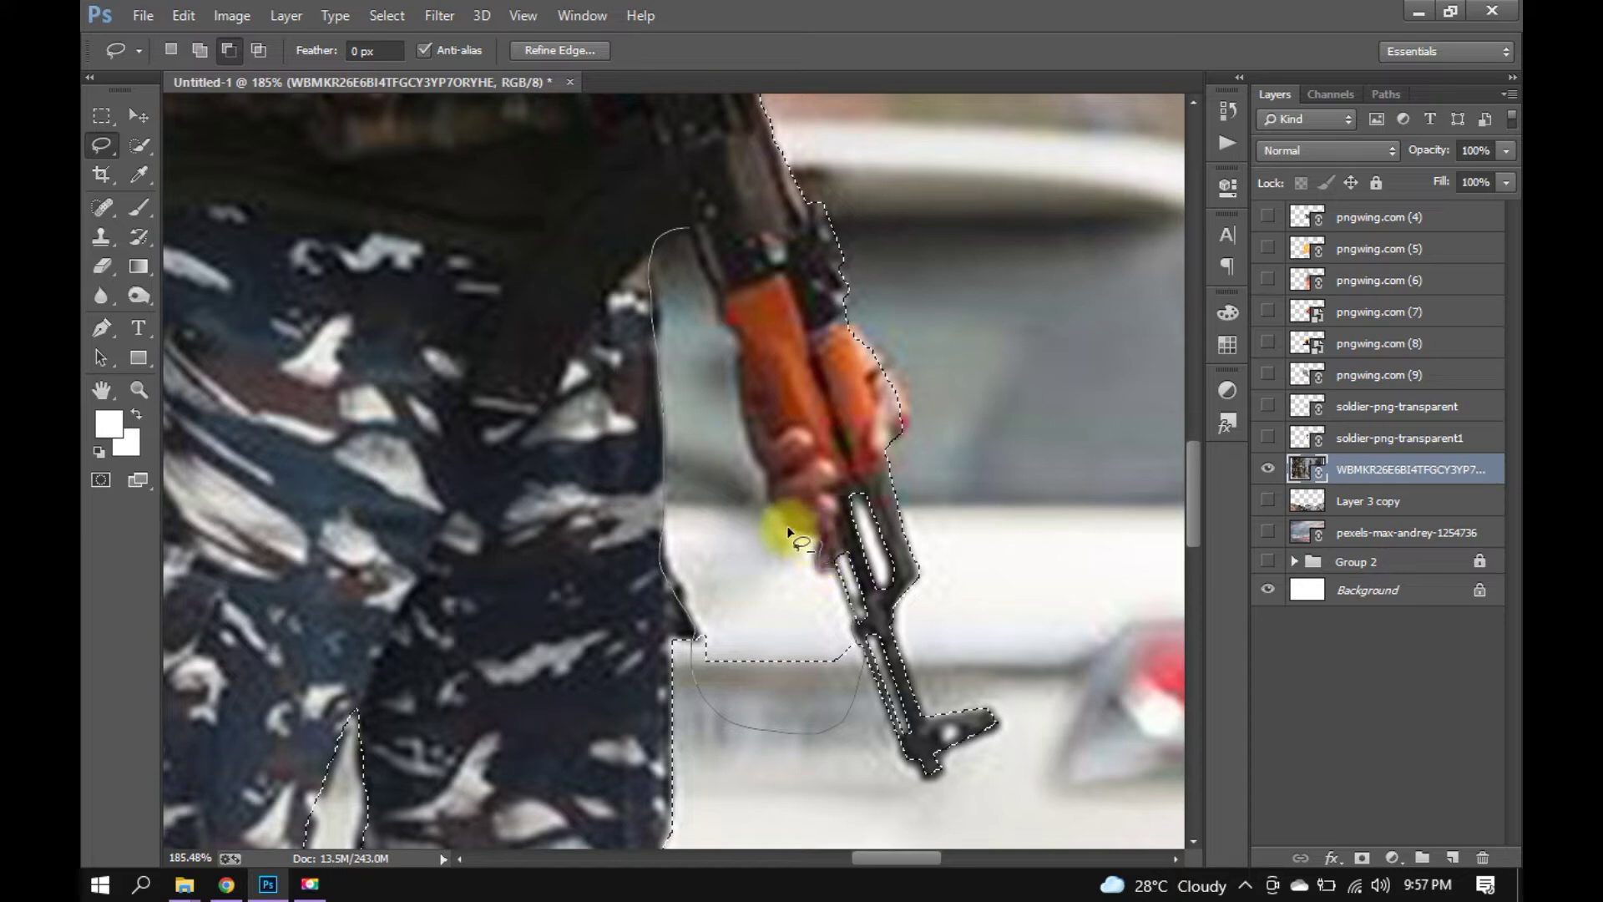
{"action": "left_click_drag", "start_coordinate": [773, 482], "coordinate": [738, 376]}
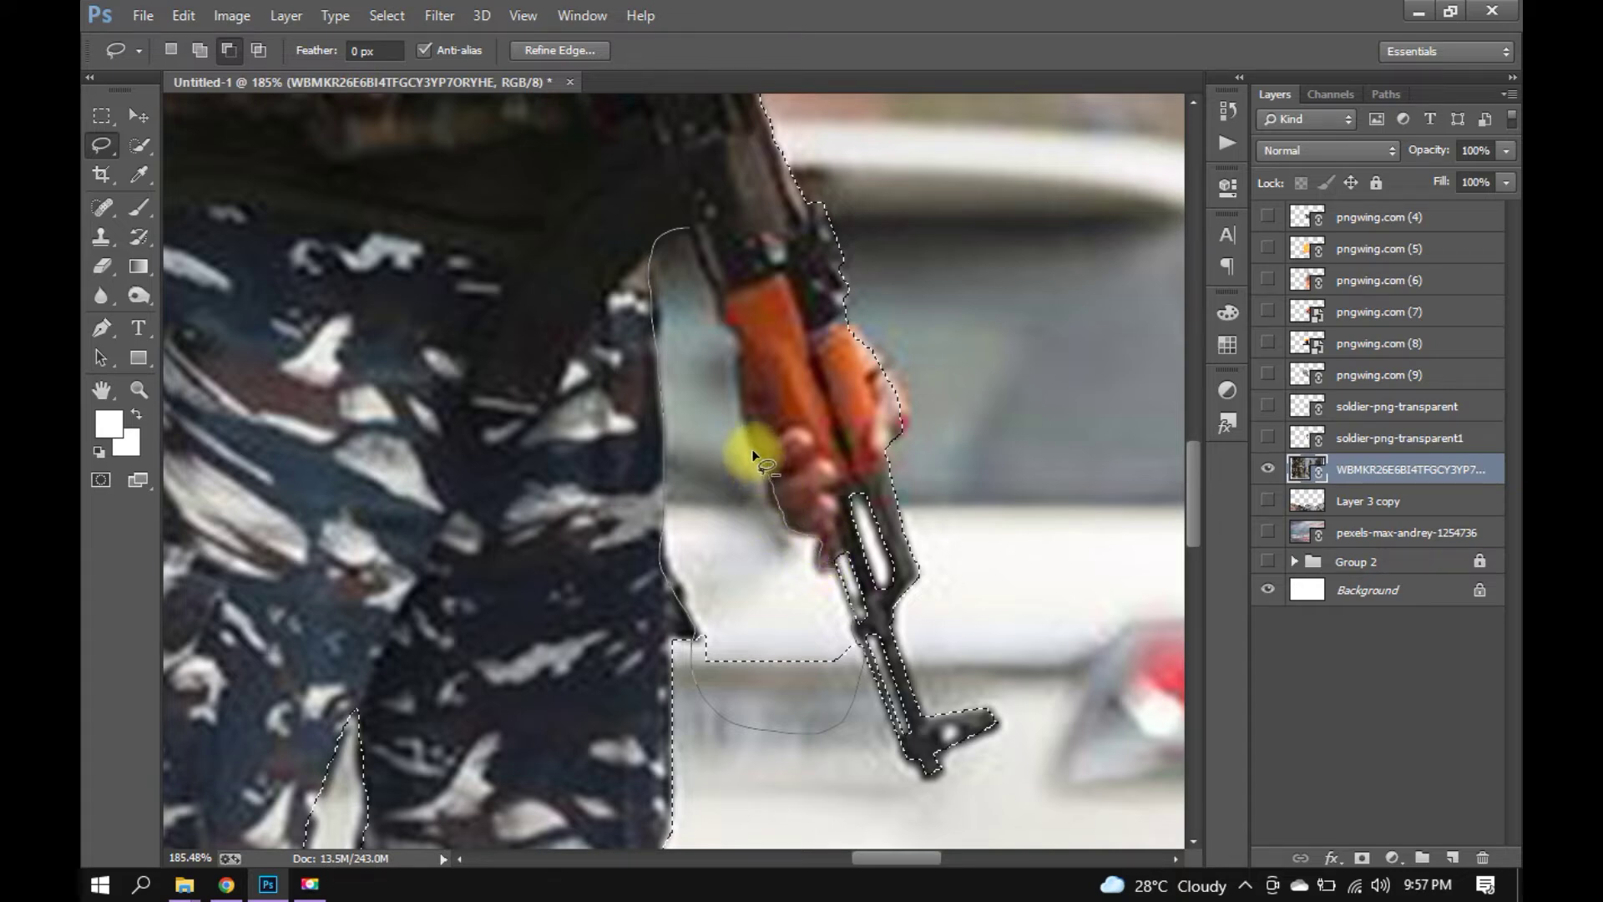
{"action": "mouse_move", "coordinate": [699, 242]}
{"action": "left_mouse_down"}
{"action": "mouse_move", "coordinate": [687, 209]}
{"action": "mouse_move", "coordinate": [716, 219]}
{"action": "left_mouse_up"}
In Add mode, start outlining the gun stock below the hand with straight edges.
{"action": "left_click", "coordinate": [199, 50]}
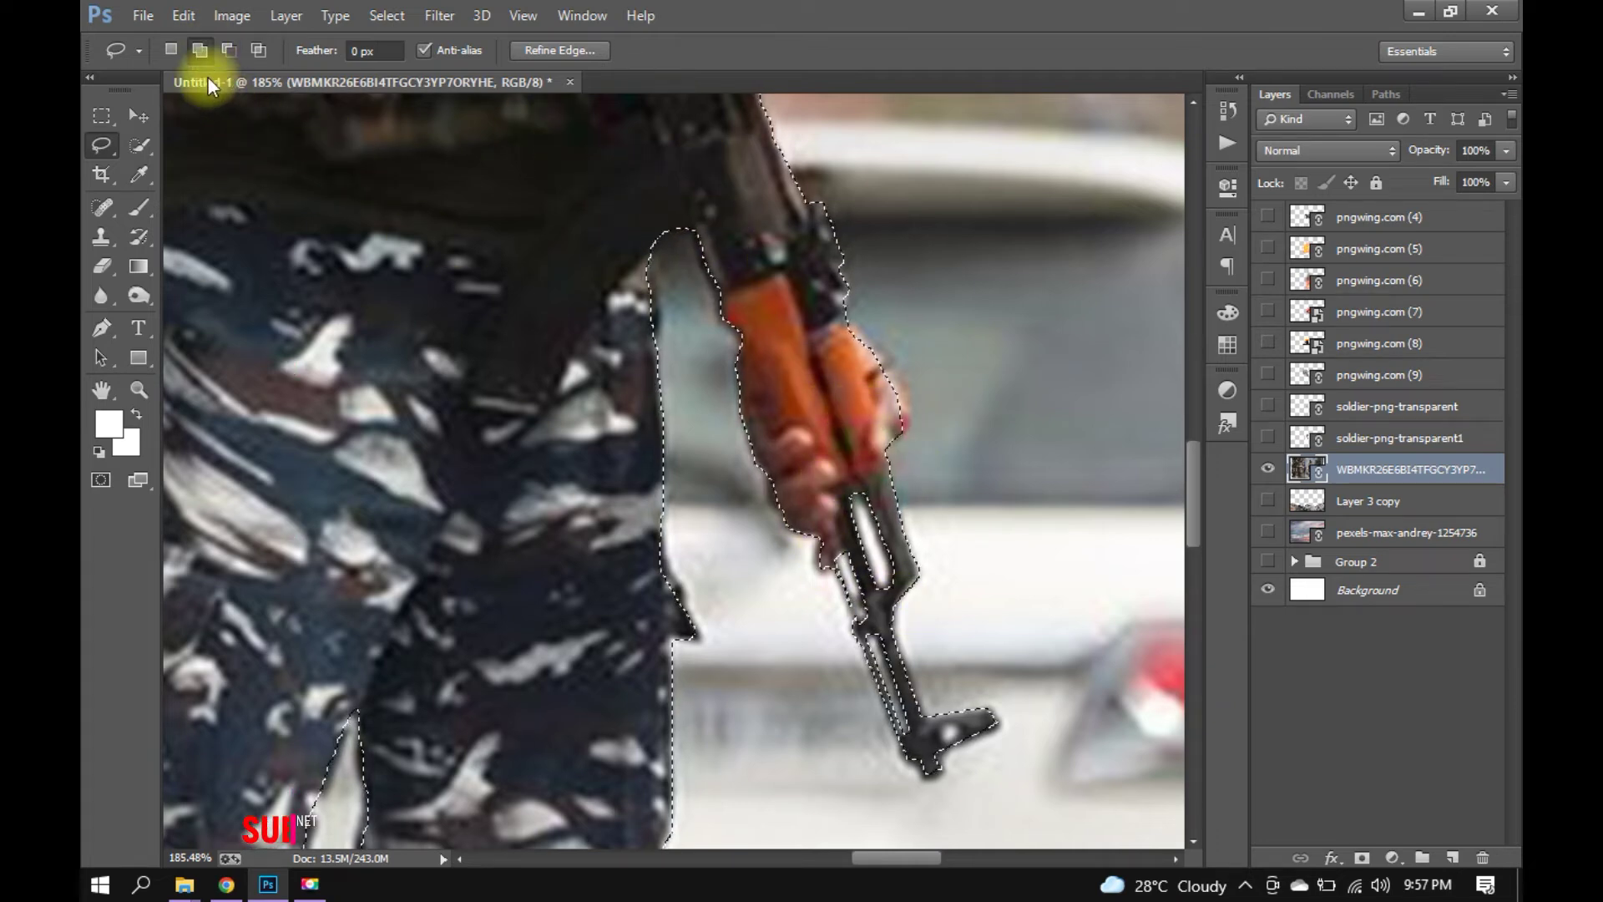
{"action": "left_click_drag", "start_coordinate": [108, 145], "coordinate": [158, 167]}
{"action": "left_click", "coordinate": [836, 572]}
{"action": "left_click", "coordinate": [858, 647]}
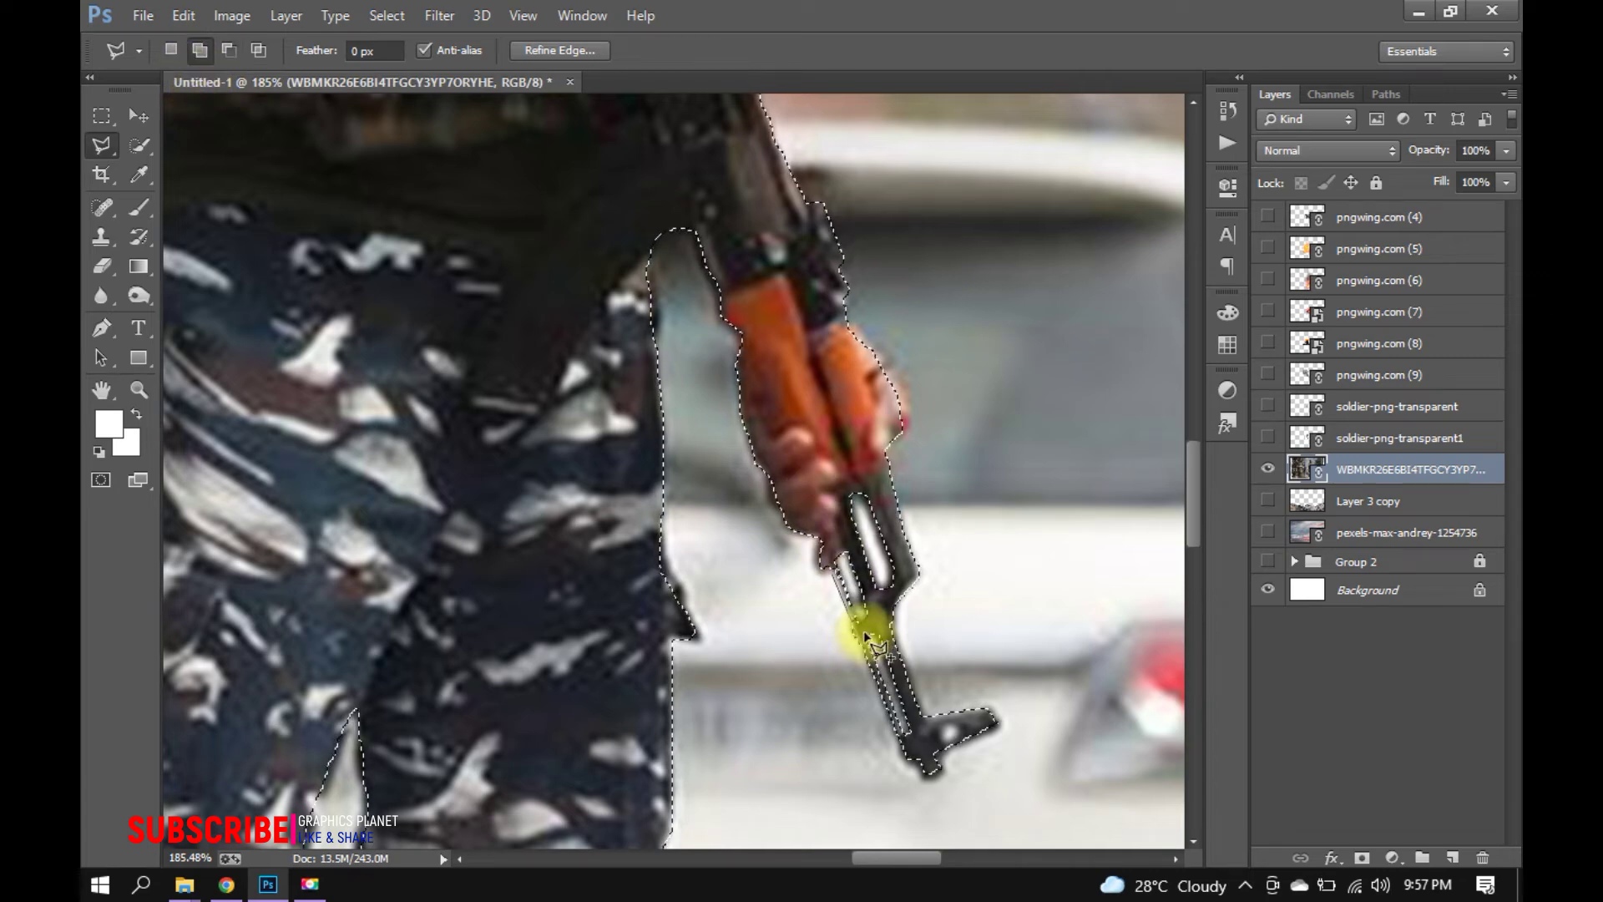
{"action": "left_click", "coordinate": [831, 544]}
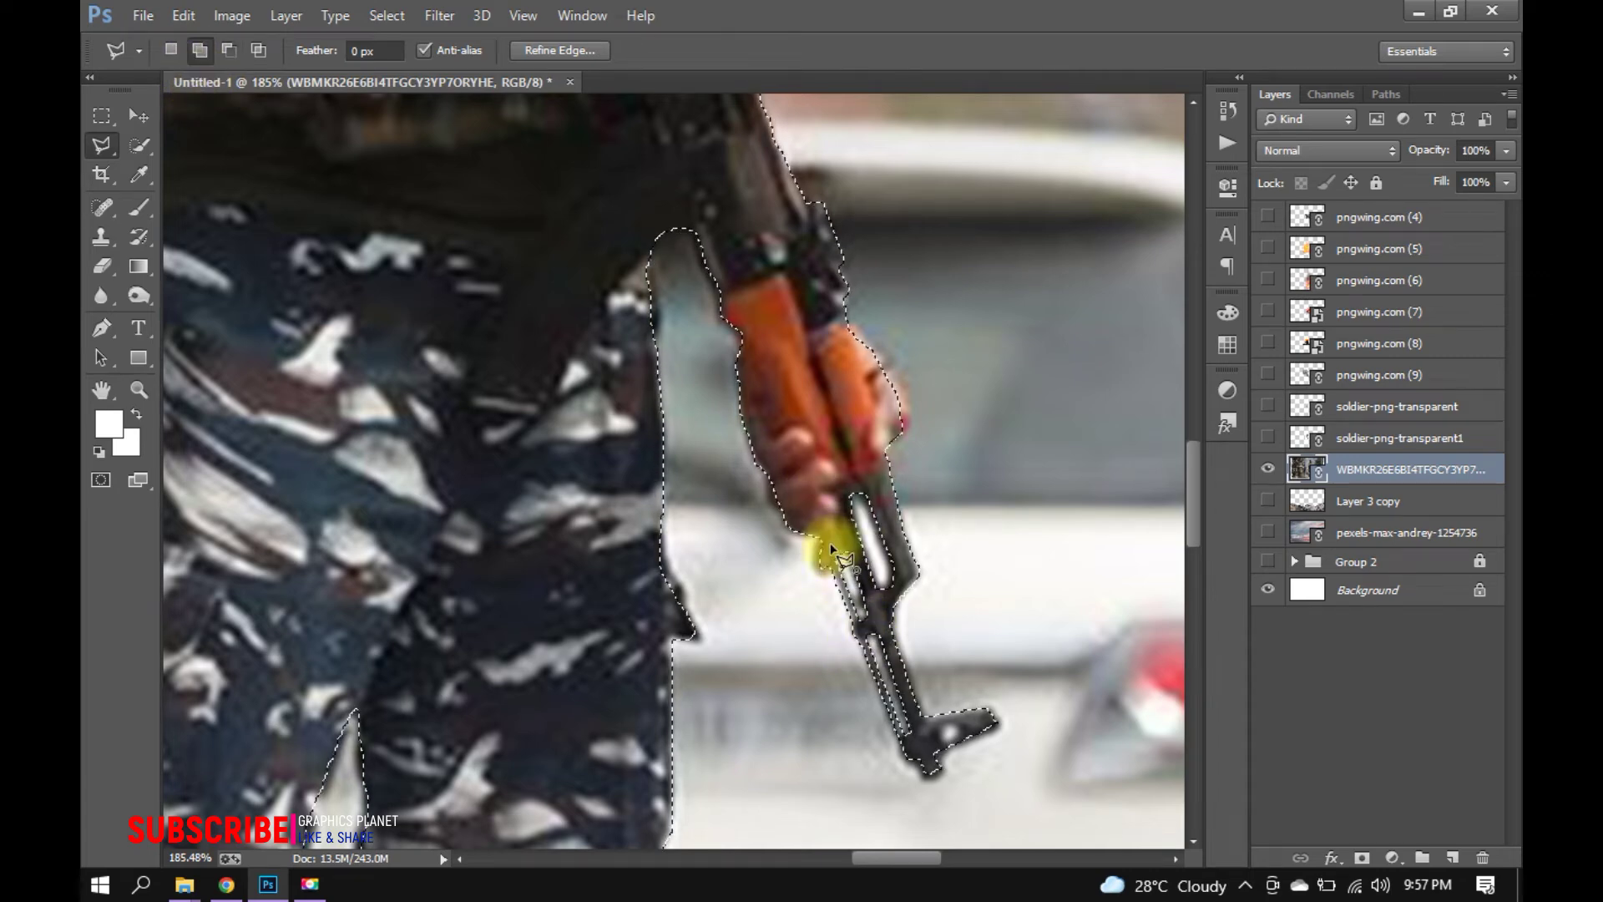
Zoom out and contract the soldier selection slightly via Select > Modify > Contract.
{"action": "key", "text": "v"}
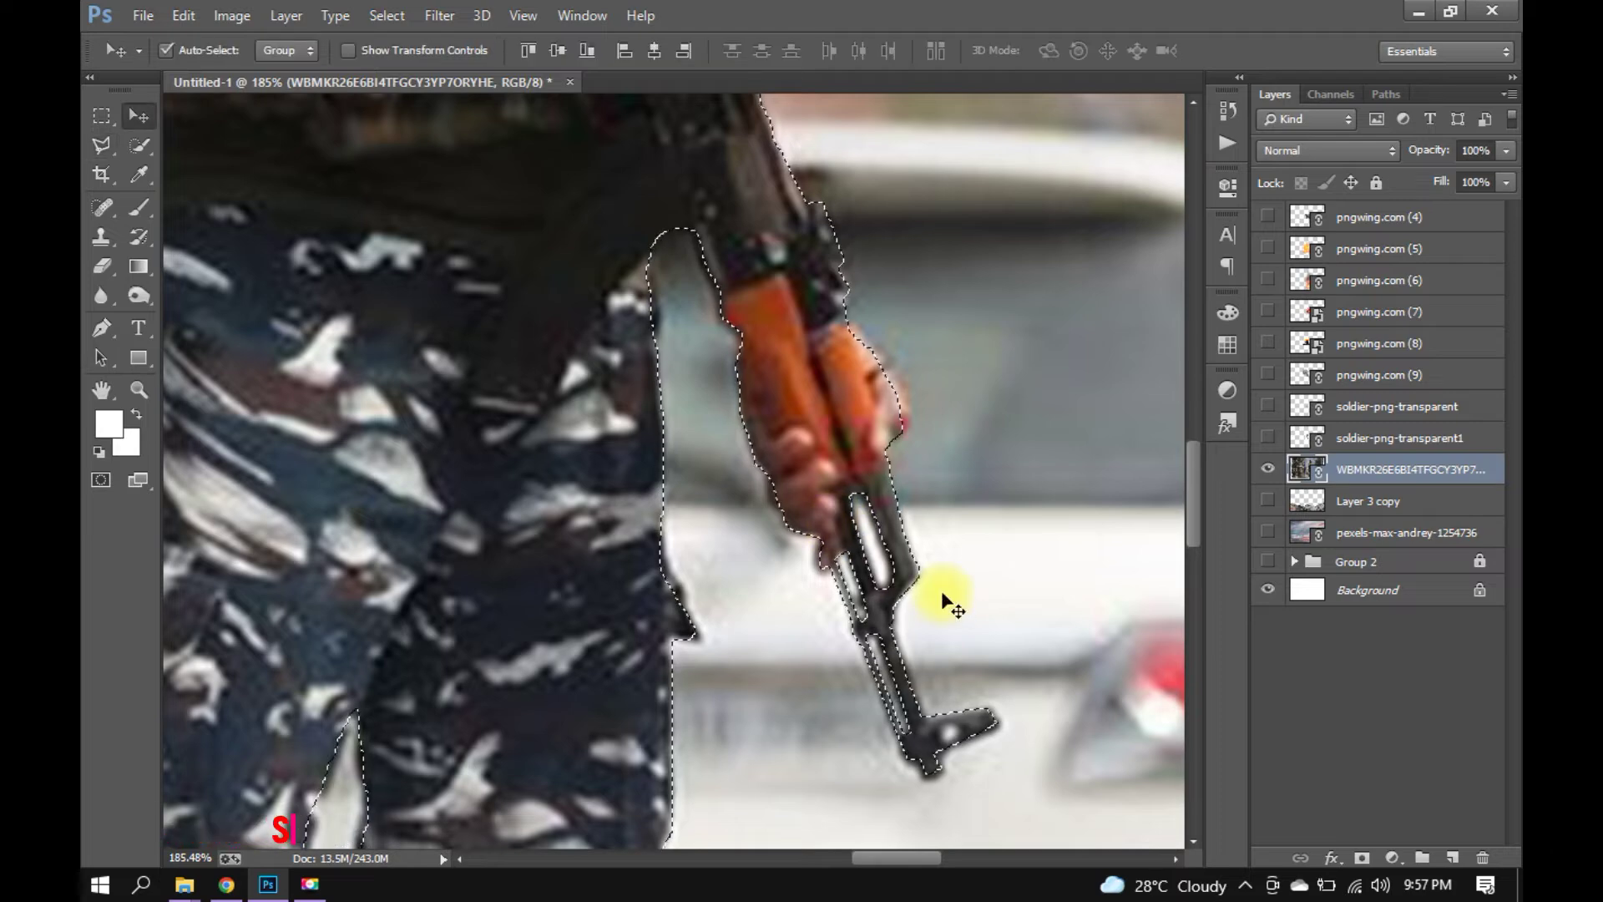
{"action": "scroll", "coordinate": [940, 589], "scroll_direction": "down", "scroll_amount": 4}
{"action": "scroll", "coordinate": [937, 565], "scroll_direction": "down", "scroll_amount": 2}
{"action": "scroll", "coordinate": [960, 601], "scroll_direction": "down", "scroll_amount": 2}
{"action": "scroll", "coordinate": [913, 579], "scroll_direction": "down", "scroll_amount": 2}
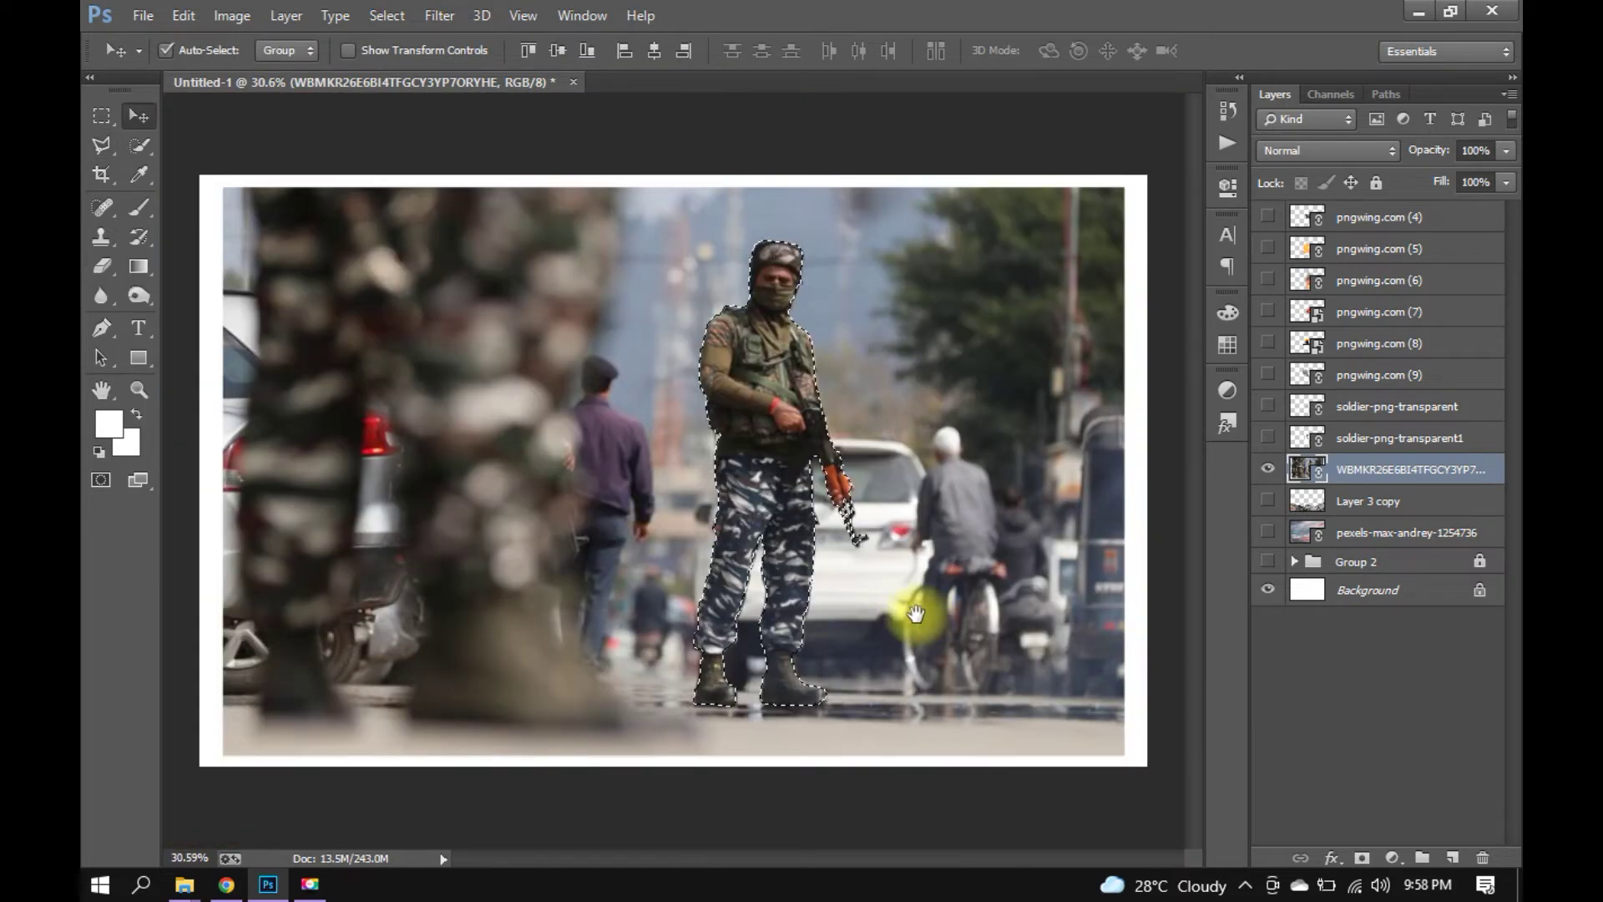
{"action": "left_click", "coordinate": [386, 15]}
{"action": "mouse_move", "coordinate": [482, 285]}
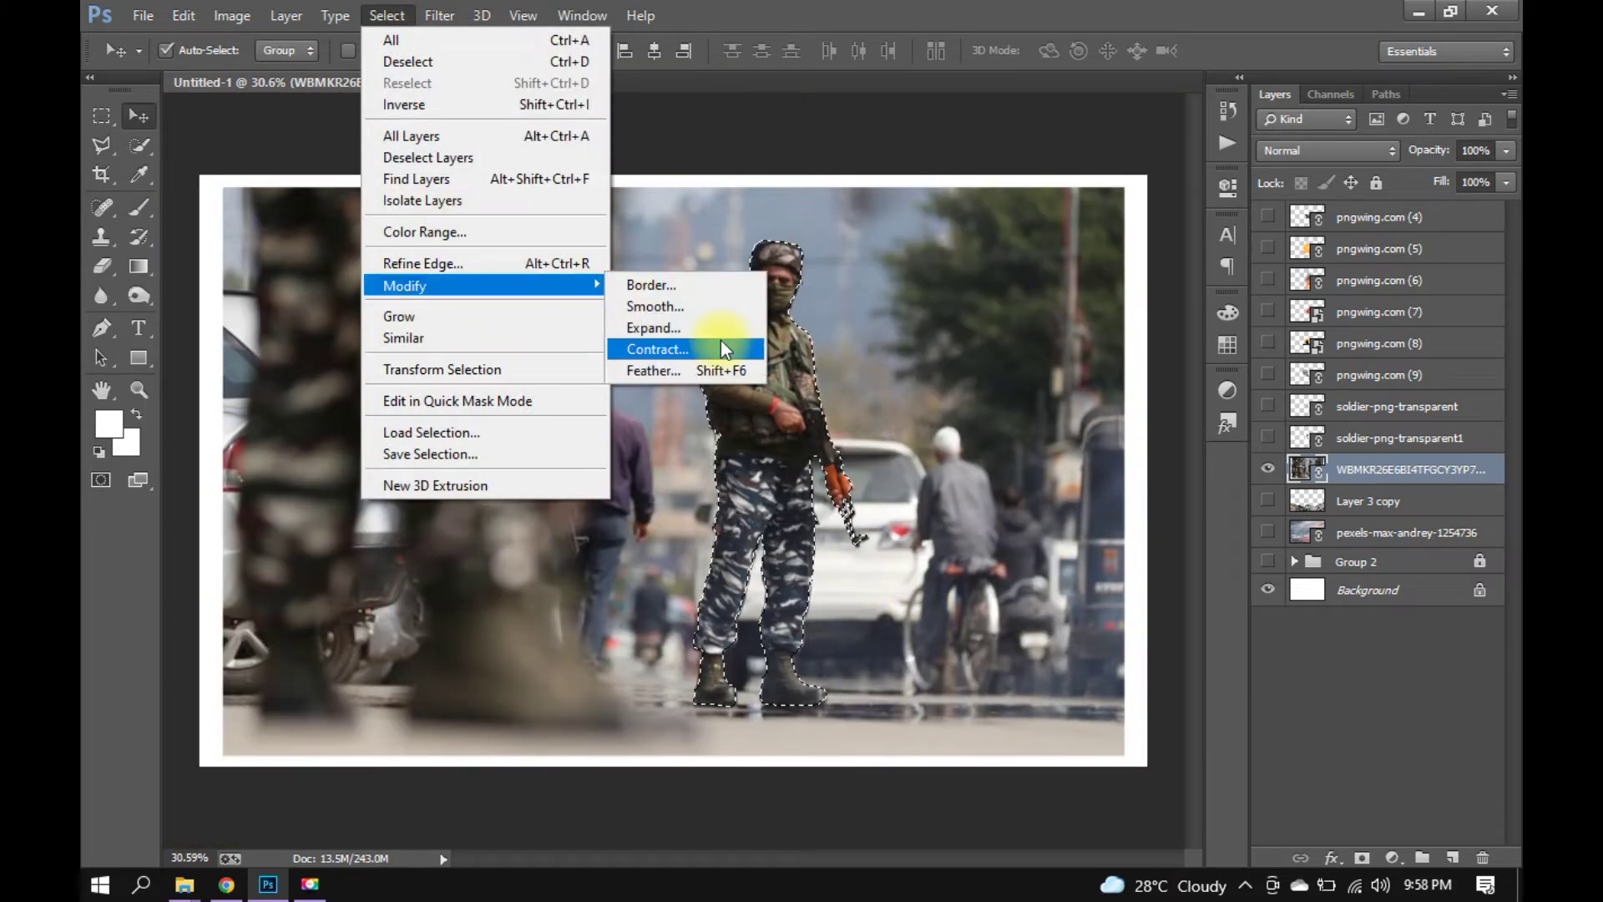
{"action": "left_click", "coordinate": [720, 347]}
{"action": "left_click", "coordinate": [900, 292]}
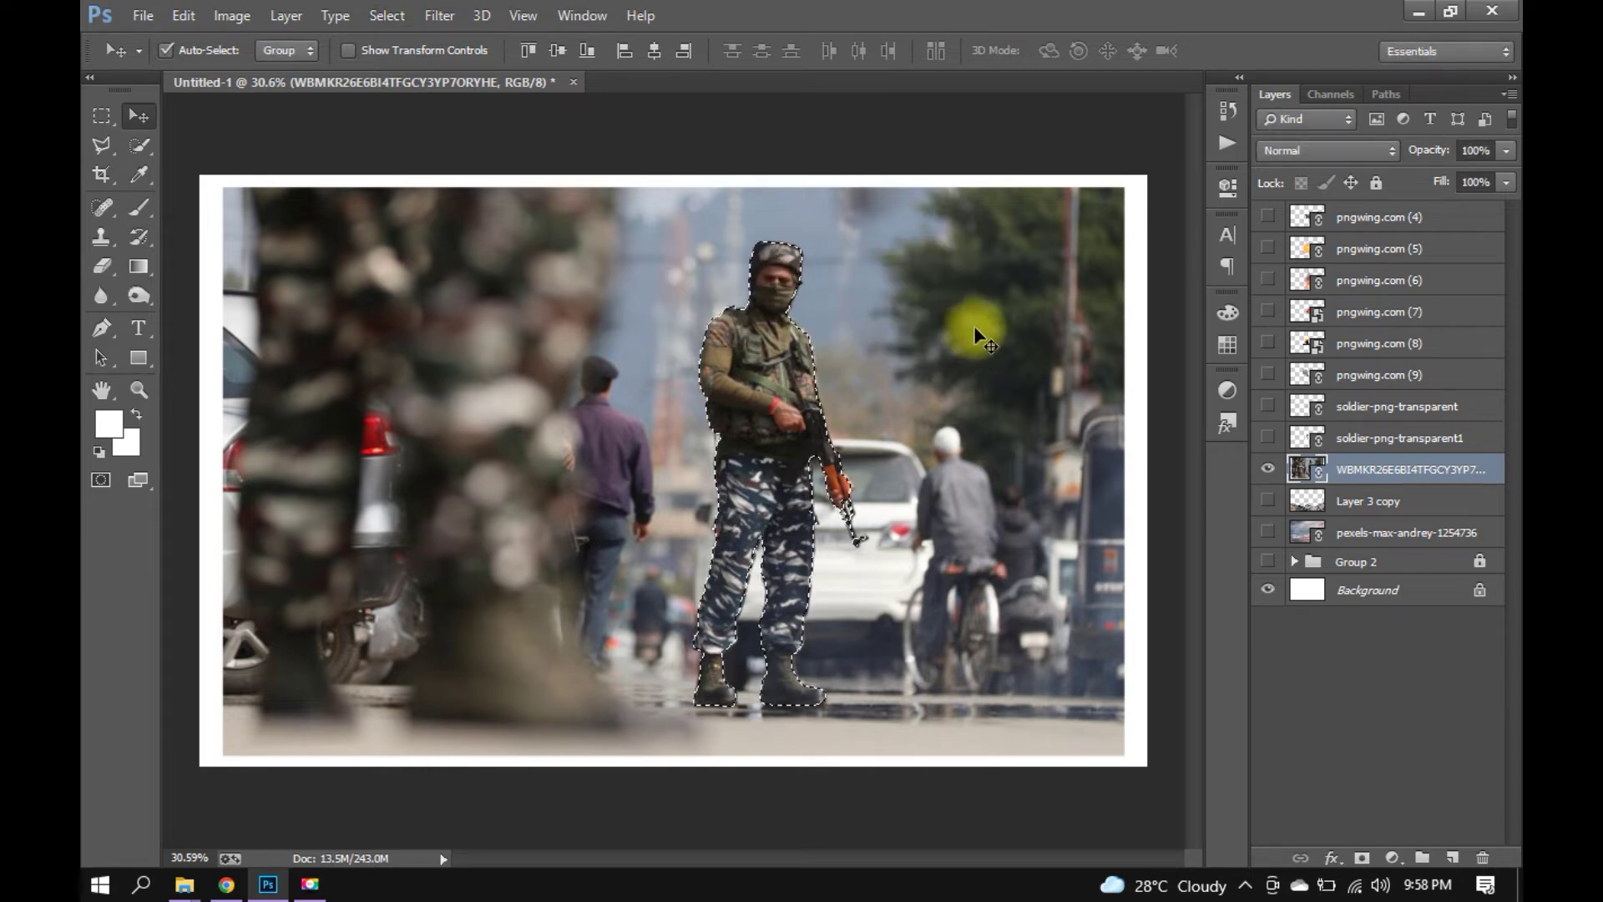
Feather the selection, copy the soldier to a new layer, and hide the street photo.
{"action": "key", "text": "w"}
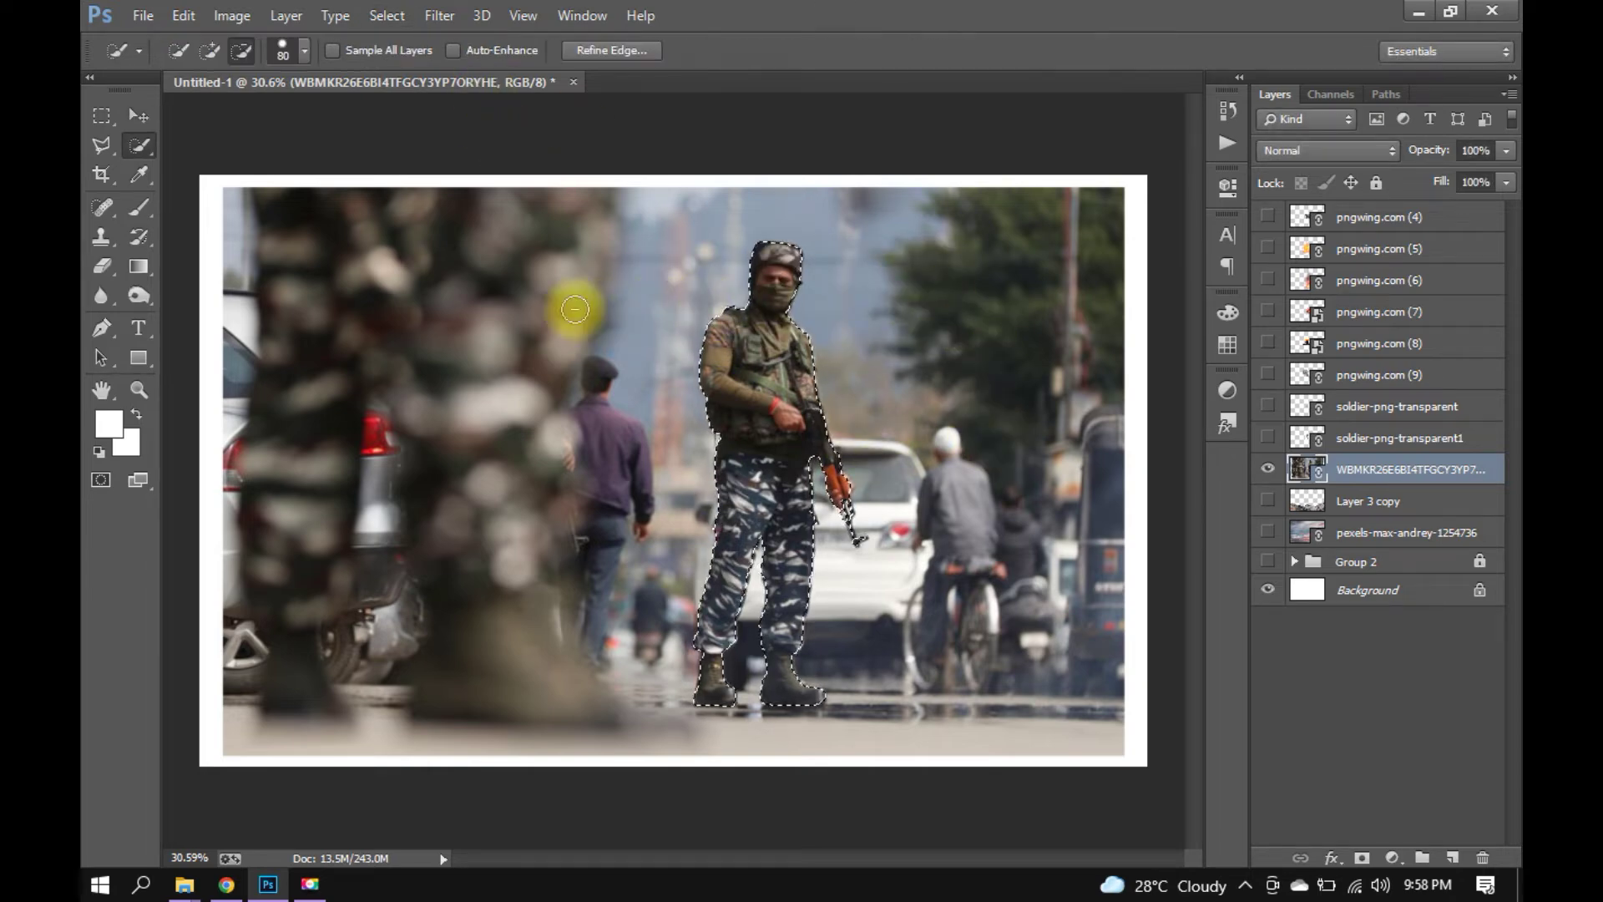
{"action": "right_click", "coordinate": [780, 386]}
{"action": "left_click", "coordinate": [885, 463]}
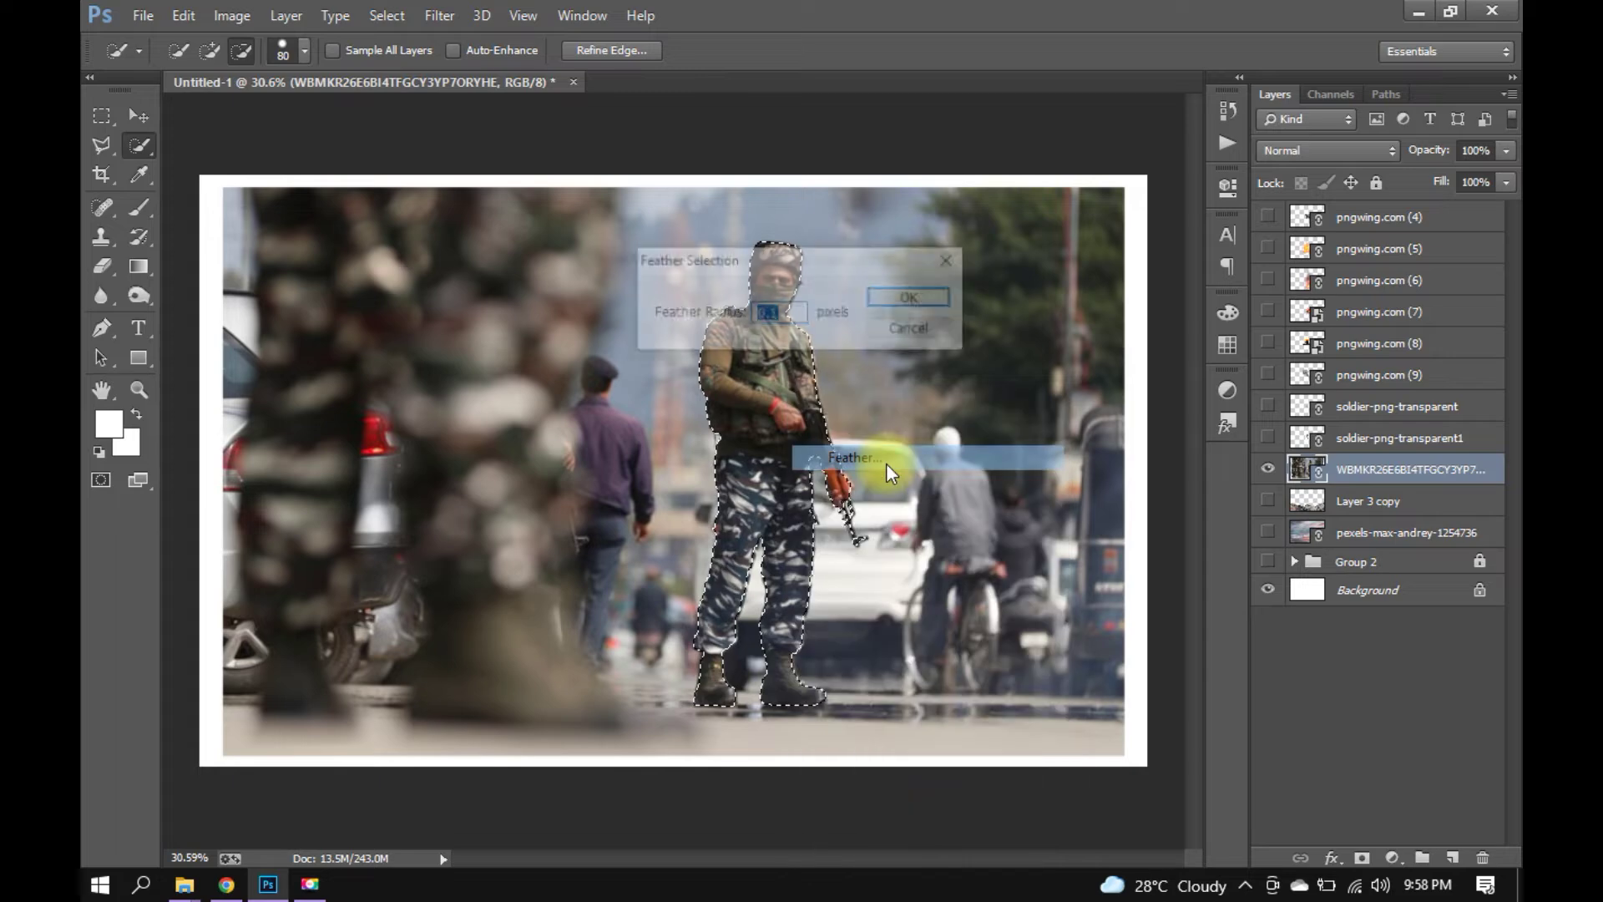
{"action": "left_click", "coordinate": [904, 298]}
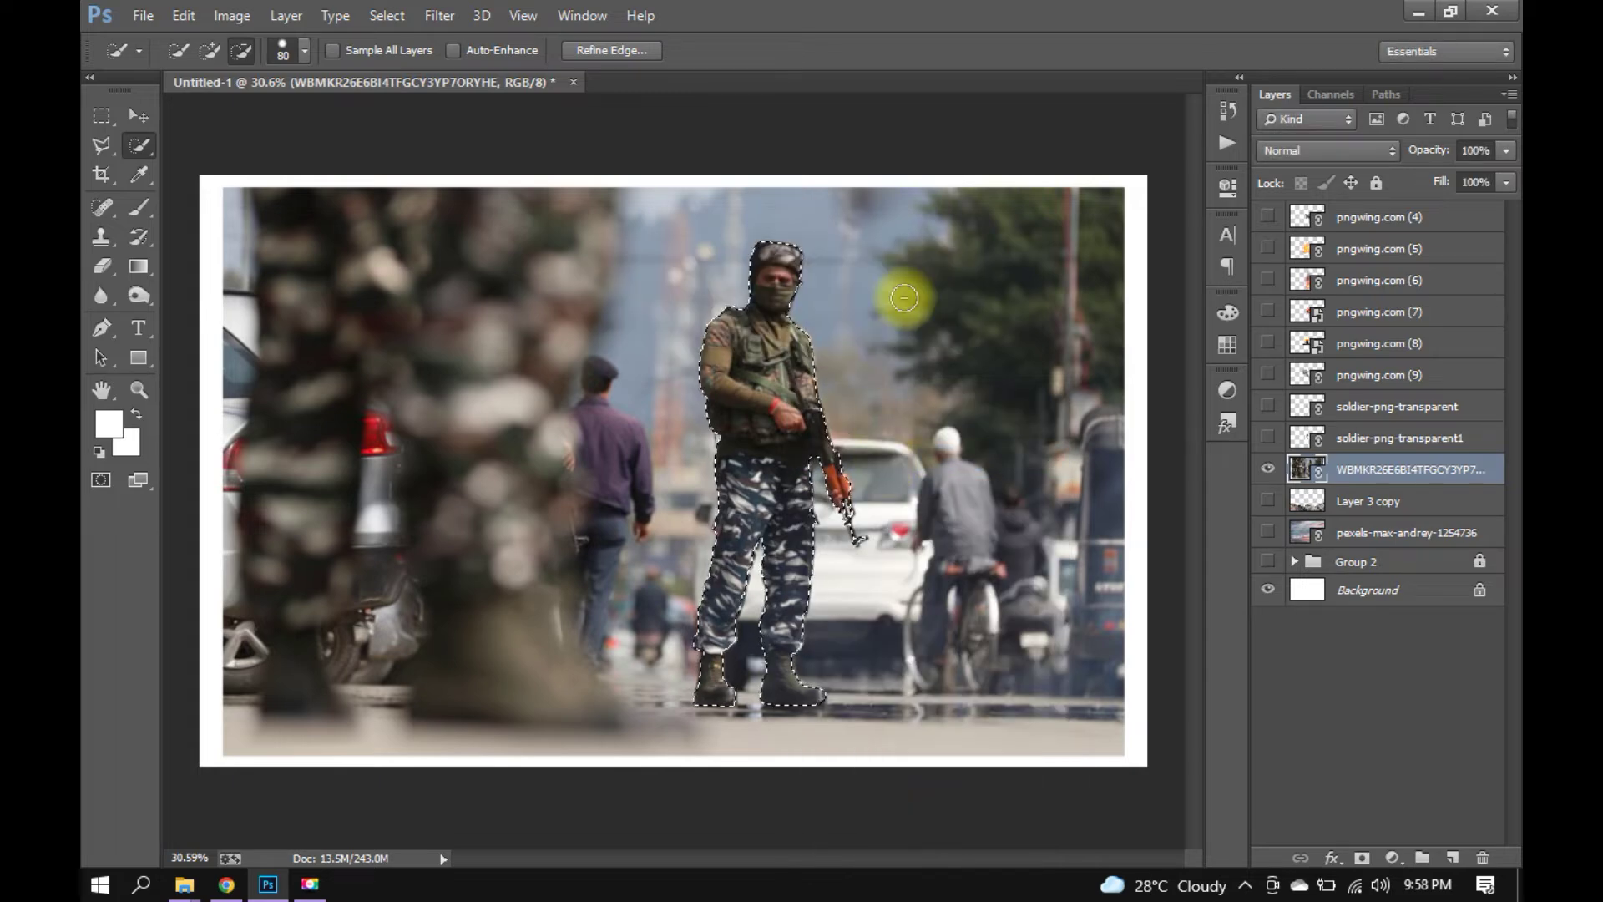
{"action": "key", "text": "ctrl+j"}
{"action": "left_click", "coordinate": [1267, 501]}
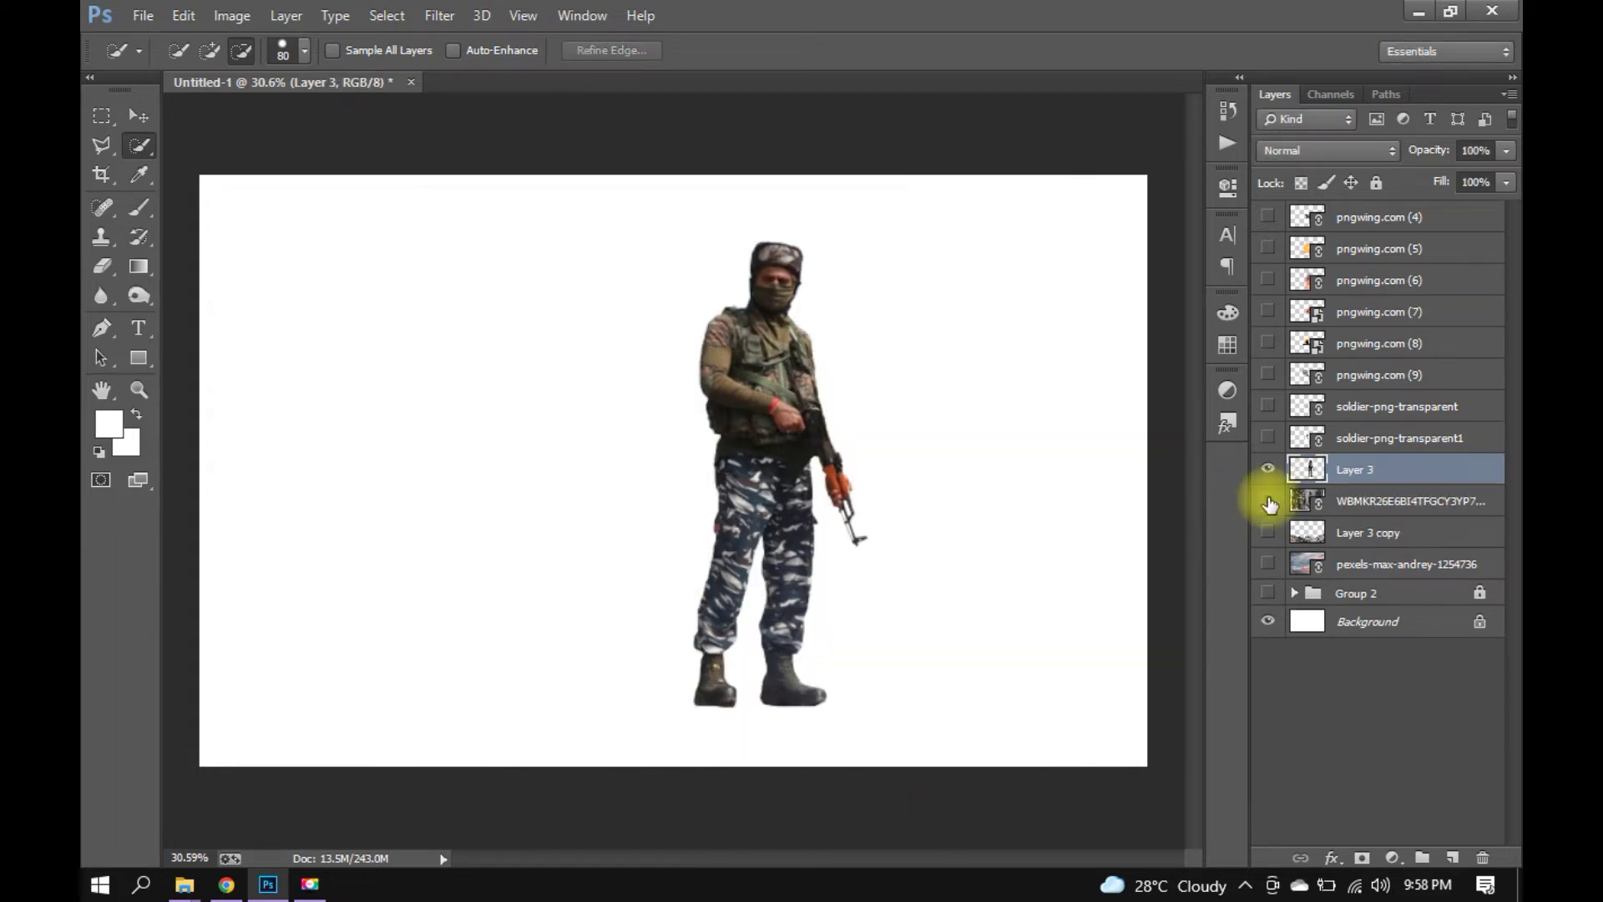
Show only soldier-png-transparent1 and scale the aiming soldier up to about 286%.
{"action": "key", "text": "v"}
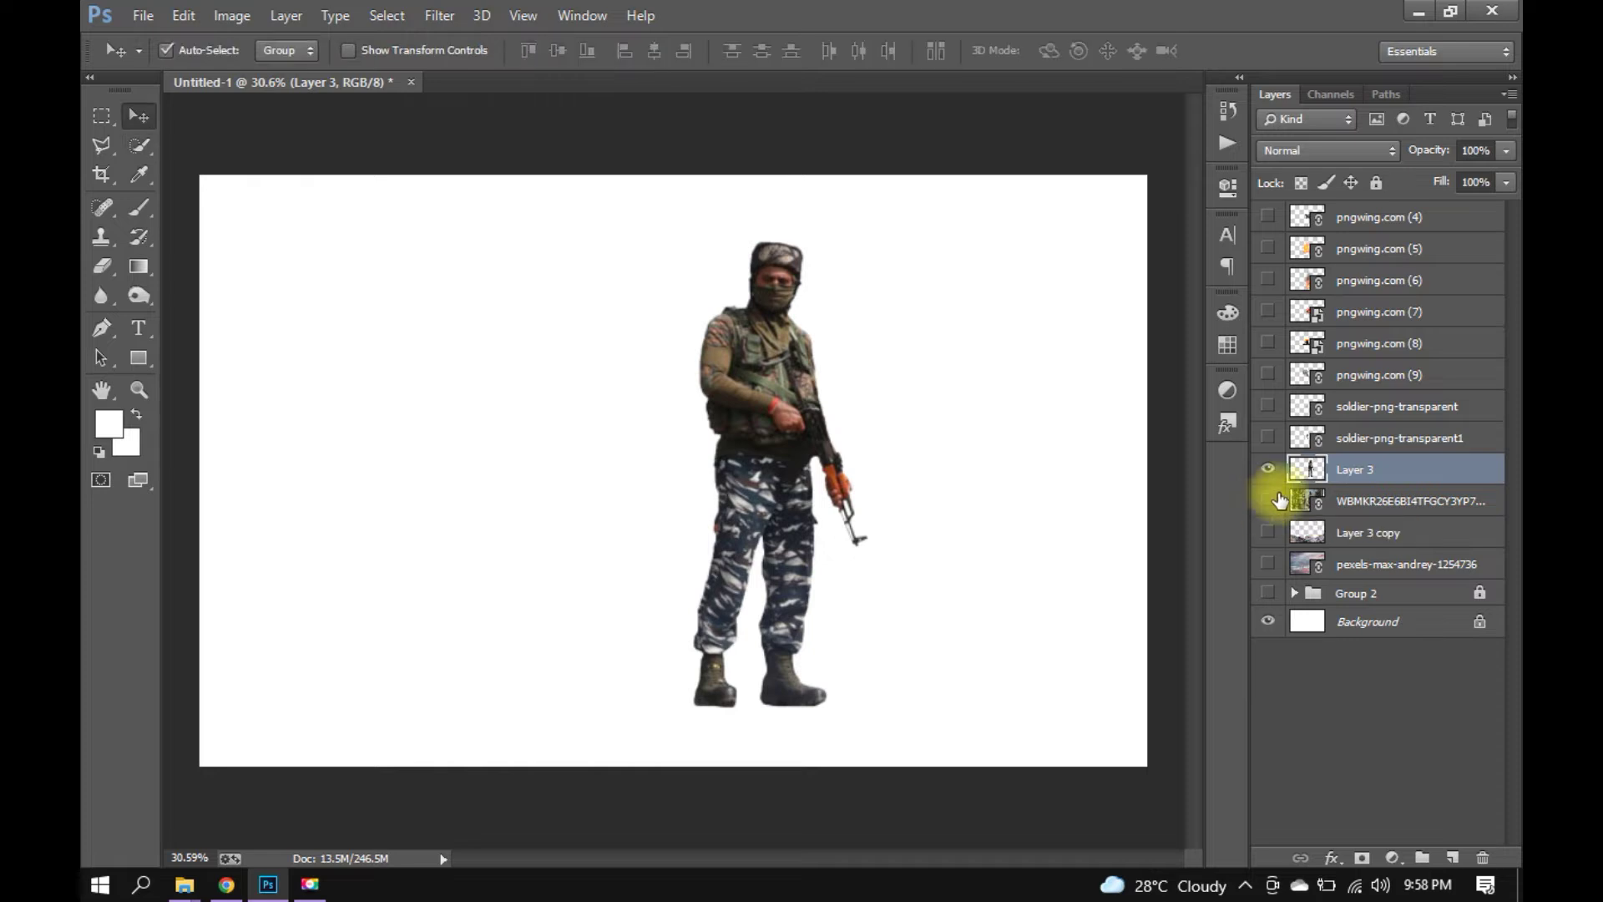
{"action": "left_click", "coordinate": [1269, 468]}
{"action": "left_click", "coordinate": [1268, 439]}
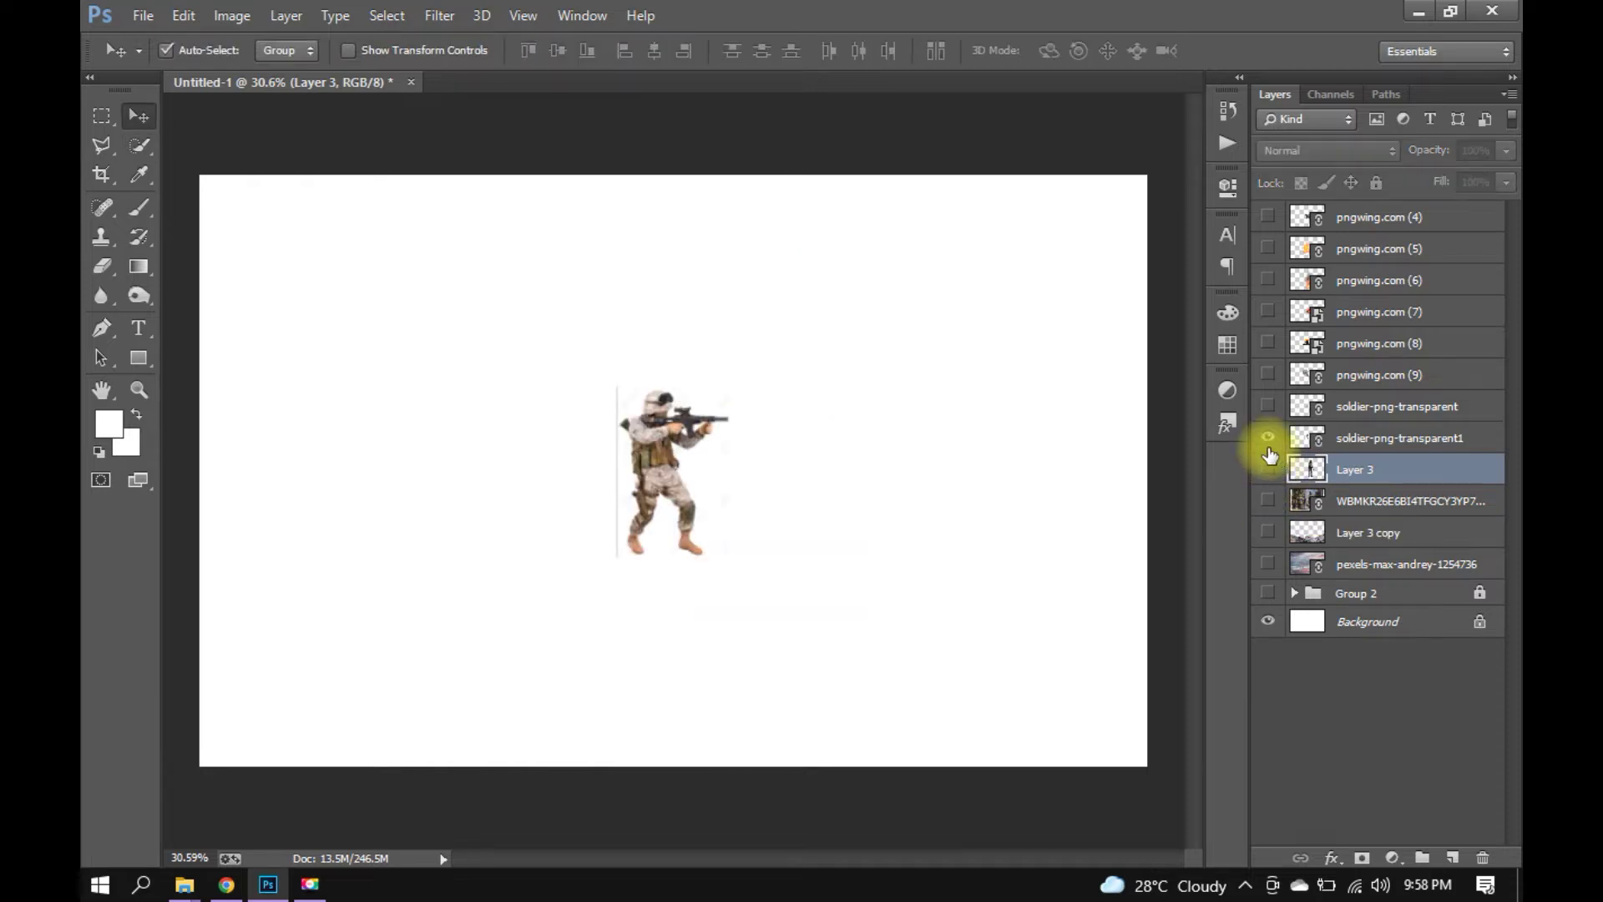
{"action": "left_click", "coordinate": [1268, 621]}
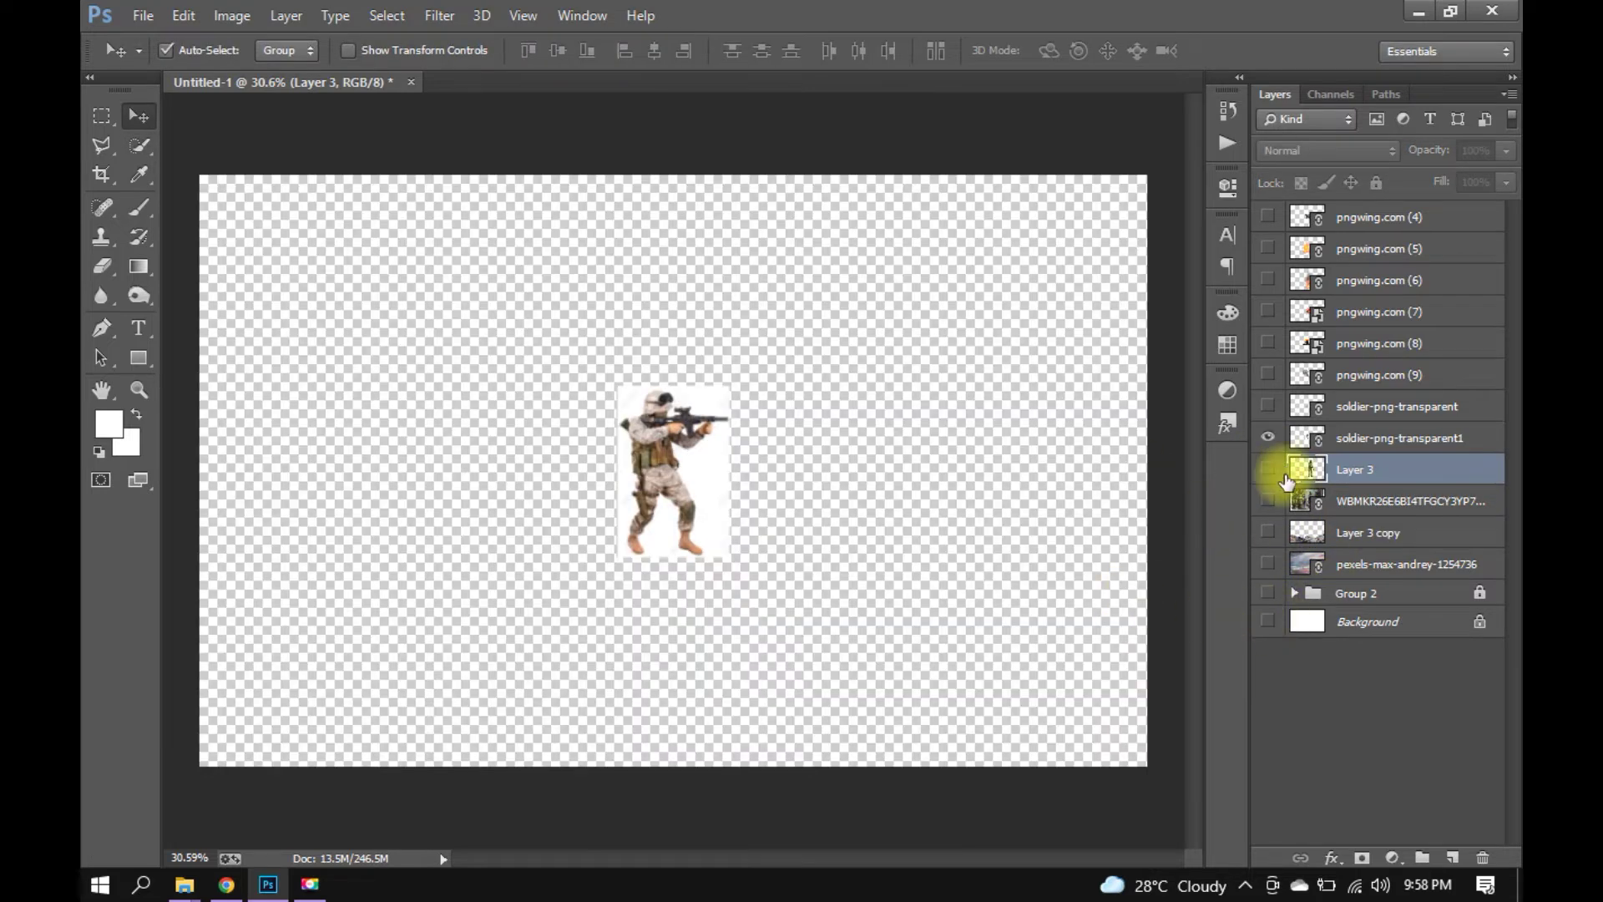
{"action": "left_click", "coordinate": [1370, 435]}
{"action": "key", "text": "ctrl+t"}
{"action": "left_click_drag", "start_coordinate": [731, 557], "coordinate": [915, 668]}
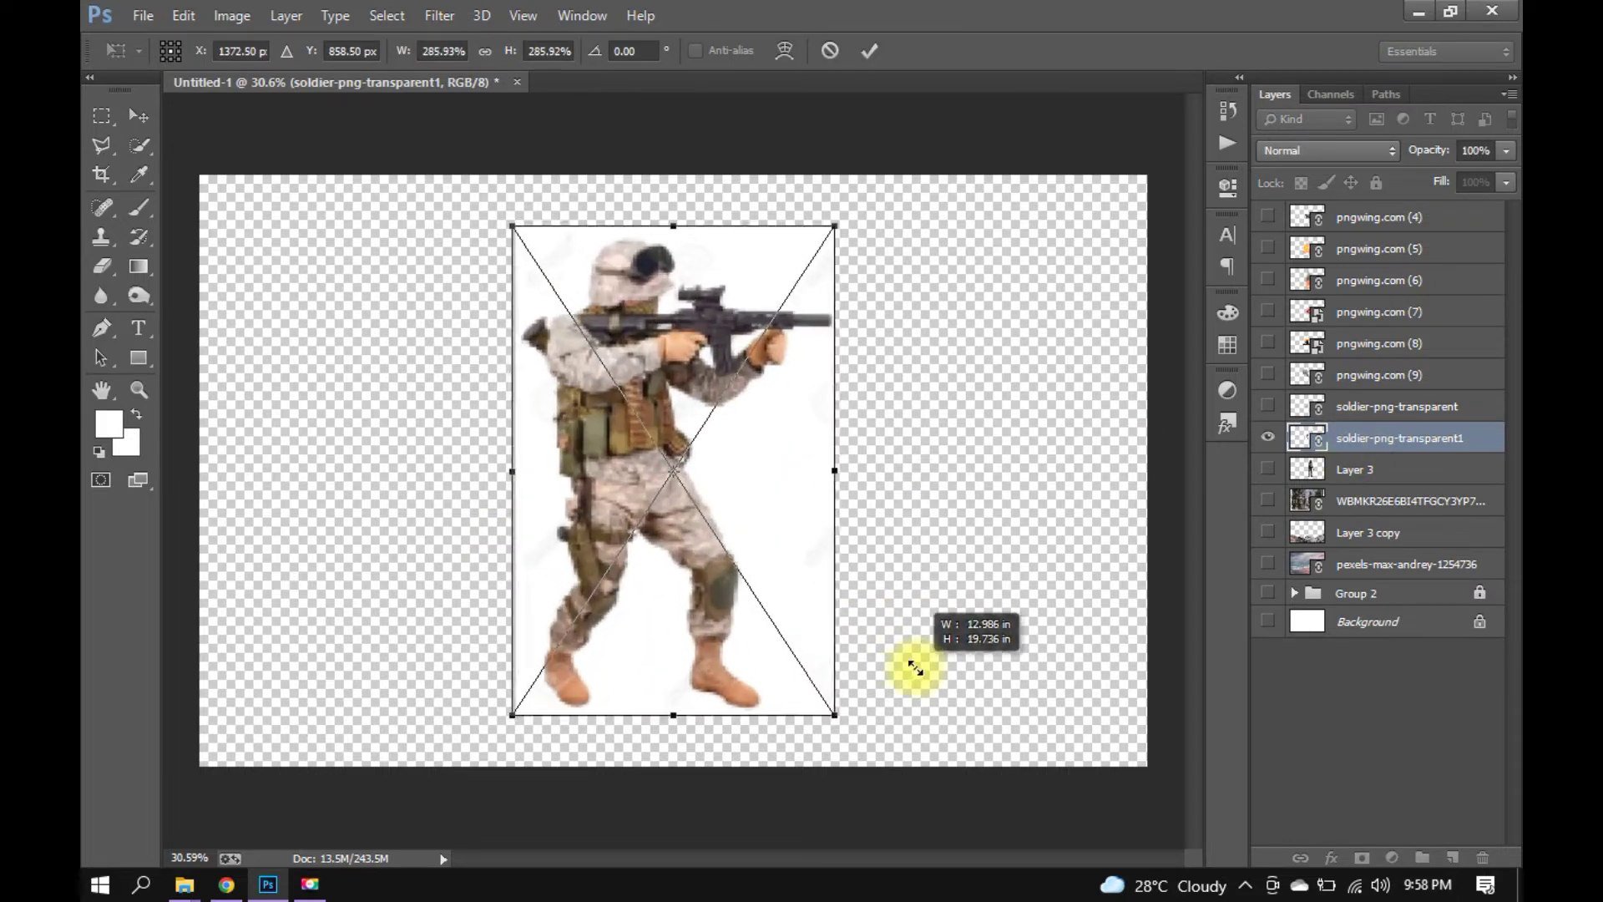
{"action": "key", "text": "Return"}
Select the white background around the aiming soldier with Color Range.
{"action": "left_click", "coordinate": [386, 15]}
{"action": "left_click", "coordinate": [501, 231]}
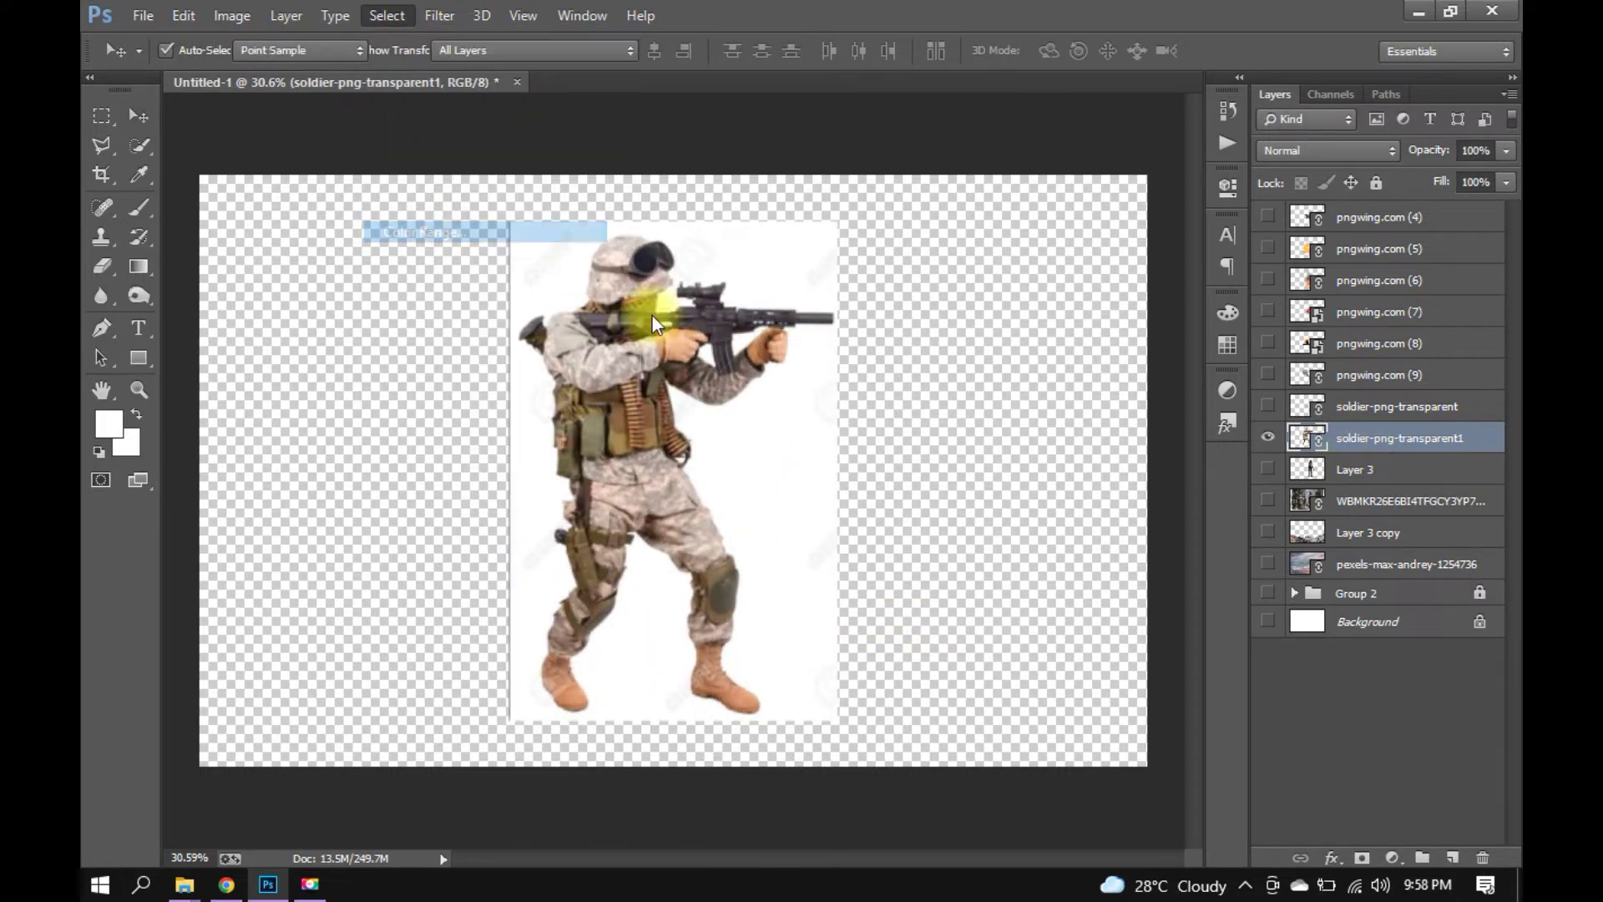
{"action": "left_click", "coordinate": [1169, 187]}
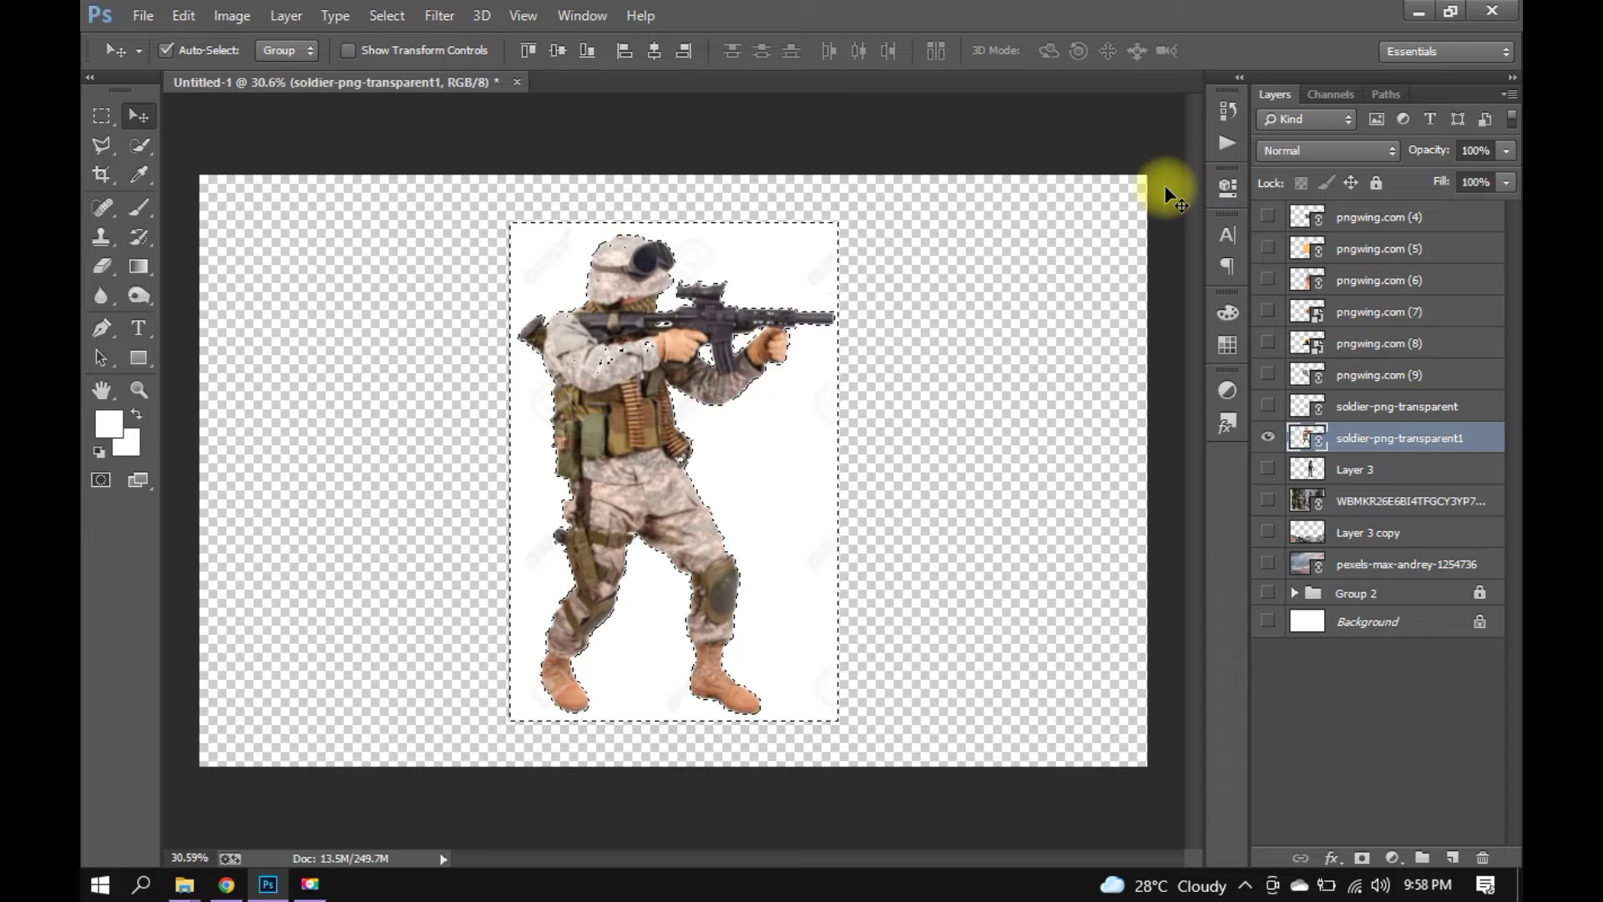
{"action": "right_click", "coordinate": [1426, 433]}
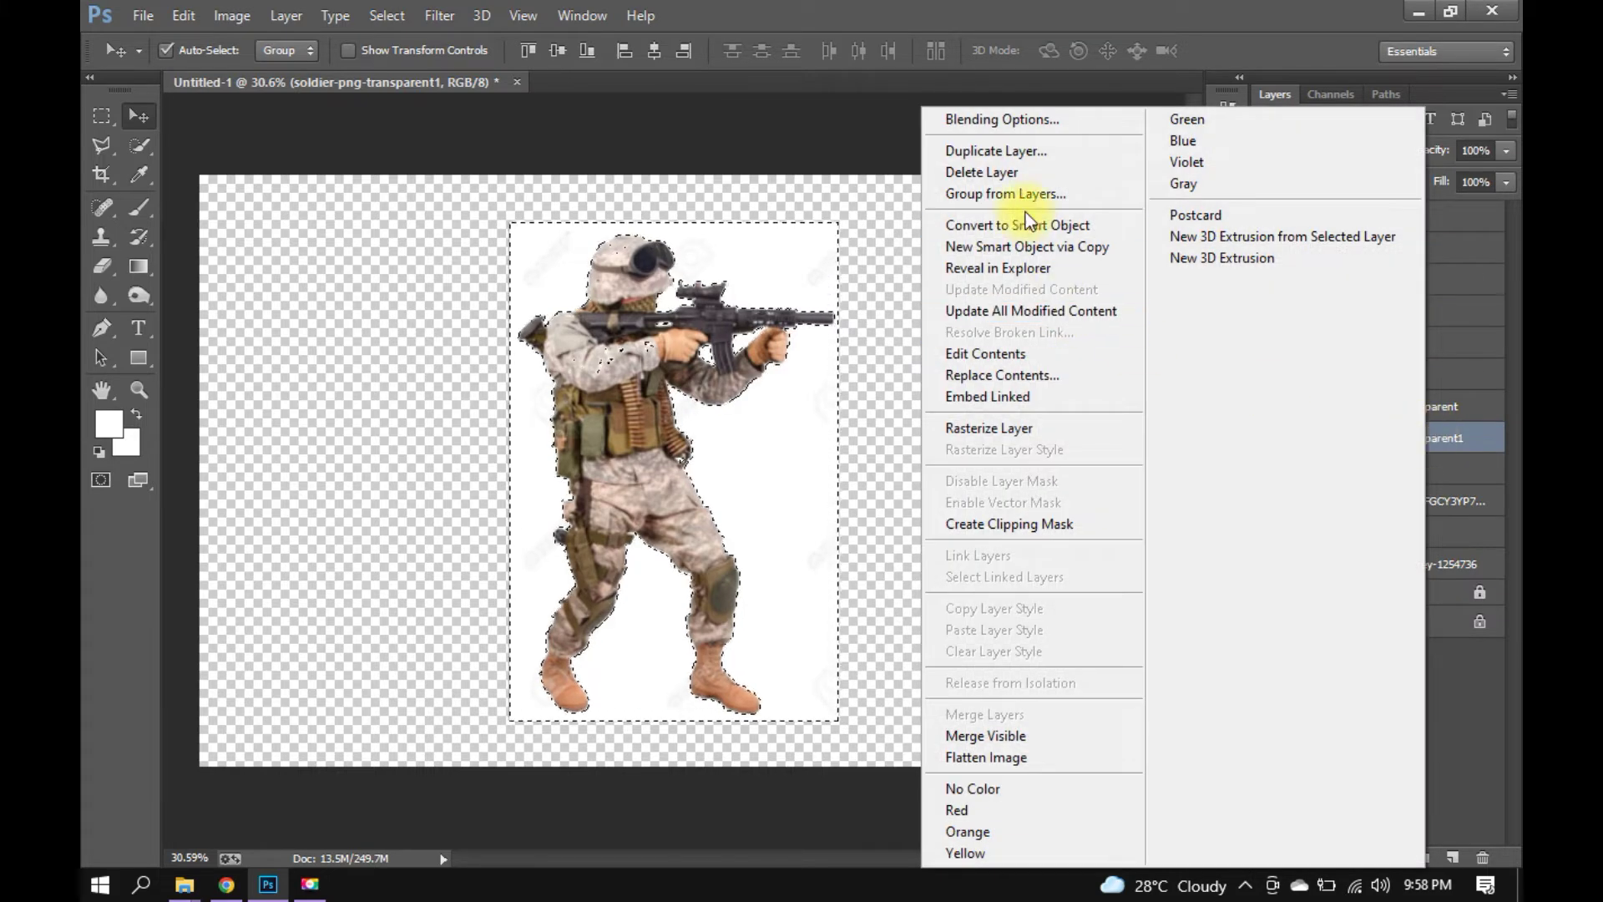
Rasterize the aiming soldier layer, remove the white background and touch up with the Eraser.
{"action": "left_click", "coordinate": [1002, 428]}
{"action": "key", "text": "ctrl+d"}
{"action": "left_click", "coordinate": [101, 267]}
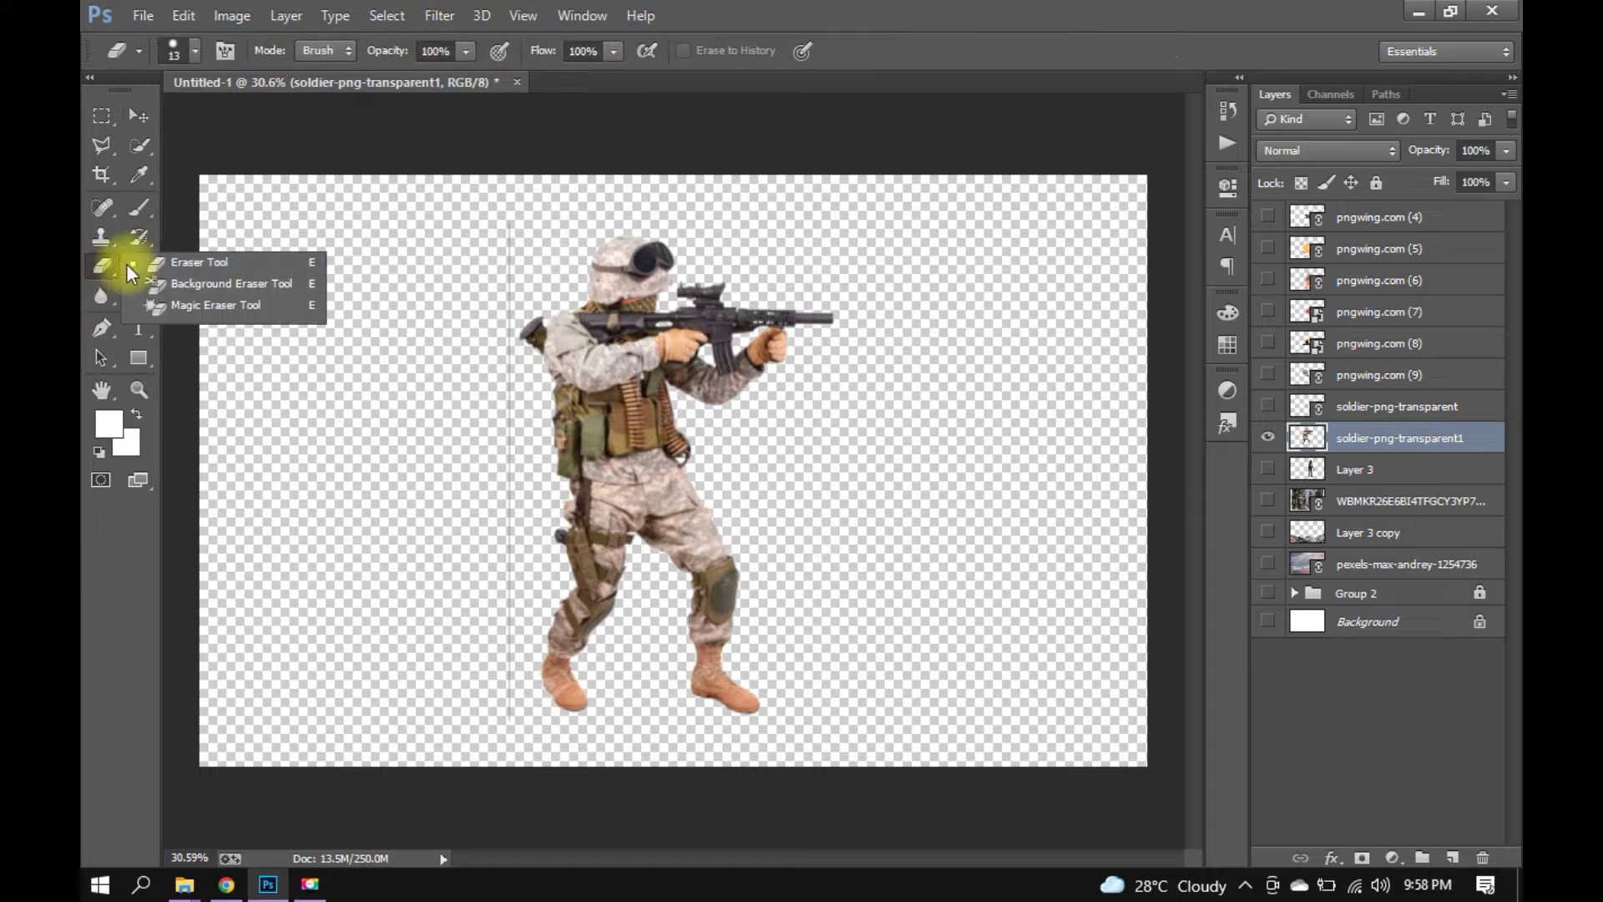
{"action": "left_click", "coordinate": [192, 262]}
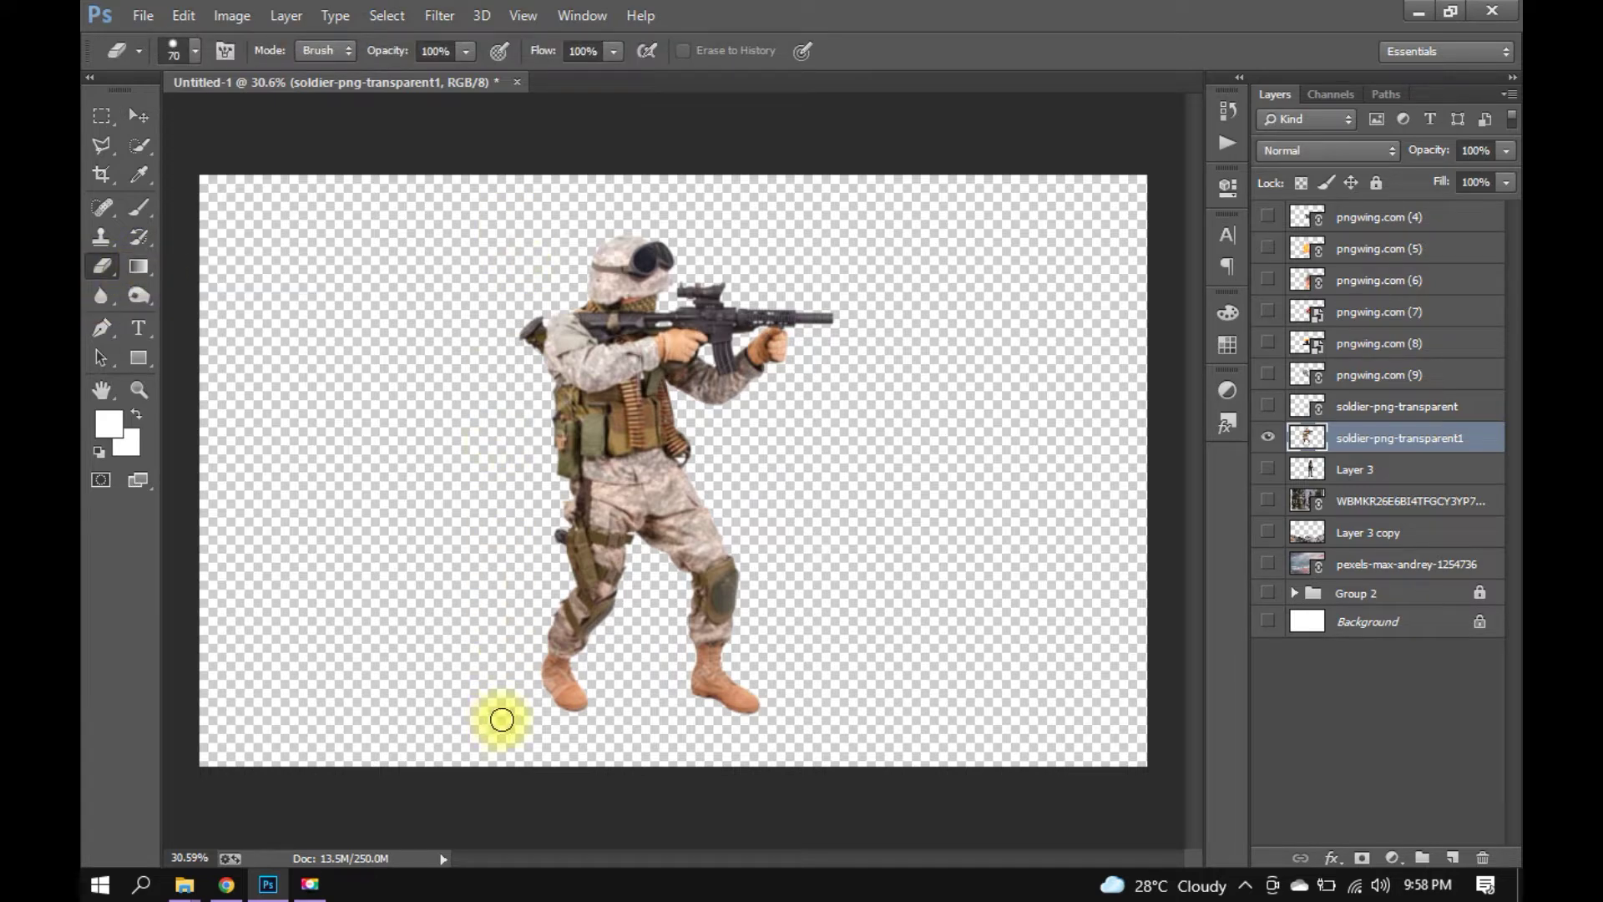
{"action": "left_click", "coordinate": [151, 110]}
Hide the aiming soldier layer and select the soldier-png-transparent layer.
{"action": "right_click", "coordinate": [1369, 437]}
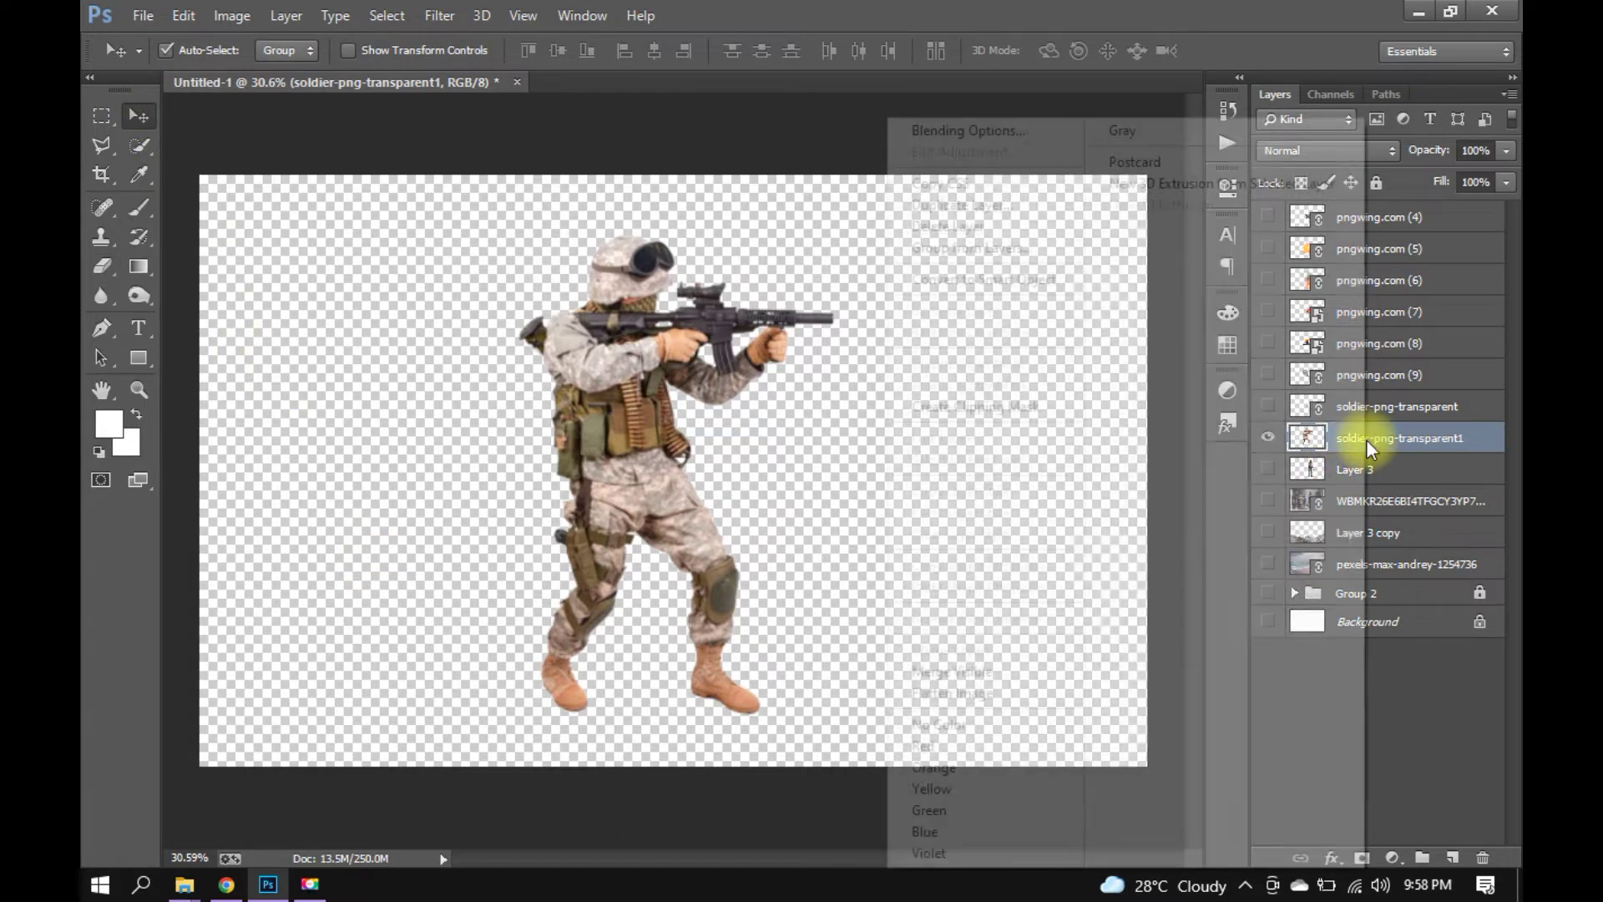
{"action": "left_click", "coordinate": [1451, 443]}
{"action": "left_click", "coordinate": [1268, 438]}
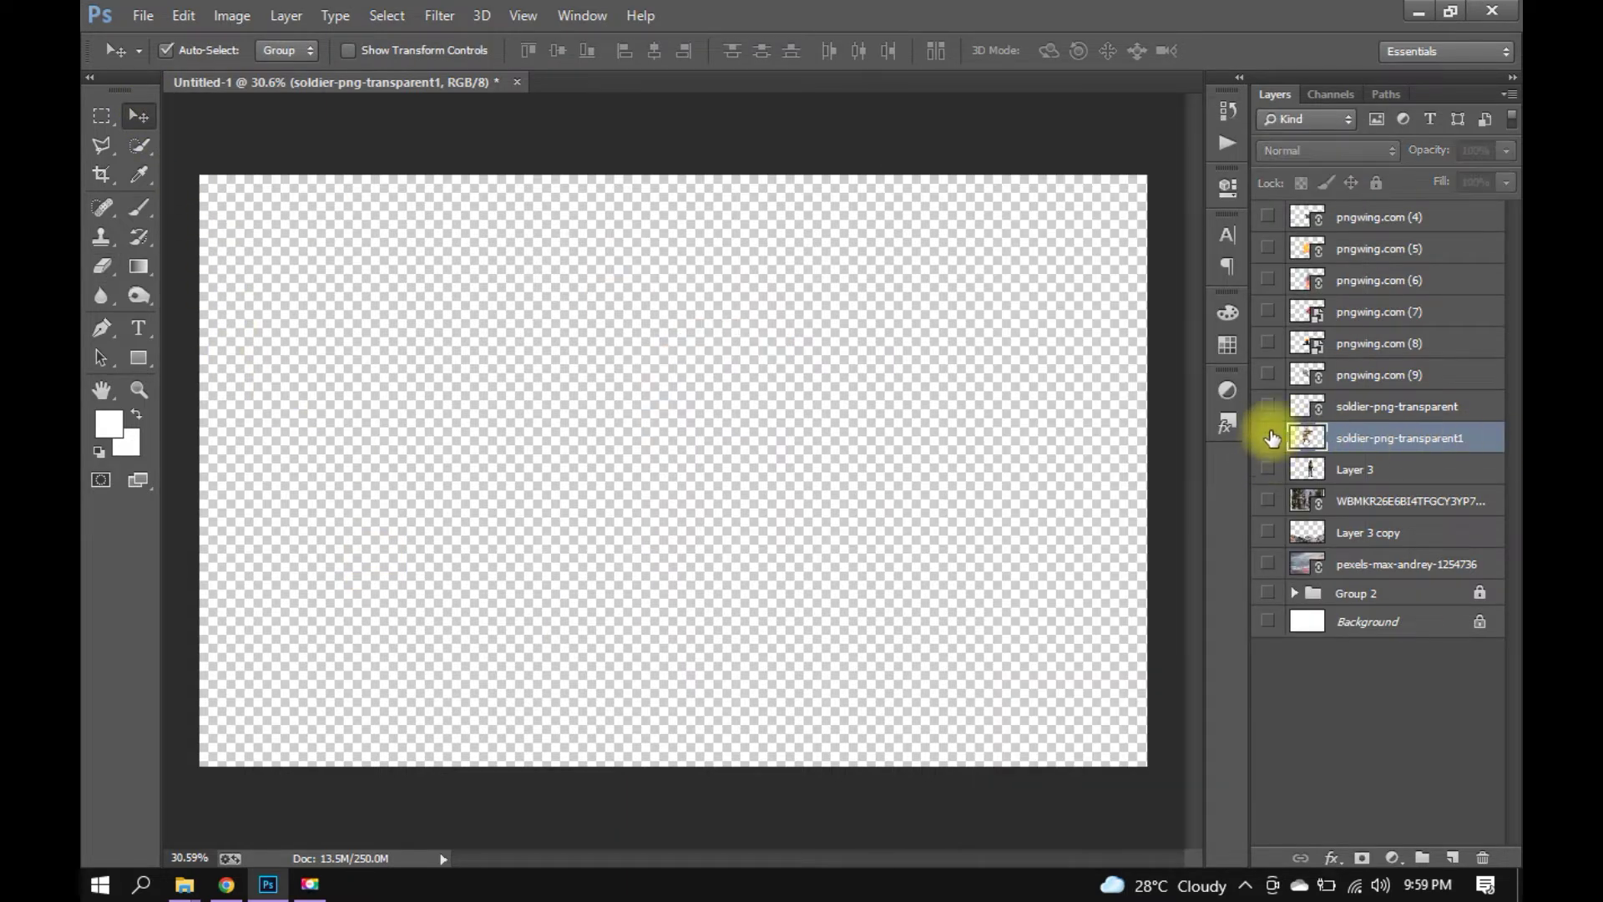
{"action": "left_click", "coordinate": [1377, 407]}
{"action": "key", "text": "ctrl+t"}
Scale the backpack soldier up to about 350% and rasterize his layer.
{"action": "left_click_drag", "start_coordinate": [697, 503], "coordinate": [901, 672]}
{"action": "left_click", "coordinate": [869, 50]}
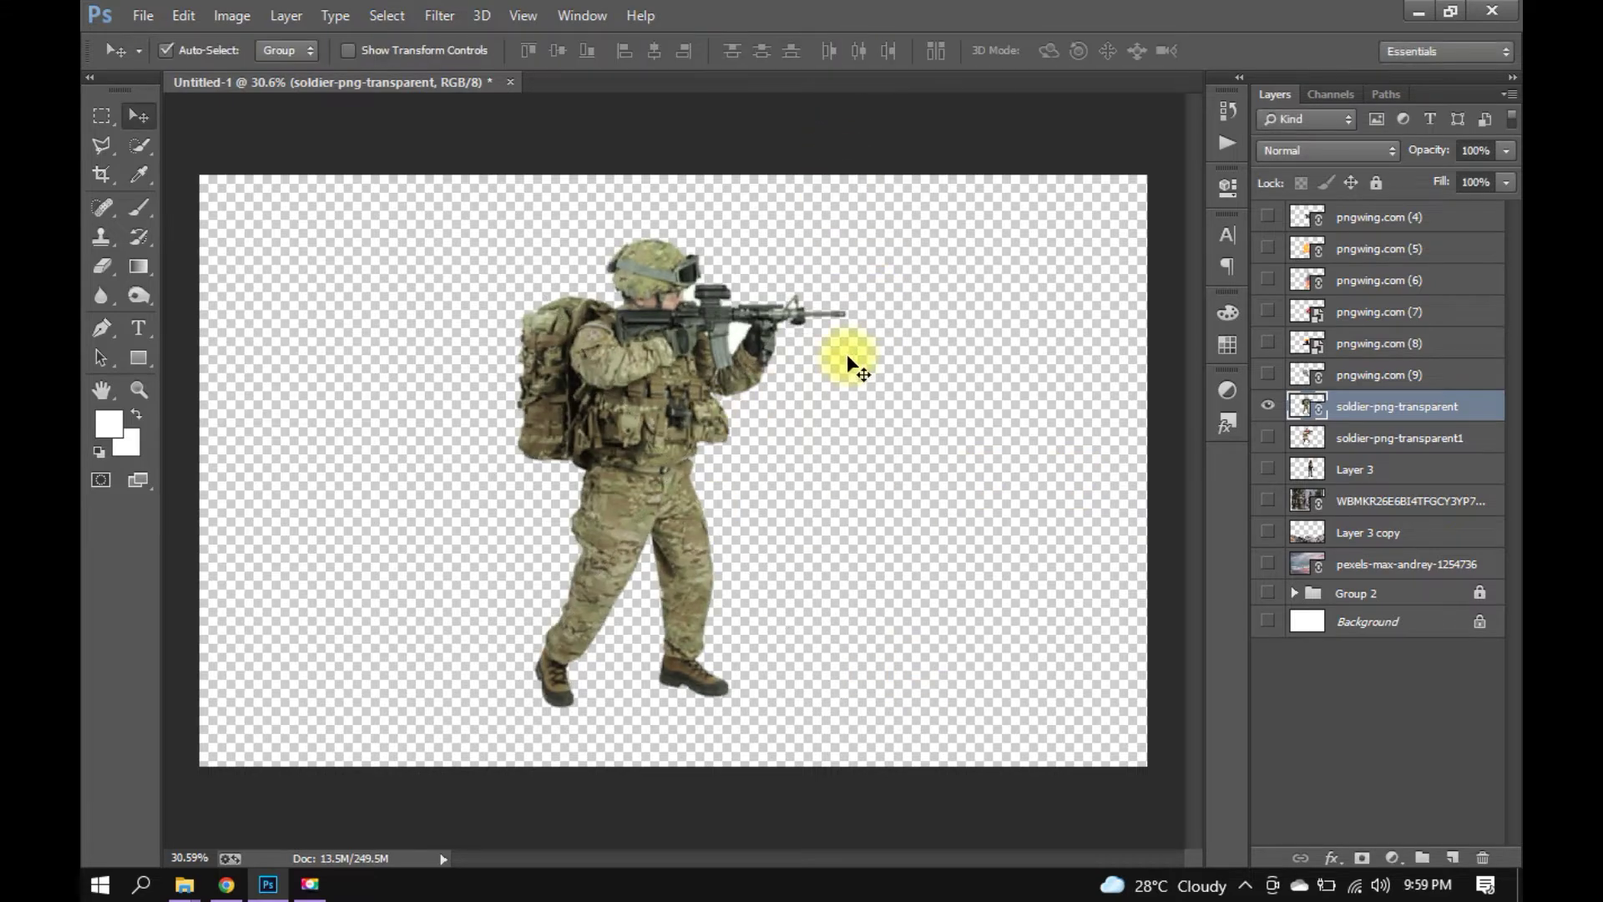
{"action": "scroll", "coordinate": [831, 349], "scroll_direction": "up", "scroll_amount": 3}
{"action": "left_click", "coordinate": [101, 144]}
{"action": "left_click", "coordinate": [167, 137]}
{"action": "scroll", "coordinate": [740, 363], "scroll_direction": "up", "scroll_amount": 4}
{"action": "left_click_drag", "start_coordinate": [733, 315], "coordinate": [1431, 433]}
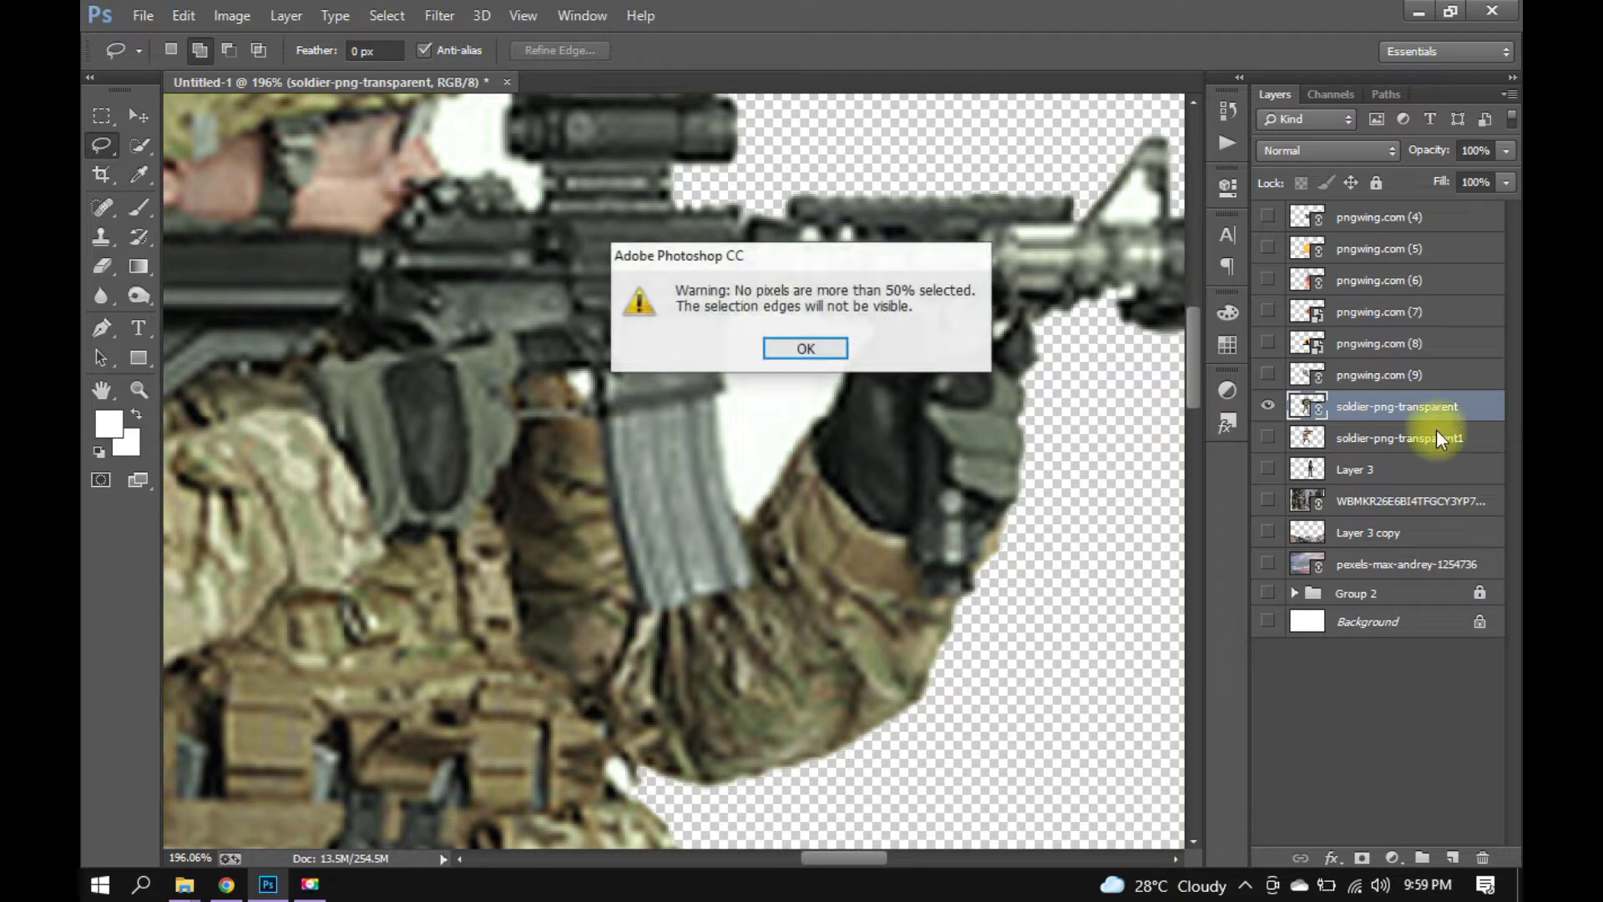
{"action": "left_click", "coordinate": [806, 349]}
{"action": "right_click", "coordinate": [1369, 406]}
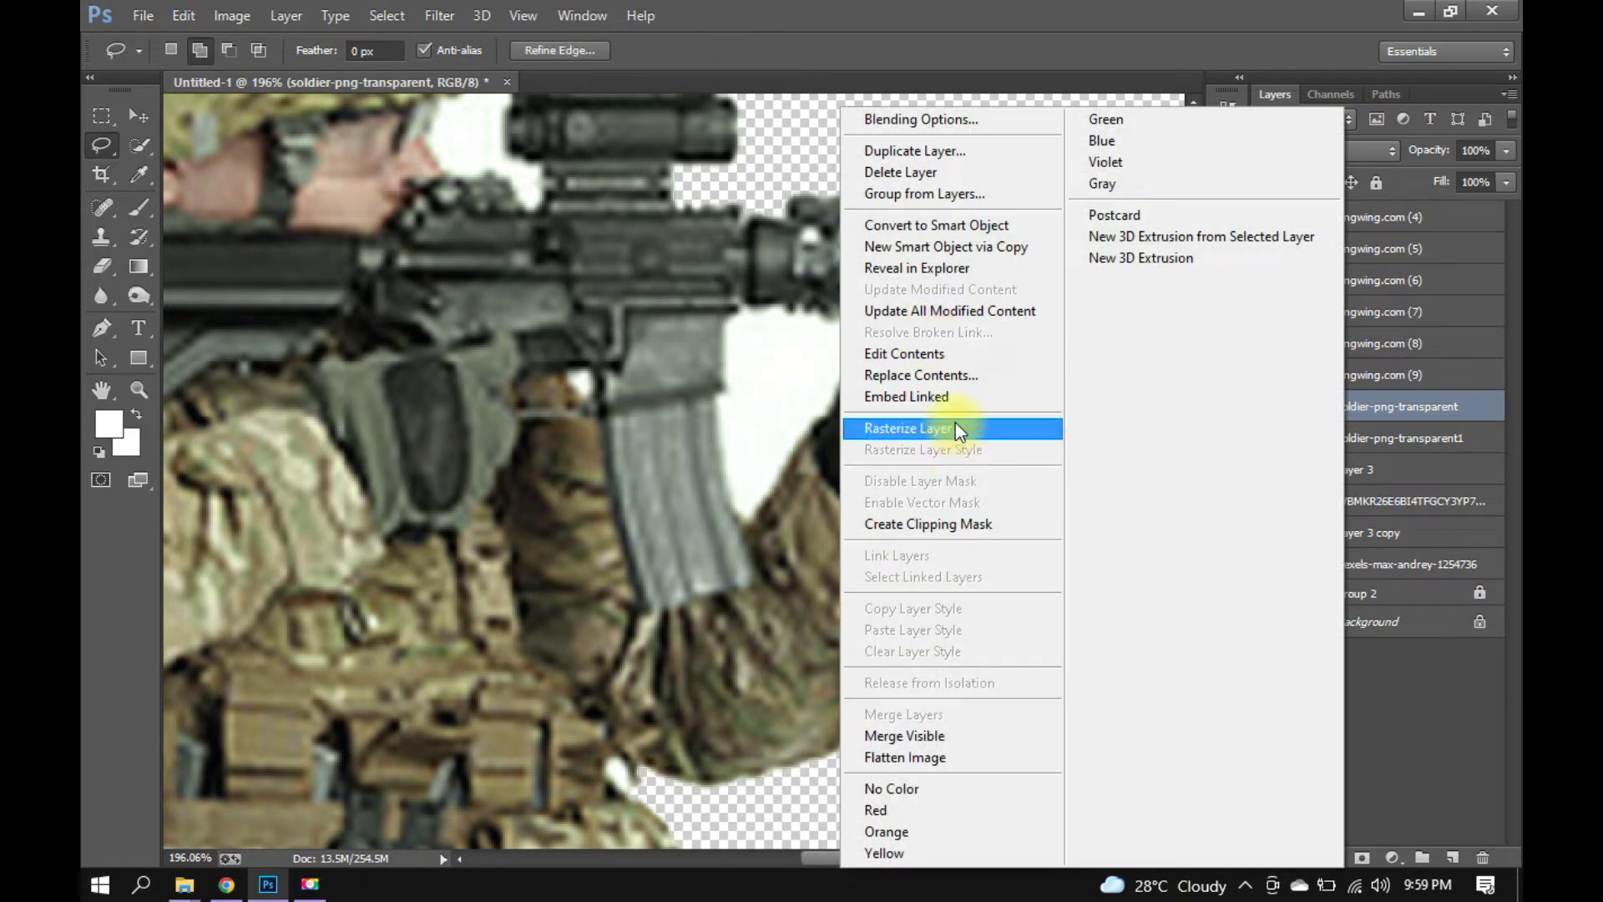
{"action": "left_click", "coordinate": [955, 422]}
Lasso the white patches under the rifle and beside the face, and mask them out.
{"action": "left_click_drag", "start_coordinate": [734, 314], "coordinate": [720, 388]}
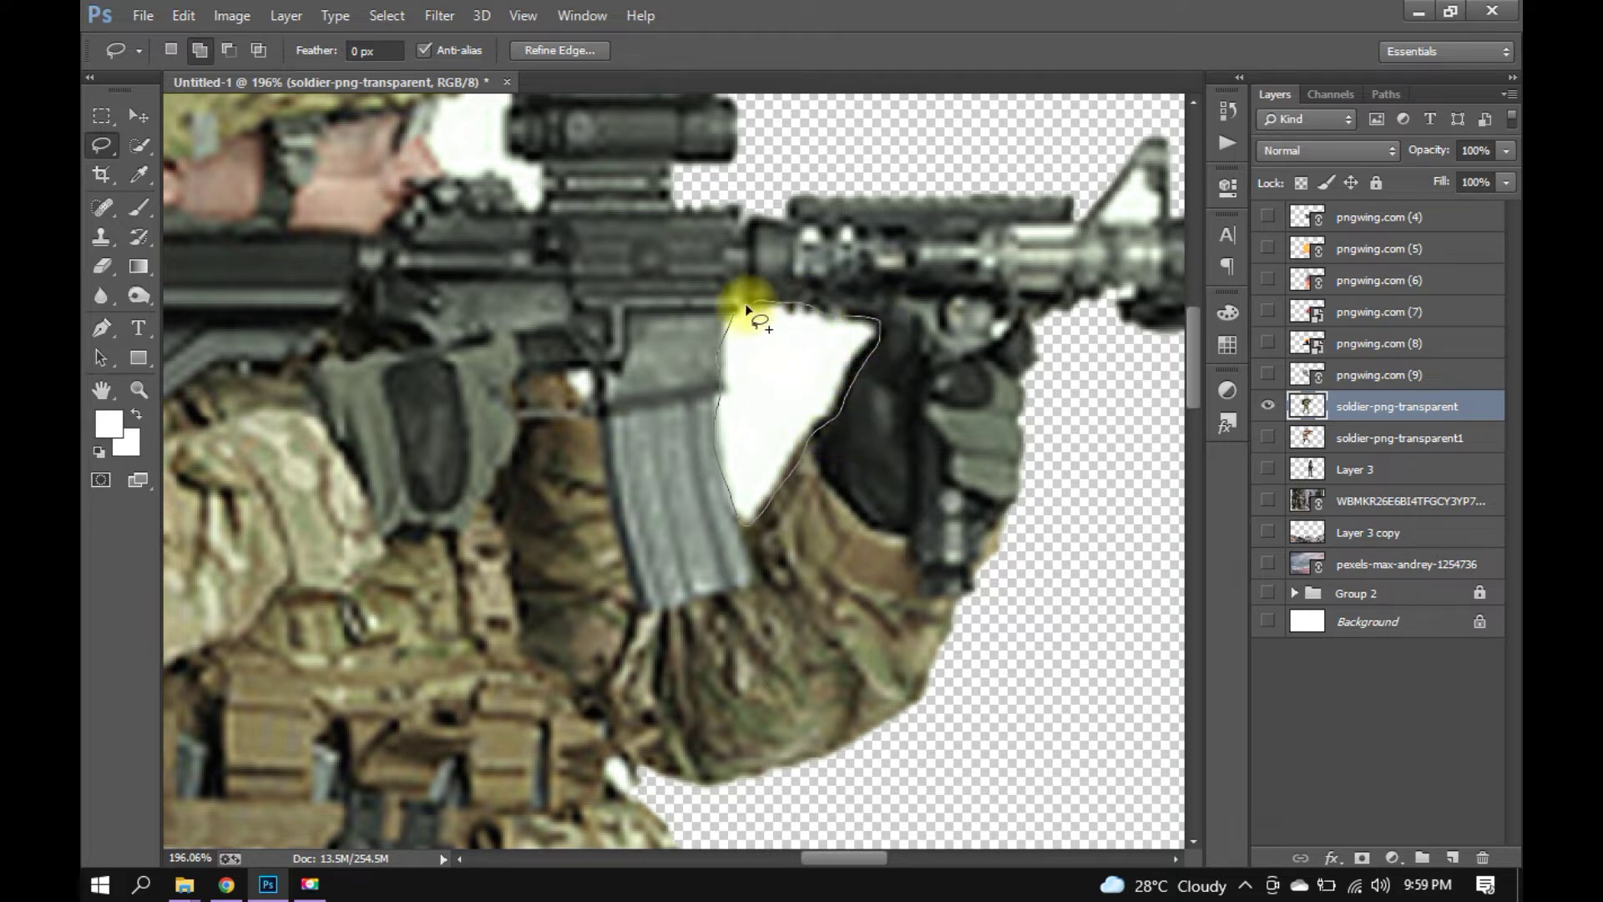
{"action": "left_click_drag", "start_coordinate": [714, 422], "coordinate": [714, 424]}
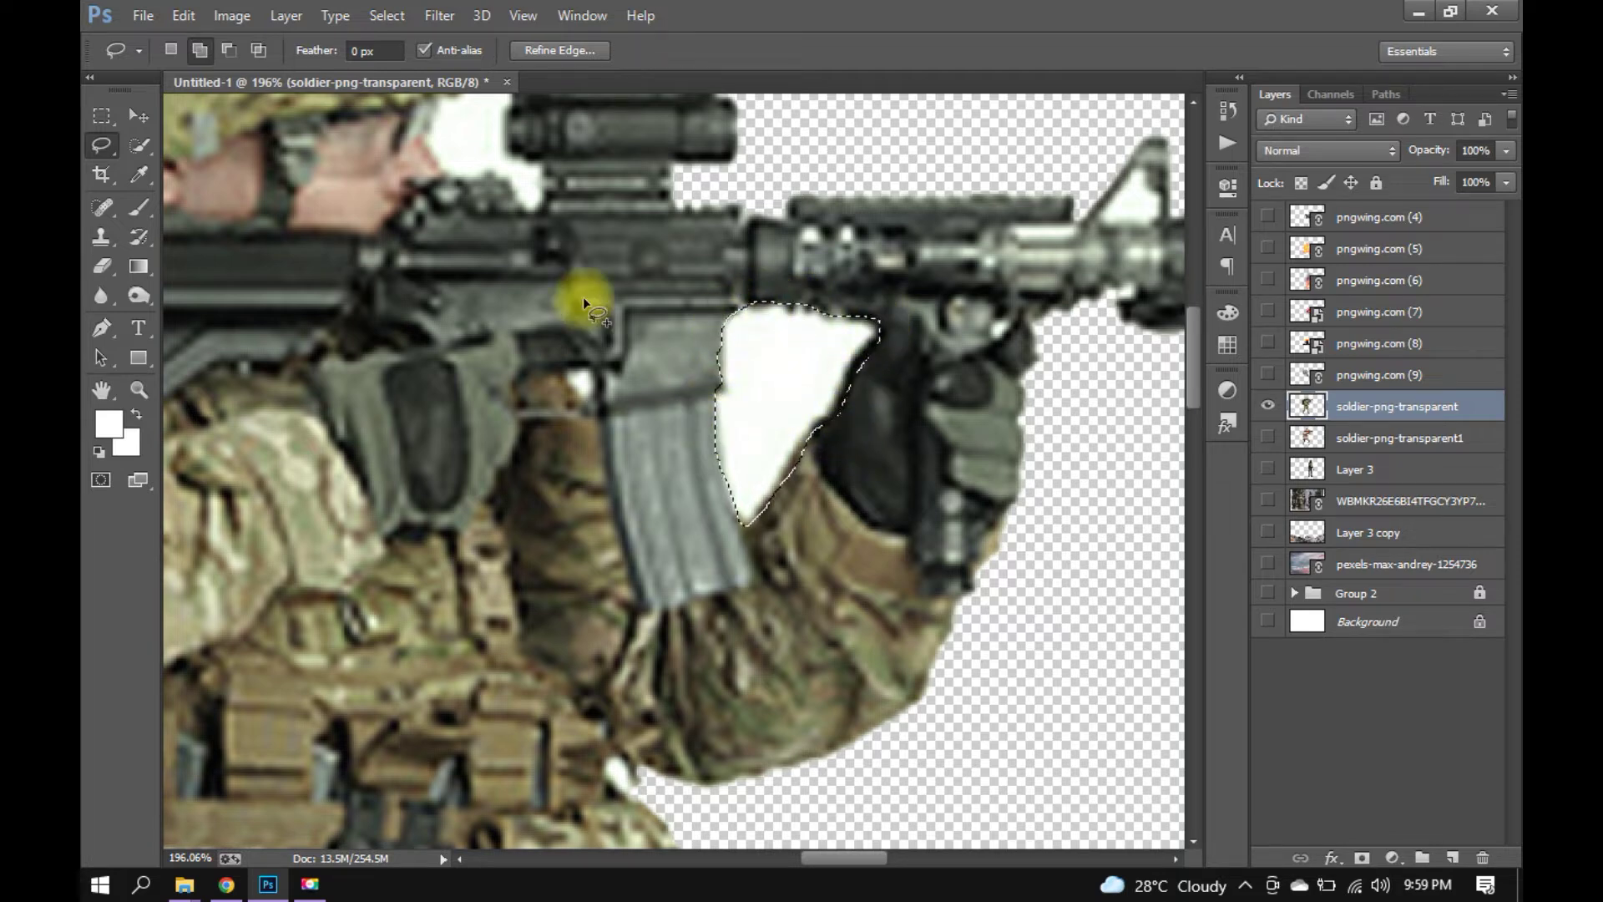
{"action": "scroll", "coordinate": [660, 351], "scroll_direction": "up", "scroll_amount": 3}
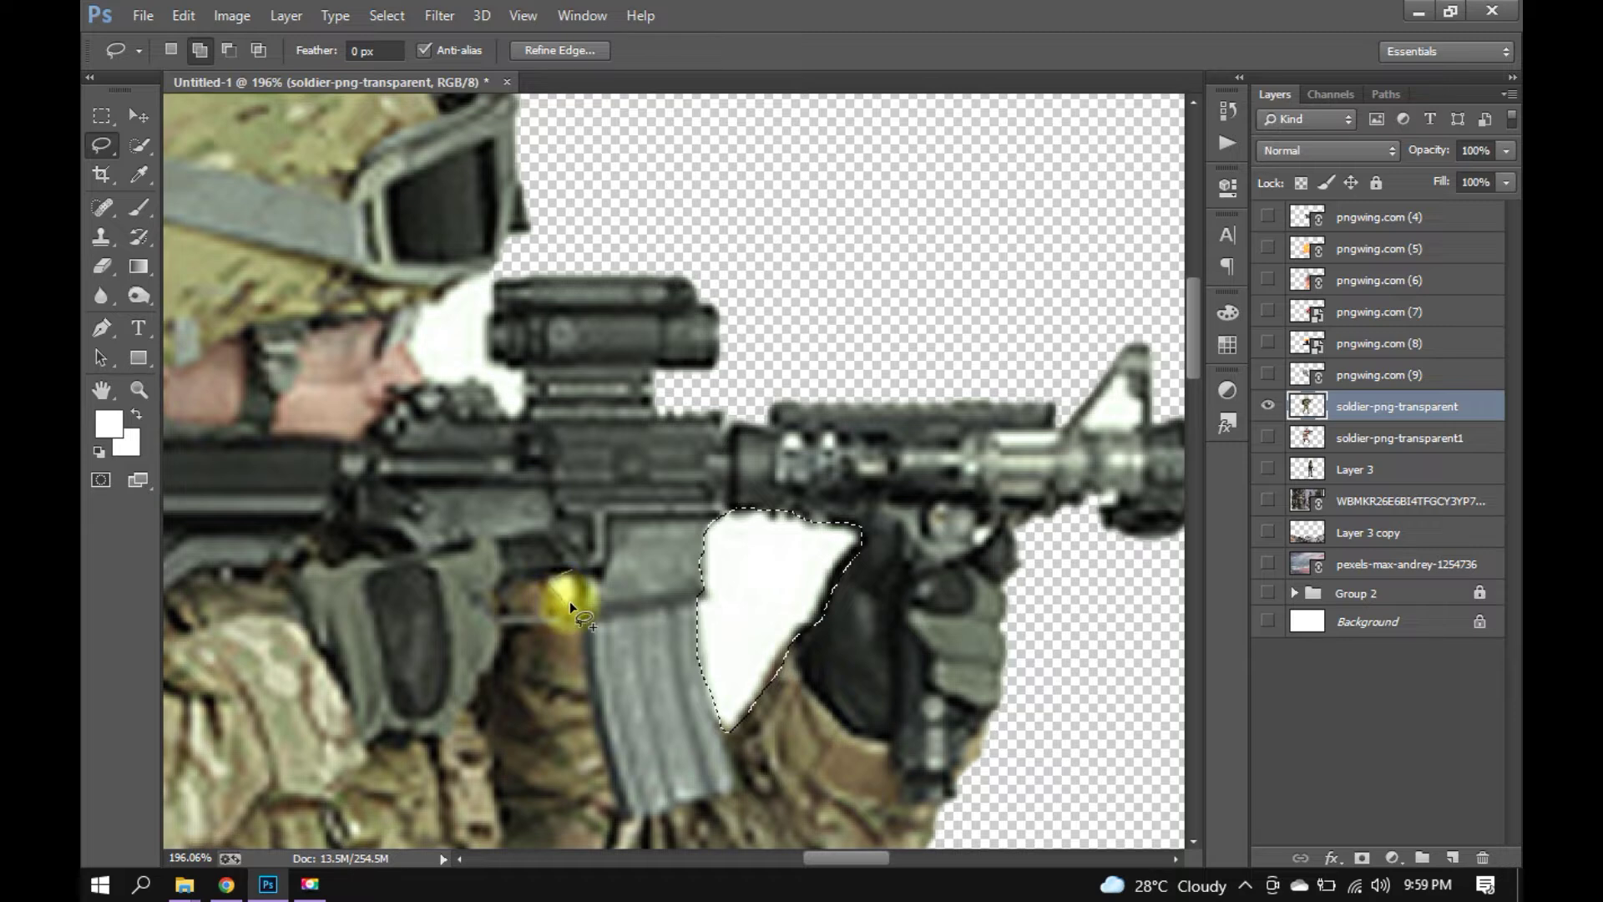
{"action": "left_click_drag", "start_coordinate": [567, 566], "coordinate": [565, 576]}
{"action": "left_click_drag", "start_coordinate": [519, 430], "coordinate": [429, 395]}
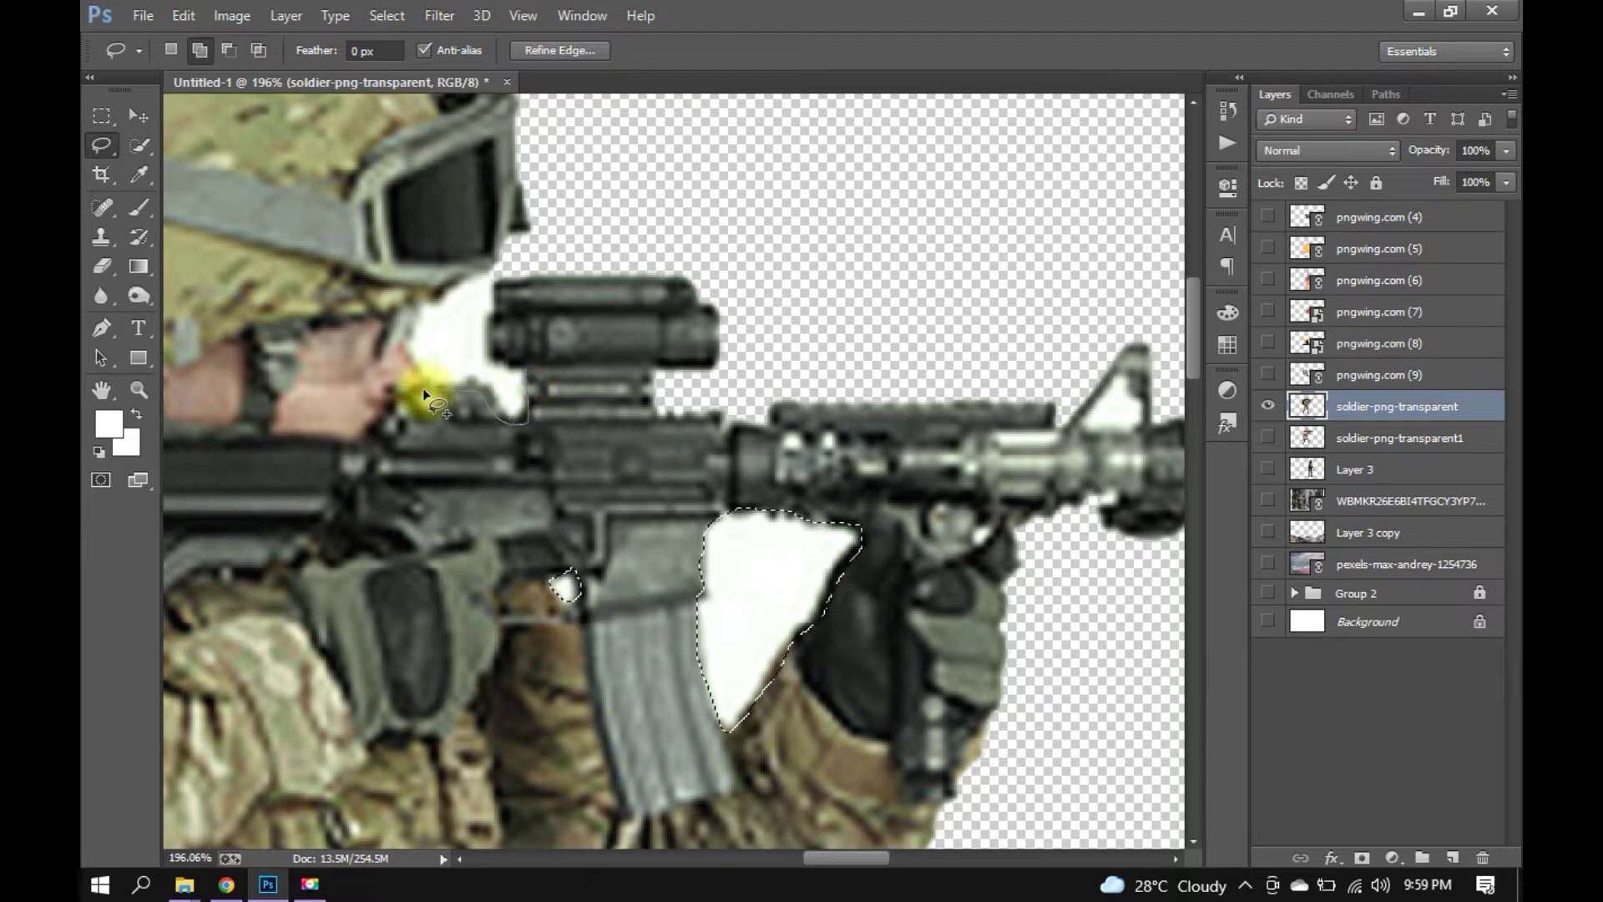
{"action": "left_click_drag", "start_coordinate": [411, 310], "coordinate": [462, 275]}
{"action": "left_click_drag", "start_coordinate": [514, 367], "coordinate": [531, 390]}
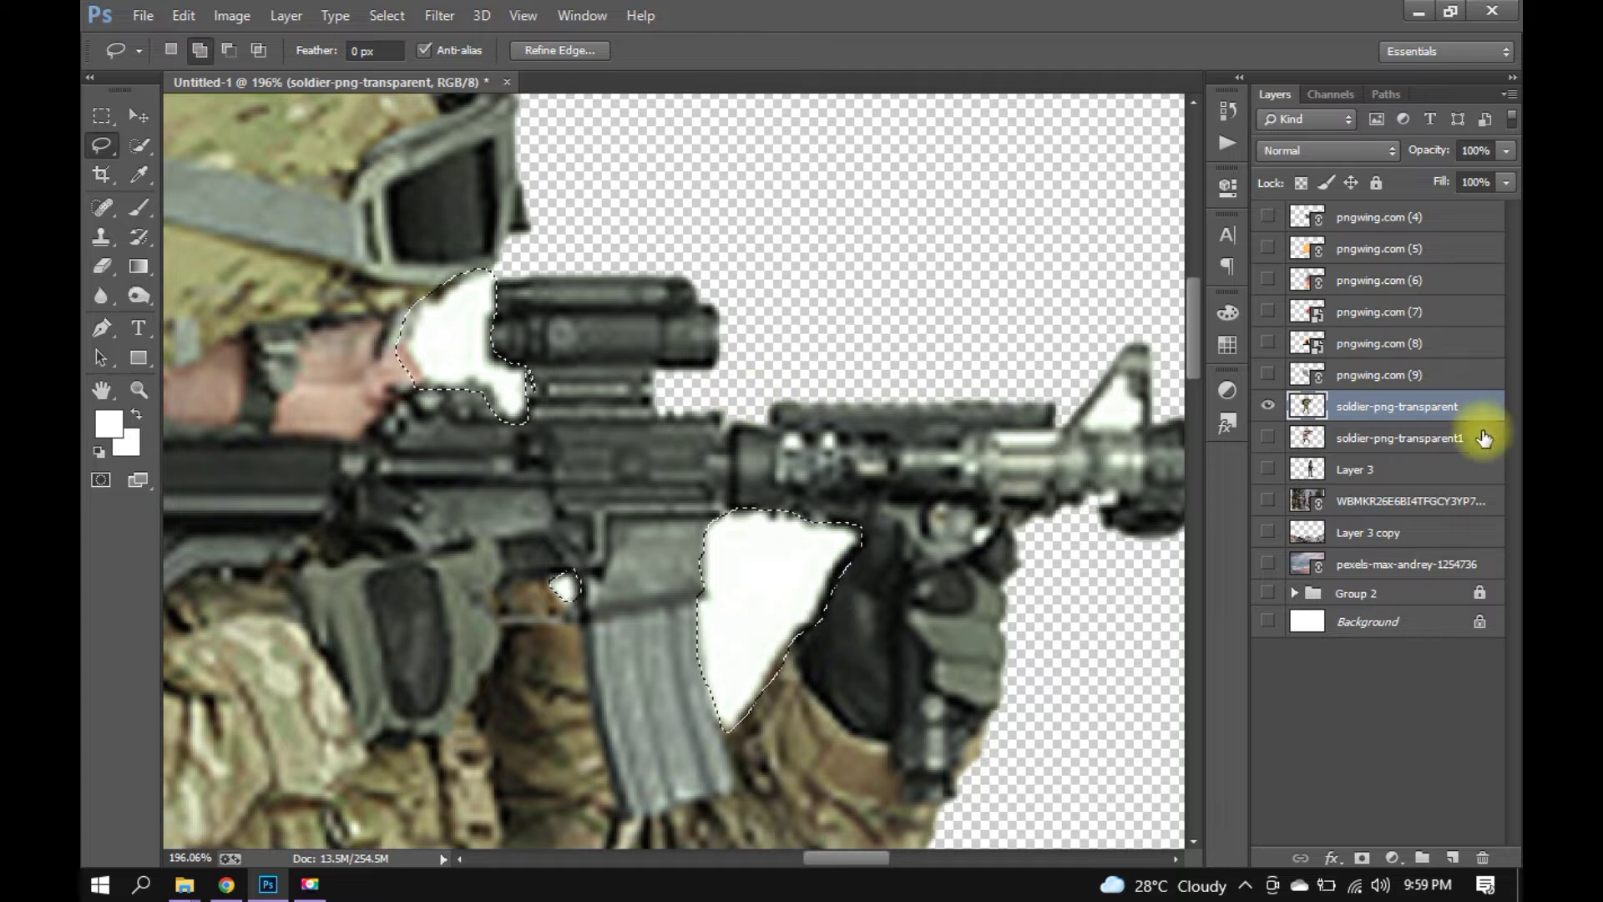
{"action": "left_click", "coordinate": [1362, 858]}
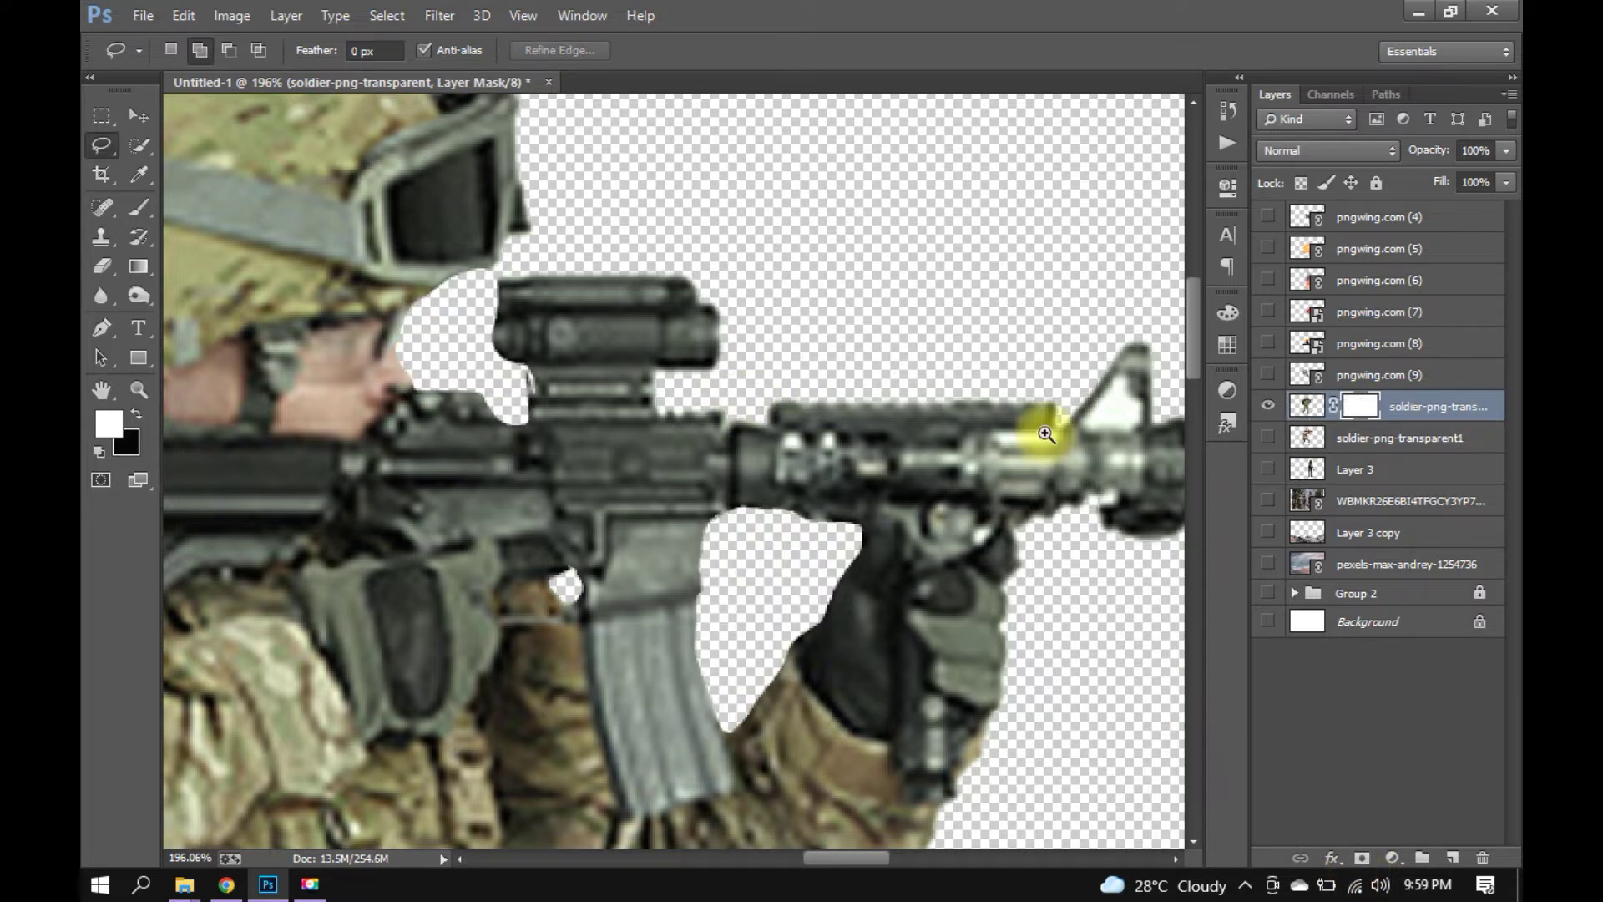
{"action": "left_click_drag", "start_coordinate": [1038, 423], "coordinate": [960, 510]}
Hide the backpack soldier, delete the street photo layer, and show the mountain backdrop layers.
{"action": "key", "text": "v"}
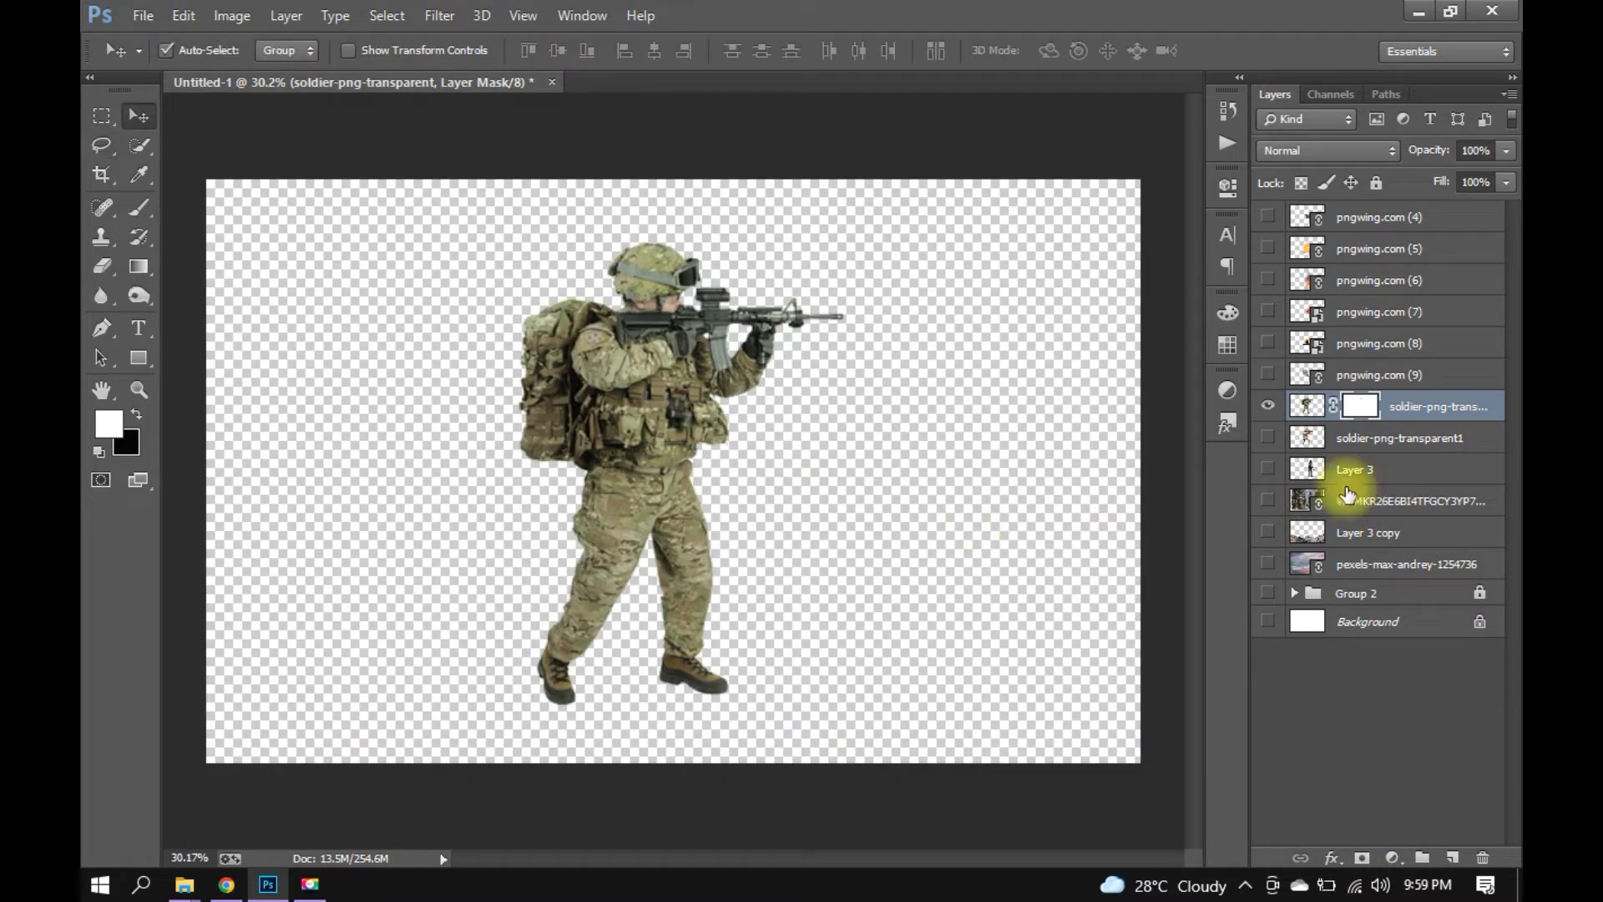
{"action": "left_click", "coordinate": [1267, 405]}
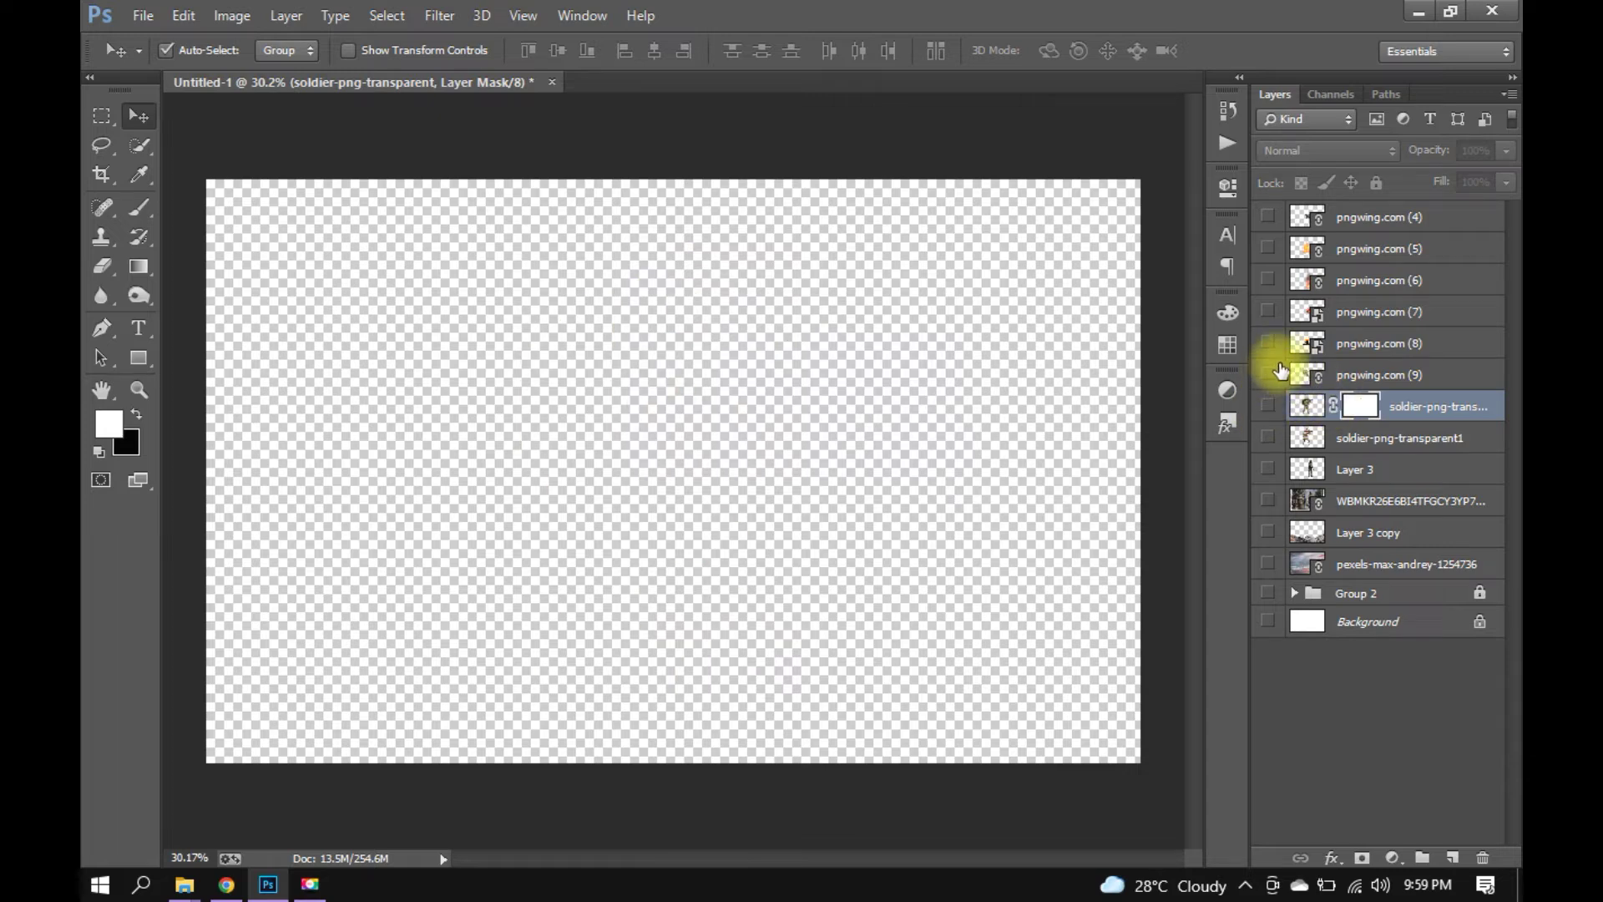
{"action": "left_click", "coordinate": [1267, 500]}
{"action": "left_click", "coordinate": [1302, 501]}
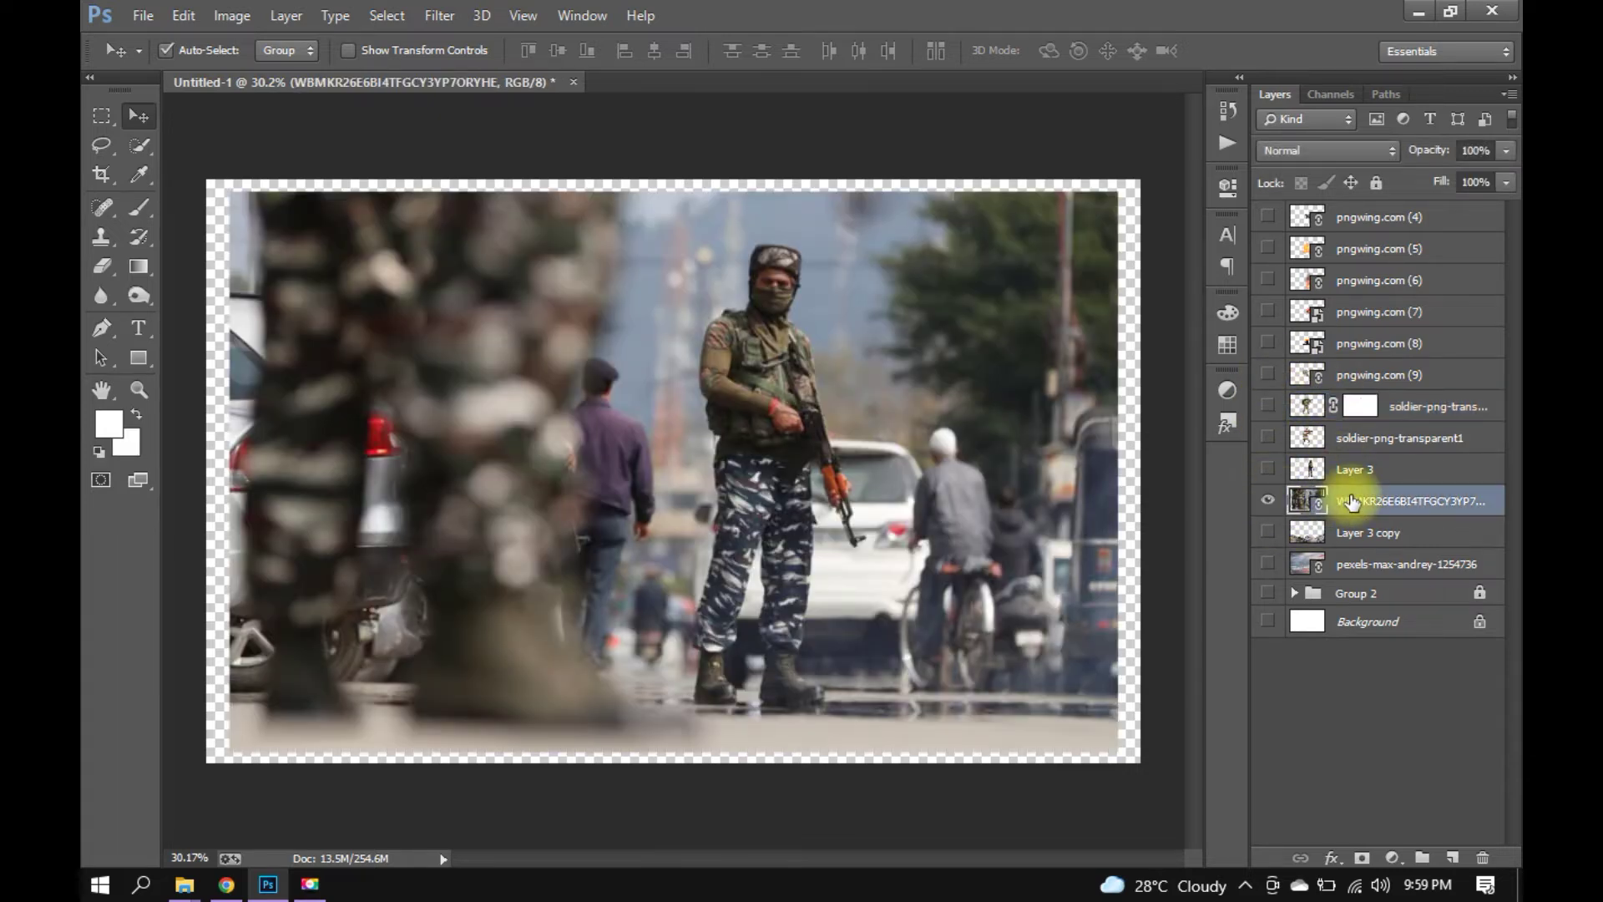
{"action": "key", "text": "Delete"}
{"action": "left_click_drag", "start_coordinate": [1269, 532], "coordinate": [1267, 406]}
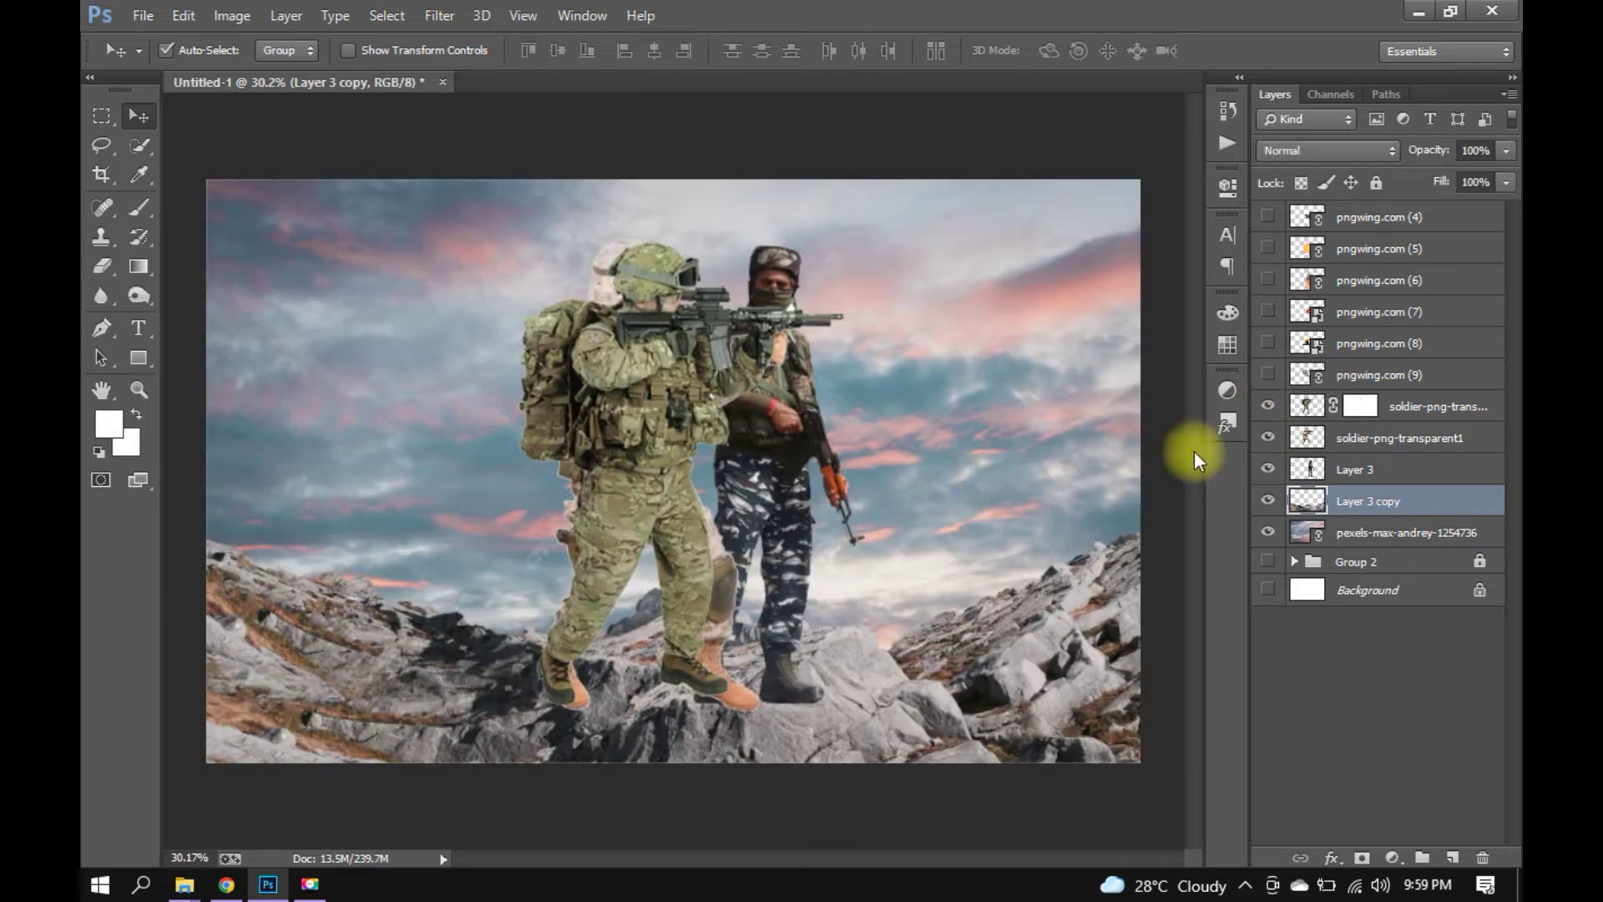
{"action": "left_click_drag", "start_coordinate": [1266, 468], "coordinate": [1268, 406]}
Move the Layer 3 soldier up-left and scale him down.
{"action": "left_click", "coordinate": [1267, 470]}
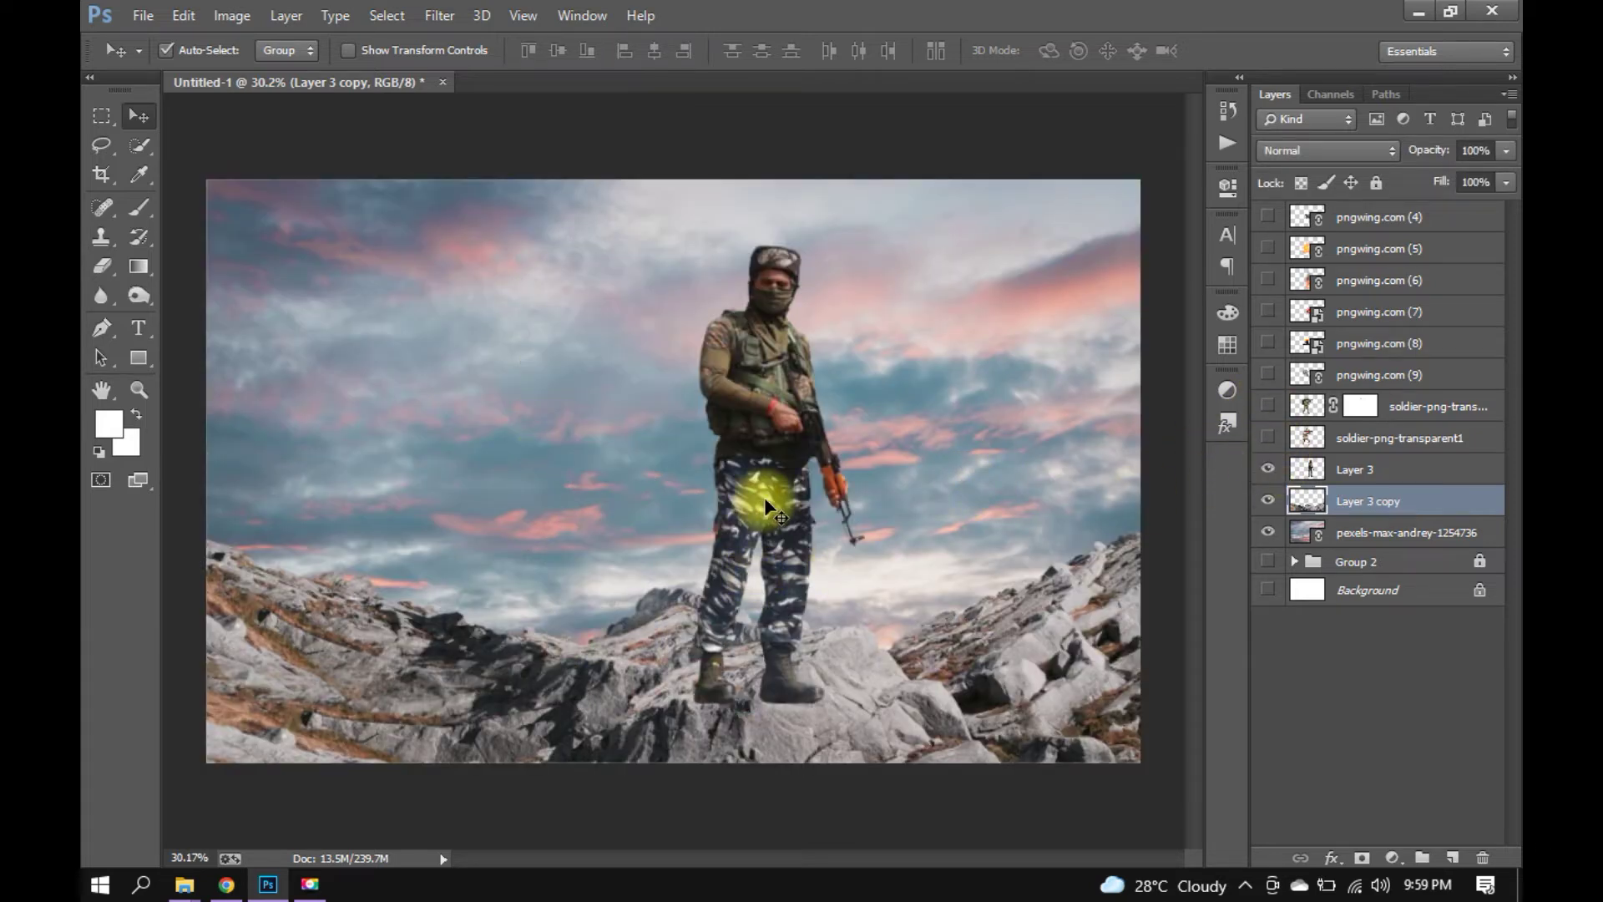
{"action": "left_click_drag", "start_coordinate": [764, 497], "coordinate": [704, 463]}
{"action": "key", "text": "ctrl+t"}
{"action": "mouse_move", "coordinate": [801, 204]}
{"action": "left_mouse_down"}
{"action": "mouse_move", "coordinate": [727, 392]}
{"action": "mouse_move", "coordinate": [765, 302]}
{"action": "left_mouse_up"}
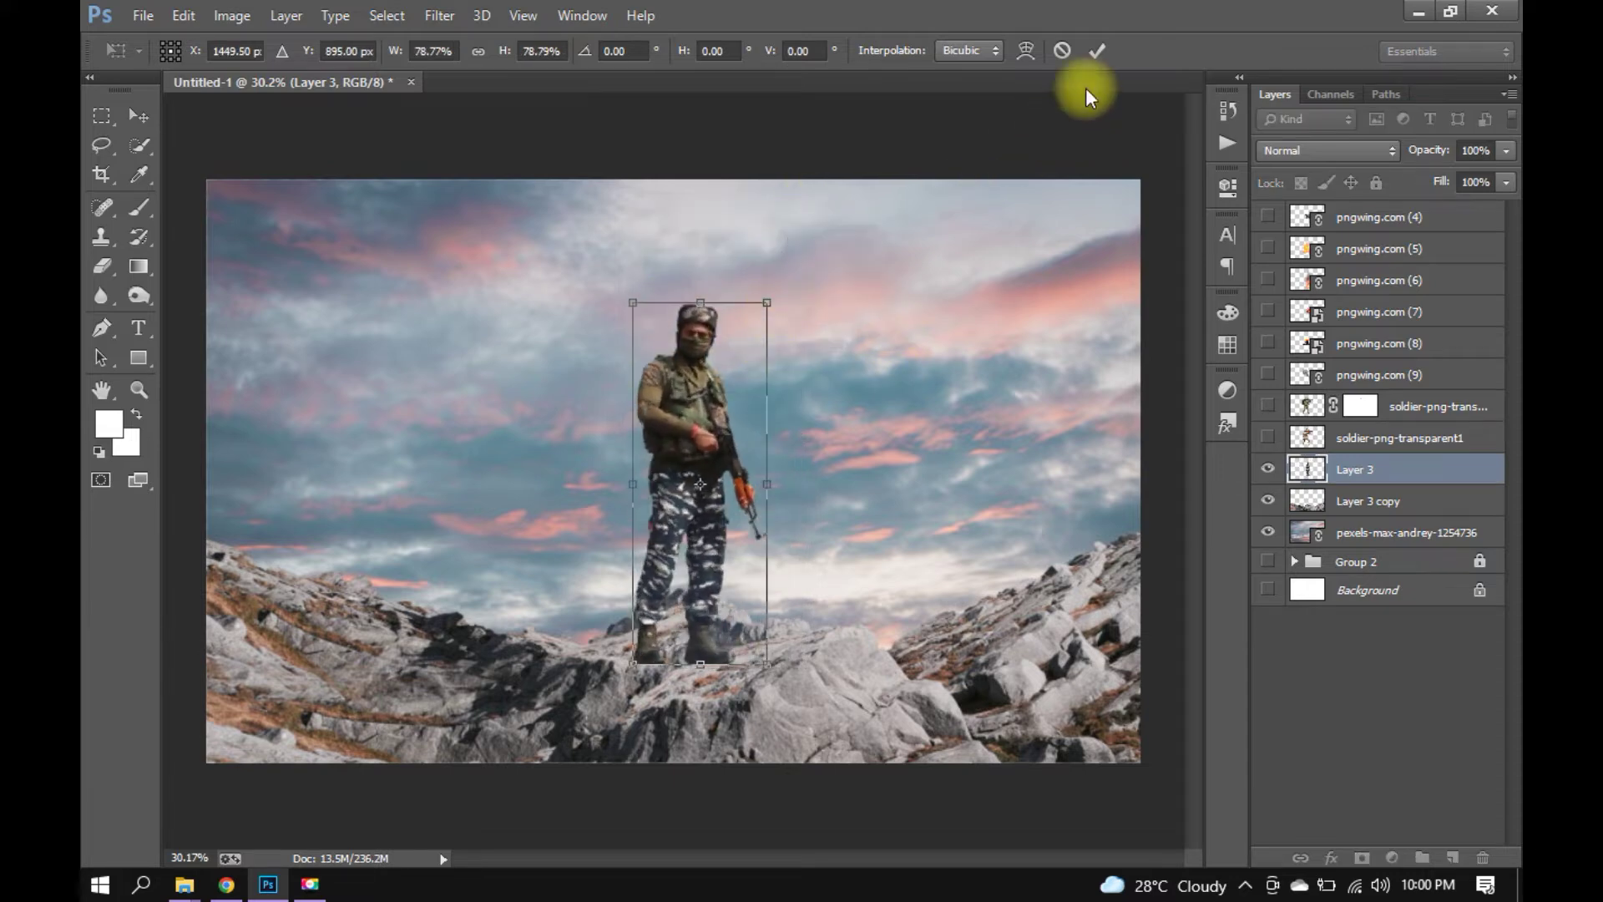
{"action": "left_click", "coordinate": [1097, 55]}
Place Layer 3 below Layer 3 copy, position the soldier, and lower him with the rocks.
{"action": "left_click_drag", "start_coordinate": [1360, 471], "coordinate": [1317, 508]}
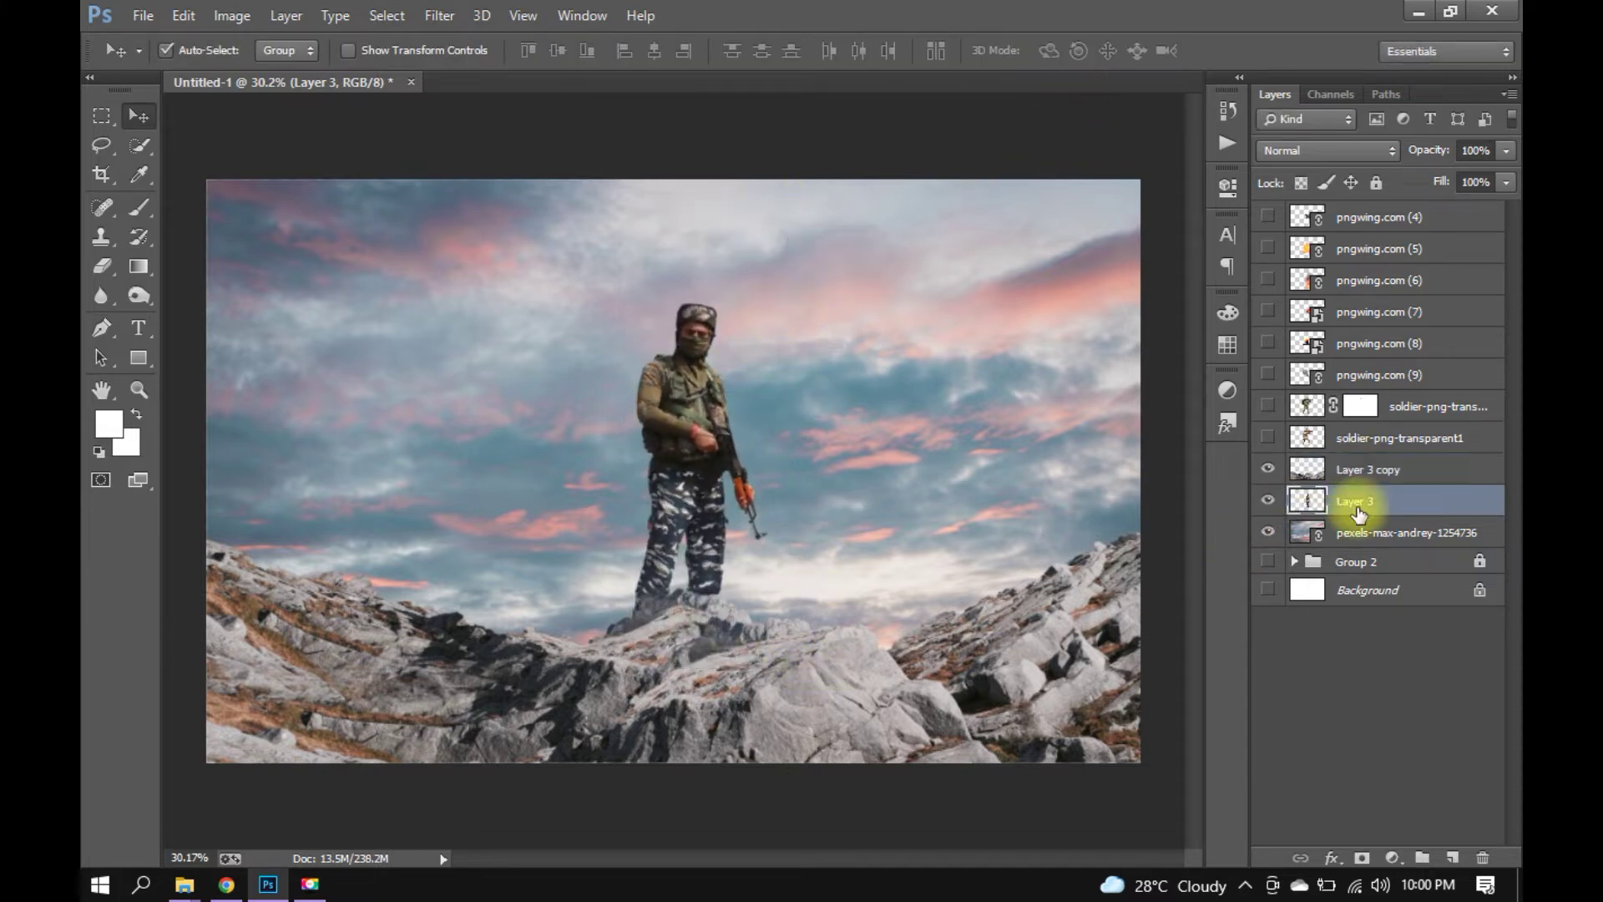
{"action": "left_click_drag", "start_coordinate": [695, 514], "coordinate": [702, 477]}
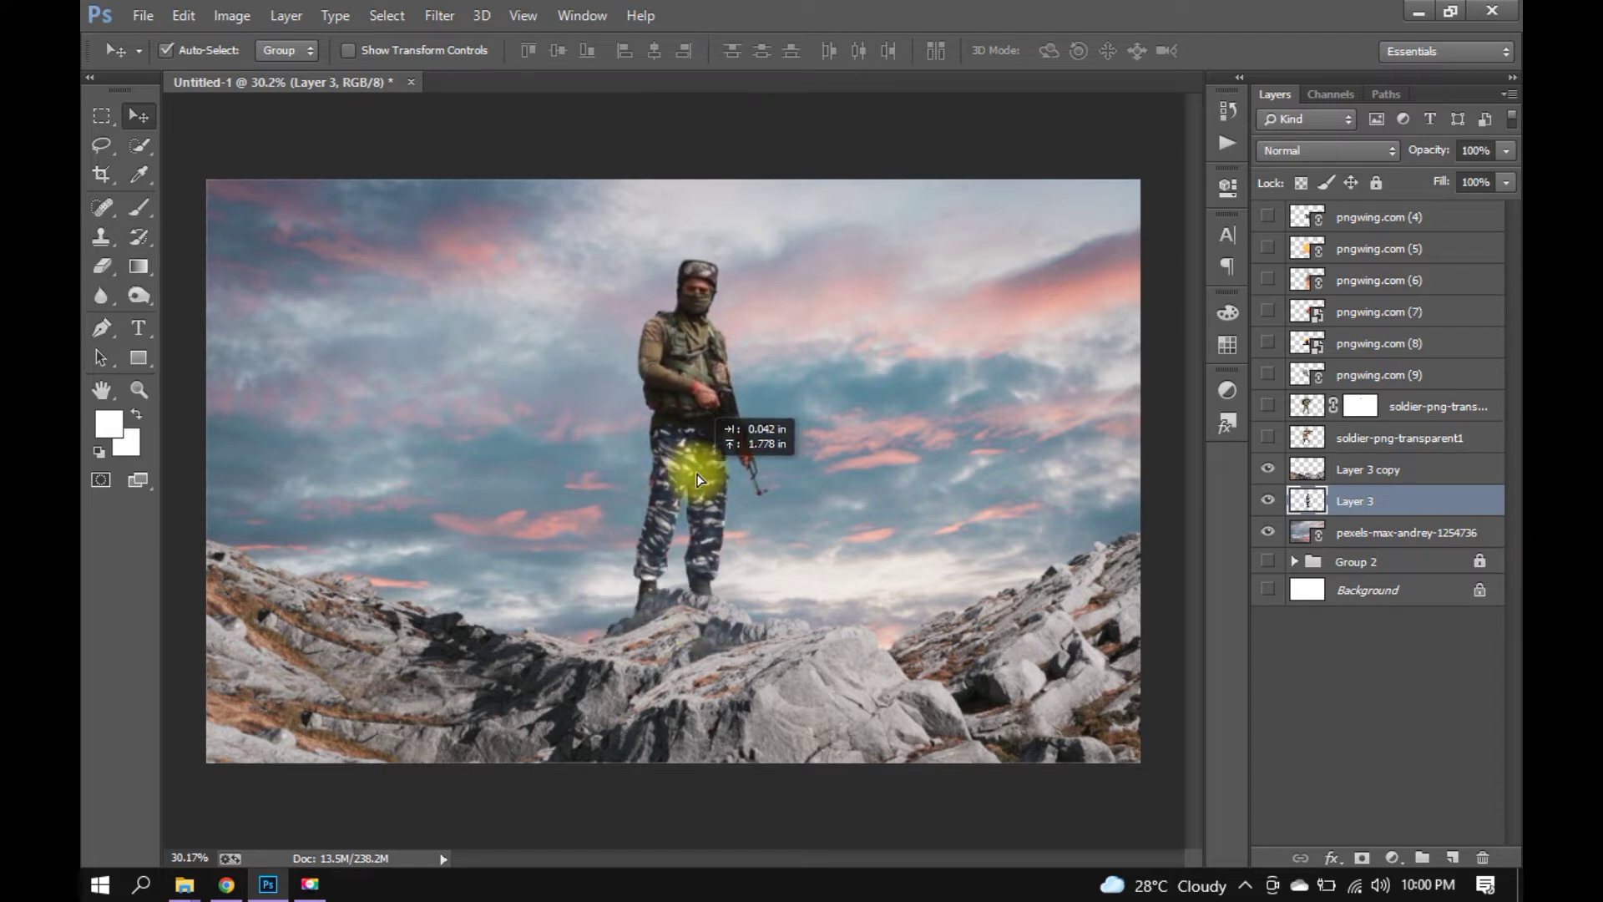
{"action": "left_click_drag", "start_coordinate": [703, 476], "coordinate": [693, 472]}
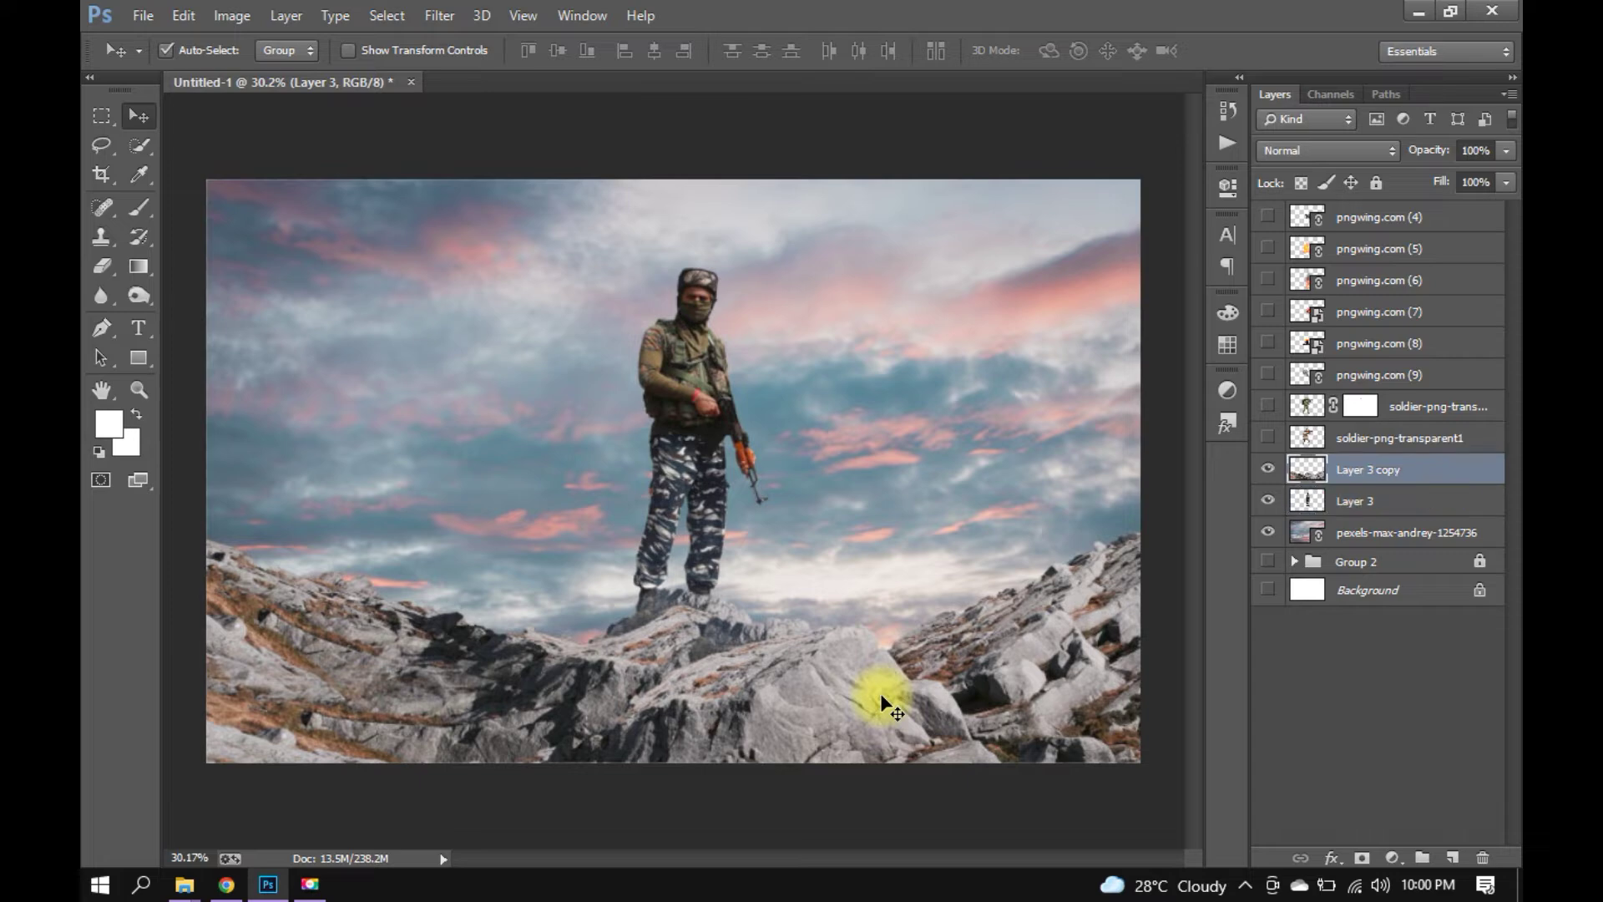
{"action": "left_click", "coordinate": [751, 652], "text": "shift"}
{"action": "mouse_move", "coordinate": [760, 682]}
{"action": "left_mouse_down"}
{"action": "mouse_move", "coordinate": [761, 731]}
{"action": "mouse_move", "coordinate": [776, 735]}
{"action": "left_mouse_up"}
Show the soldier-png-transparent1 layer, shrink it, and place the small soldier on the left rocks.
{"action": "left_click", "coordinate": [784, 793]}
{"action": "left_click", "coordinate": [1267, 437]}
{"action": "left_click_drag", "start_coordinate": [585, 425], "coordinate": [334, 465]}
{"action": "key", "text": "ctrl+t"}
{"action": "mouse_move", "coordinate": [583, 275]}
{"action": "left_mouse_down"}
{"action": "mouse_move", "coordinate": [429, 375]}
{"action": "mouse_move", "coordinate": [329, 519]}
{"action": "mouse_move", "coordinate": [391, 558]}
{"action": "left_mouse_up"}
{"action": "key", "text": "Return"}
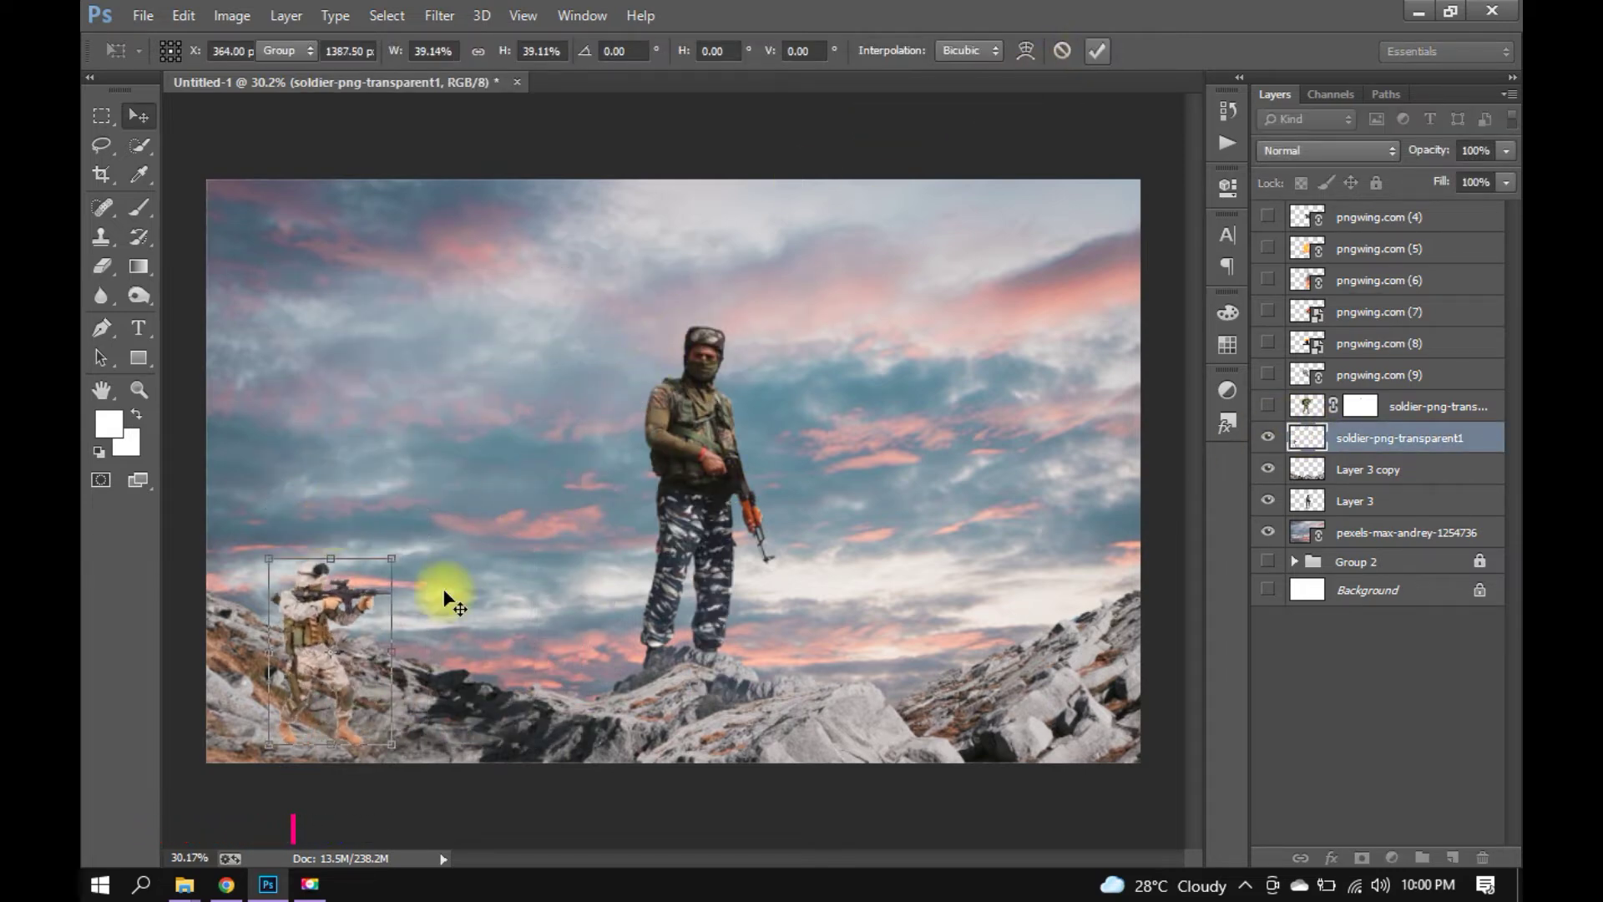
{"action": "left_click_drag", "start_coordinate": [313, 637], "coordinate": [267, 547]}
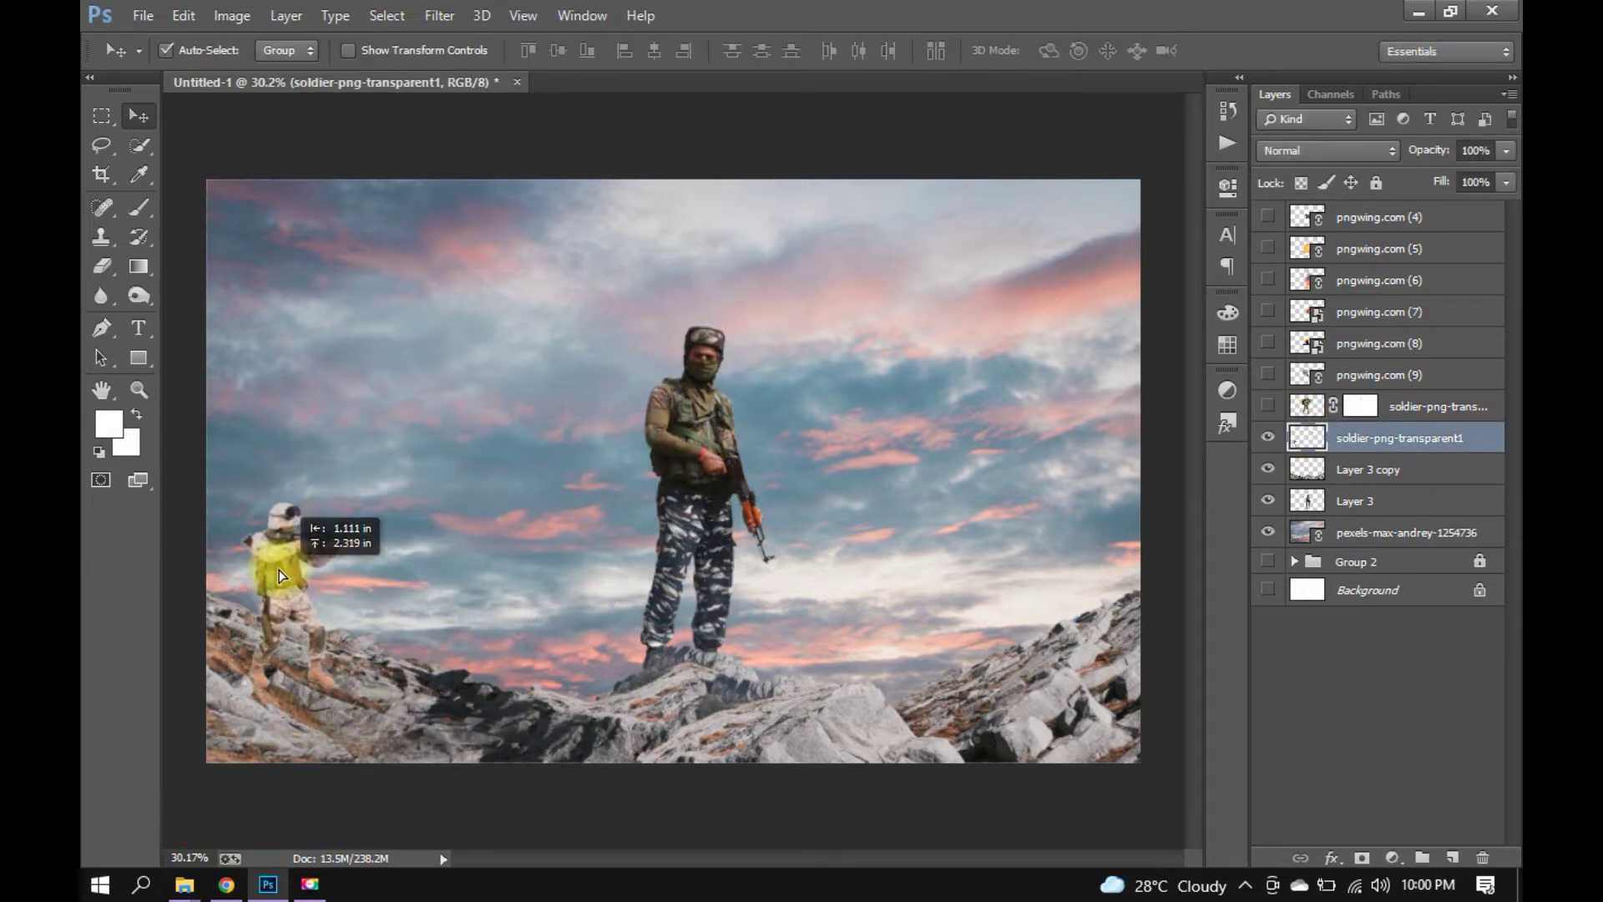
Convert the masked green soldier to a Smart Object, then shrink it and move it left.
{"action": "left_click", "coordinate": [1267, 406]}
{"action": "key", "text": "ctrl+t"}
{"action": "left_click", "coordinate": [1065, 50]}
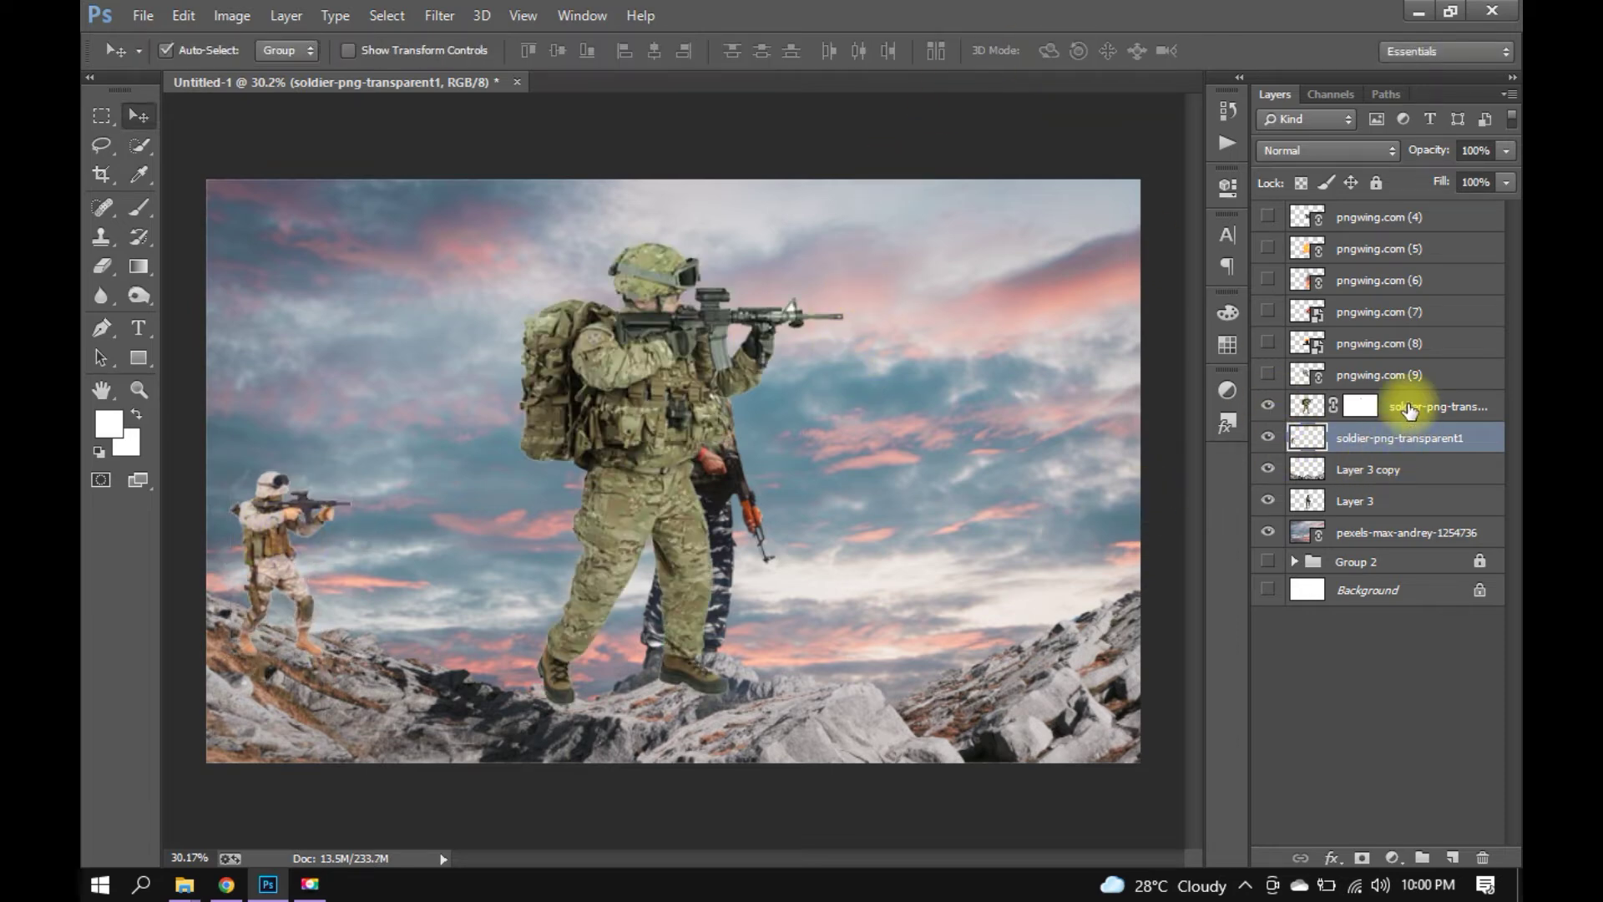
{"action": "right_click", "coordinate": [1411, 406]}
{"action": "left_click", "coordinate": [1017, 280]}
{"action": "key", "text": "ctrl+t"}
{"action": "mouse_move", "coordinate": [834, 242]}
{"action": "left_mouse_down"}
{"action": "mouse_move", "coordinate": [562, 526]}
{"action": "mouse_move", "coordinate": [571, 574]}
{"action": "mouse_move", "coordinate": [403, 526]}
{"action": "mouse_move", "coordinate": [291, 526]}
{"action": "mouse_move", "coordinate": [376, 458]}
{"action": "left_mouse_up"}
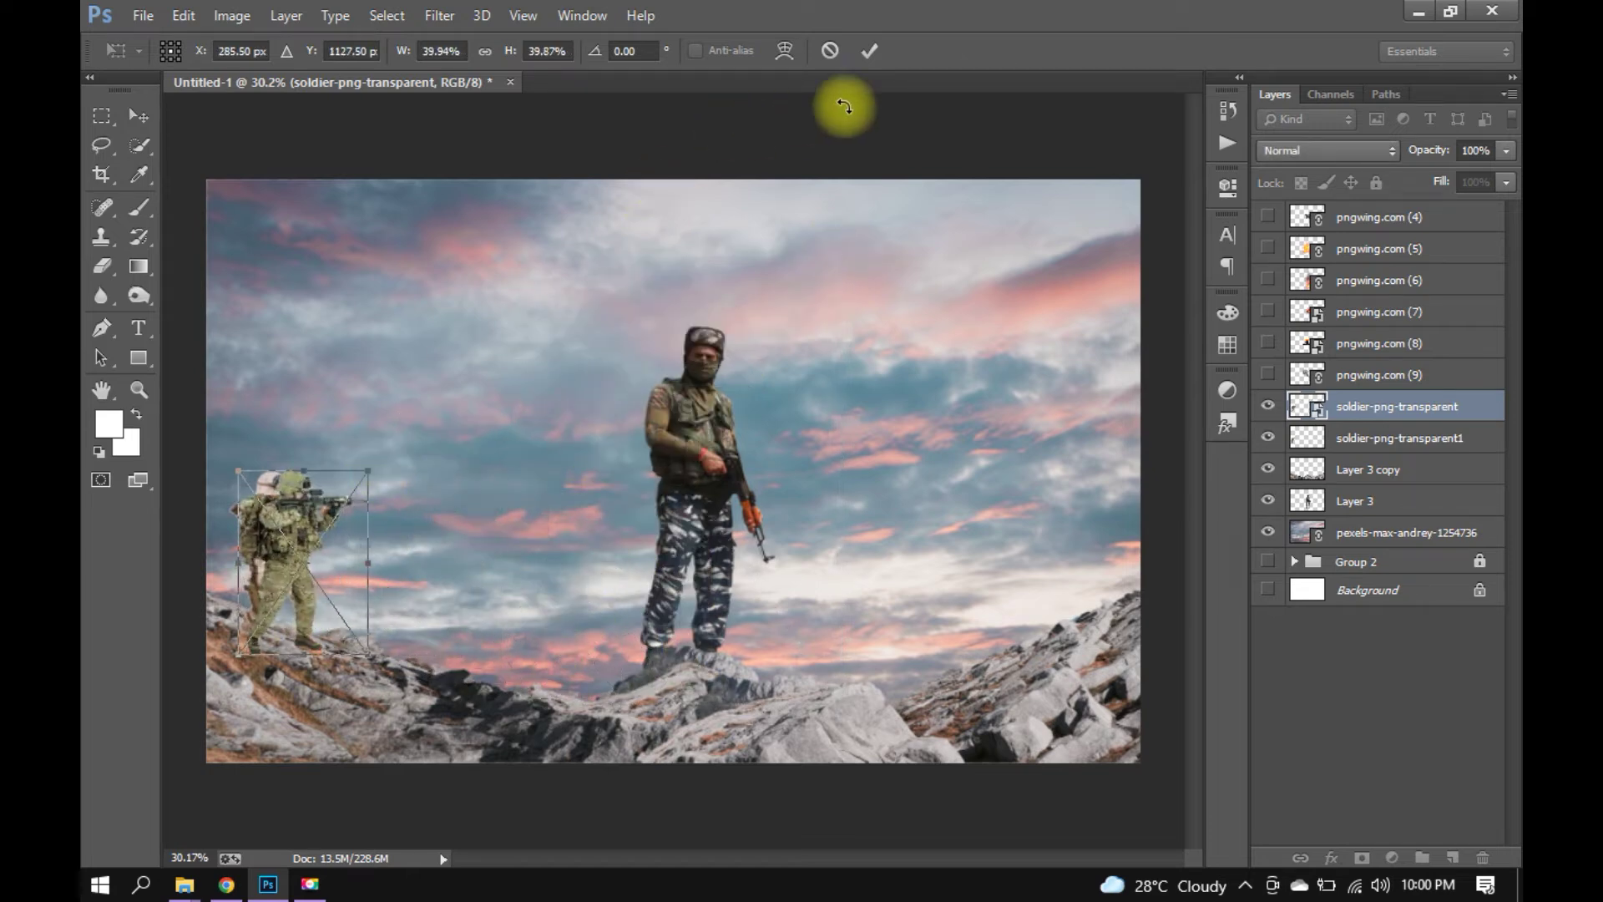
{"action": "left_click", "coordinate": [869, 50]}
Move both small soldier layers below Layer 3, and reposition and horizontally flip the green soldier.
{"action": "left_click", "coordinate": [1372, 438], "text": "shift"}
{"action": "left_click_drag", "start_coordinate": [1377, 443], "coordinate": [1382, 516]}
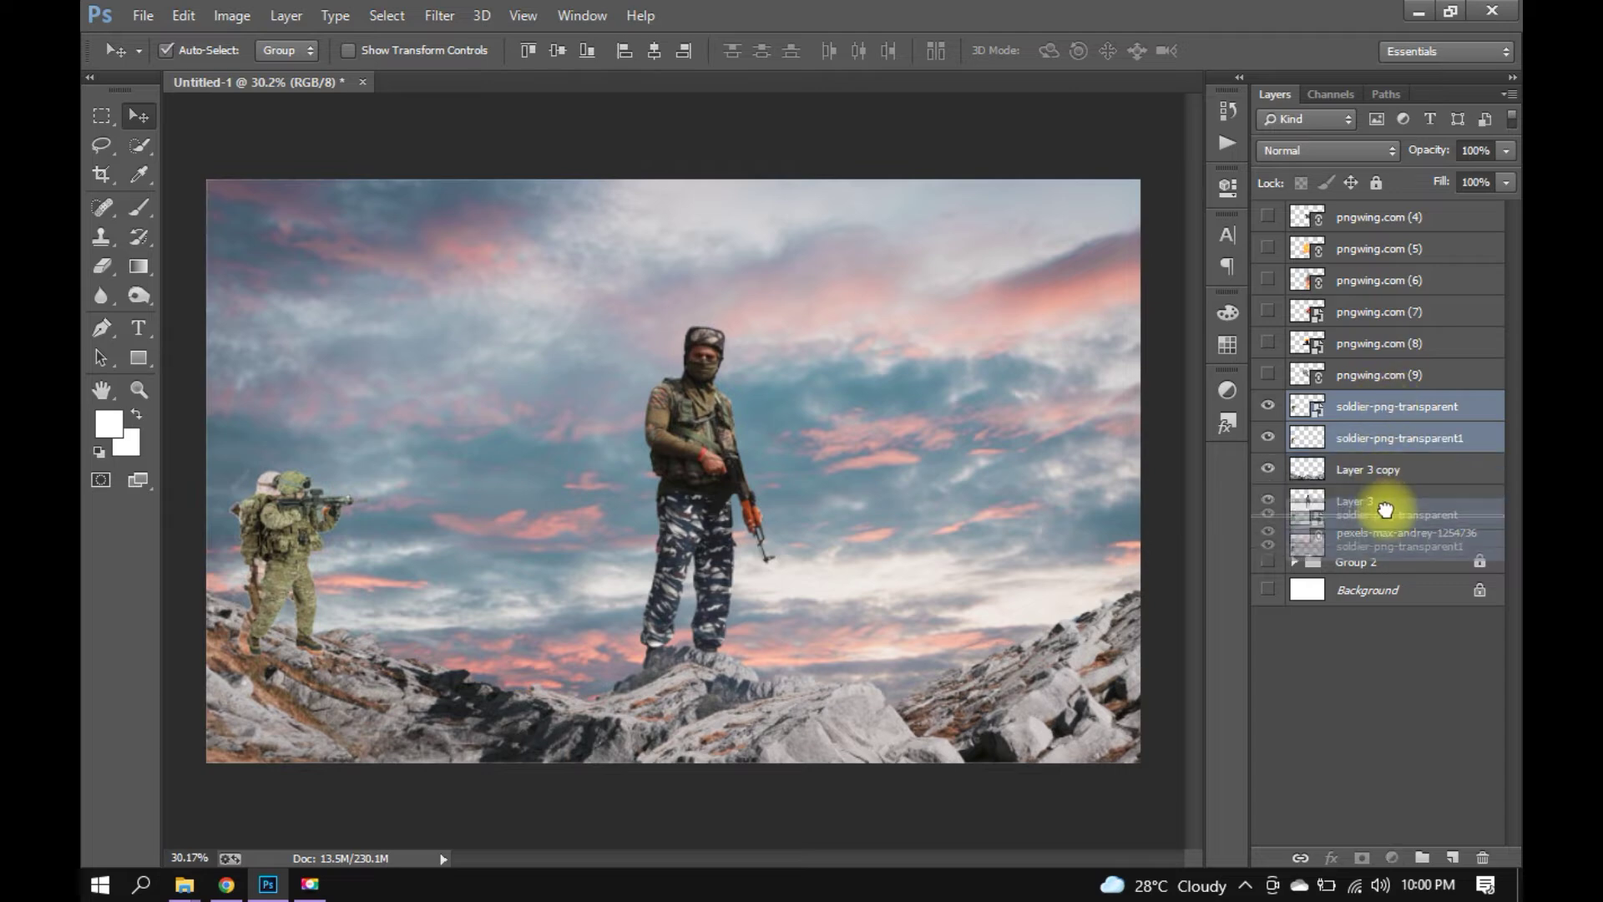
{"action": "left_click_drag", "start_coordinate": [292, 542], "coordinate": [384, 576]}
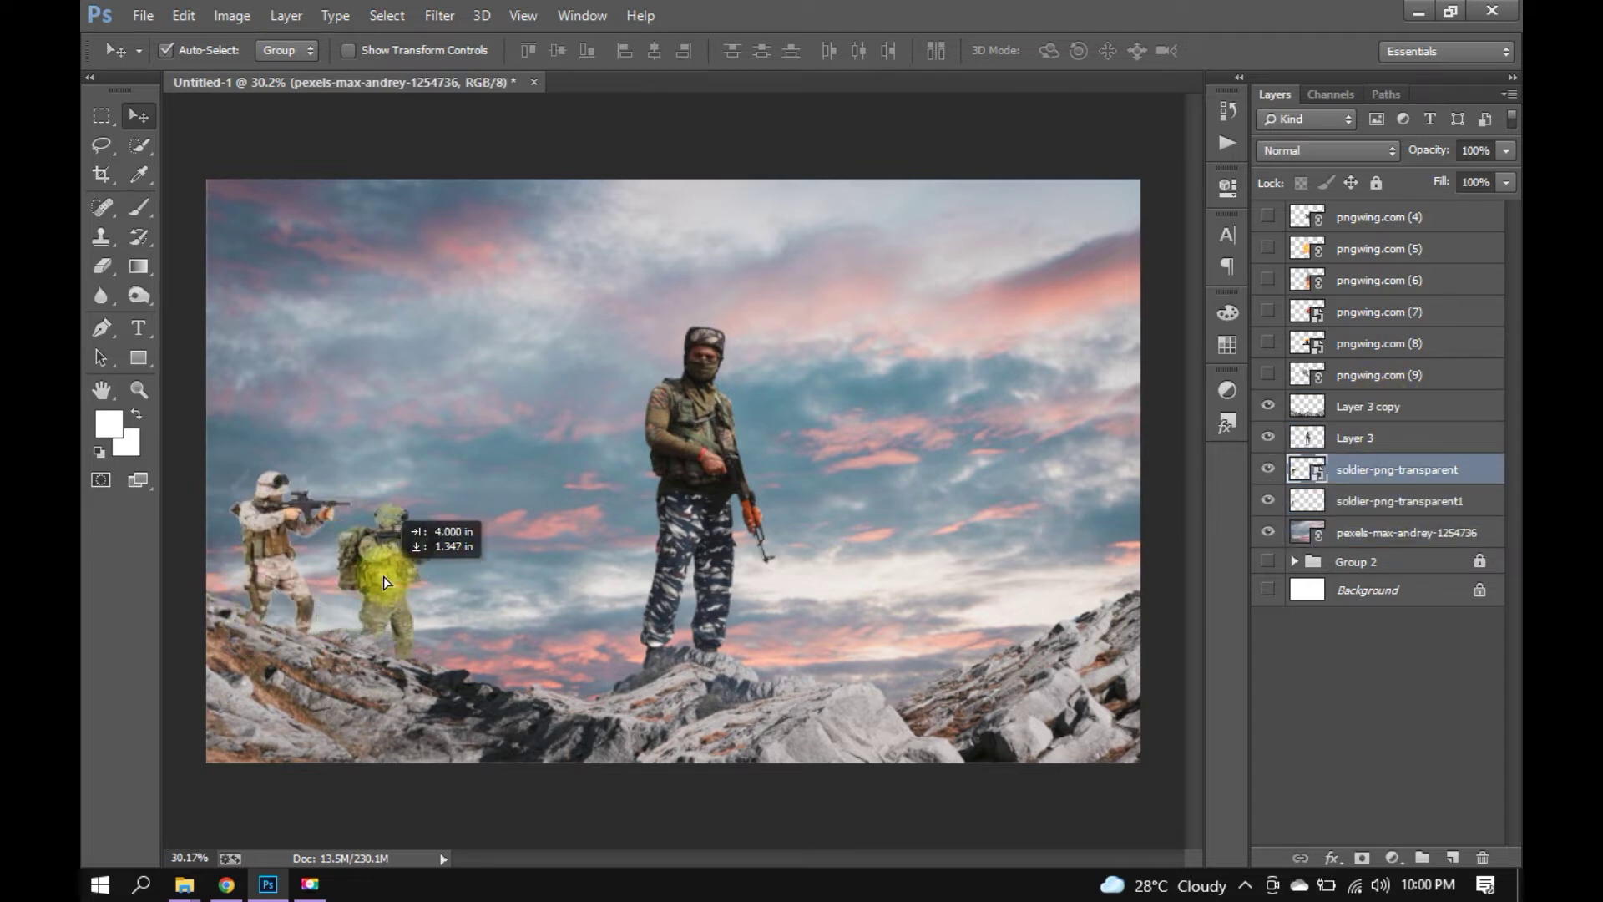
{"action": "key", "text": "ctrl+t"}
{"action": "right_click", "coordinate": [528, 555]}
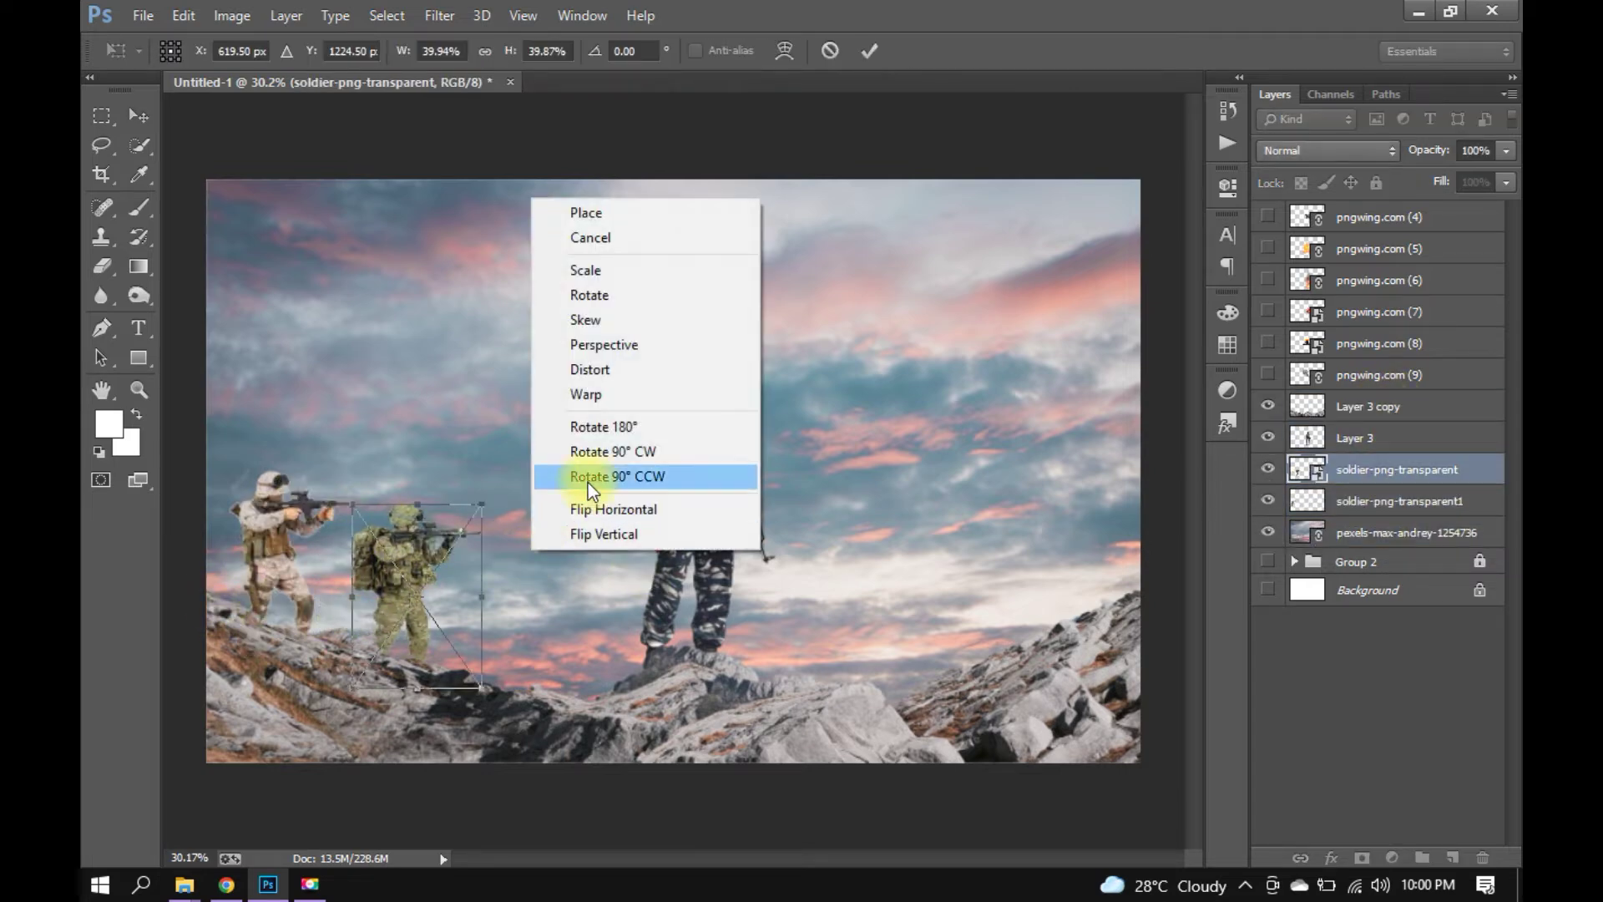
{"action": "left_click", "coordinate": [589, 500]}
{"action": "double_click", "coordinate": [428, 570]}
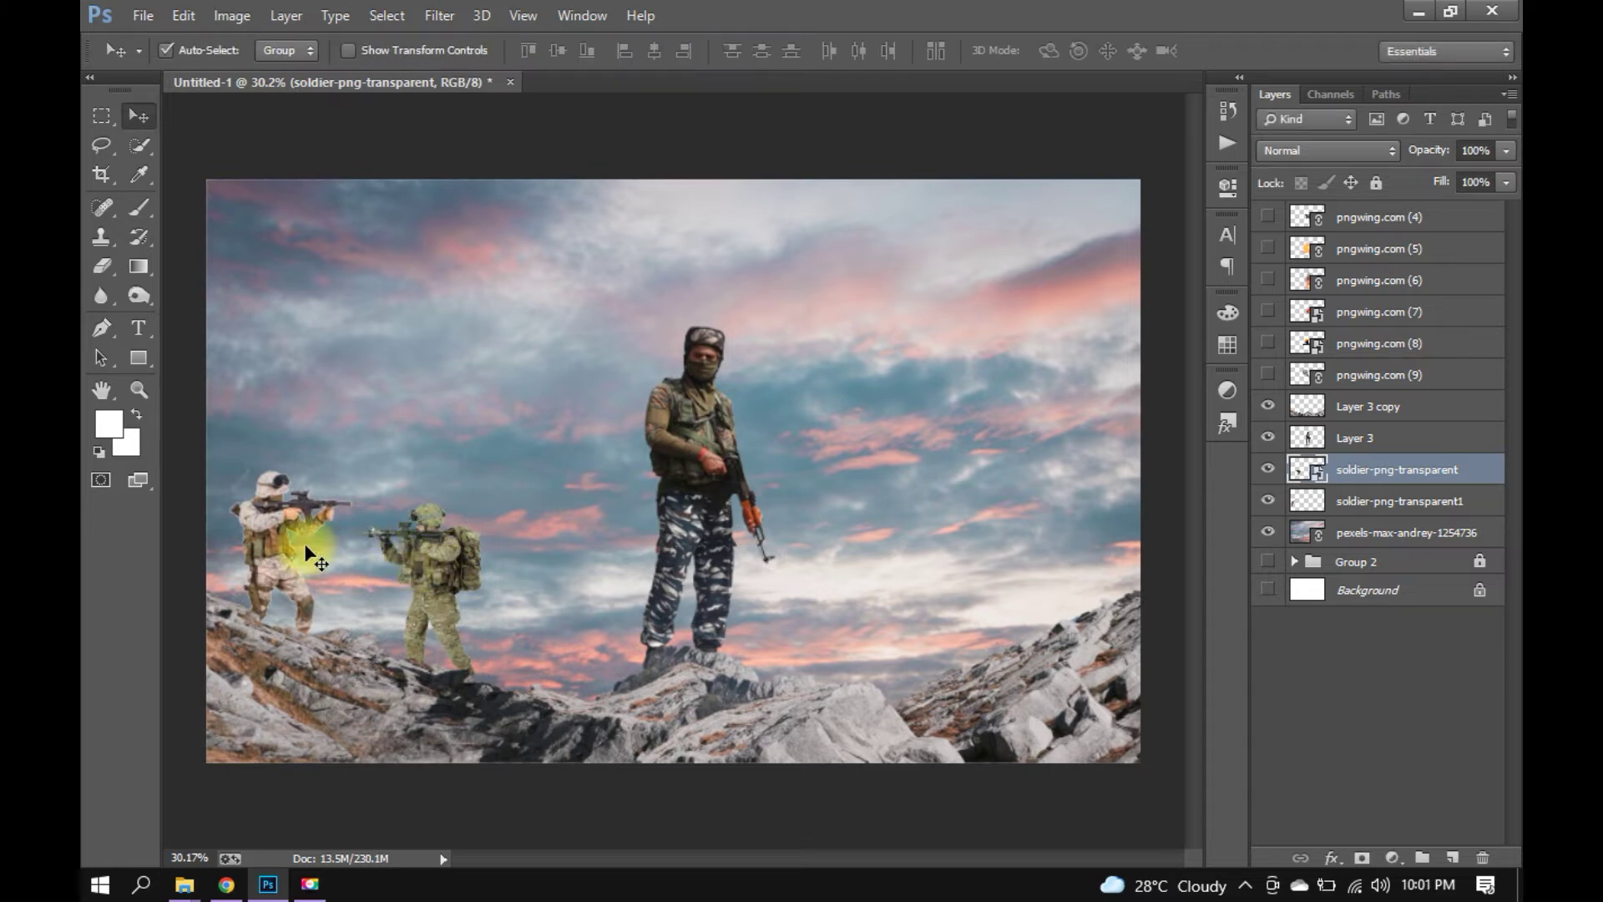
Tilt the green soldier about 10.8° and the desert soldier about 9.5°, then dismiss the error.
{"action": "key", "text": "ctrl+t"}
{"action": "left_click_drag", "start_coordinate": [519, 583], "coordinate": [522, 607]}
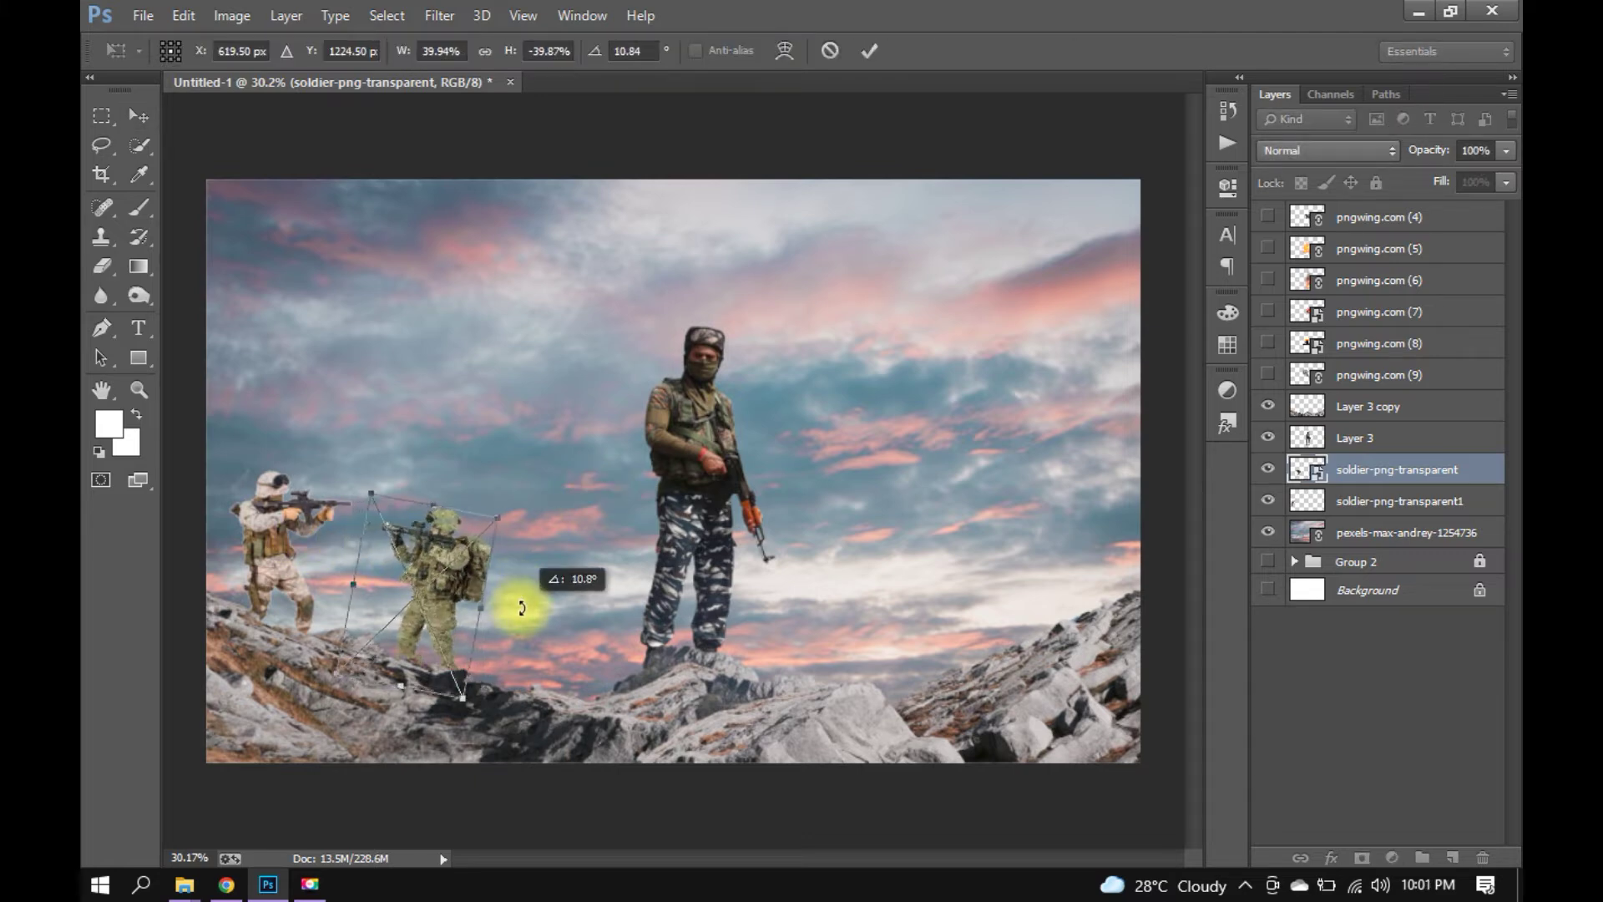
{"action": "key", "text": "Return"}
{"action": "left_click", "coordinate": [273, 521]}
{"action": "key", "text": "ctrl+t"}
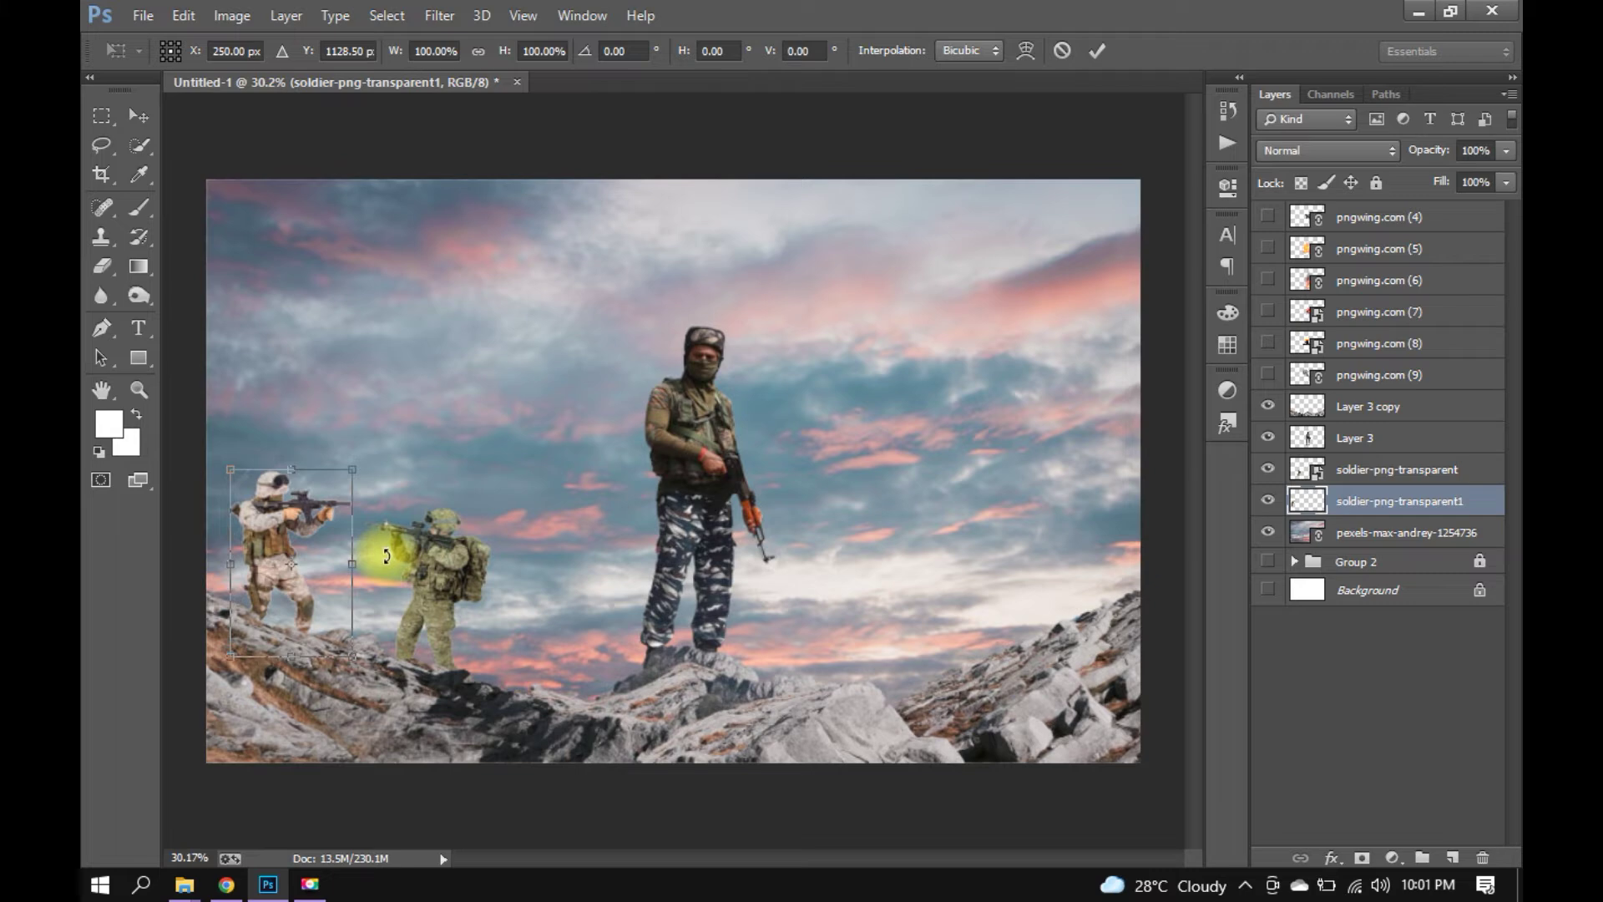
{"action": "left_click_drag", "start_coordinate": [372, 580], "coordinate": [389, 571]}
{"action": "double_click", "coordinate": [512, 588]}
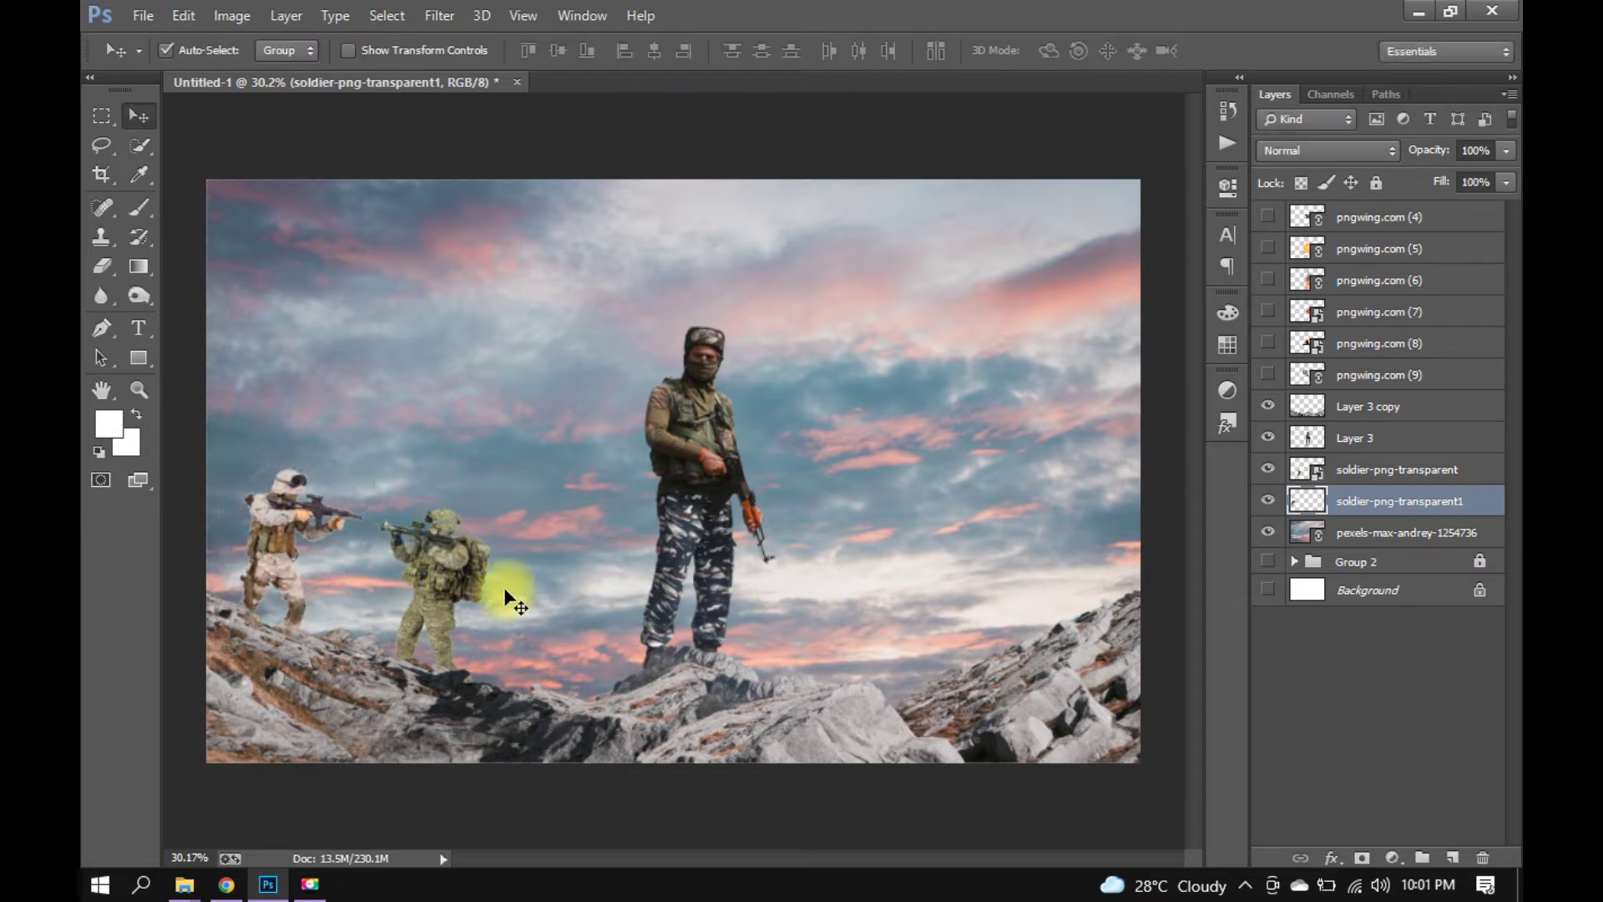
{"action": "left_click", "coordinate": [283, 522]}
{"action": "left_click", "coordinate": [784, 354]}
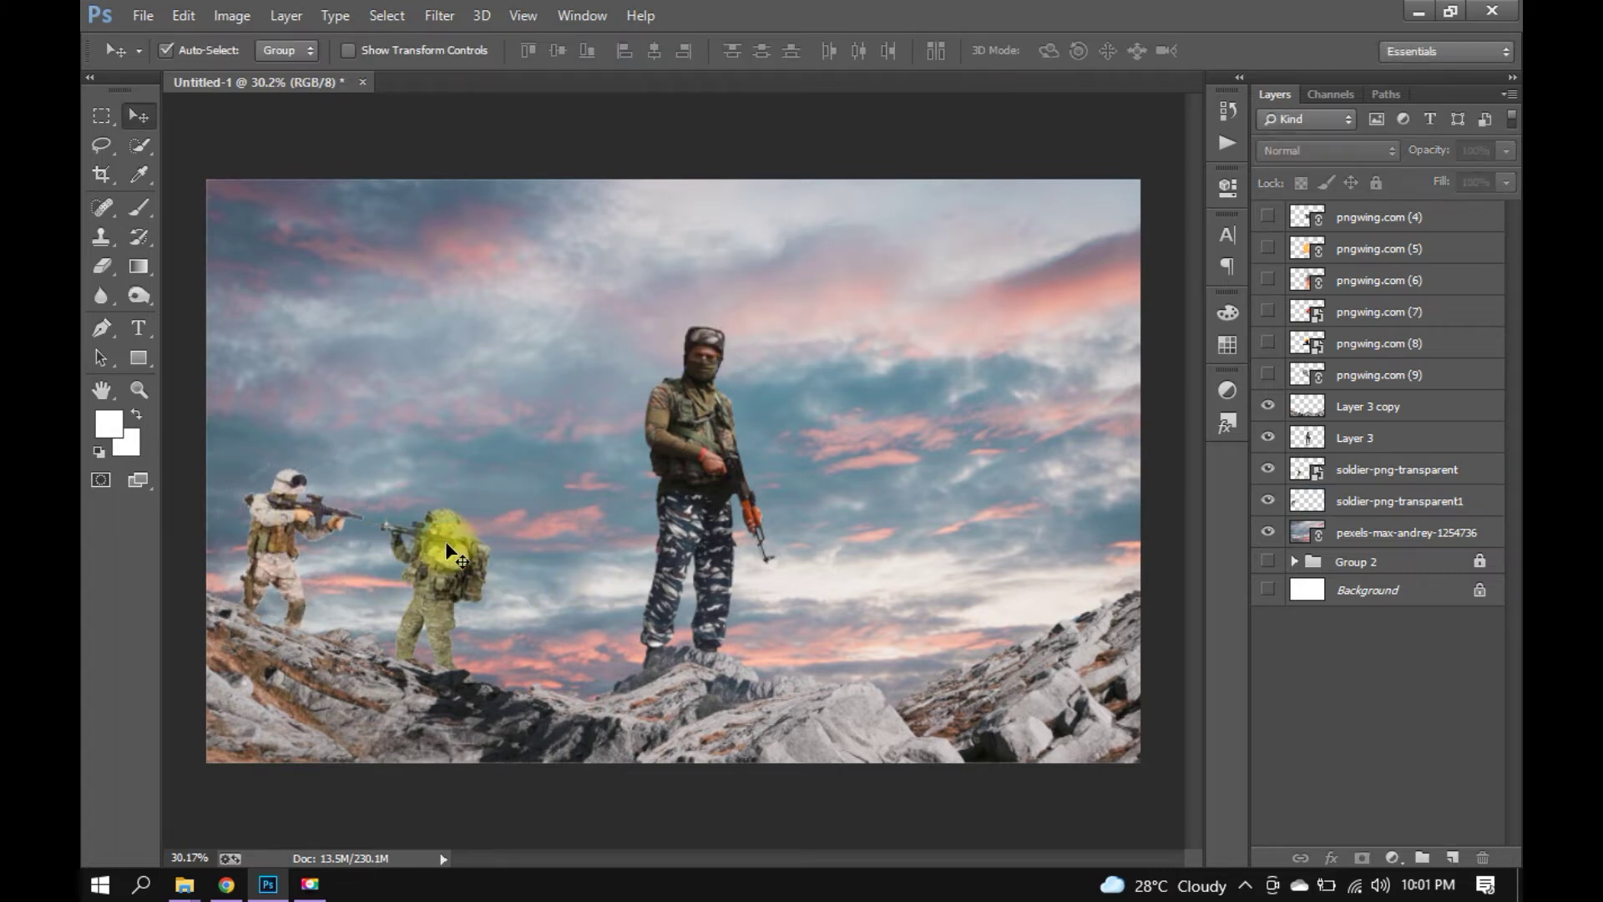
Shrink the two selected small soldiers together and shift the pair left.
{"action": "left_click", "coordinate": [447, 547]}
{"action": "left_click", "coordinate": [1373, 502], "text": "shift"}
{"action": "key", "text": "ctrl+t"}
{"action": "left_click_drag", "start_coordinate": [498, 475], "coordinate": [379, 561]}
{"action": "key", "text": "Return"}
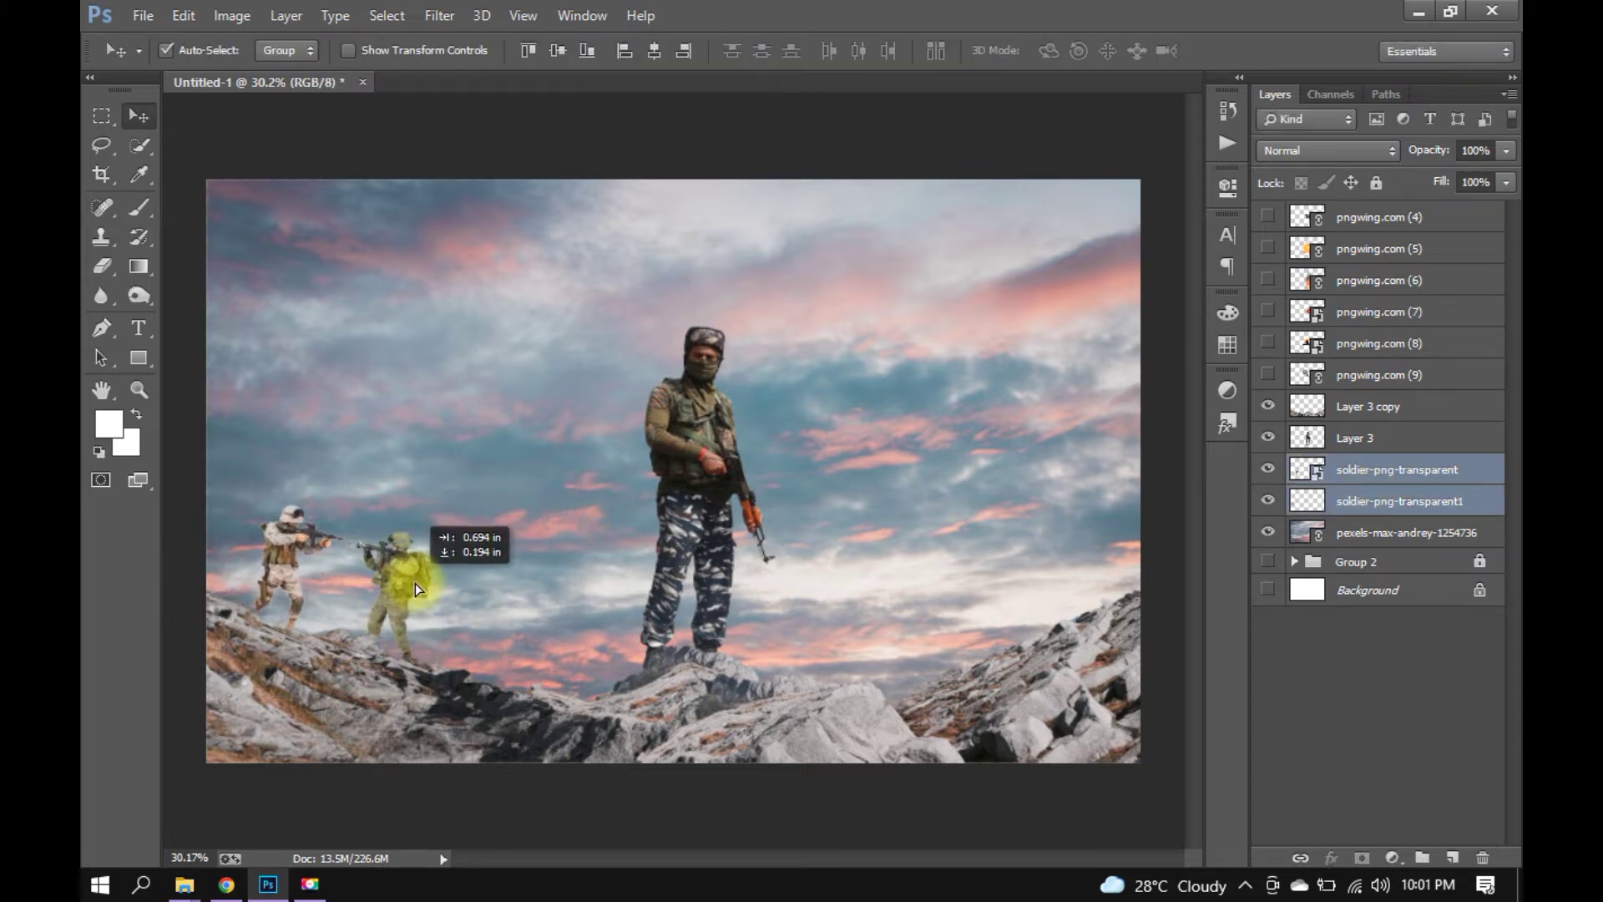
{"action": "left_click_drag", "start_coordinate": [395, 576], "coordinate": [394, 567]}
Nudge both soldiers down-left, lower the desert soldier, and reposition and slightly rotate the green one.
{"action": "left_click", "coordinate": [379, 546], "text": "shift"}
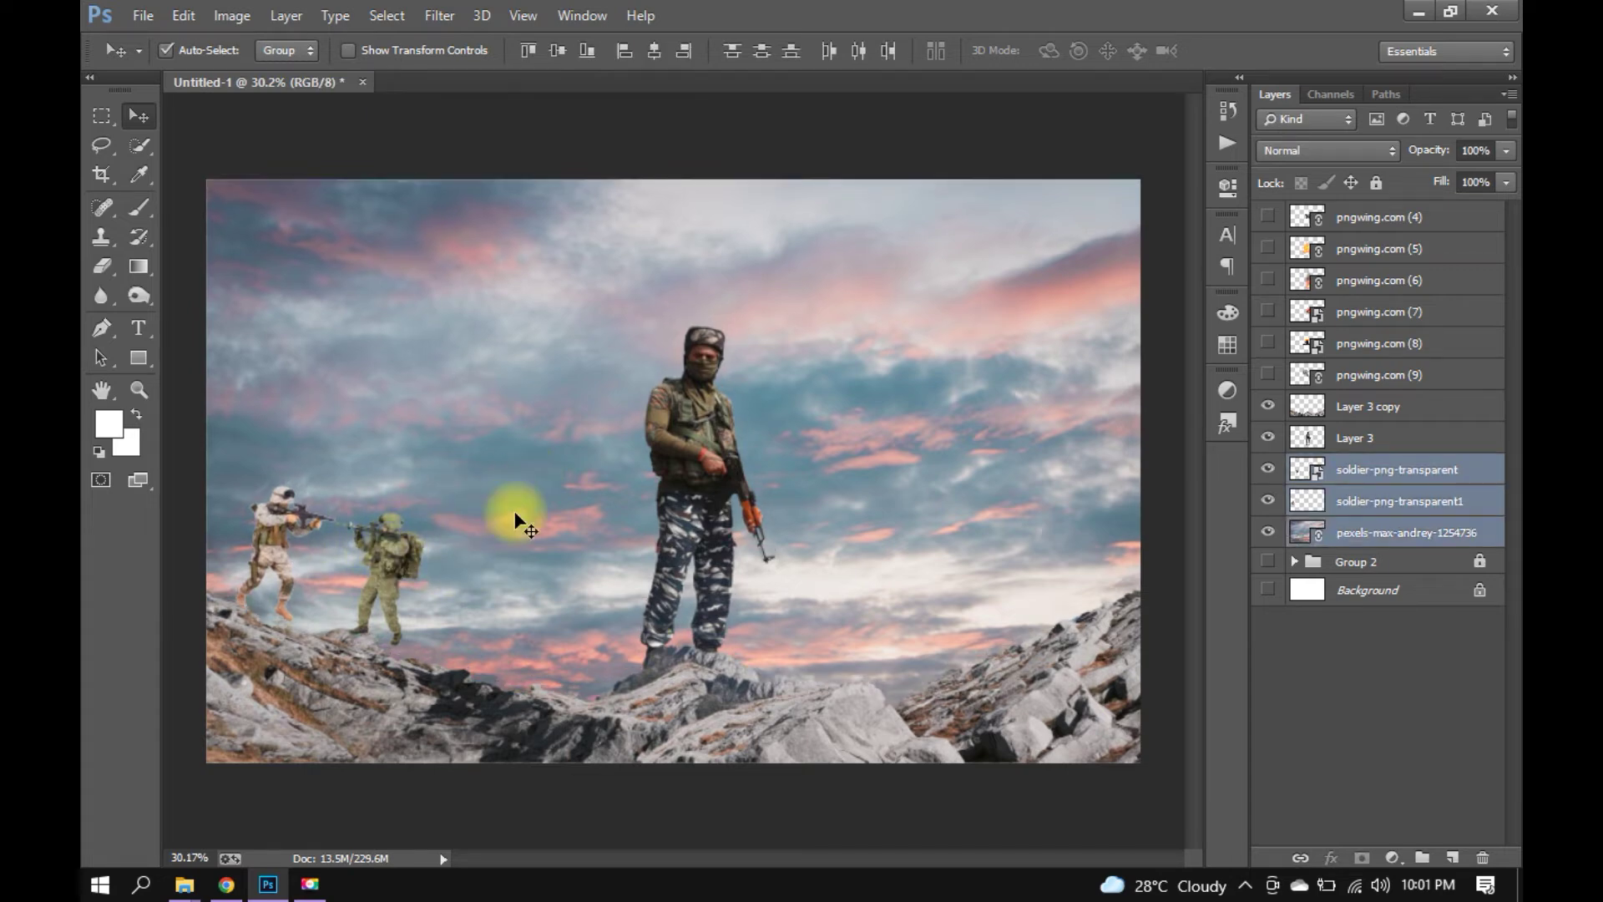
{"action": "left_click", "coordinate": [664, 461]}
{"action": "left_click", "coordinate": [379, 551]}
{"action": "left_click", "coordinate": [386, 557], "text": "shift"}
{"action": "left_click_drag", "start_coordinate": [386, 561], "coordinate": [373, 576]}
{"action": "left_click_drag", "start_coordinate": [261, 555], "coordinate": [257, 573]}
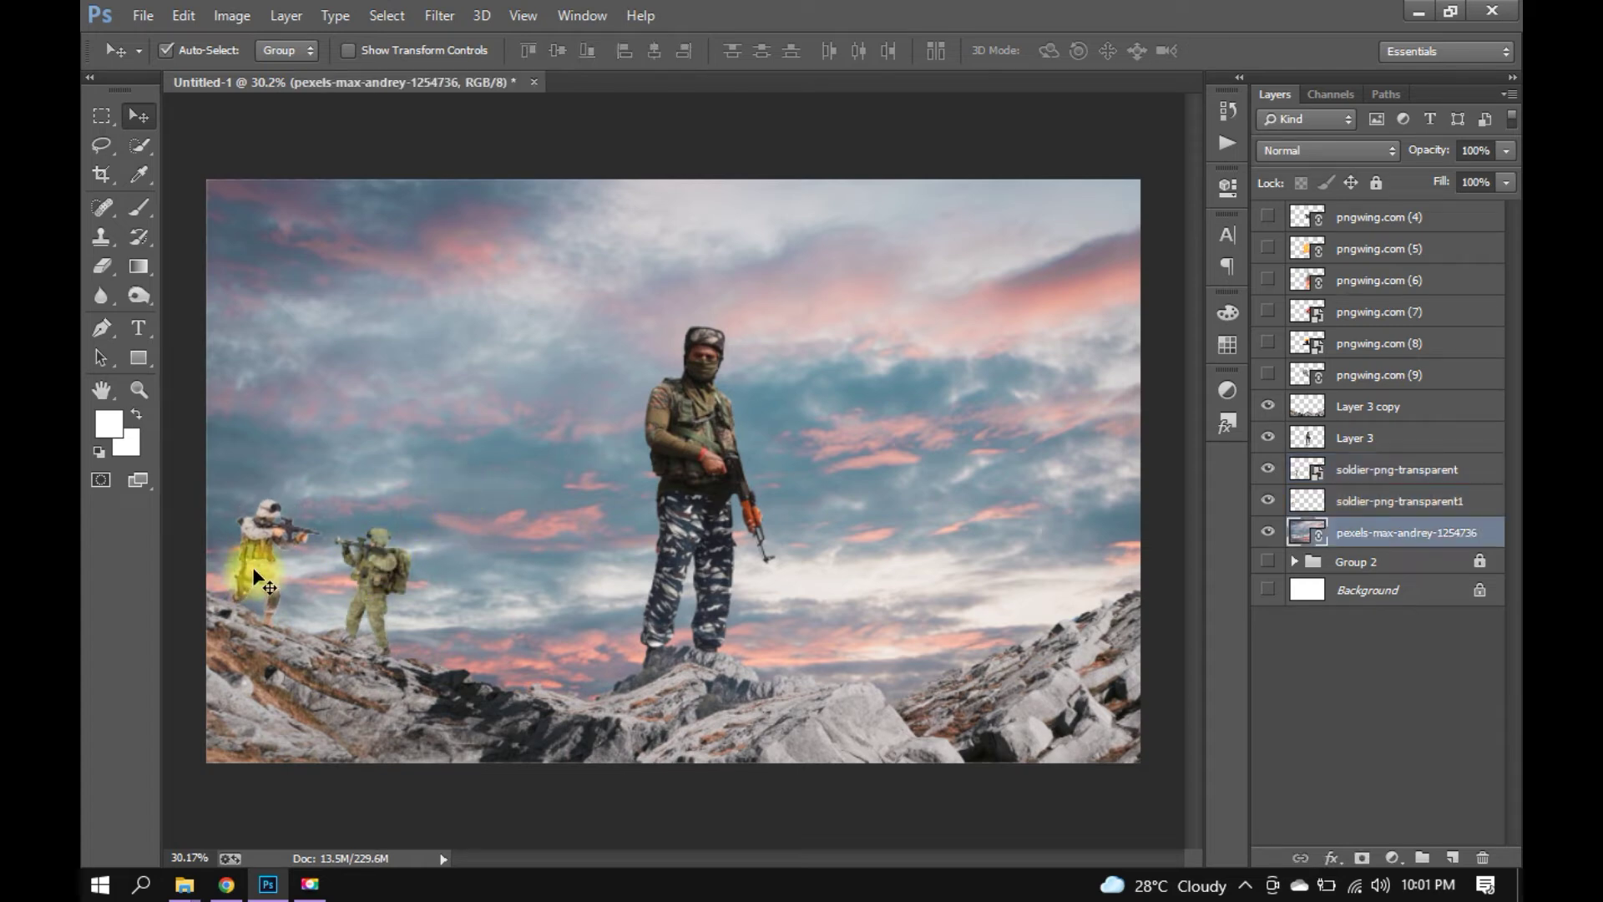
{"action": "mouse_move", "coordinate": [383, 562]}
{"action": "left_mouse_down"}
{"action": "mouse_move", "coordinate": [382, 600]}
{"action": "mouse_move", "coordinate": [444, 608]}
{"action": "left_mouse_up"}
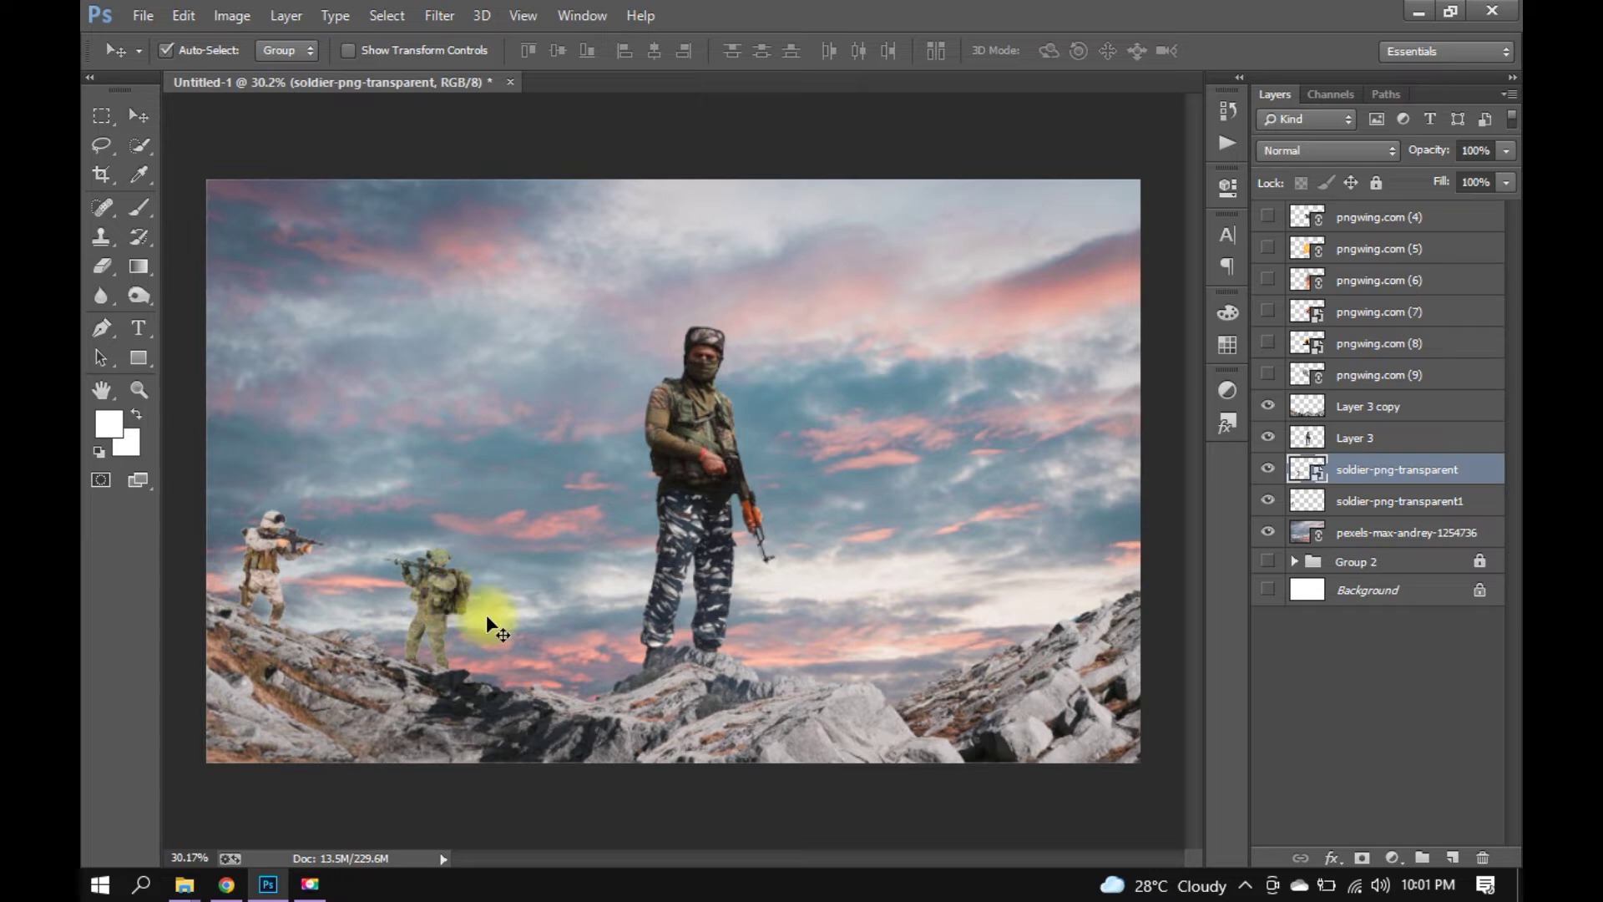
{"action": "key", "text": "ctrl+t"}
{"action": "left_click_drag", "start_coordinate": [499, 617], "coordinate": [506, 626]}
{"action": "key", "text": "Return"}
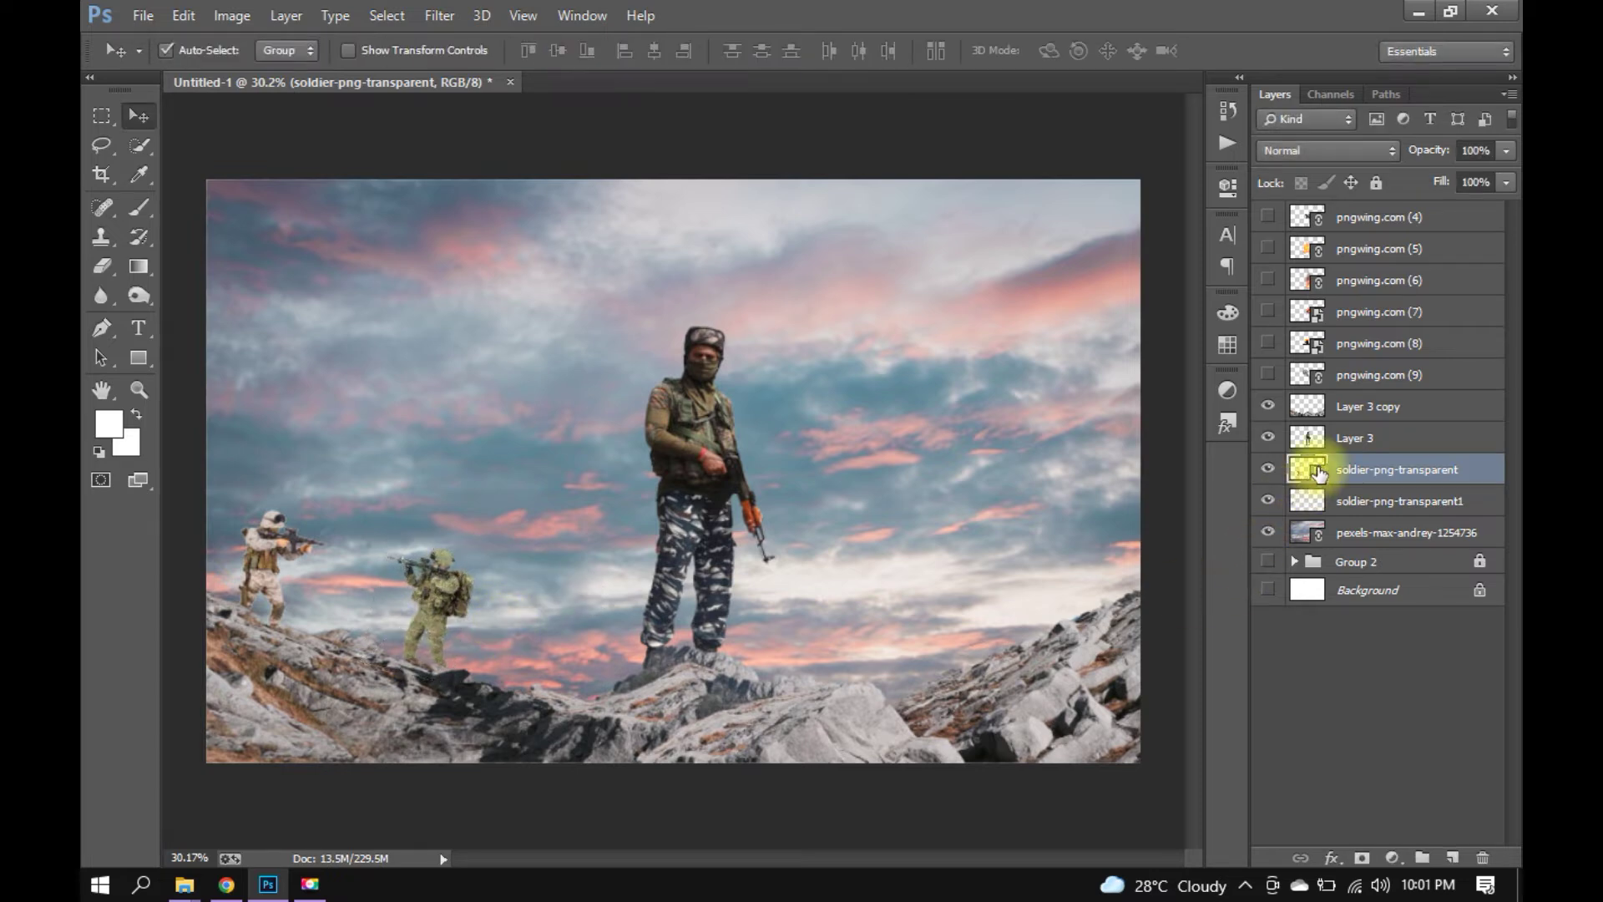
Scale both small soldiers to about 85% and move them slightly lower on the slope.
{"action": "left_click", "coordinate": [1347, 501], "text": "ctrl"}
{"action": "key", "text": "ctrl+t"}
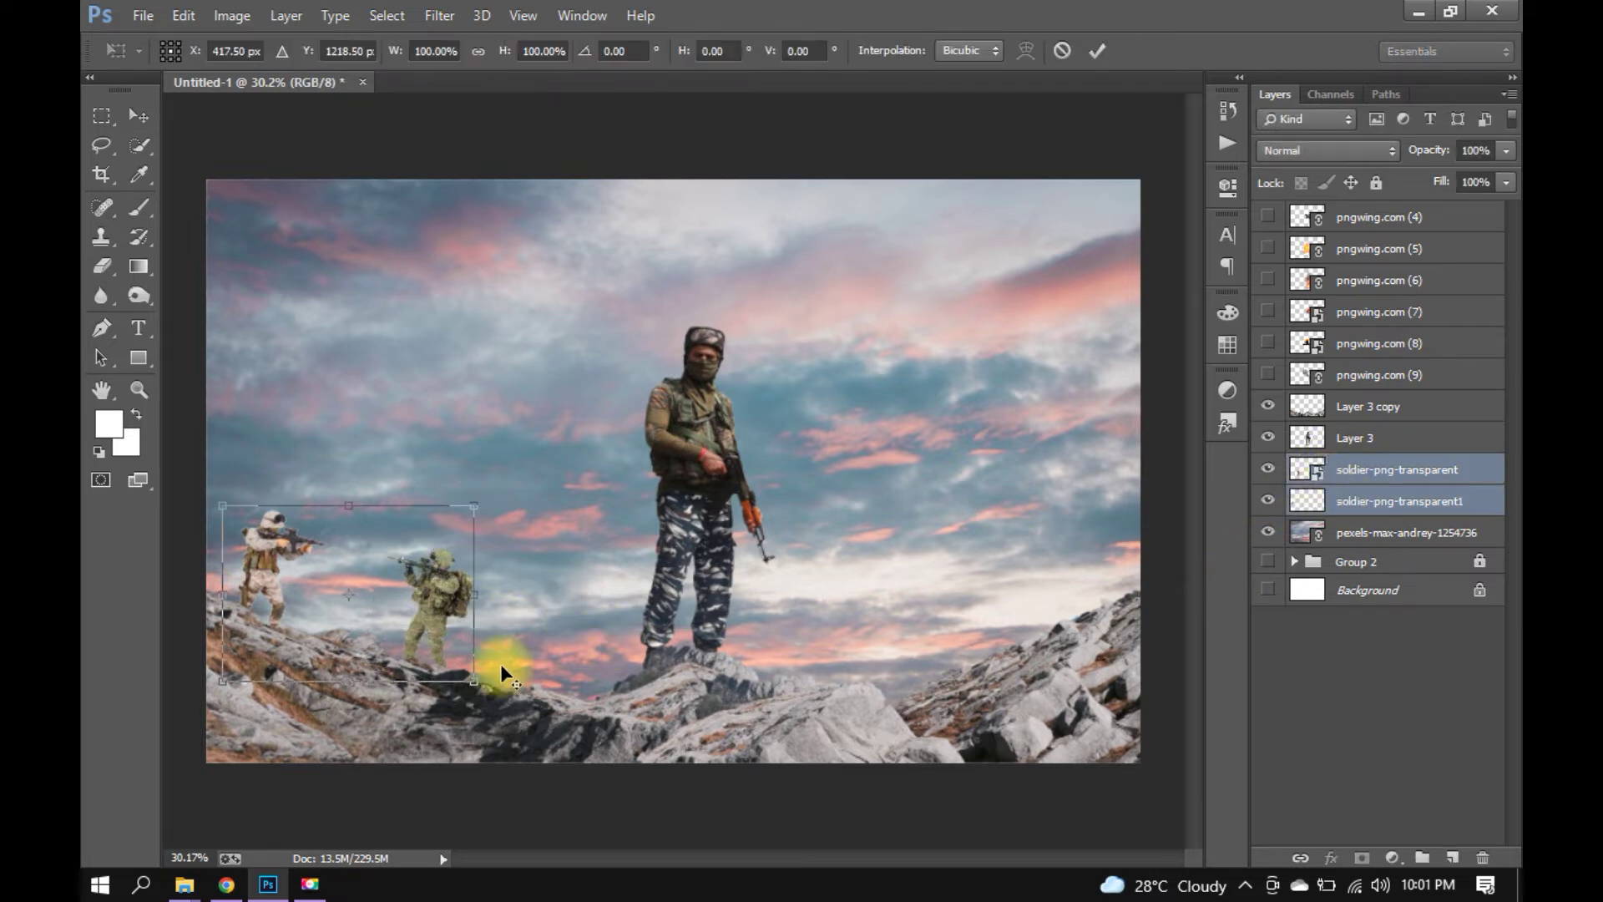
{"action": "left_click_drag", "start_coordinate": [473, 681], "coordinate": [458, 664]}
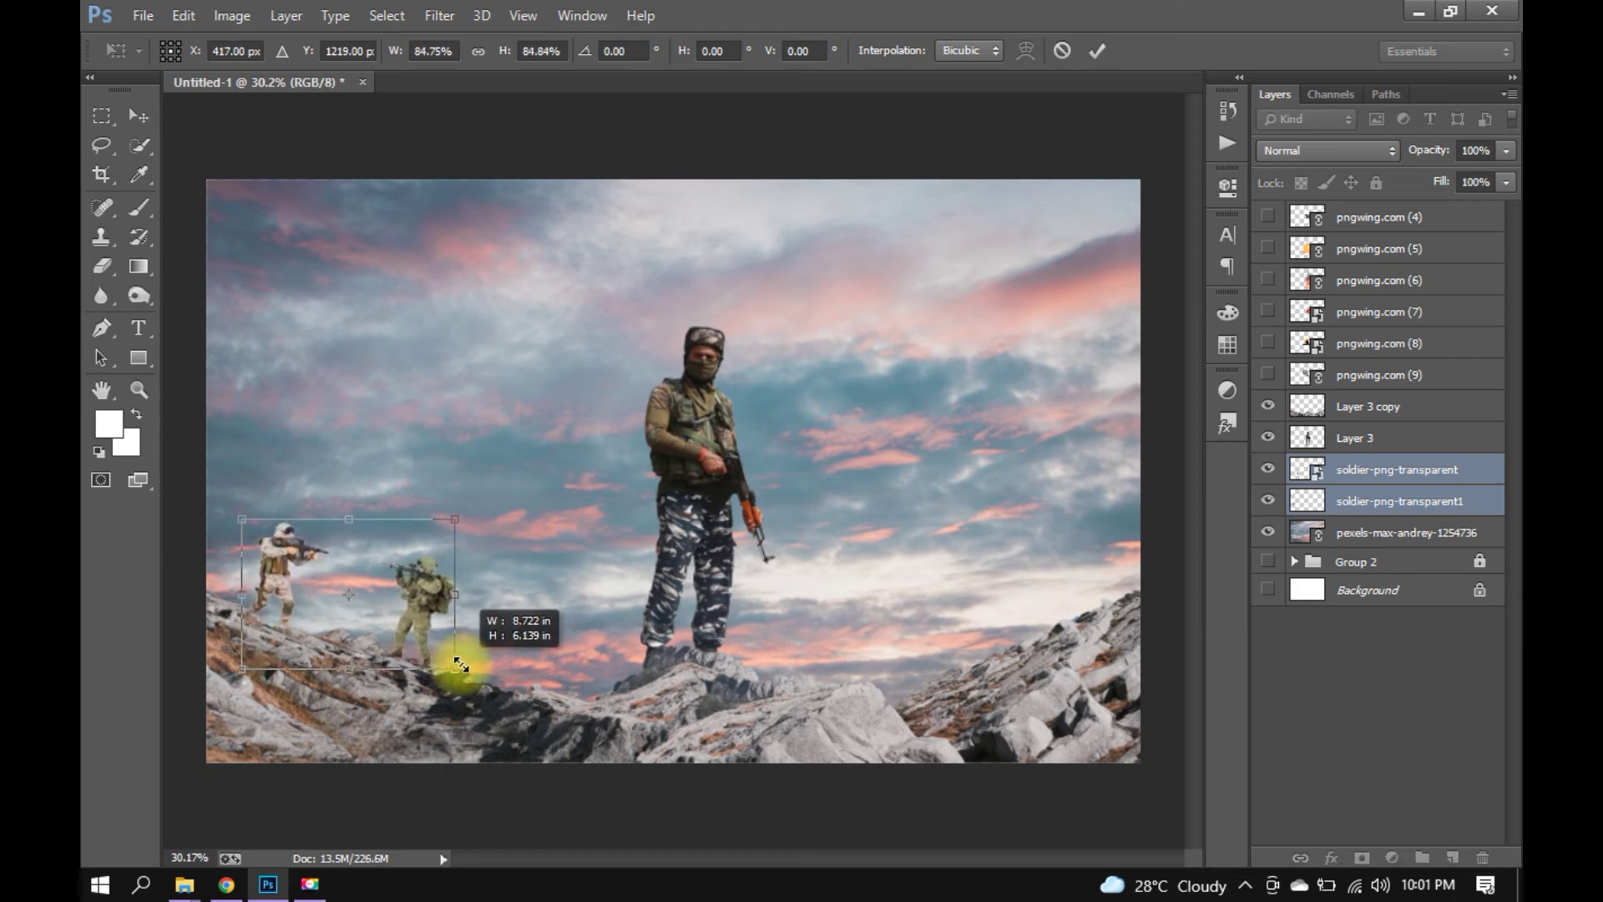
{"action": "key", "text": "Return"}
{"action": "left_click_drag", "start_coordinate": [383, 629], "coordinate": [385, 642]}
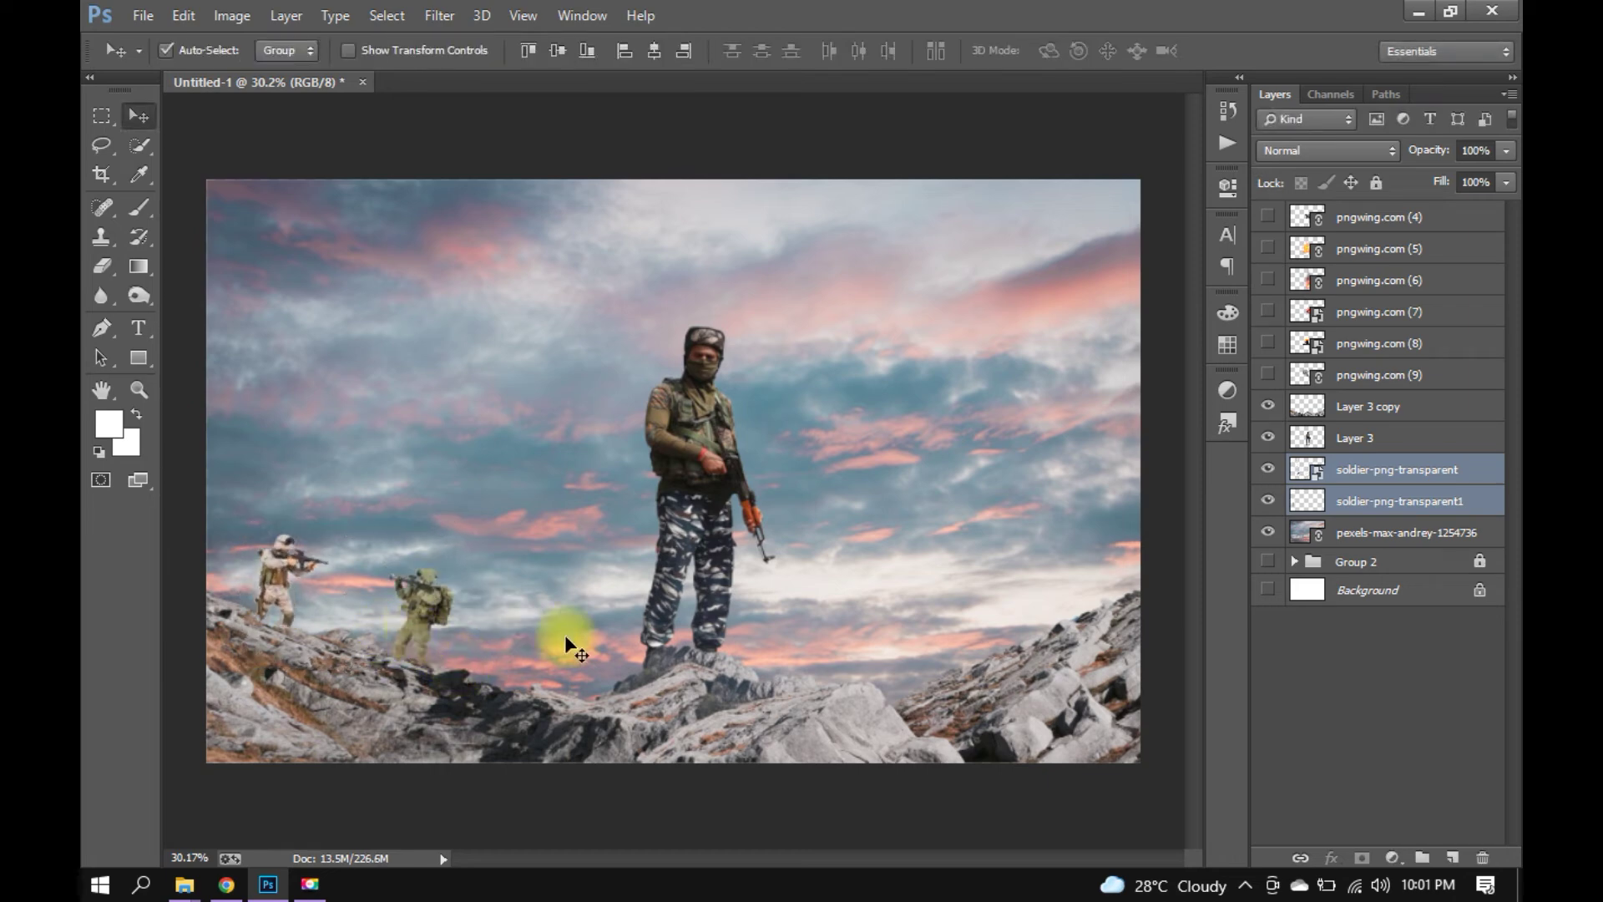
{"action": "left_click", "coordinate": [965, 540]}
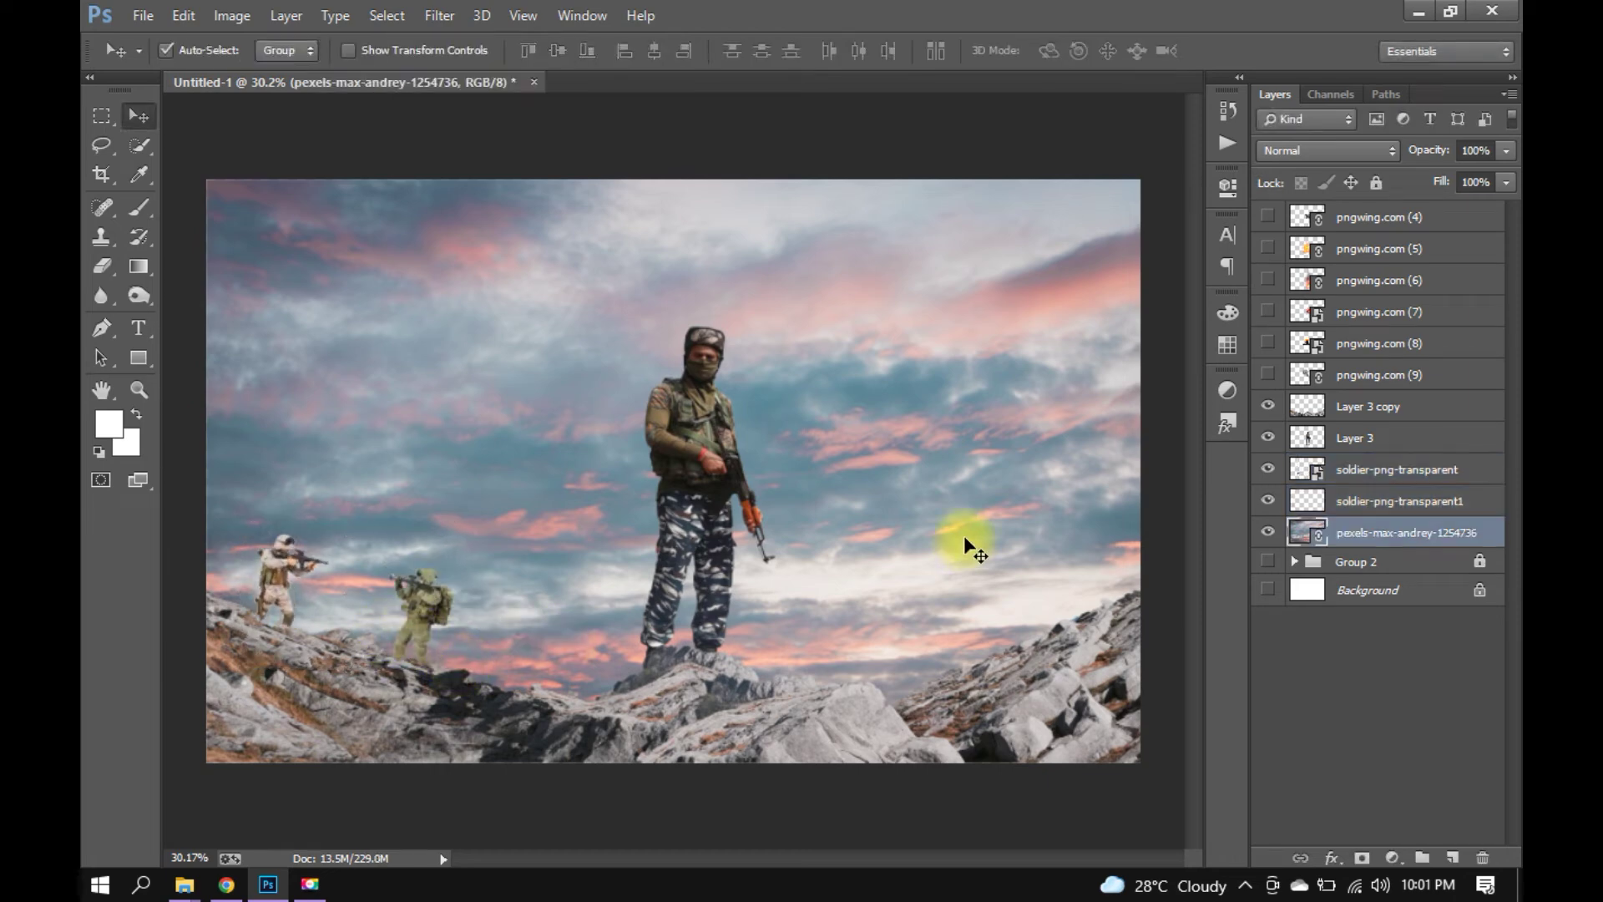
Preview the explosion layers one by one, then show and select pngwing.com (8).
{"action": "left_click", "coordinate": [1268, 375]}
{"action": "left_click", "coordinate": [1268, 311]}
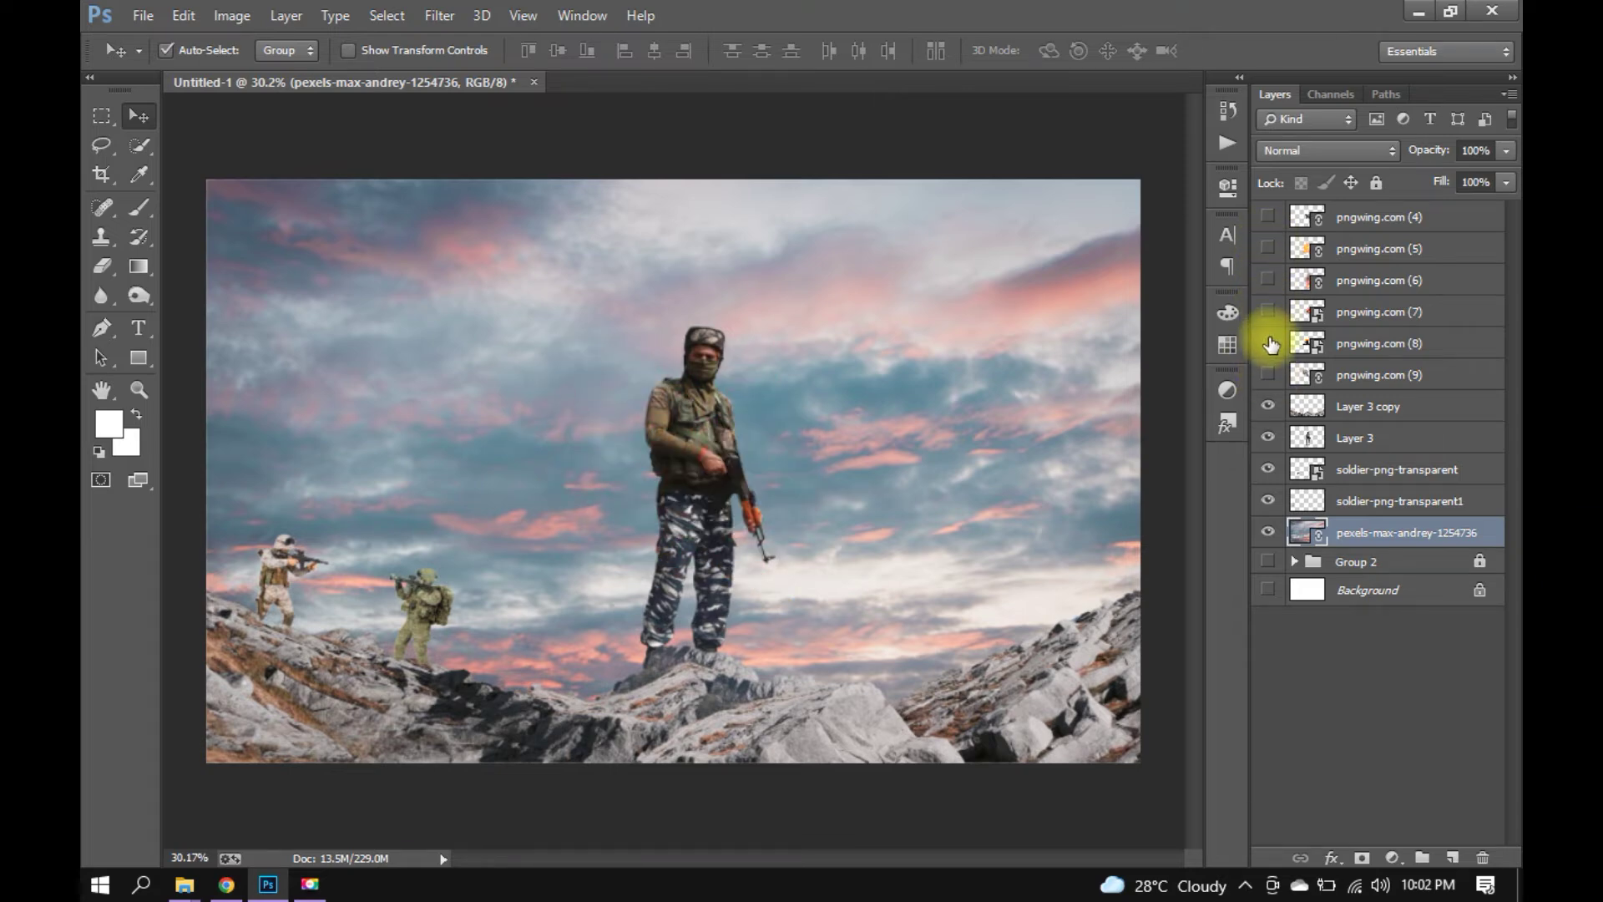
{"action": "left_click", "coordinate": [1268, 280]}
{"action": "left_click", "coordinate": [1268, 217]}
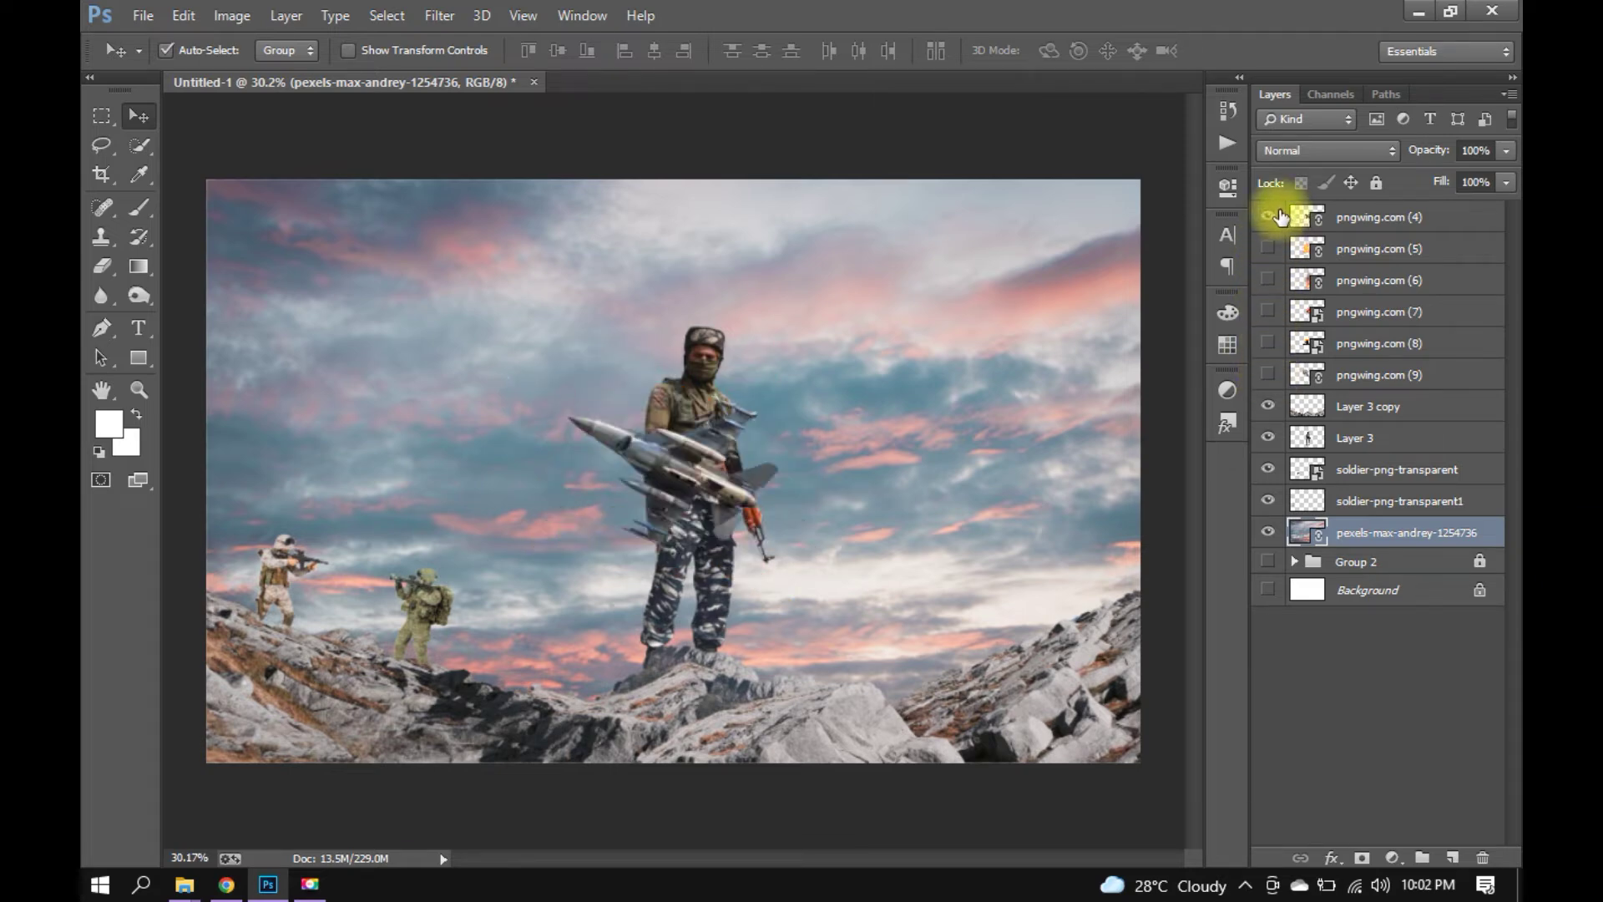
{"action": "left_click", "coordinate": [1269, 343]}
{"action": "left_click", "coordinate": [1369, 343]}
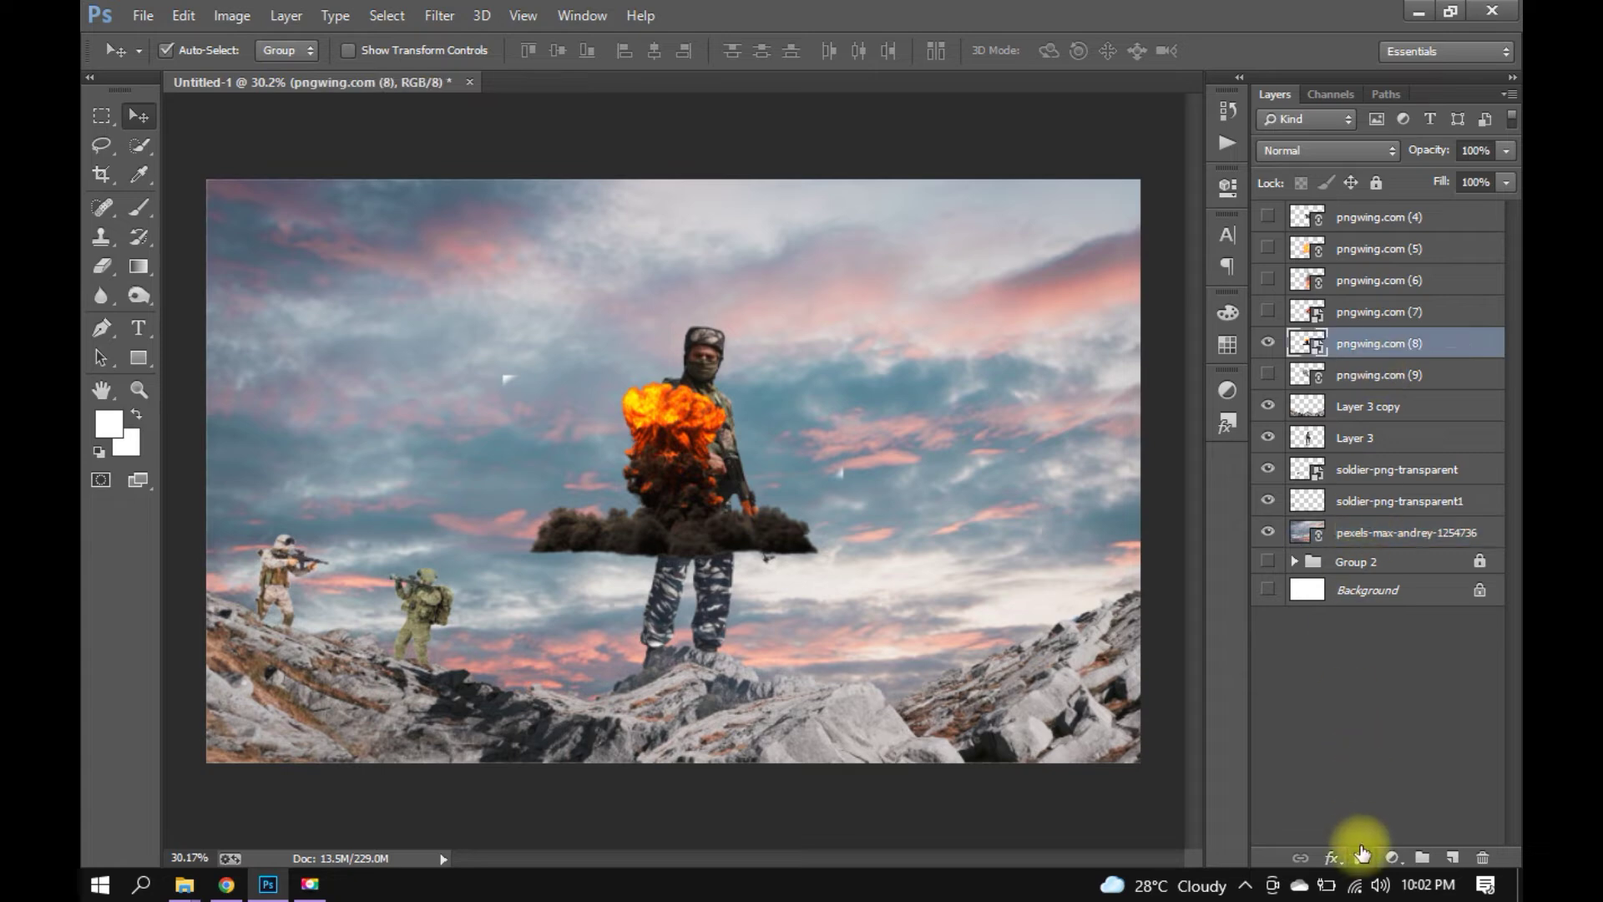
Pick a soft round brush preset and convert the pngwing.com (8) explosion to a Smart Object.
{"action": "key", "text": "b"}
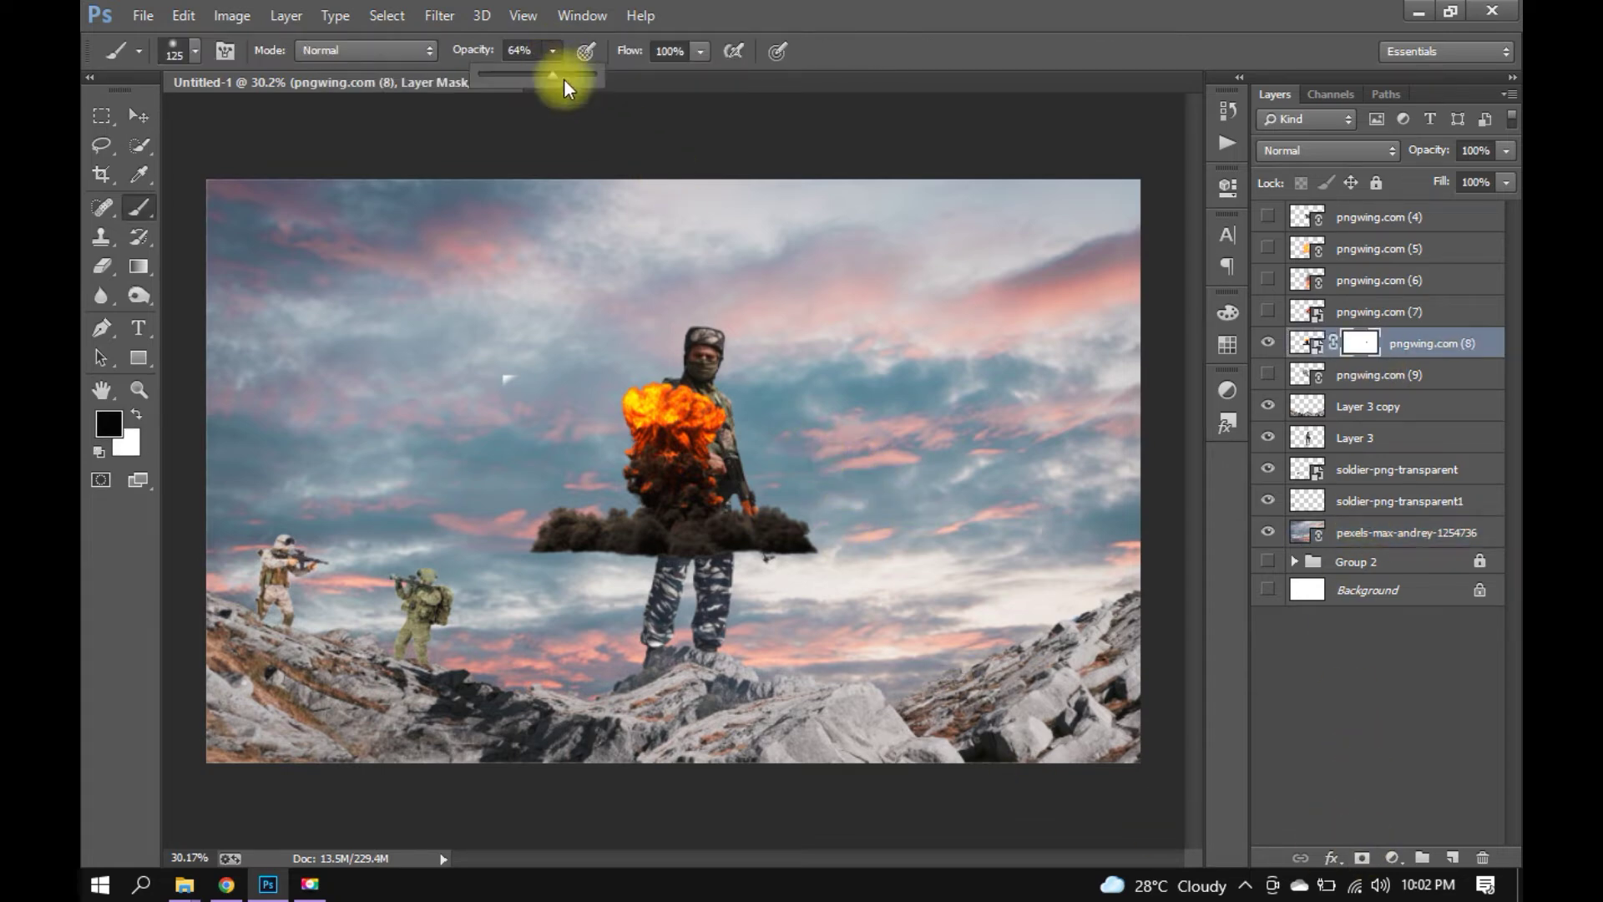
{"action": "left_click", "coordinate": [178, 46]}
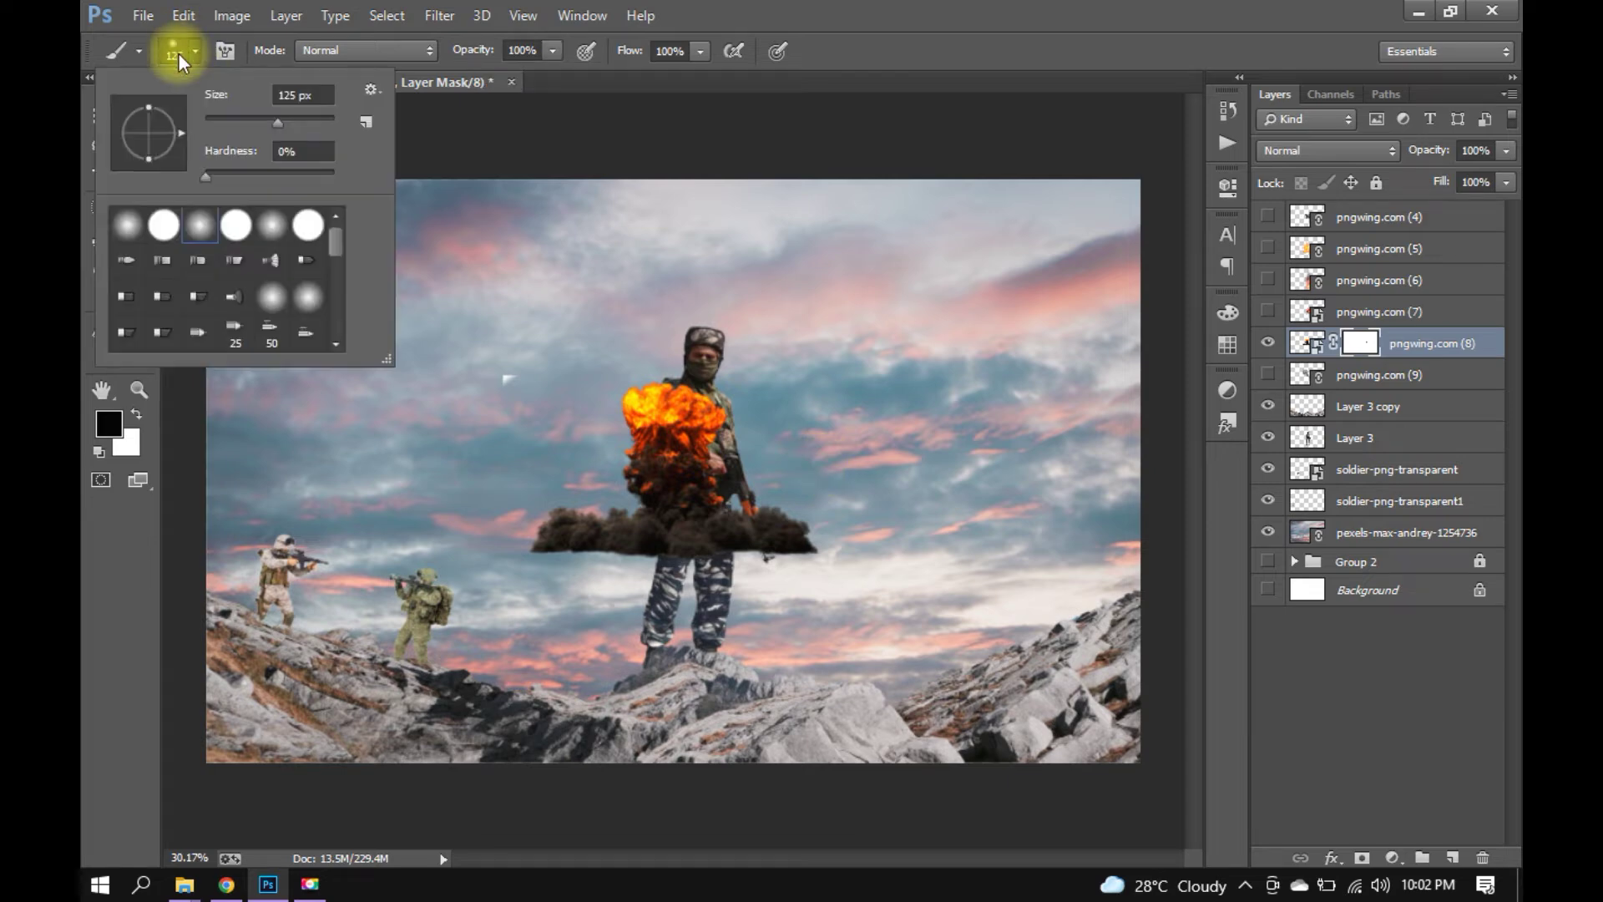
{"action": "double_click", "coordinate": [233, 226]}
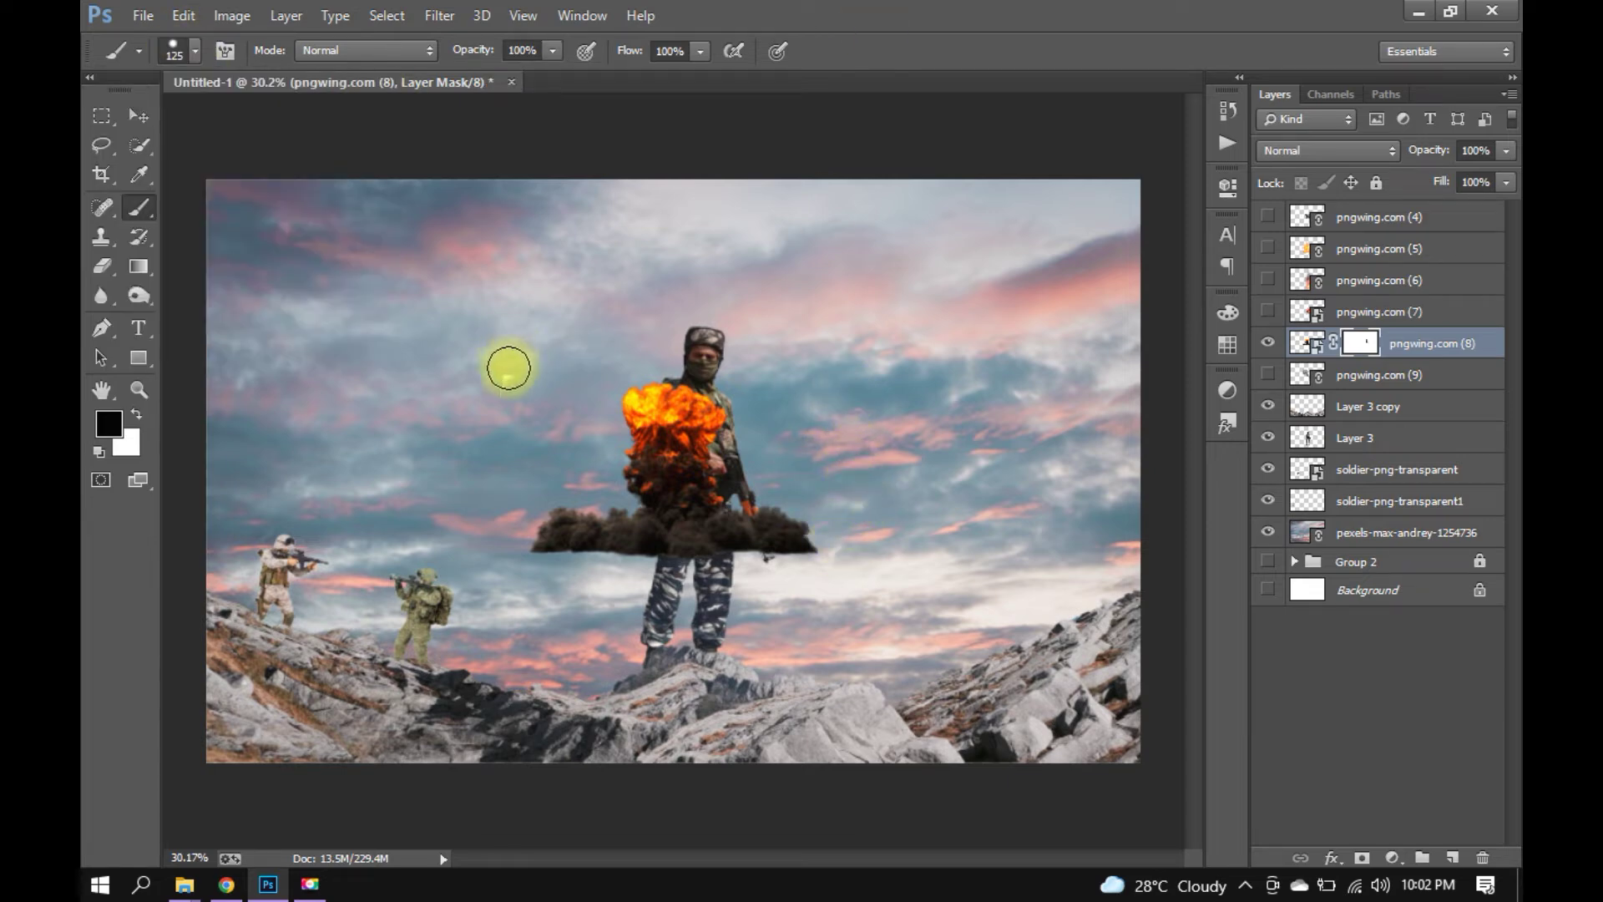
{"action": "left_click", "coordinate": [137, 115]}
{"action": "right_click", "coordinate": [1417, 342]}
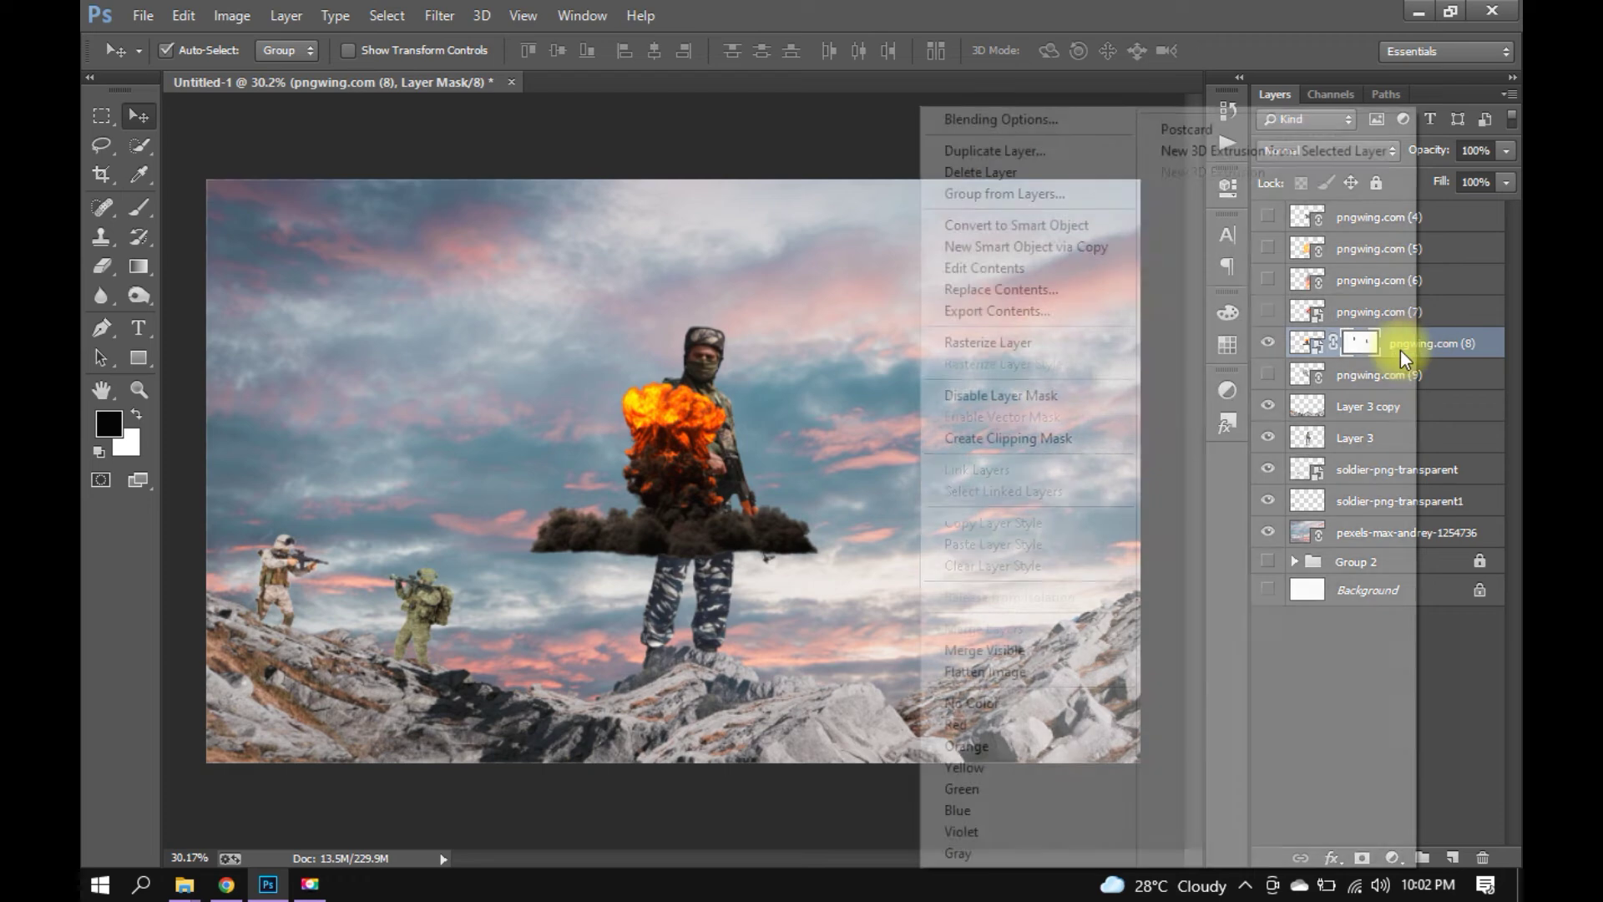
{"action": "left_click", "coordinate": [1023, 222]}
Enlarge the explosion to about 245% and move it right of the central soldier.
{"action": "mouse_move", "coordinate": [726, 499]}
{"action": "left_mouse_down"}
{"action": "mouse_move", "coordinate": [835, 570]}
{"action": "mouse_move", "coordinate": [877, 623]}
{"action": "left_mouse_up"}
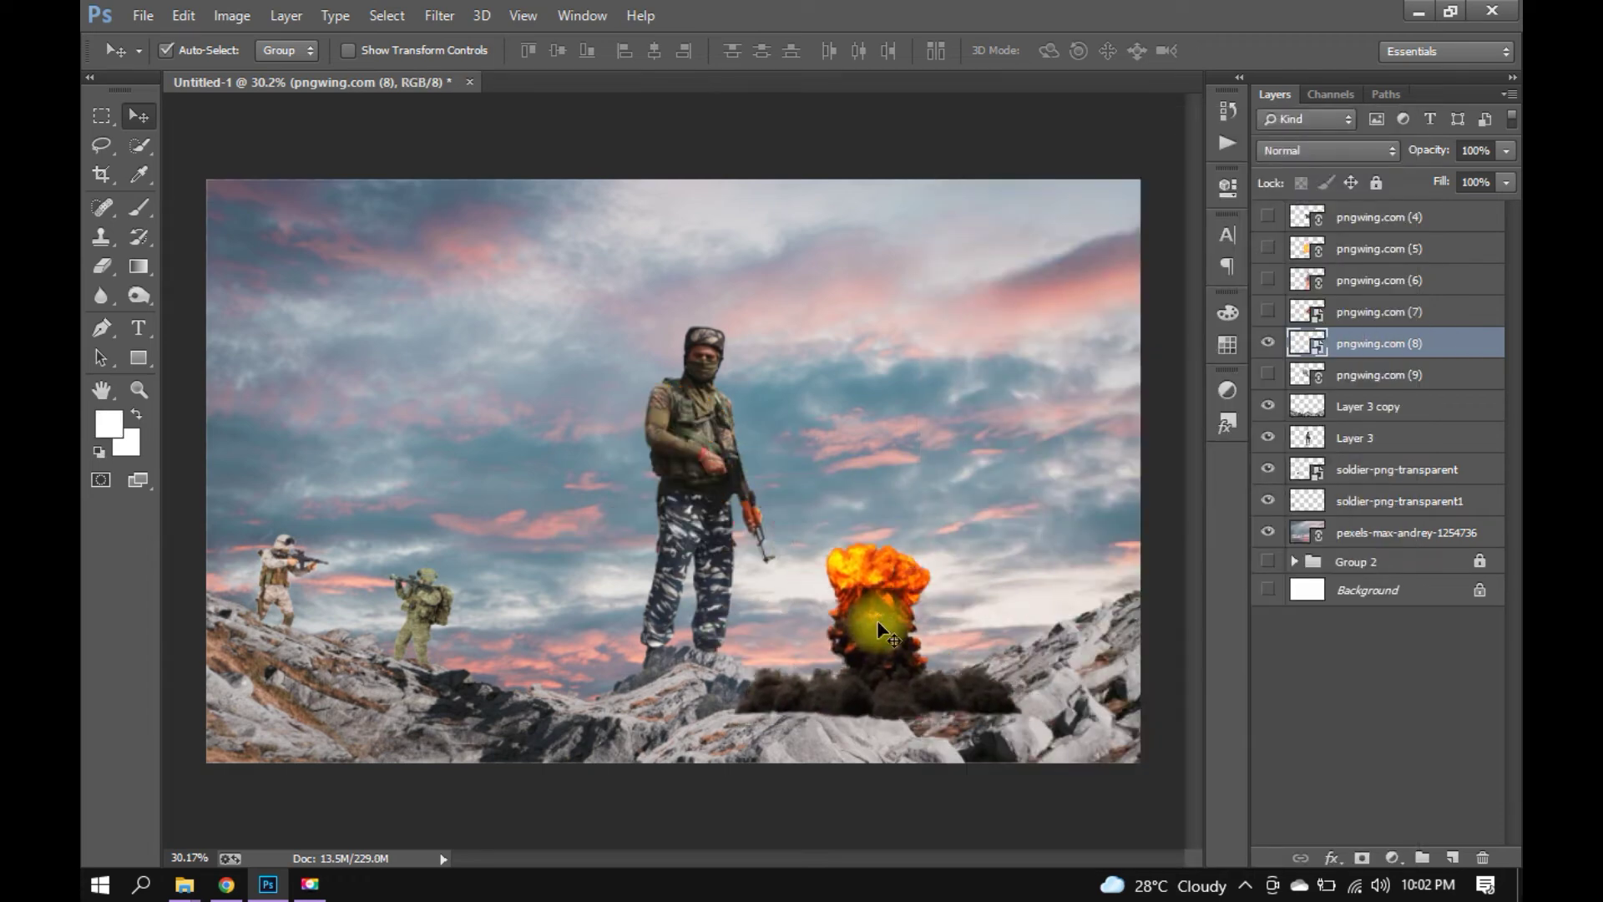
{"action": "key", "text": "ctrl+t"}
{"action": "left_click_drag", "start_coordinate": [1044, 529], "coordinate": [1290, 402]}
{"action": "mouse_move", "coordinate": [935, 507]}
{"action": "left_mouse_down"}
{"action": "mouse_move", "coordinate": [954, 398]}
{"action": "mouse_move", "coordinate": [954, 414]}
{"action": "left_mouse_up"}
{"action": "left_click", "coordinate": [869, 51]}
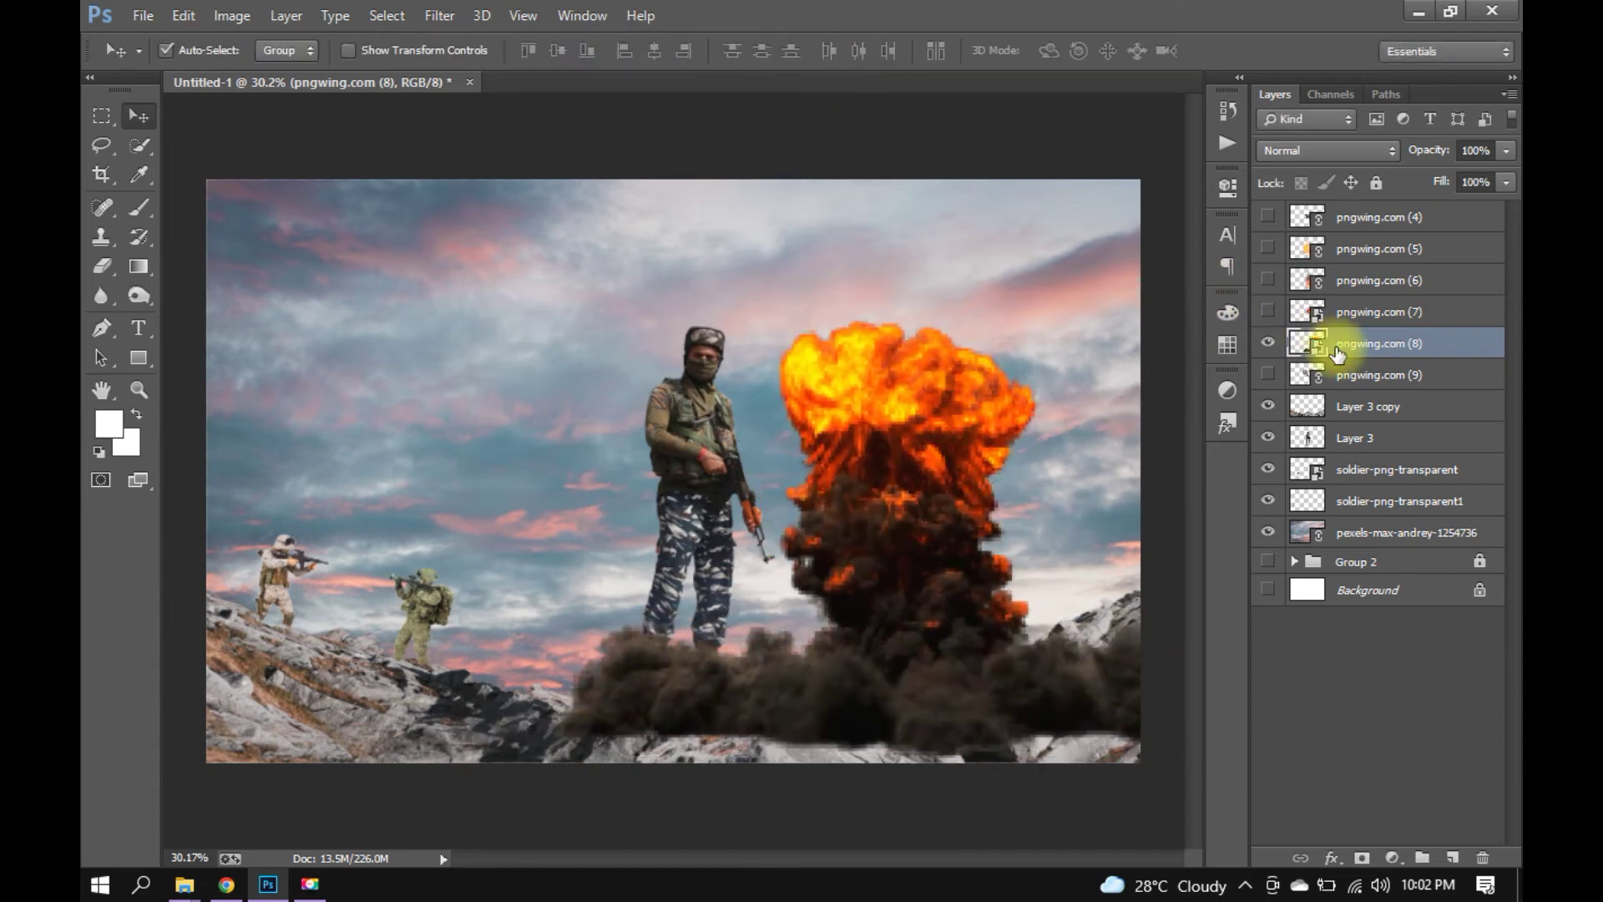
Place the explosion layer above the sky photo and resize it to about 148% behind the ridge.
{"action": "left_click_drag", "start_coordinate": [1336, 354], "coordinate": [1331, 504]}
{"action": "mouse_move", "coordinate": [918, 566]}
{"action": "left_mouse_down"}
{"action": "mouse_move", "coordinate": [930, 534]}
{"action": "mouse_move", "coordinate": [965, 525]}
{"action": "left_mouse_up"}
{"action": "key", "text": "ctrl+t"}
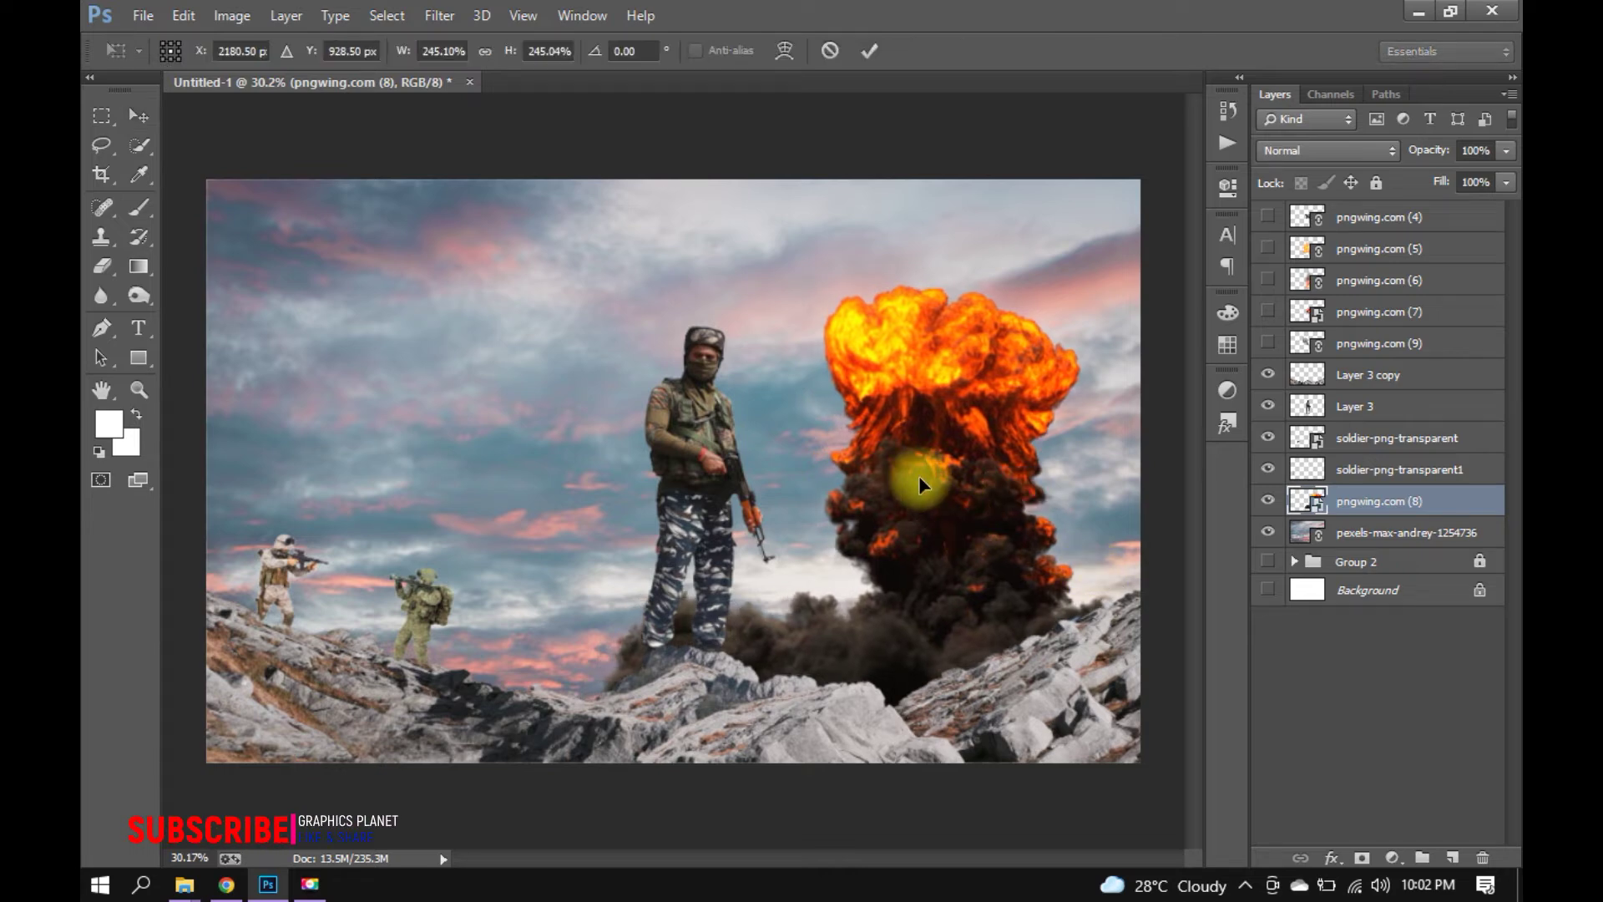
{"action": "left_click_drag", "start_coordinate": [547, 275], "coordinate": [695, 357]}
{"action": "left_click_drag", "start_coordinate": [973, 463], "coordinate": [961, 556]}
{"action": "left_click", "coordinate": [869, 54]}
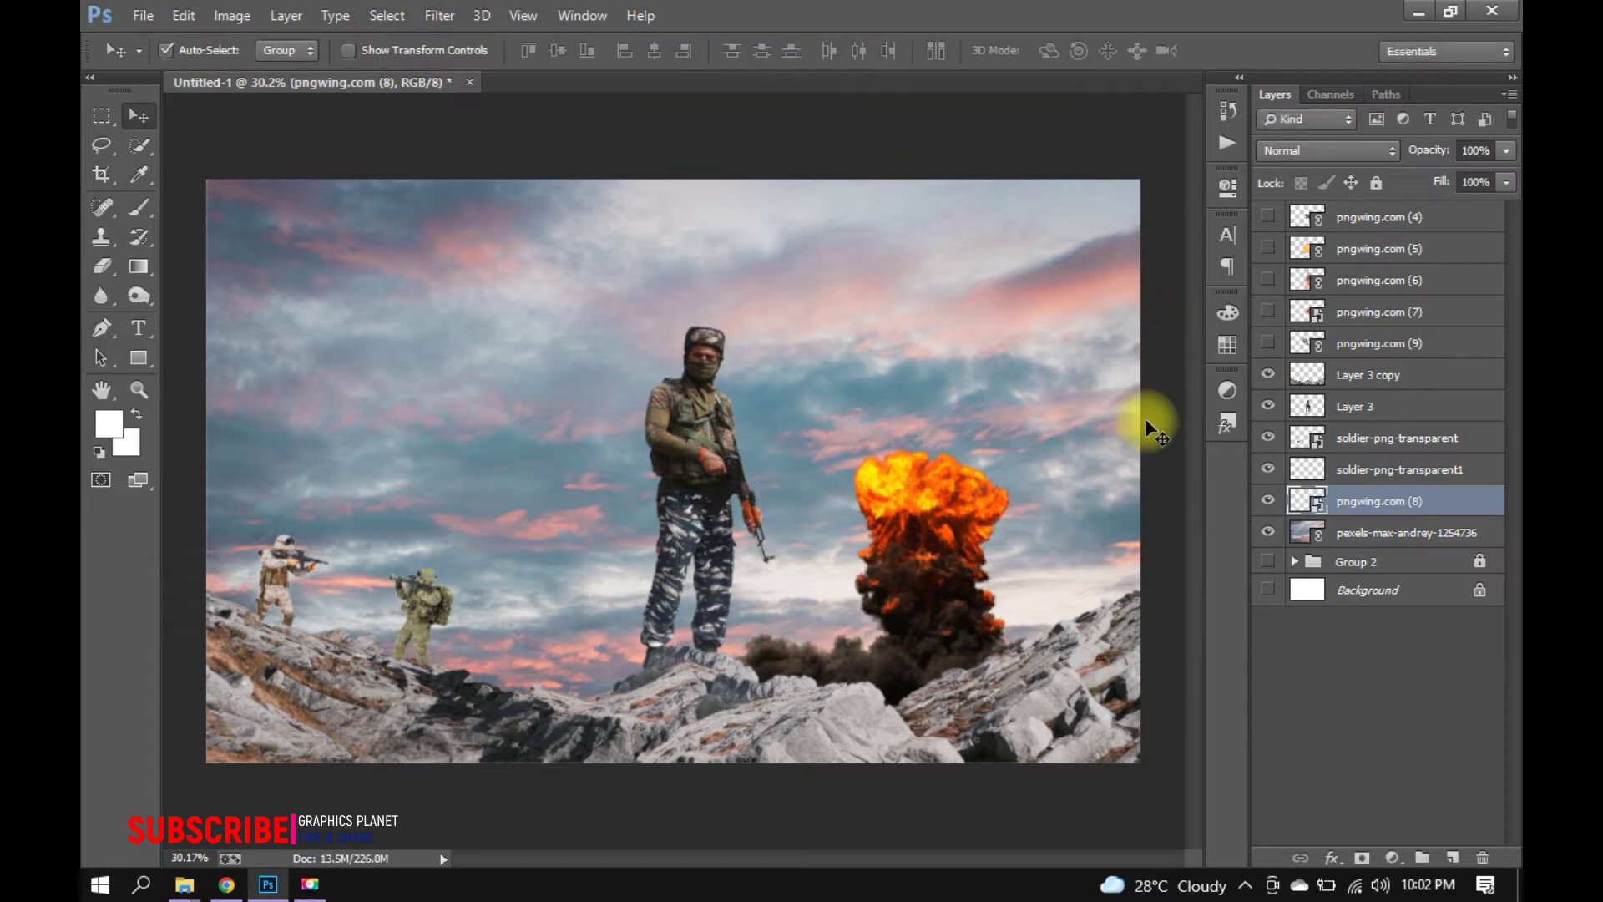
{"action": "left_click", "coordinate": [1037, 680]}
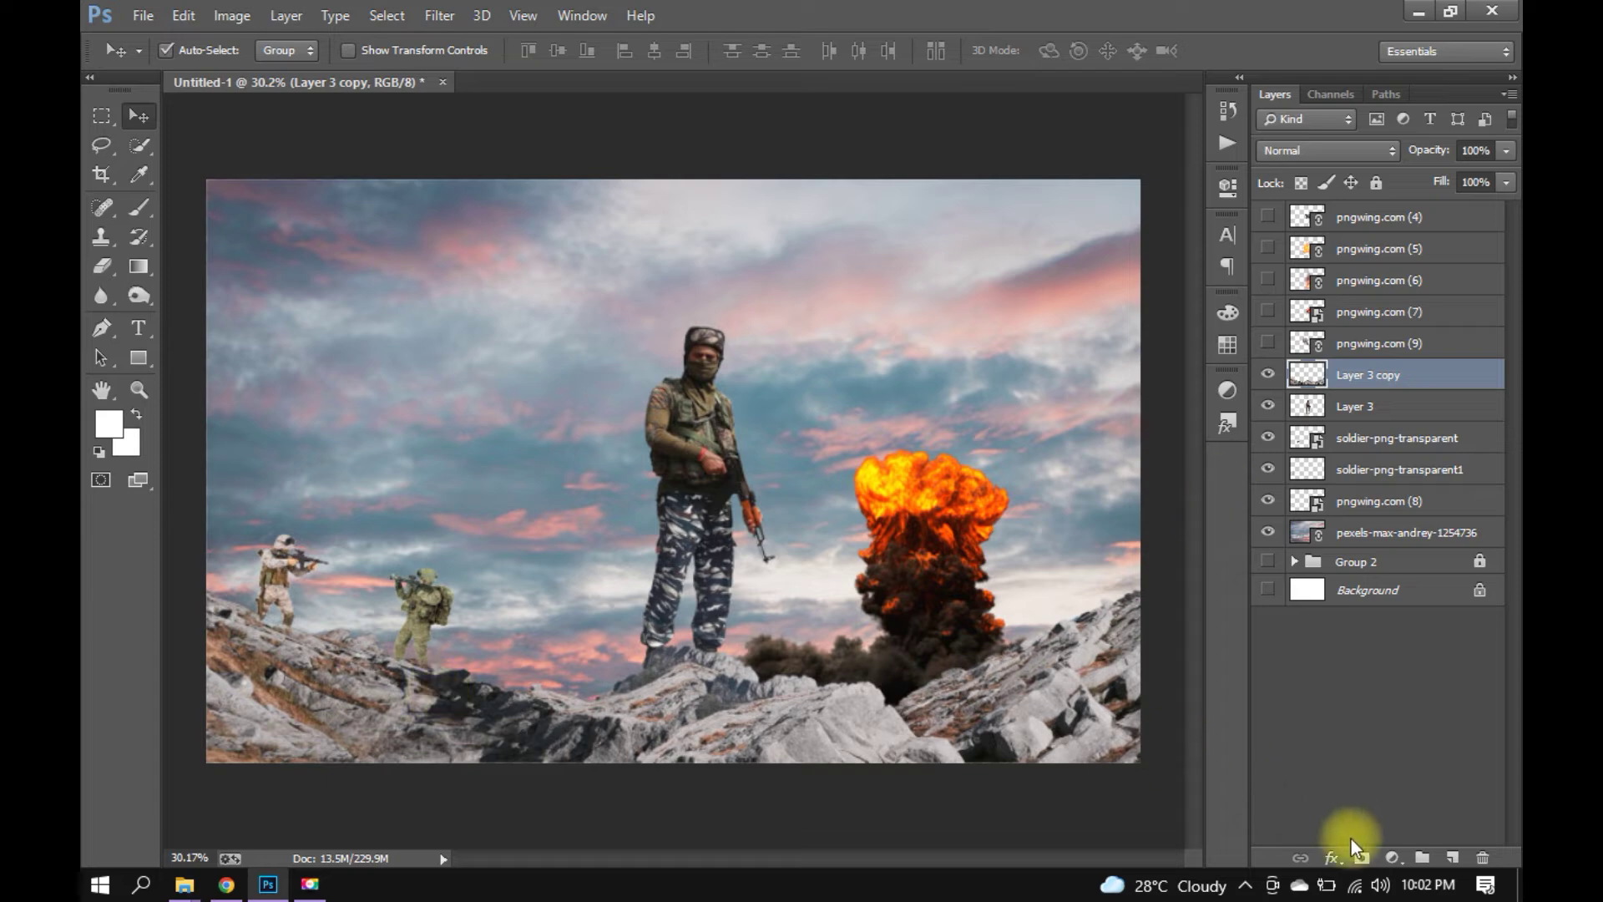
Mask Layer 3 copy, painting black along the ridge with an 80 px brush toward the smoke.
{"action": "left_click", "coordinate": [1362, 858]}
{"action": "key", "text": "d"}
{"action": "key", "text": "b"}
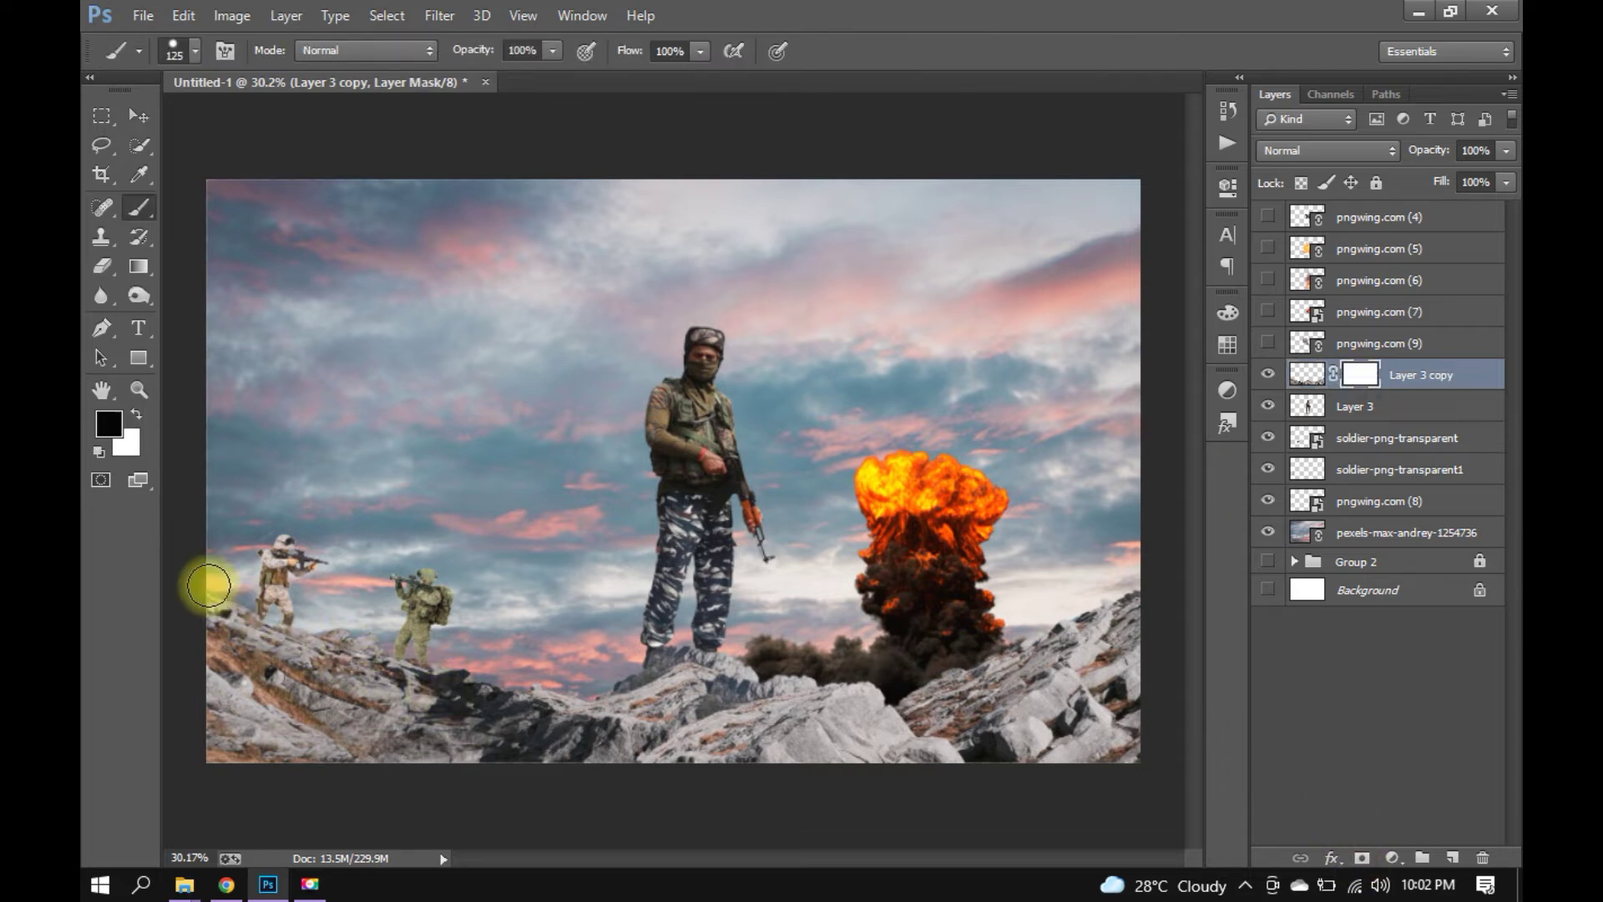
{"action": "left_click_drag", "start_coordinate": [338, 632], "coordinate": [510, 684]}
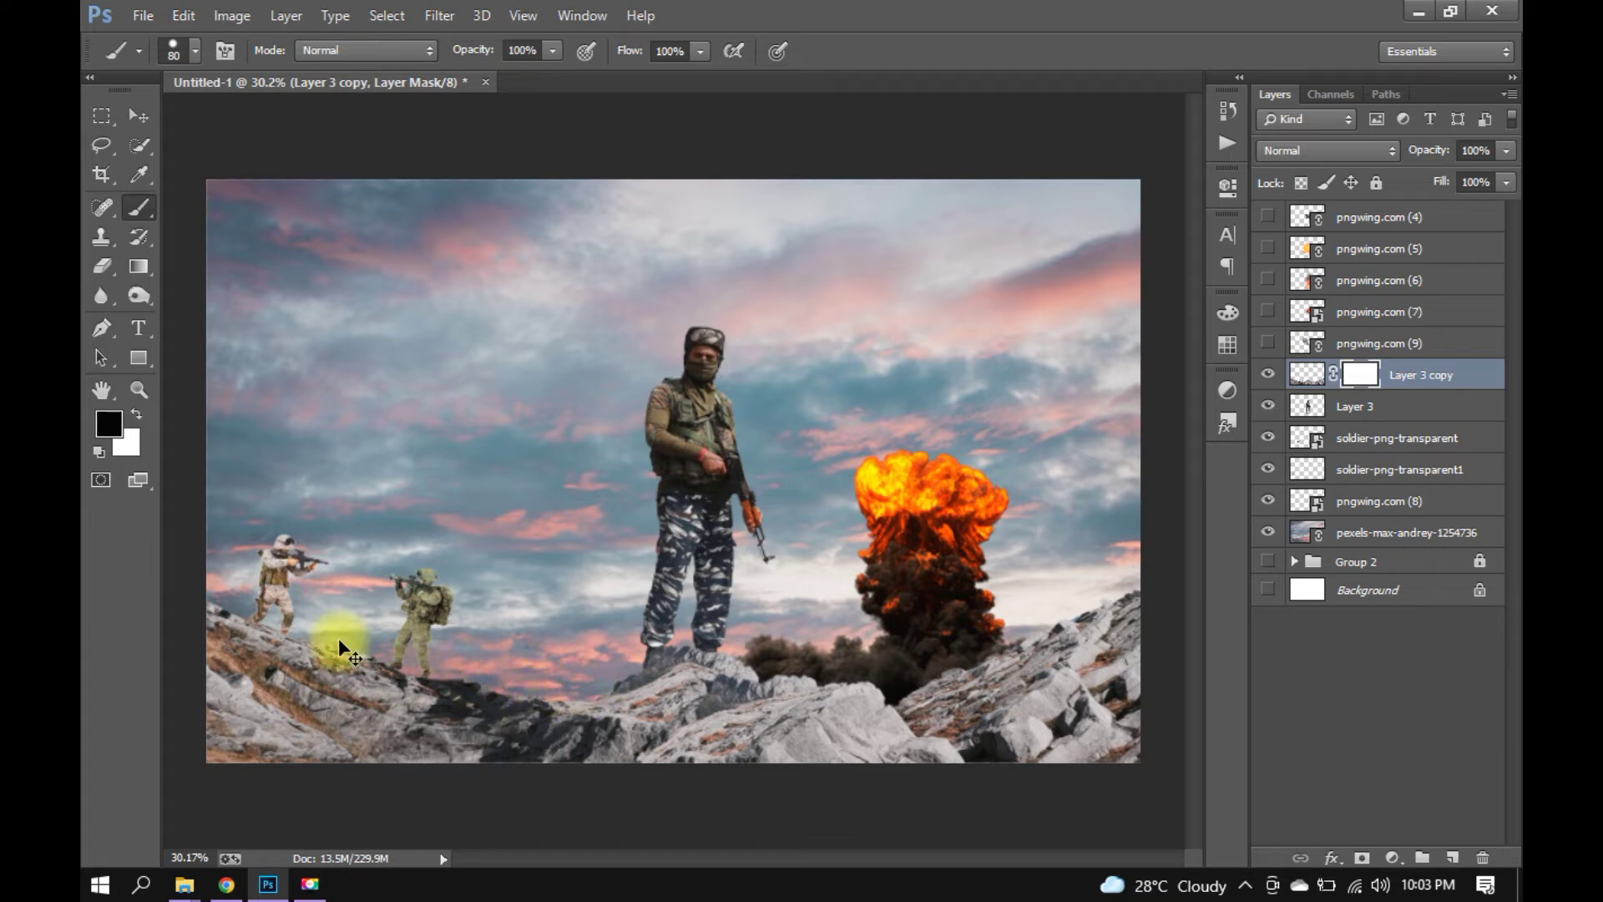
{"action": "left_click", "coordinate": [195, 50]}
{"action": "double_click", "coordinate": [232, 214]}
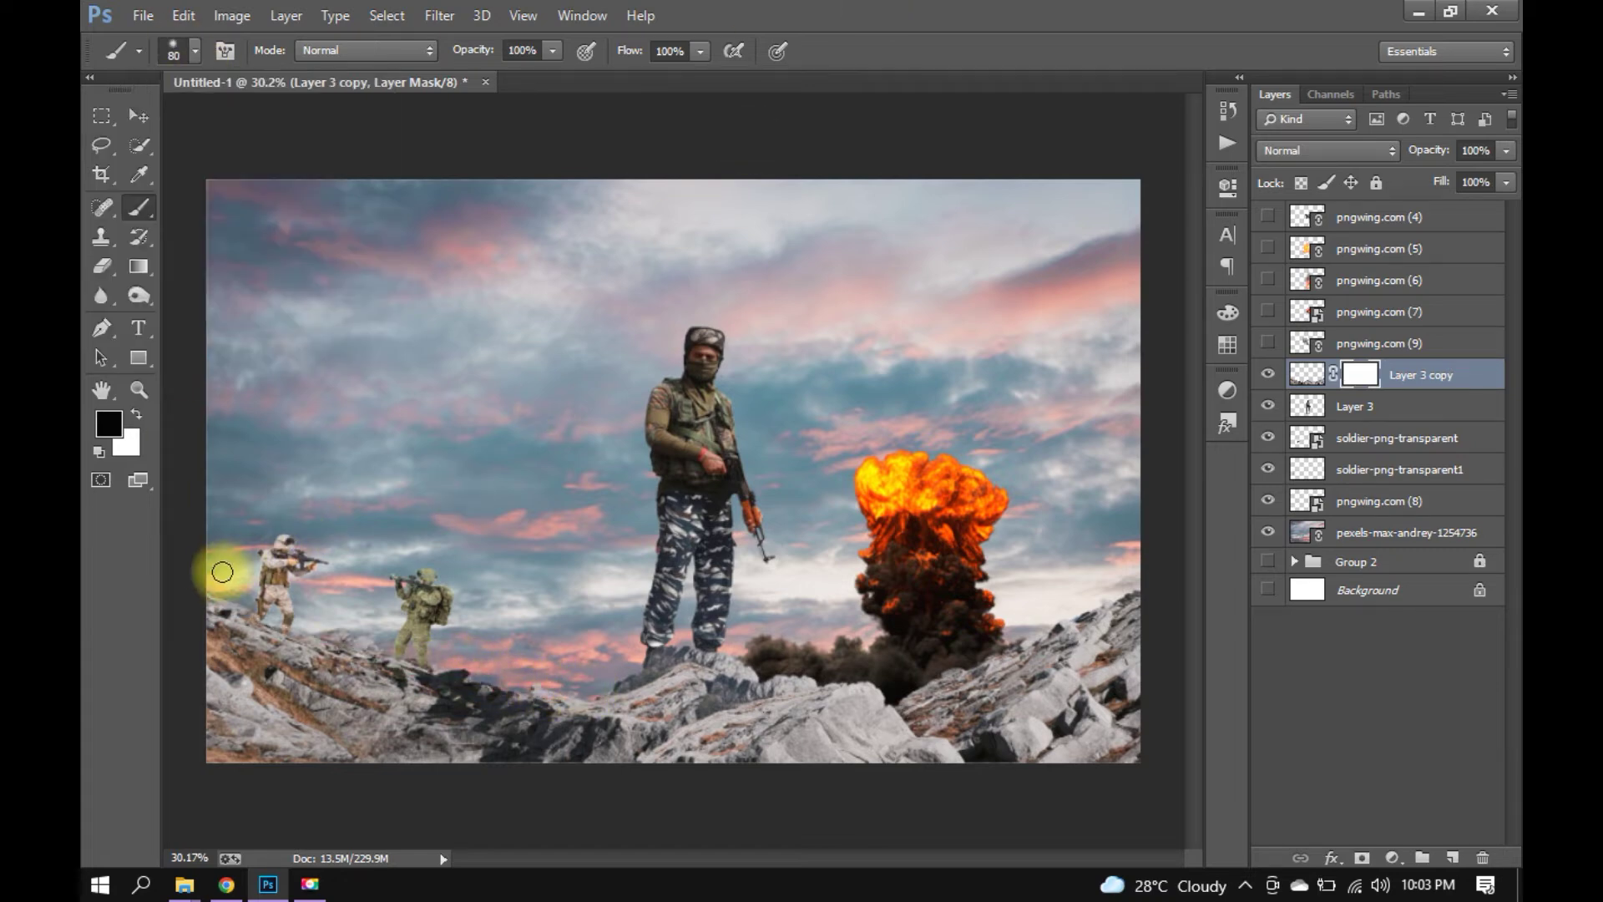
{"action": "left_click_drag", "start_coordinate": [385, 648], "coordinate": [480, 674]}
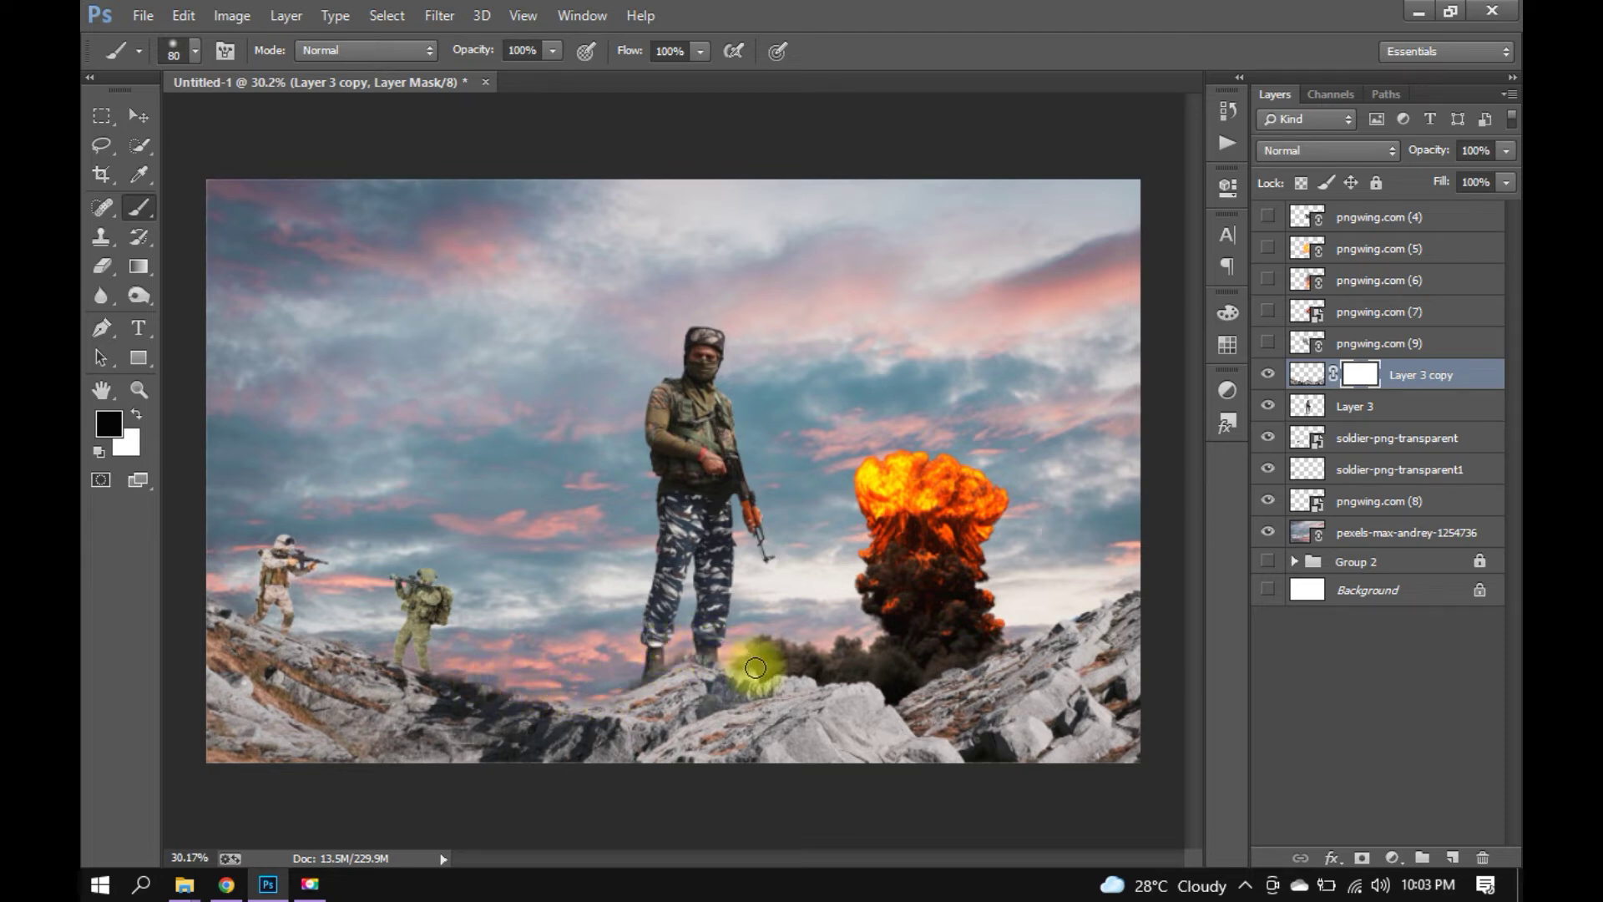
{"action": "left_click_drag", "start_coordinate": [955, 670], "coordinate": [1036, 631]}
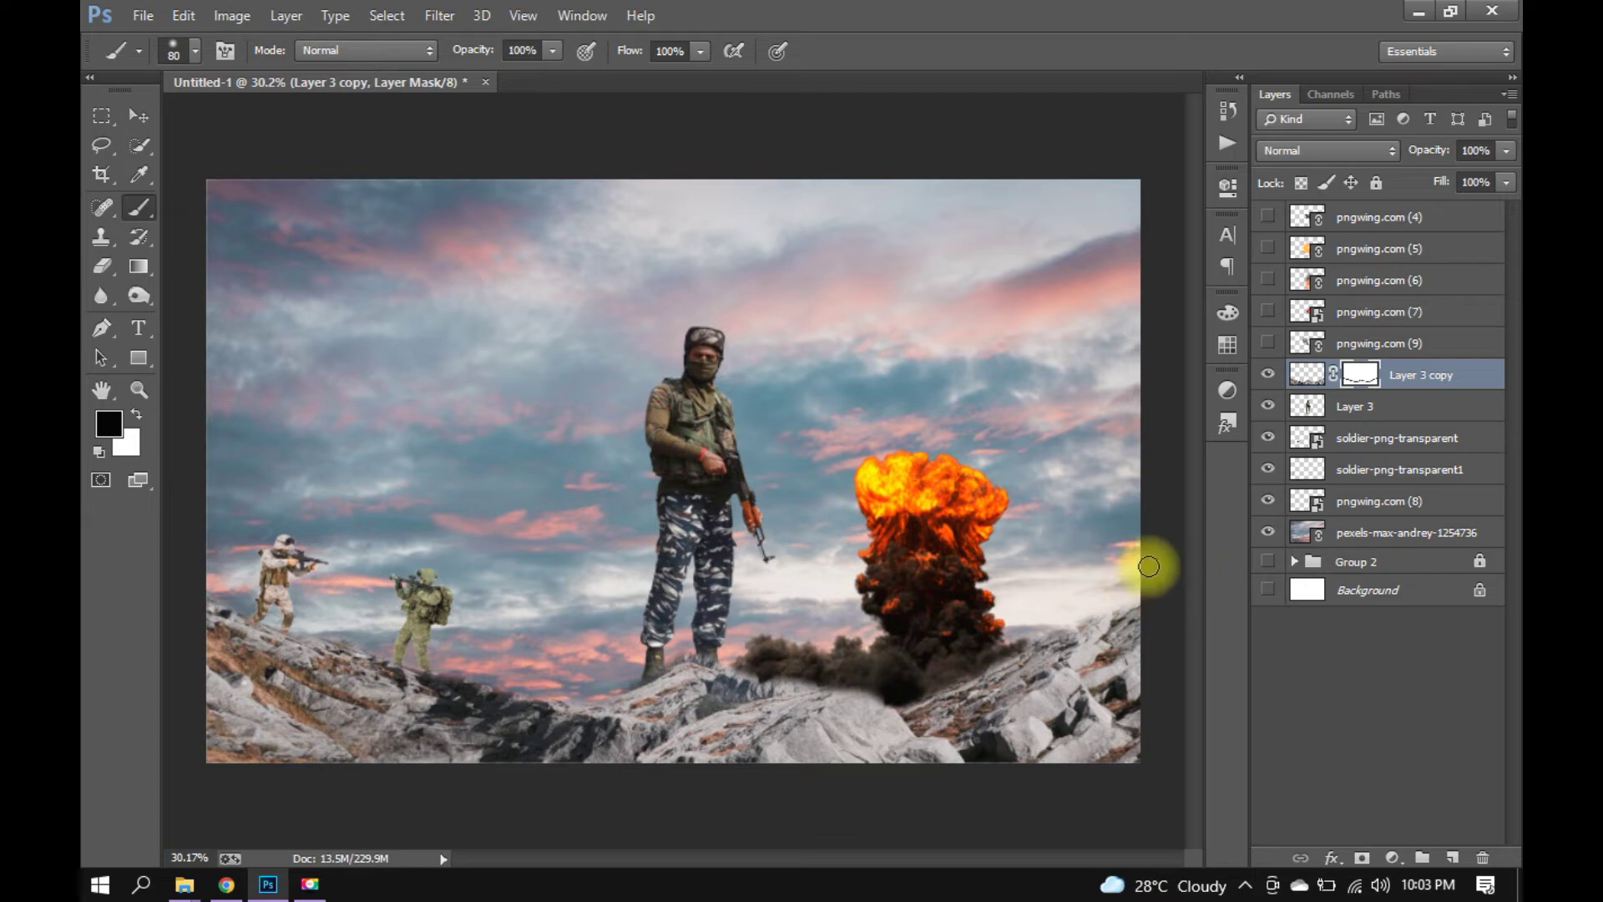
Lower the central soldier onto the ridge and paint white on the mask to restore rock around his boots.
{"action": "key", "text": "v"}
{"action": "left_click_drag", "start_coordinate": [701, 507], "coordinate": [718, 561]}
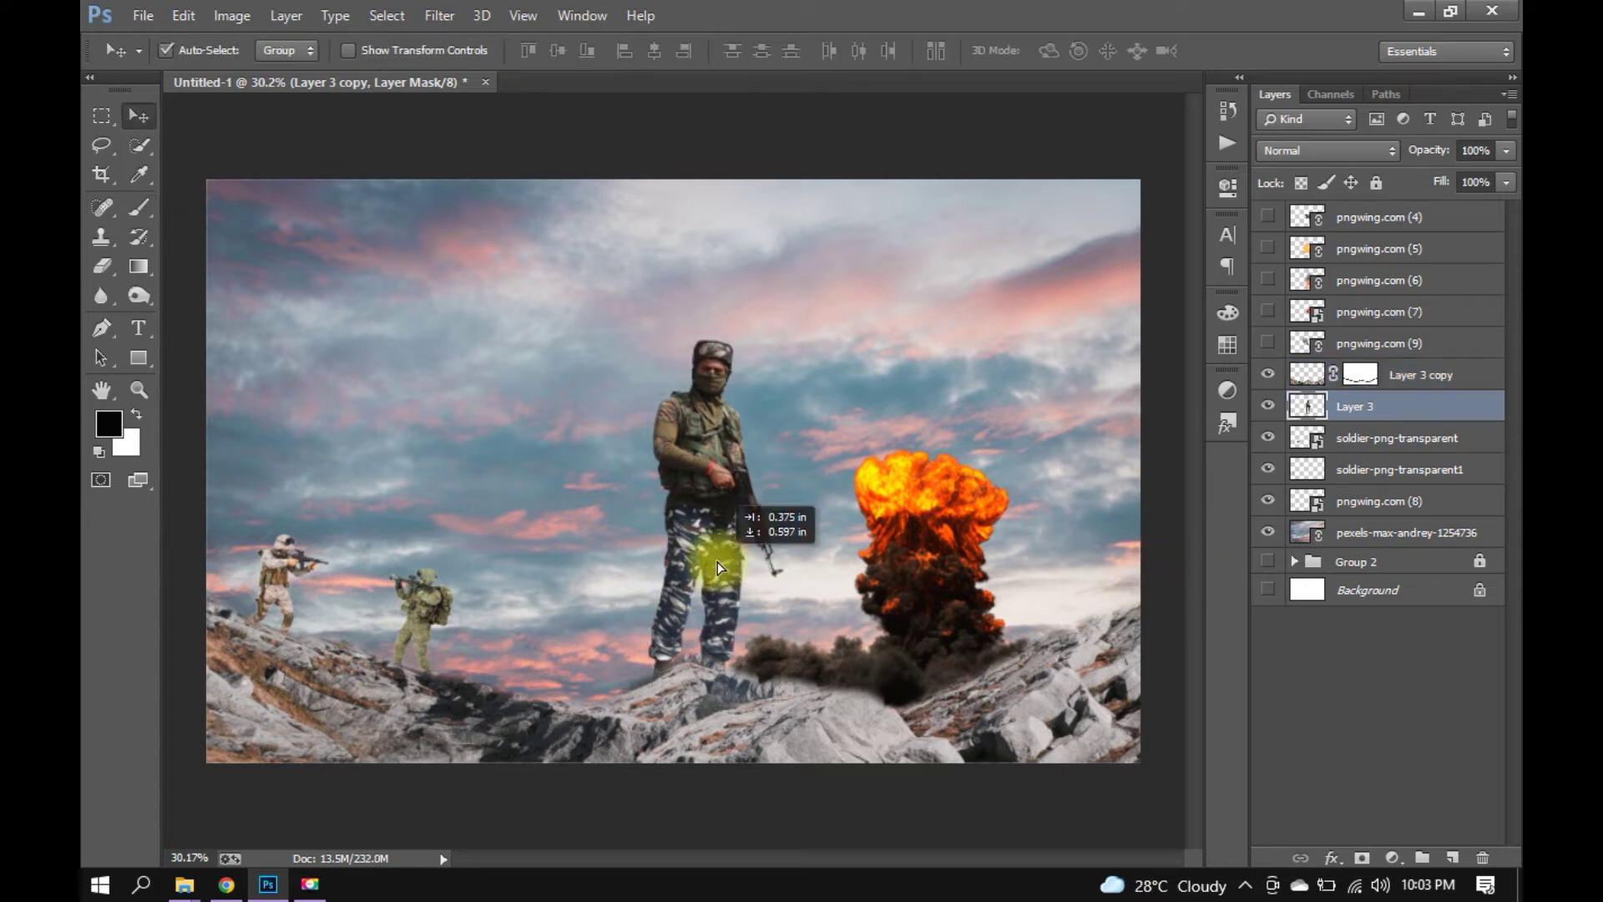
{"action": "scroll", "coordinate": [770, 703], "scroll_direction": "up", "scroll_amount": 3}
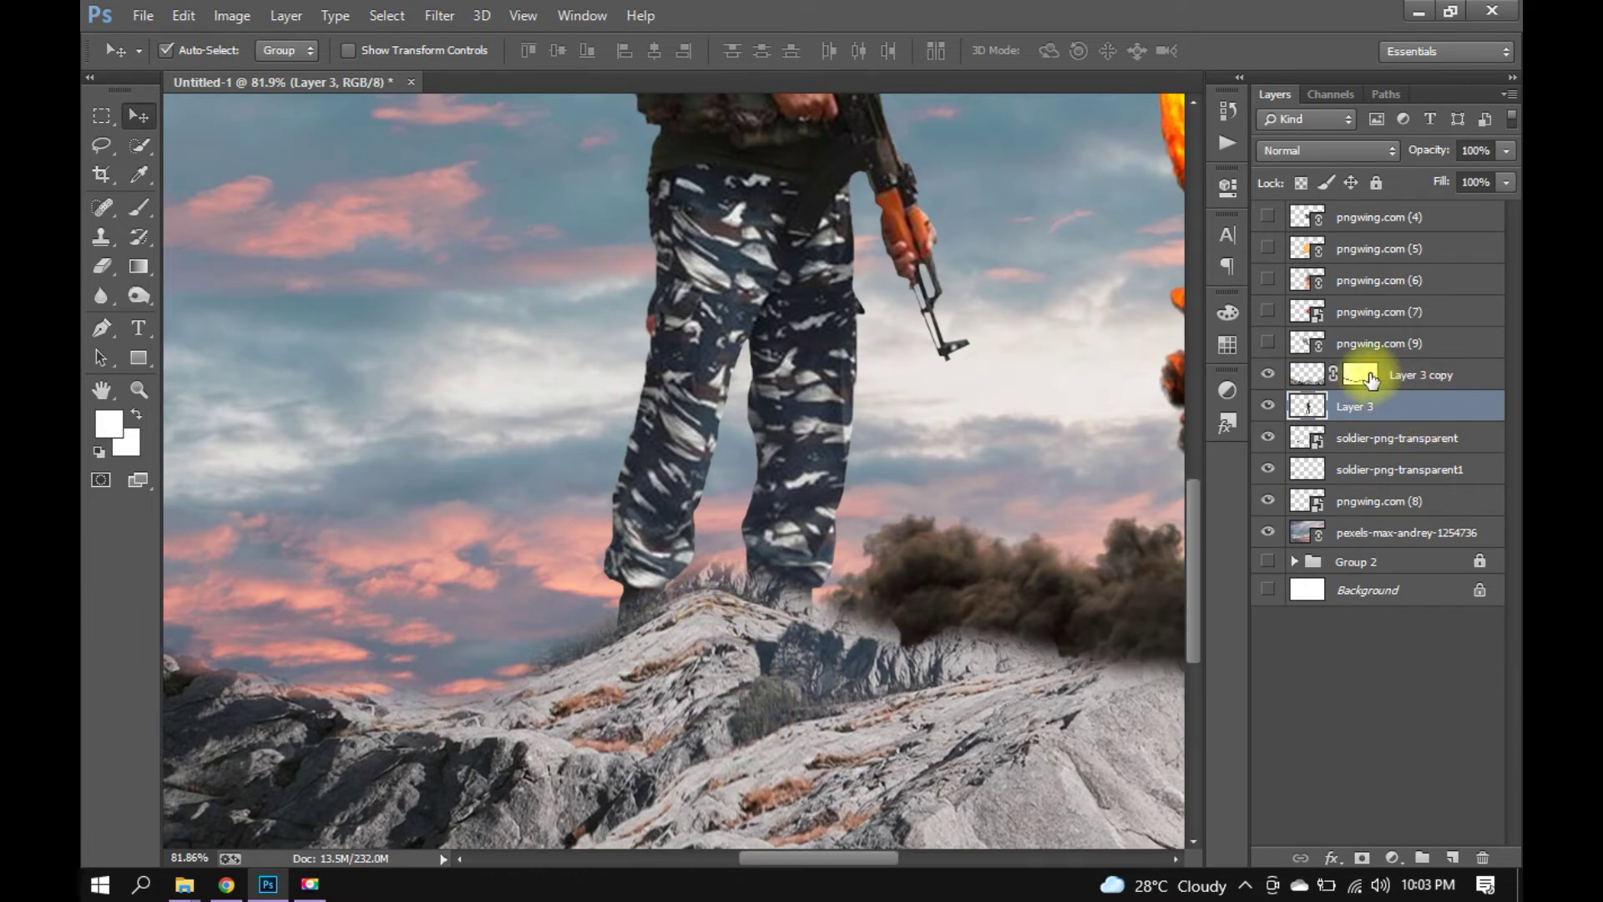
{"action": "left_click", "coordinate": [1360, 374]}
{"action": "key", "text": "b"}
{"action": "key", "text": "x"}
{"action": "mouse_move", "coordinate": [740, 573]}
{"action": "left_mouse_down"}
{"action": "mouse_move", "coordinate": [562, 637]}
{"action": "mouse_move", "coordinate": [857, 619]}
{"action": "mouse_move", "coordinate": [808, 581]}
{"action": "left_mouse_up"}
{"action": "mouse_move", "coordinate": [548, 663]}
{"action": "left_mouse_down"}
{"action": "mouse_move", "coordinate": [519, 698]}
{"action": "mouse_move", "coordinate": [448, 727]}
{"action": "left_mouse_up"}
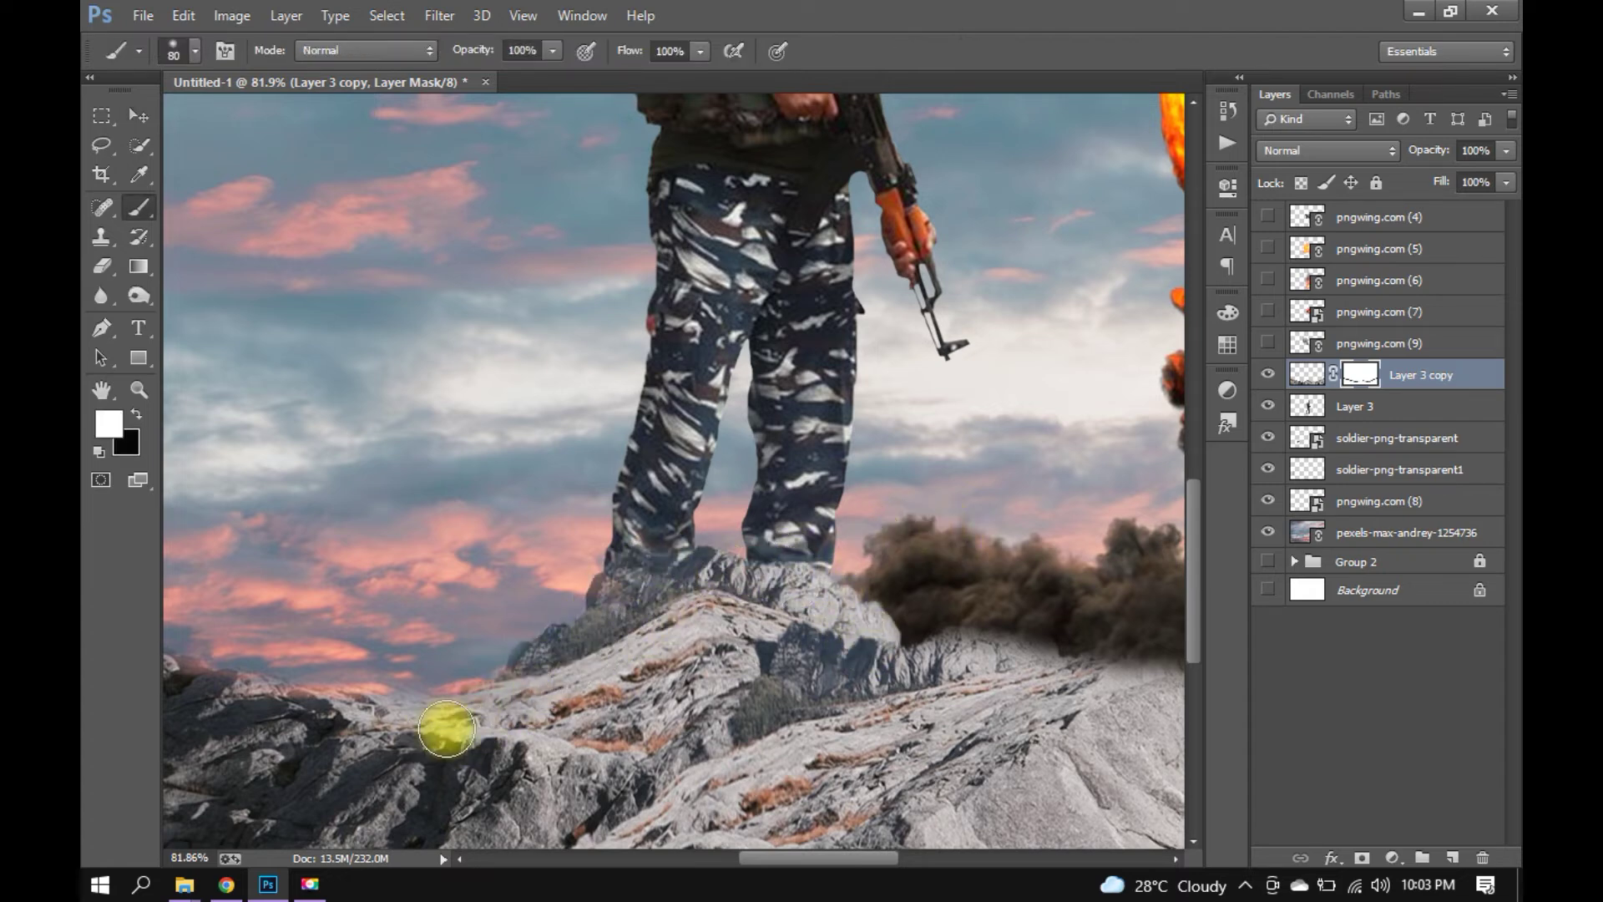
{"action": "left_click_drag", "start_coordinate": [639, 568], "coordinate": [602, 633]}
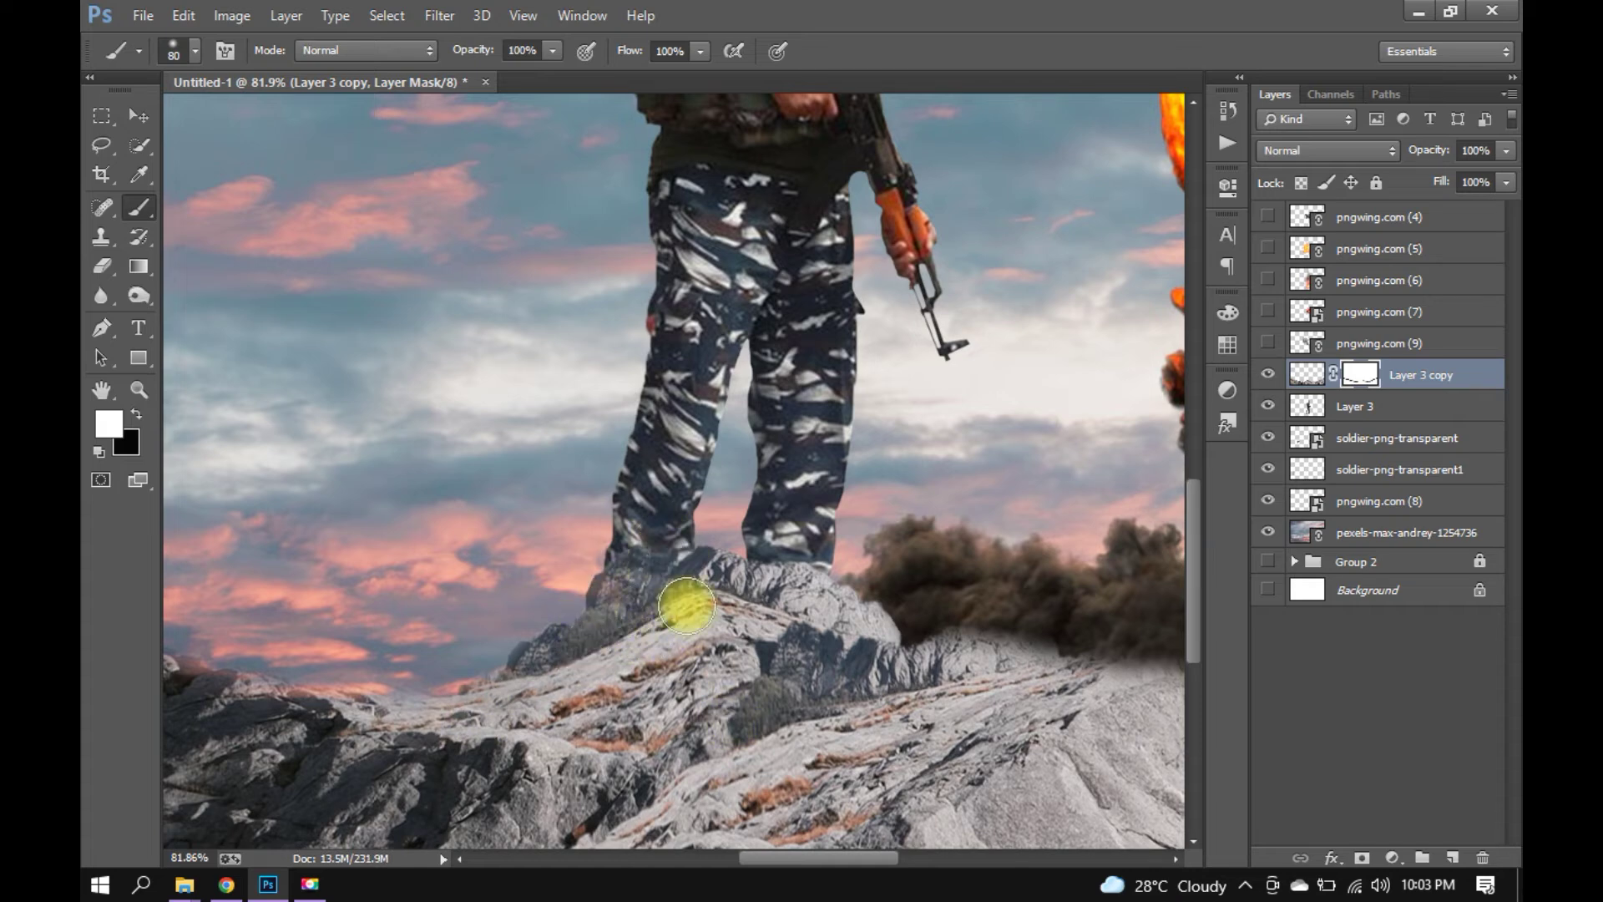
Scroll through the layers panel and briefly preview the pngwing.com (9) smoke layer.
{"action": "scroll", "coordinate": [831, 616], "scroll_direction": "down", "scroll_amount": 5}
{"action": "scroll", "coordinate": [816, 632], "scroll_direction": "down", "scroll_amount": 1}
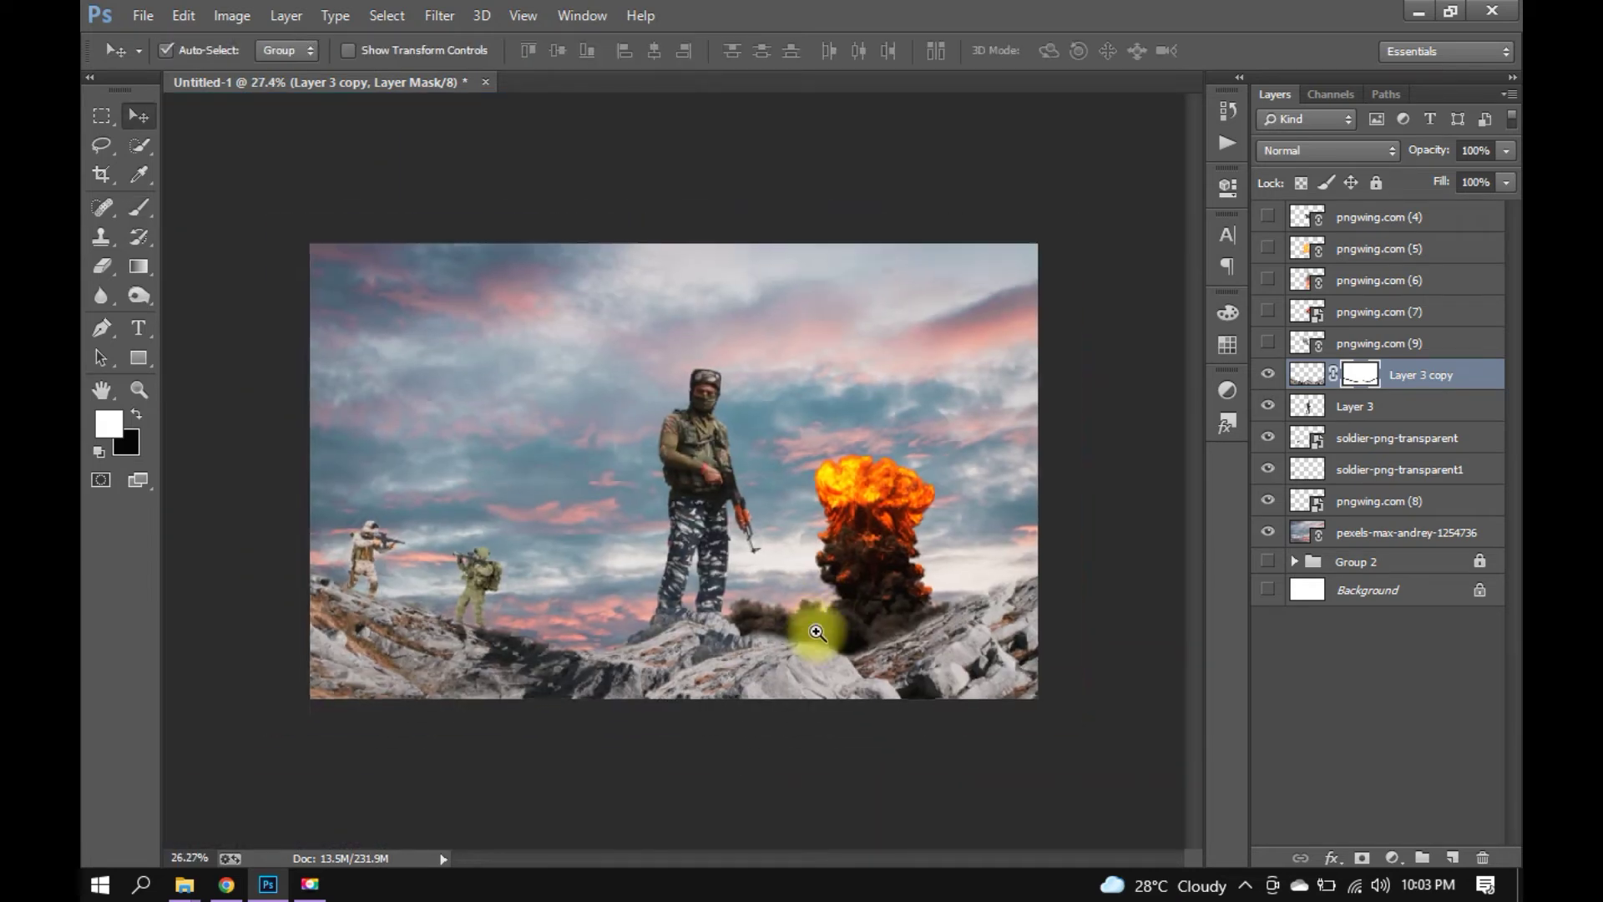
{"action": "scroll", "coordinate": [817, 632], "scroll_direction": "down", "scroll_amount": 1}
{"action": "scroll", "coordinate": [858, 616], "scroll_direction": "up", "scroll_amount": 1}
{"action": "scroll", "coordinate": [852, 615], "scroll_direction": "up", "scroll_amount": 1}
{"action": "scroll", "coordinate": [860, 610], "scroll_direction": "up", "scroll_amount": 2}
{"action": "scroll", "coordinate": [902, 595], "scroll_direction": "up", "scroll_amount": 1}
{"action": "scroll", "coordinate": [918, 589], "scroll_direction": "down", "scroll_amount": 1}
{"action": "left_click", "coordinate": [1269, 343]}
Show the pngwing.com (4) jet, enlarge it to about 155% in the upper-left sky, then show pngwing.com (5).
{"action": "left_click", "coordinate": [1269, 217]}
{"action": "left_click_drag", "start_coordinate": [759, 493], "coordinate": [584, 378]}
{"action": "key", "text": "ctrl+t"}
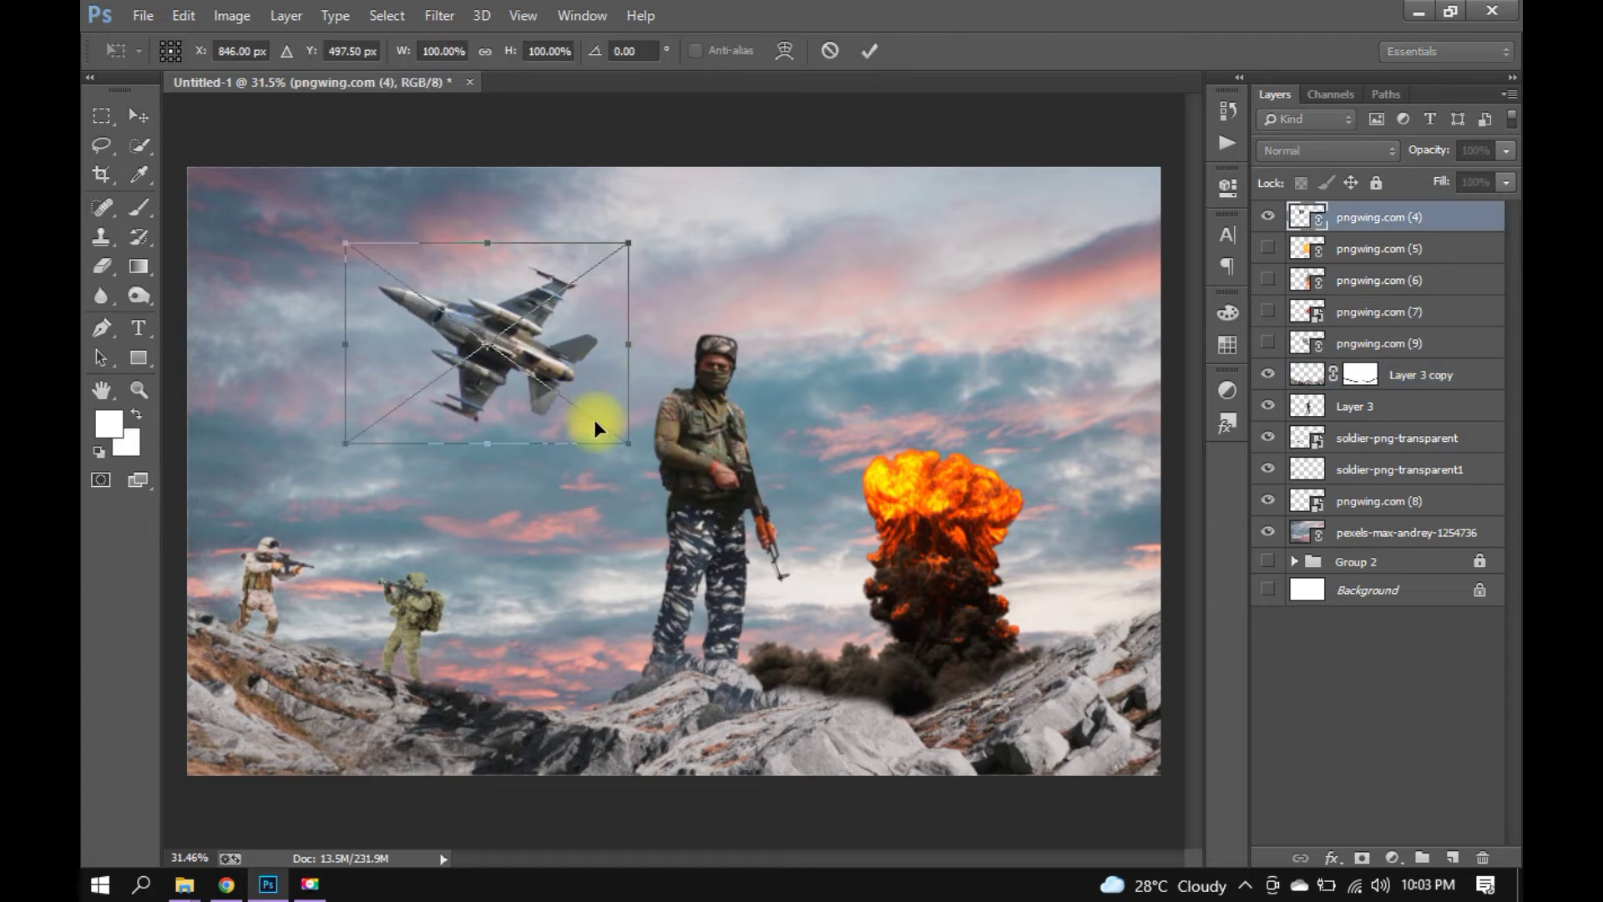
{"action": "left_click_drag", "start_coordinate": [630, 444], "coordinate": [693, 536]}
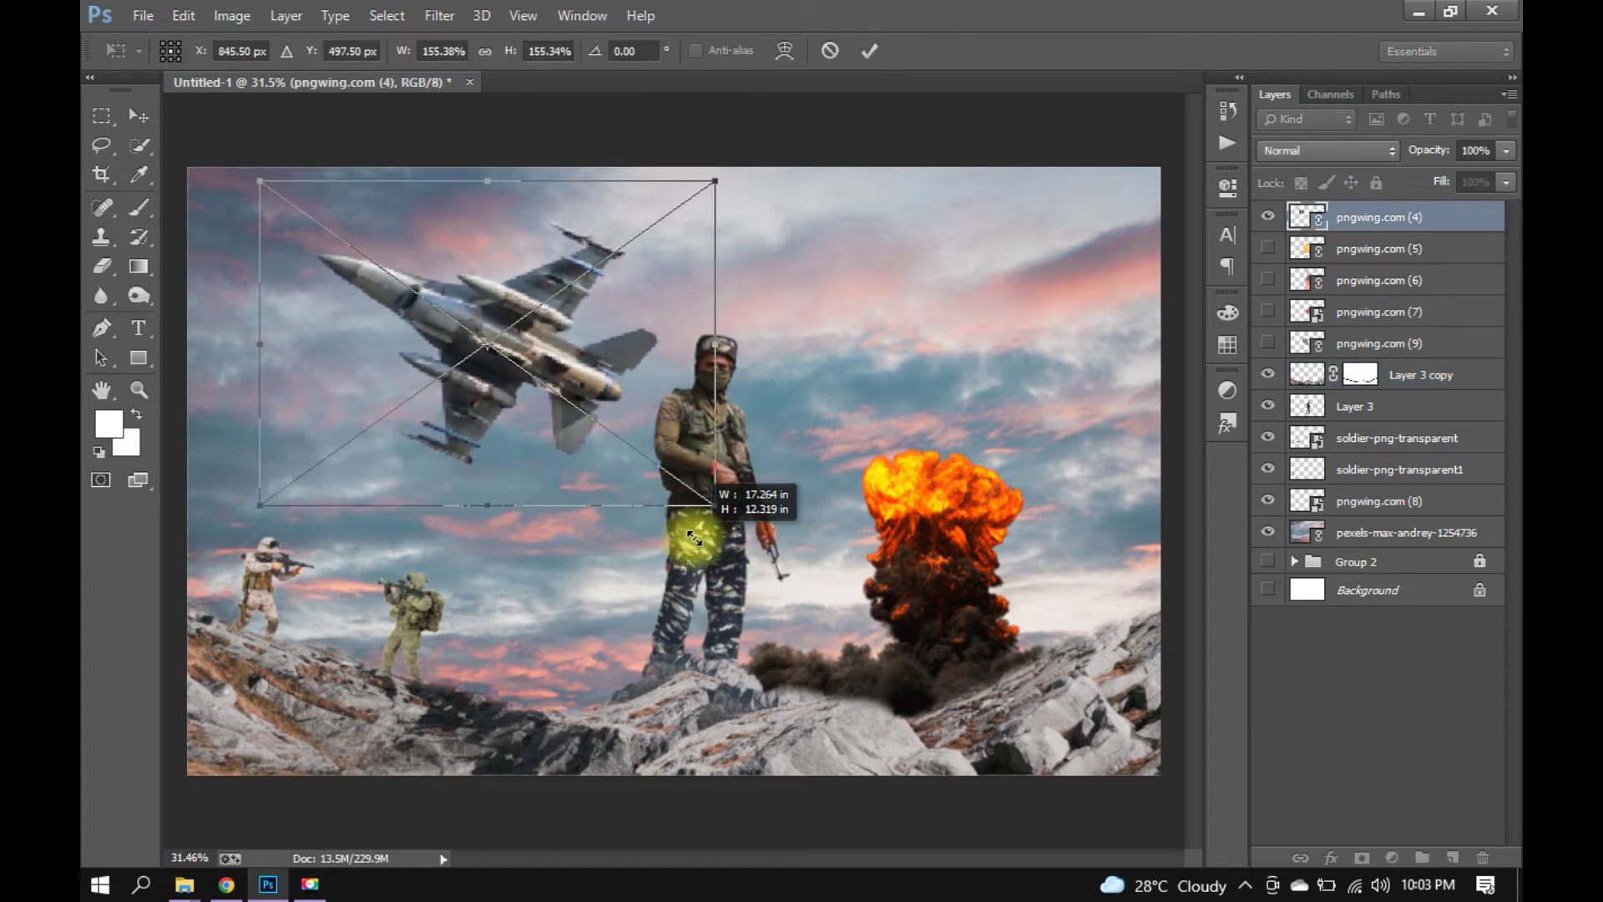
{"action": "left_click", "coordinate": [869, 50]}
{"action": "left_click_drag", "start_coordinate": [522, 379], "coordinate": [483, 350]}
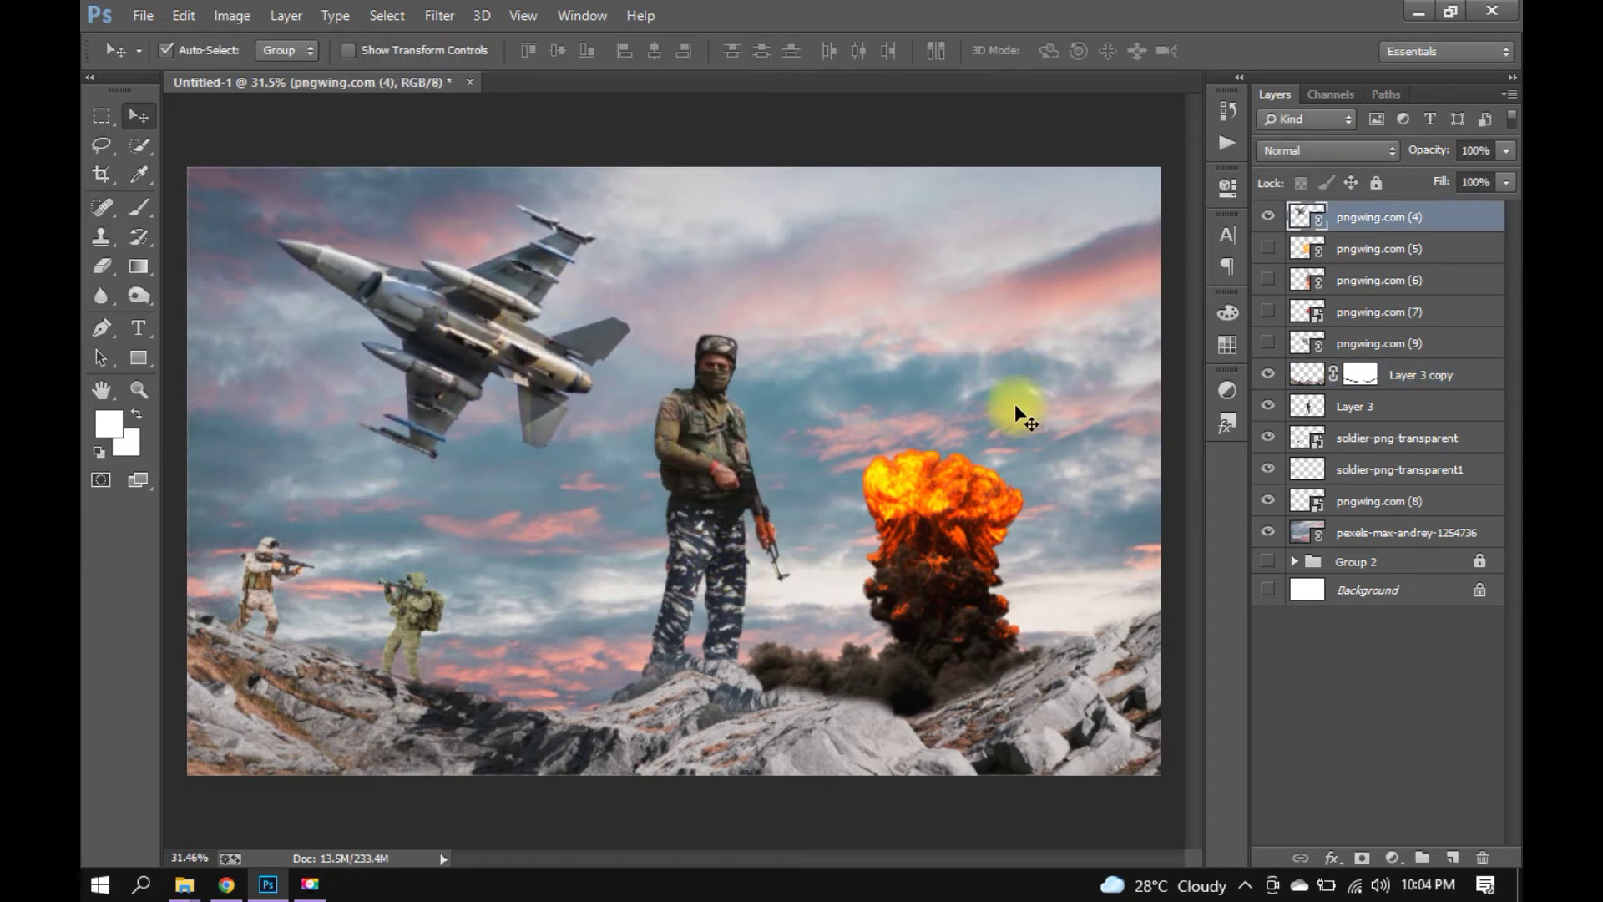
{"action": "left_click", "coordinate": [1268, 249]}
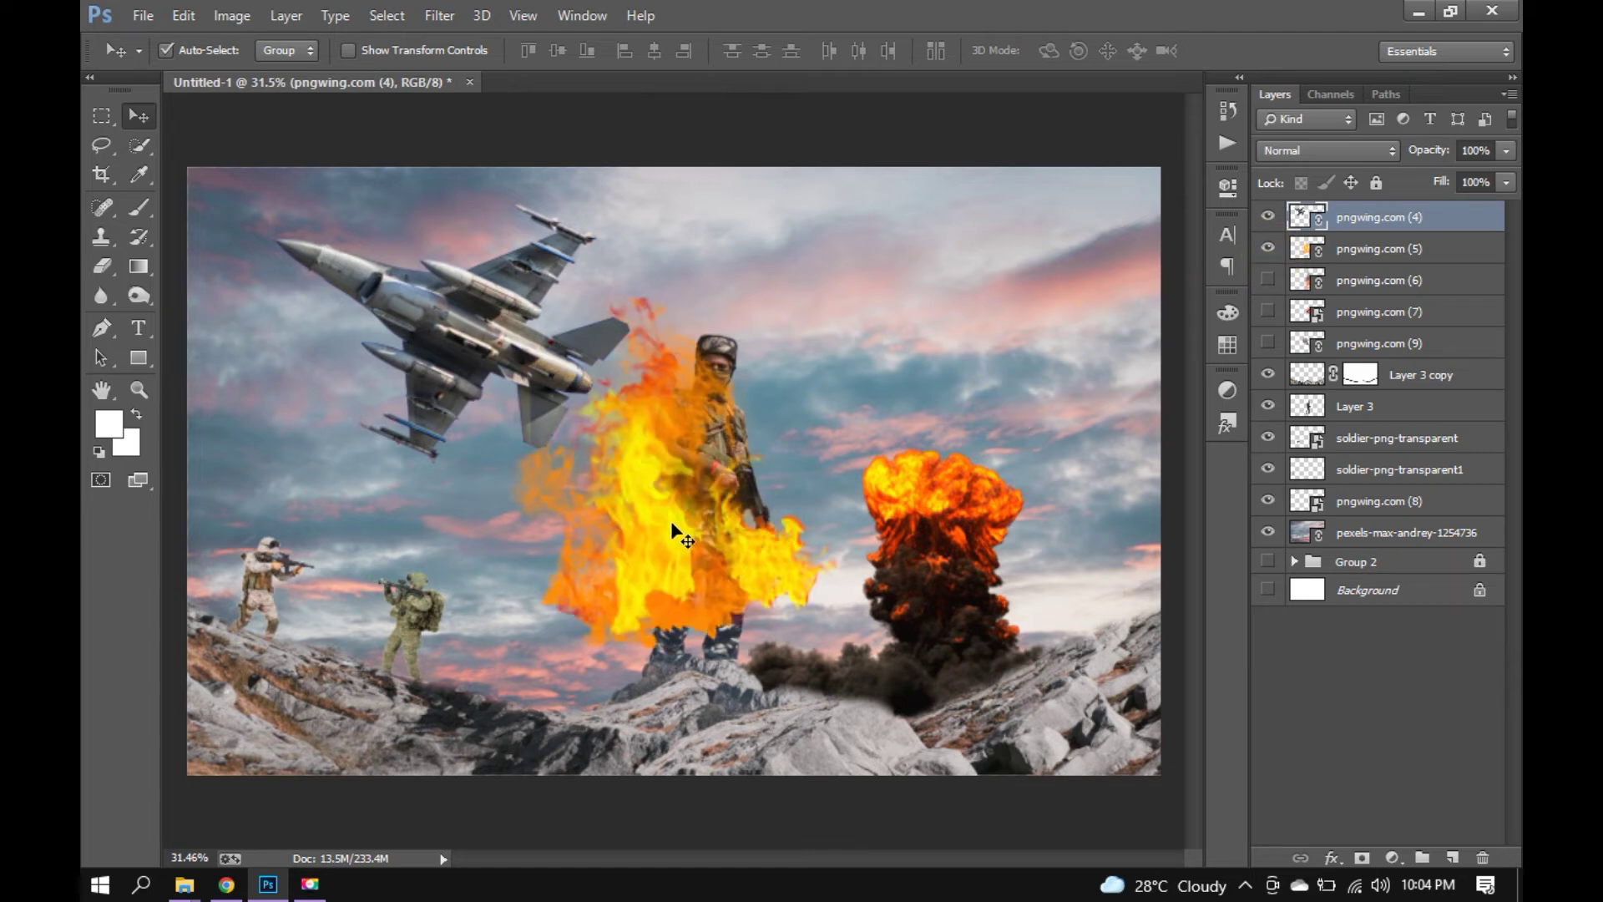
Shrink the pngwing.com (5) fire to about 37%, tilt it 12° on the left rocks, and copy it beneath the explosion.
{"action": "left_click_drag", "start_coordinate": [677, 535], "coordinate": [479, 675]}
{"action": "key", "text": "ctrl+t"}
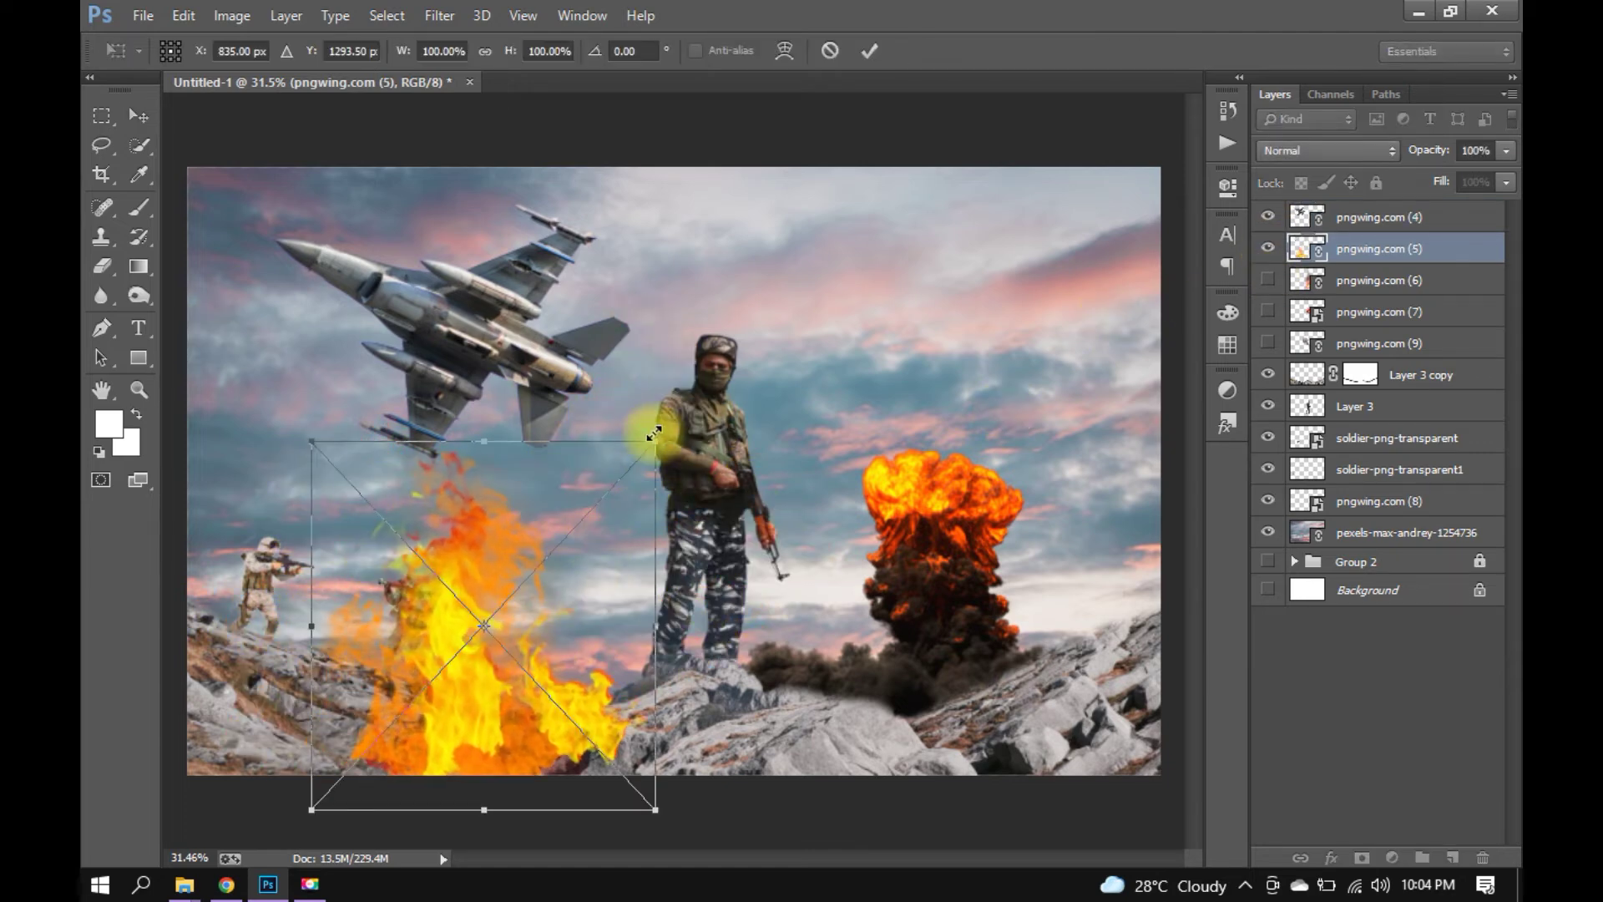
{"action": "left_click_drag", "start_coordinate": [655, 436], "coordinate": [436, 674]}
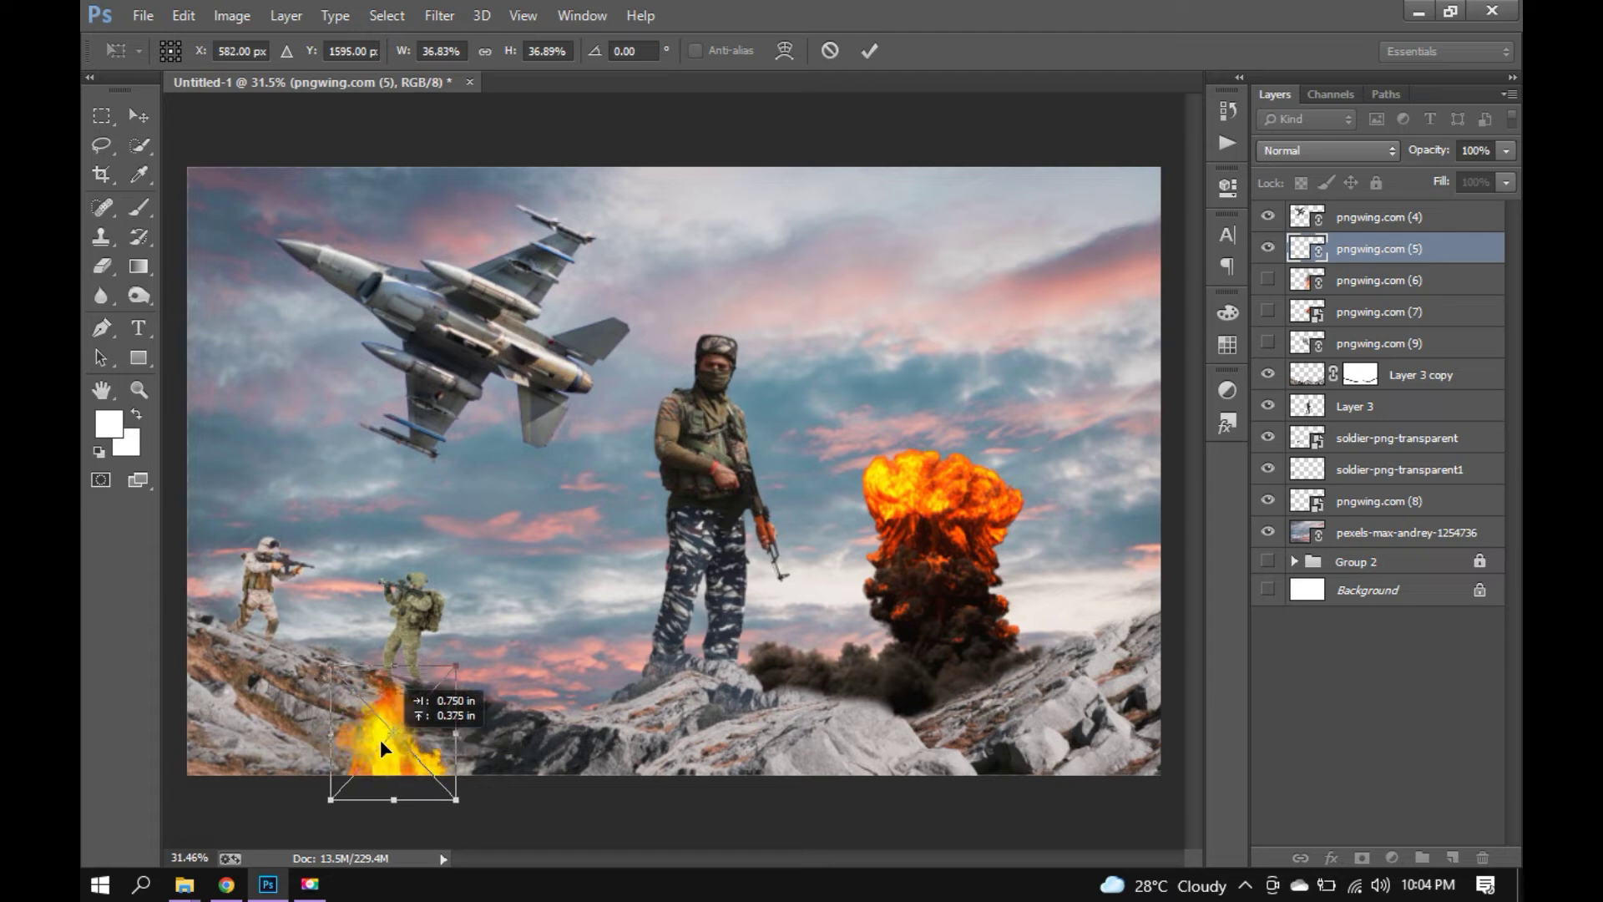
{"action": "left_click_drag", "start_coordinate": [383, 741], "coordinate": [296, 691]}
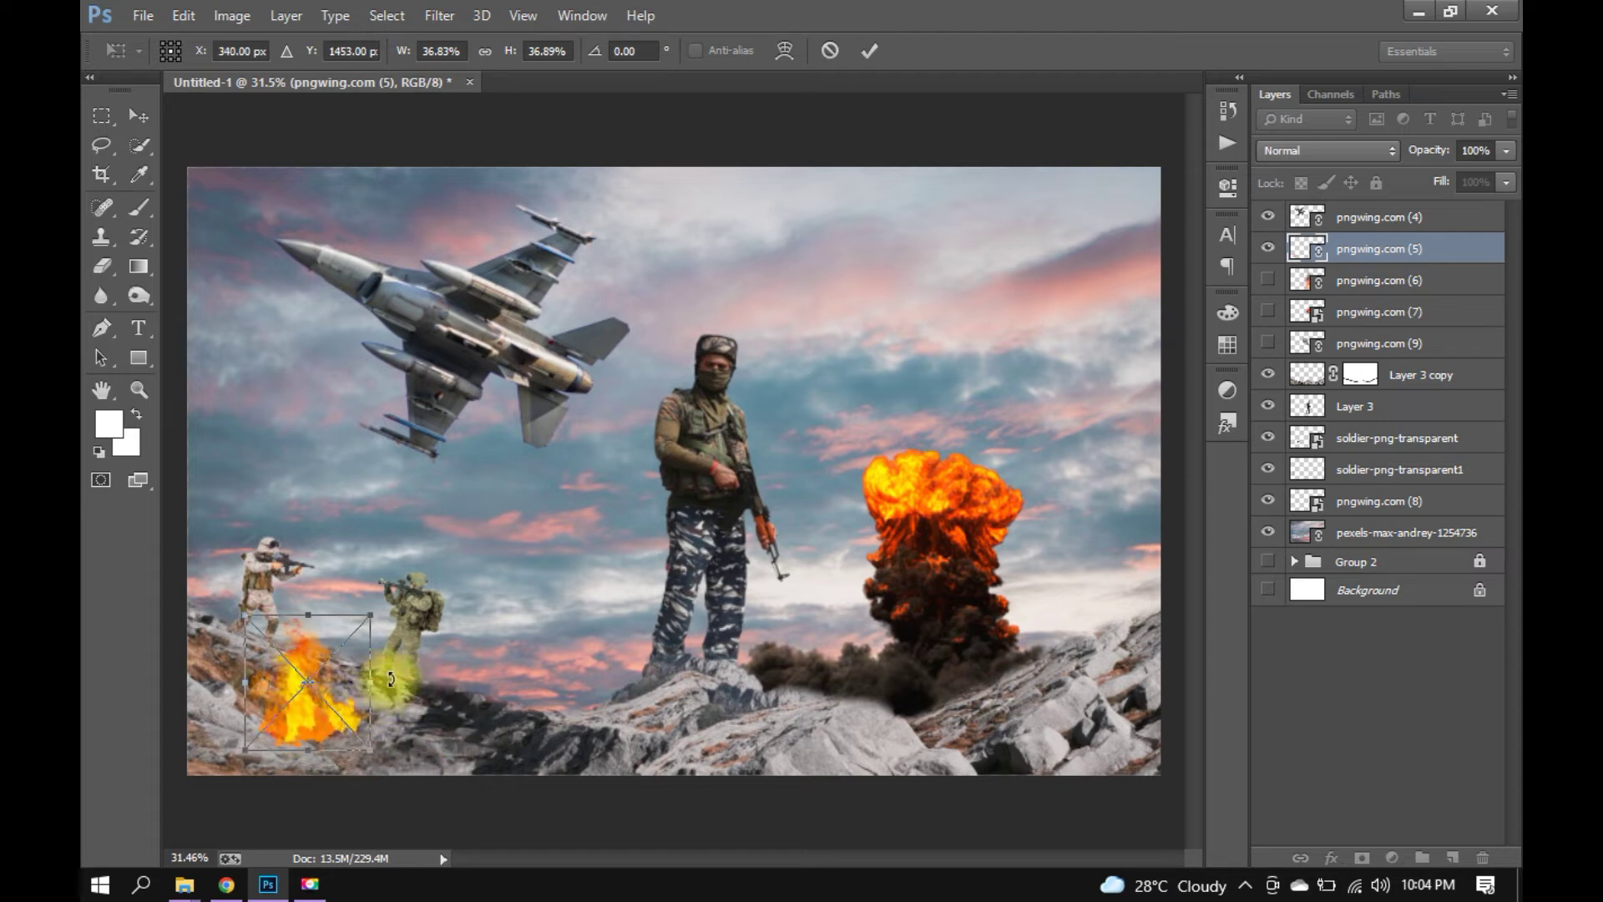
{"action": "left_click_drag", "start_coordinate": [391, 678], "coordinate": [391, 697]}
{"action": "key", "text": "Return"}
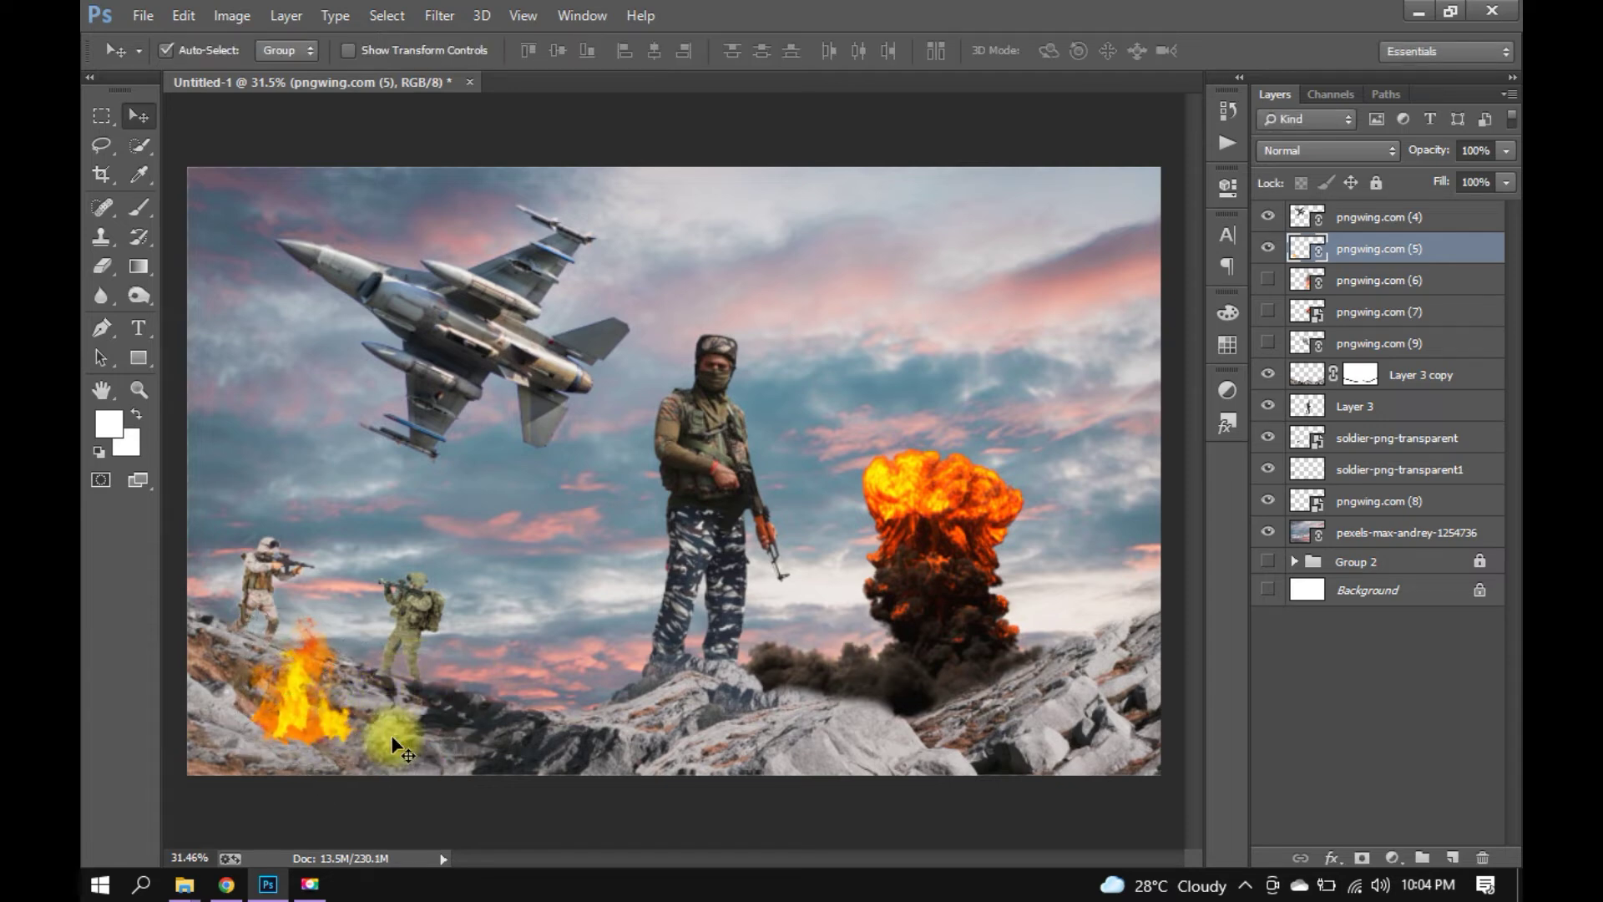
{"action": "left_click_drag", "start_coordinate": [316, 712], "coordinate": [311, 712]}
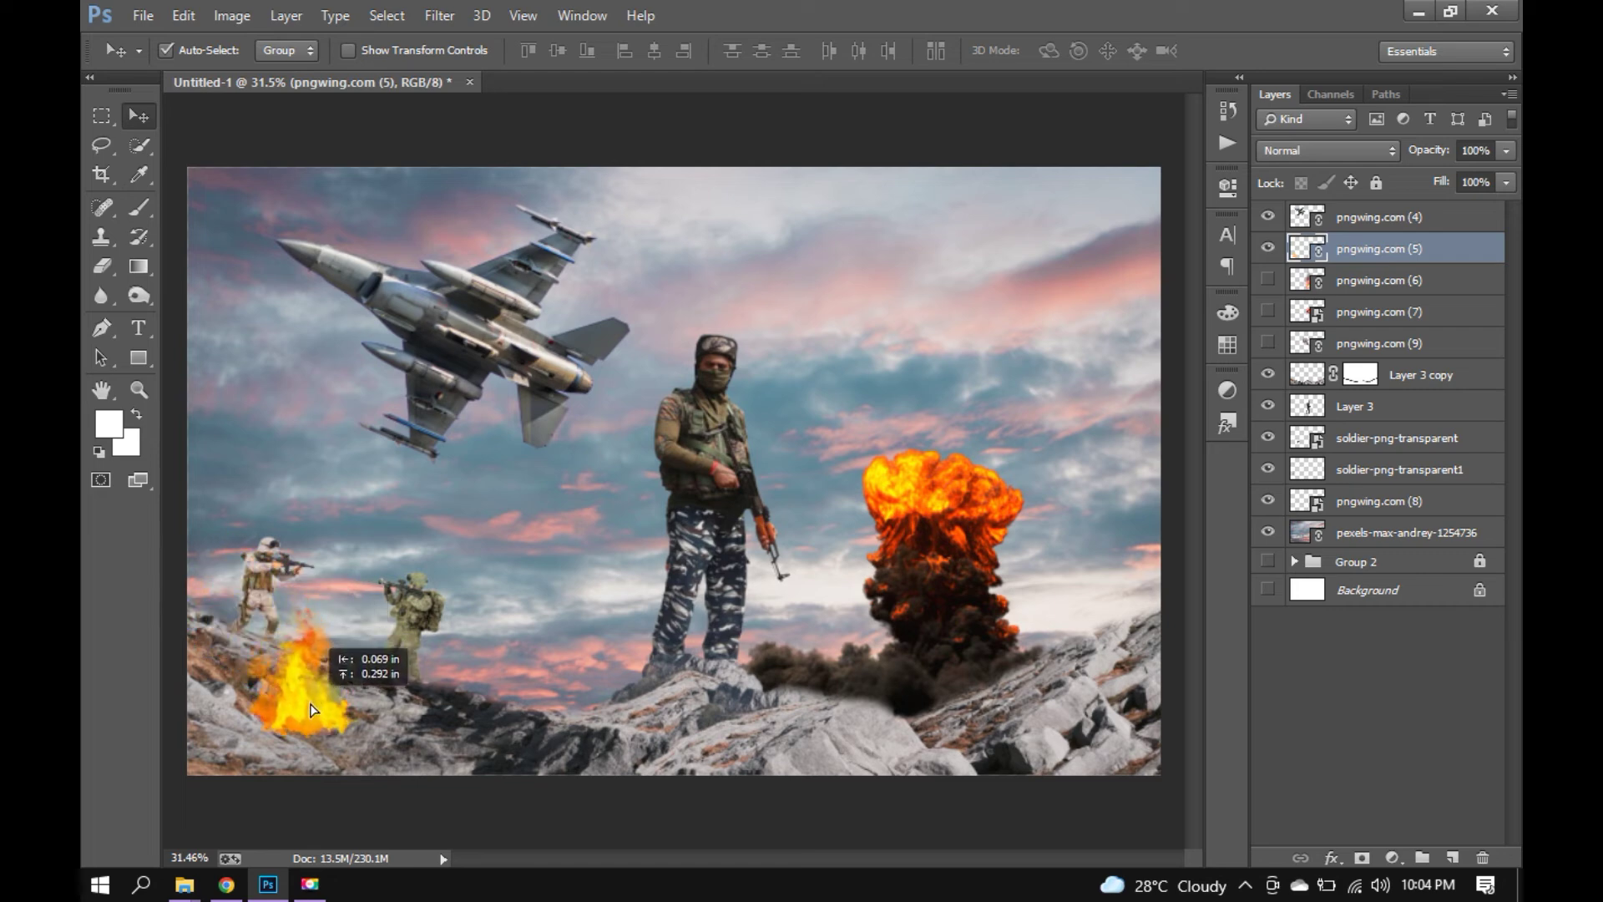
{"action": "mouse_move", "coordinate": [304, 708]}
{"action": "left_mouse_down"}
{"action": "mouse_move", "coordinate": [914, 728]}
{"action": "mouse_move", "coordinate": [863, 645]}
{"action": "left_mouse_up"}
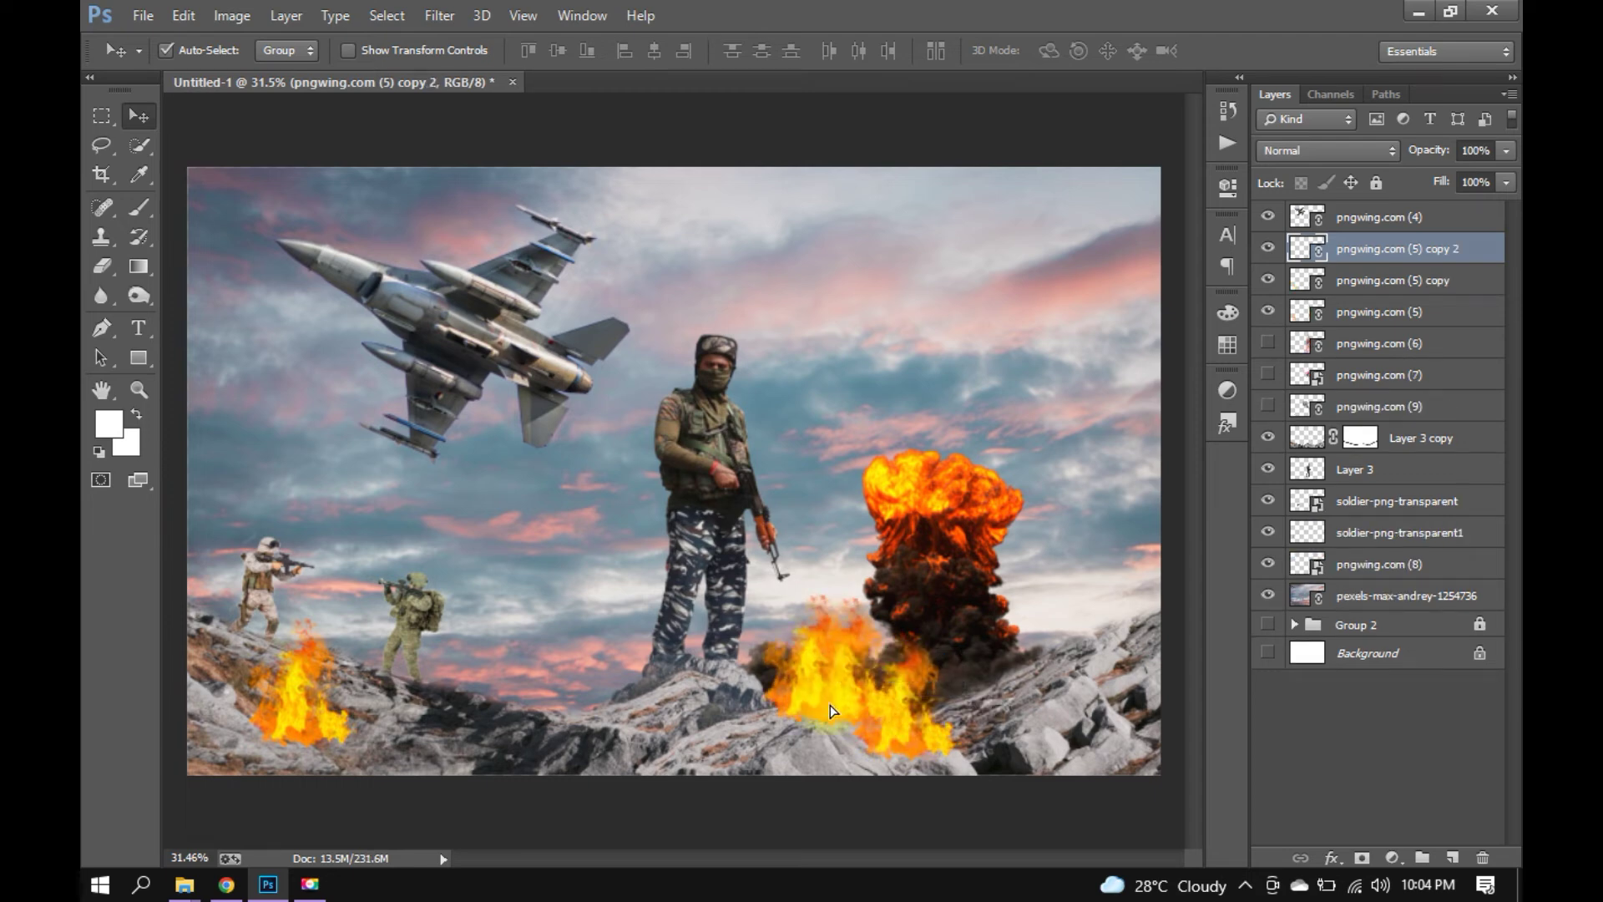
Rotate the pngwing.com (5) copy 2 fire layer to vary the flames.
{"action": "left_click", "coordinate": [860, 638]}
{"action": "key", "text": "ctrl+t"}
{"action": "mouse_move", "coordinate": [922, 598]}
{"action": "left_mouse_down"}
{"action": "mouse_move", "coordinate": [934, 615]}
{"action": "mouse_move", "coordinate": [953, 597]}
{"action": "left_mouse_up"}
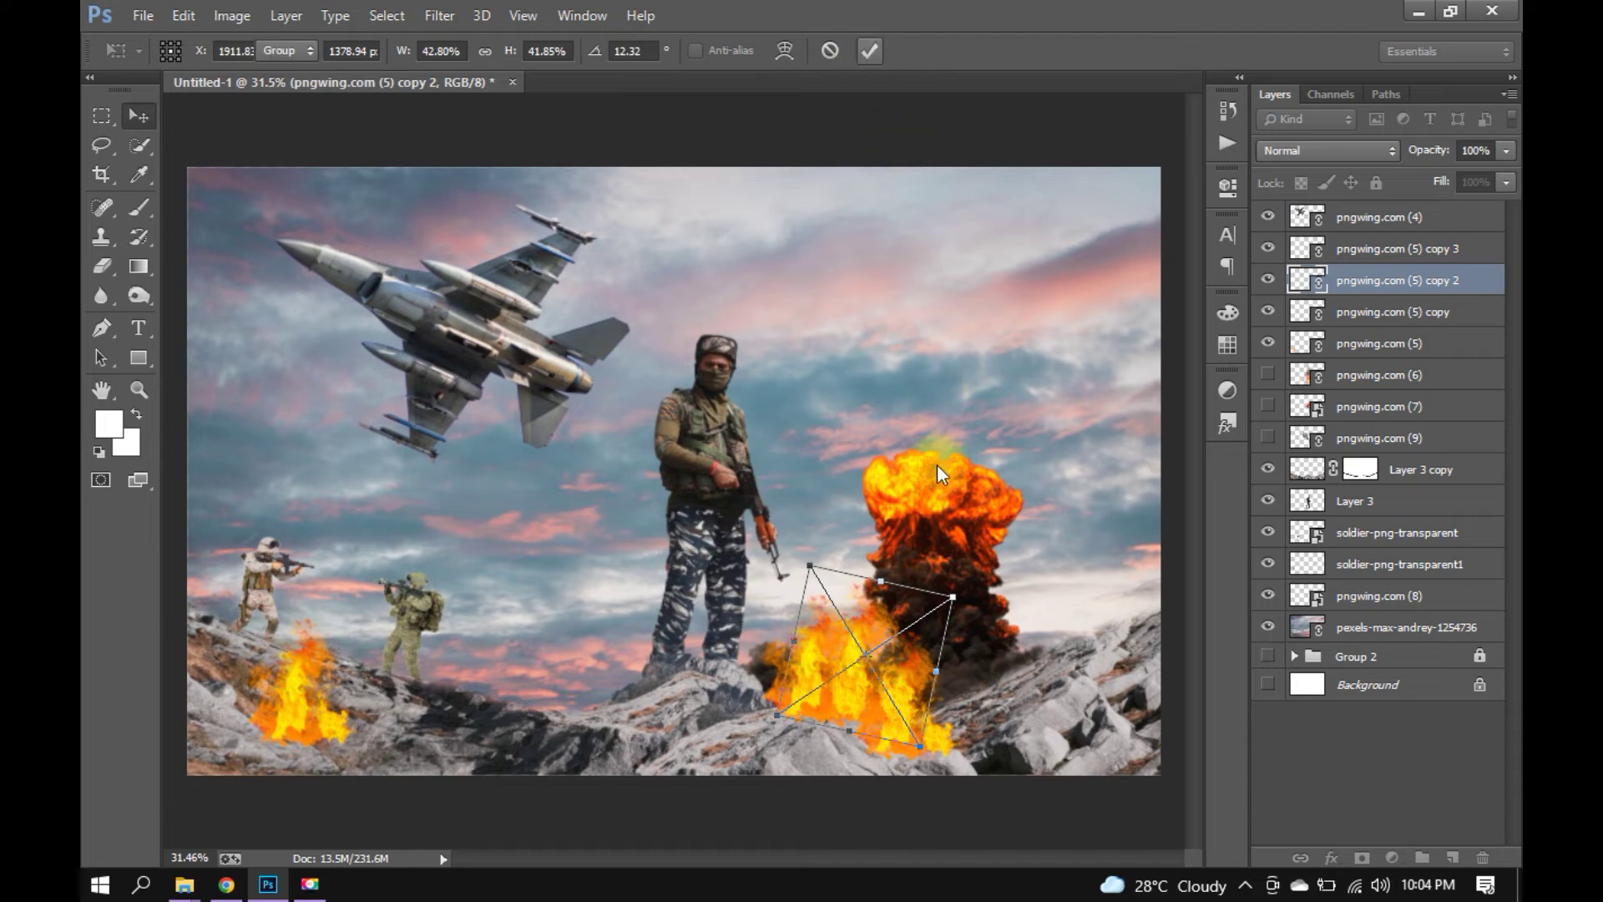
{"action": "key", "text": "Return"}
Move all three fire copies below Layer 3 copy and raise them on the canvas.
{"action": "left_click", "coordinate": [1373, 313]}
{"action": "left_click", "coordinate": [1368, 257], "text": "shift"}
{"action": "left_click_drag", "start_coordinate": [1368, 257], "coordinate": [1376, 486]}
{"action": "scroll", "coordinate": [986, 748], "scroll_direction": "up", "scroll_amount": 3}
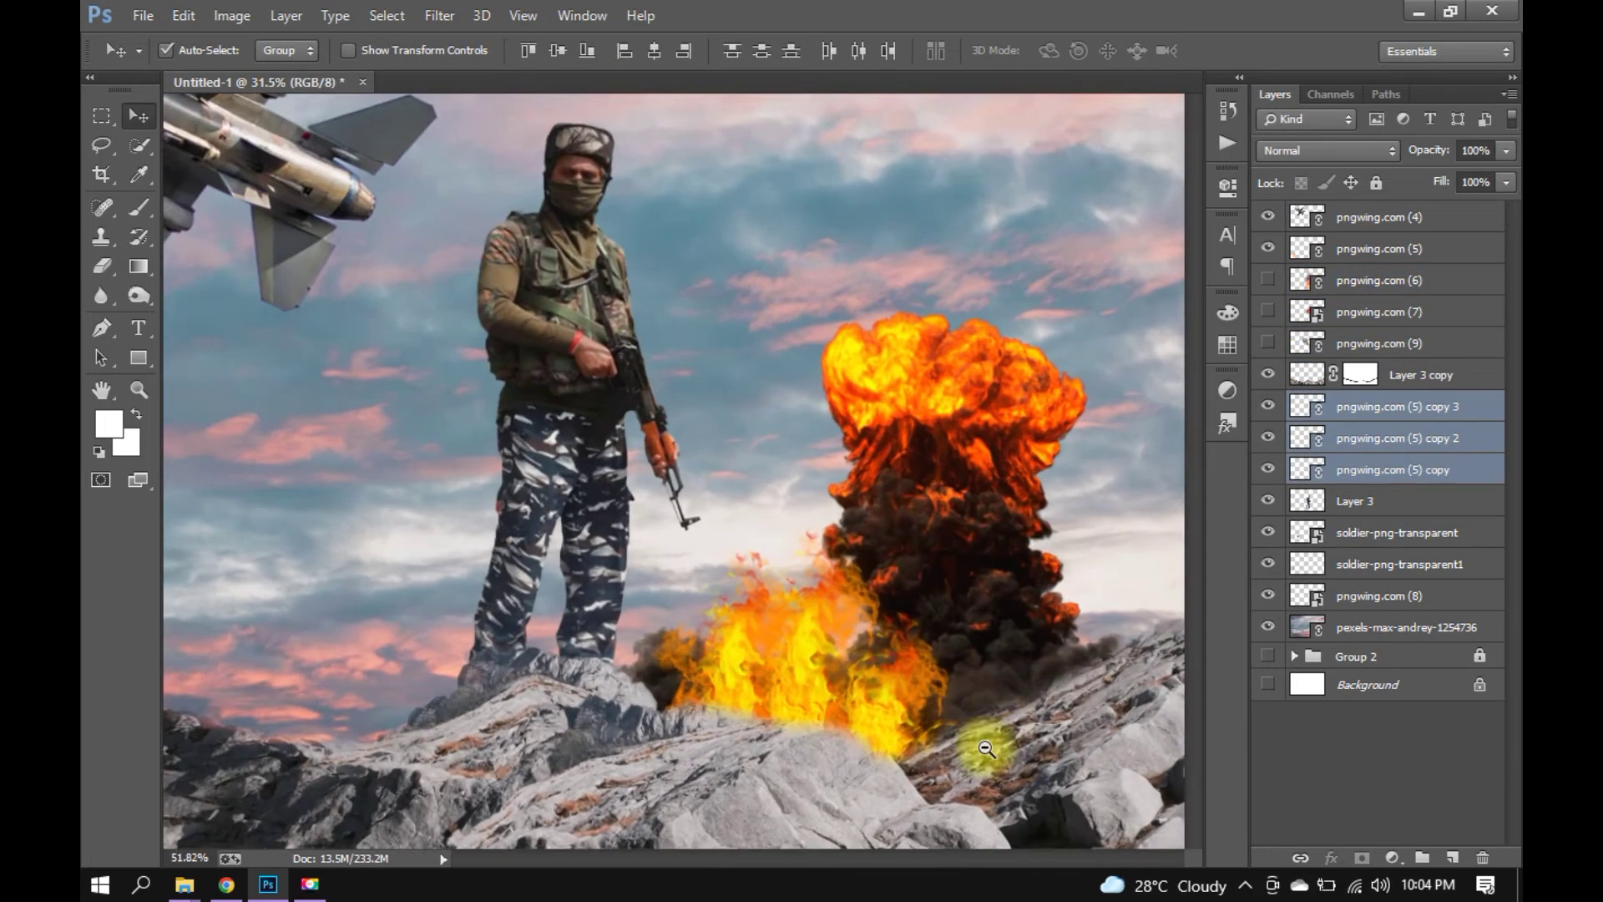
{"action": "left_click_drag", "start_coordinate": [859, 670], "coordinate": [859, 650]}
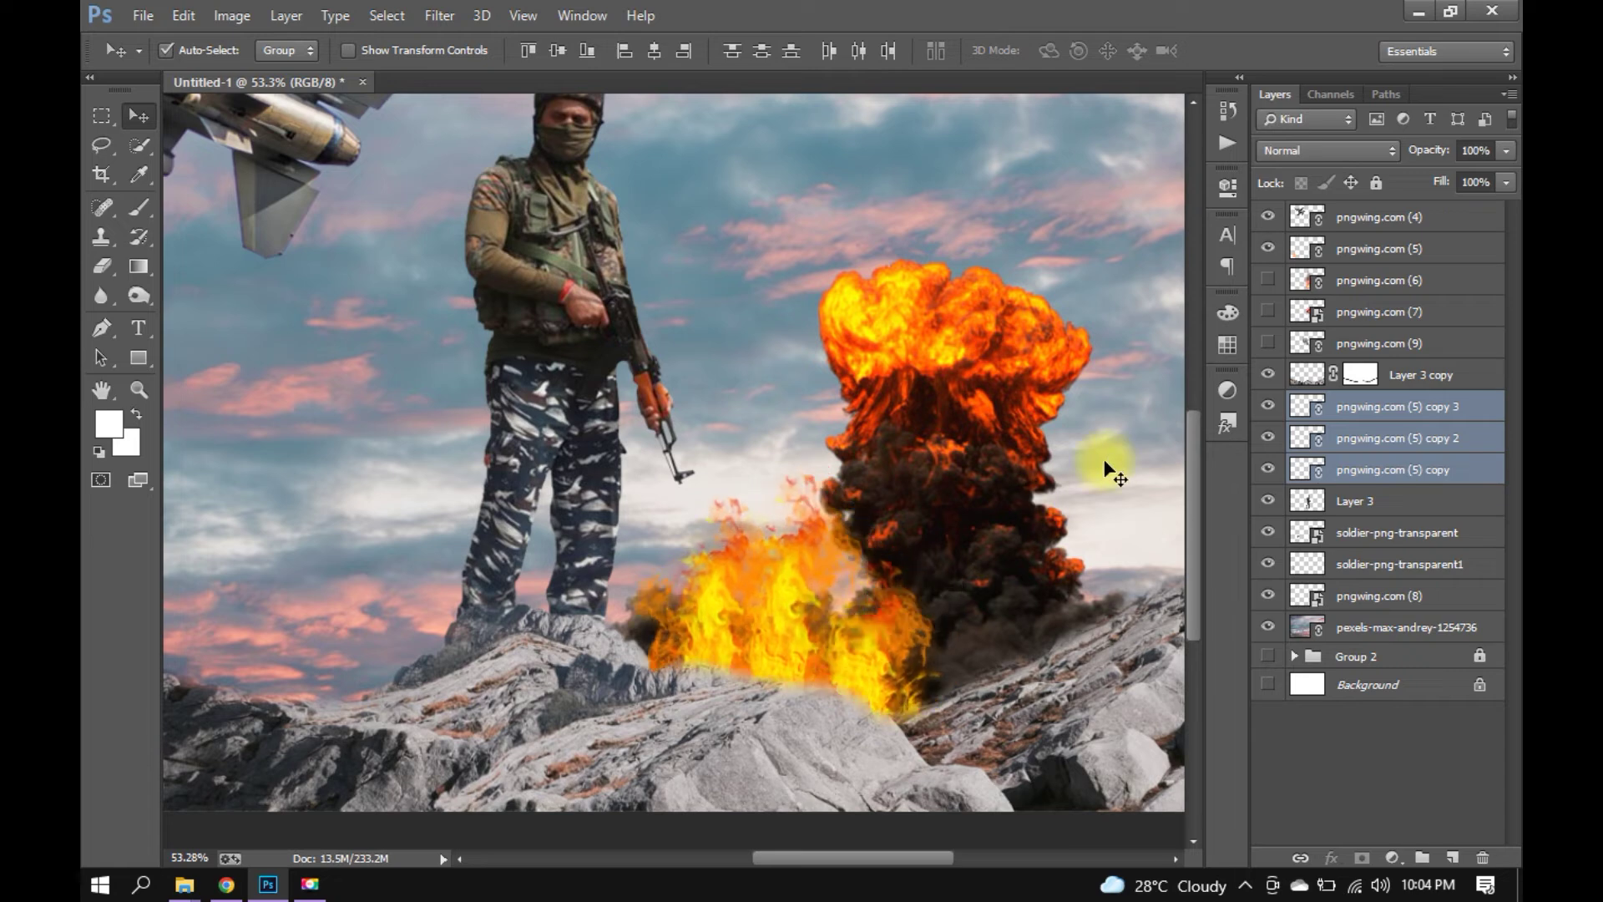
Spread the fires along the explosion's base, then restack them above Layer 3 copy and lower them onto the rocks.
{"action": "left_click", "coordinate": [689, 593]}
{"action": "left_click_drag", "start_coordinate": [688, 593], "coordinate": [726, 584]}
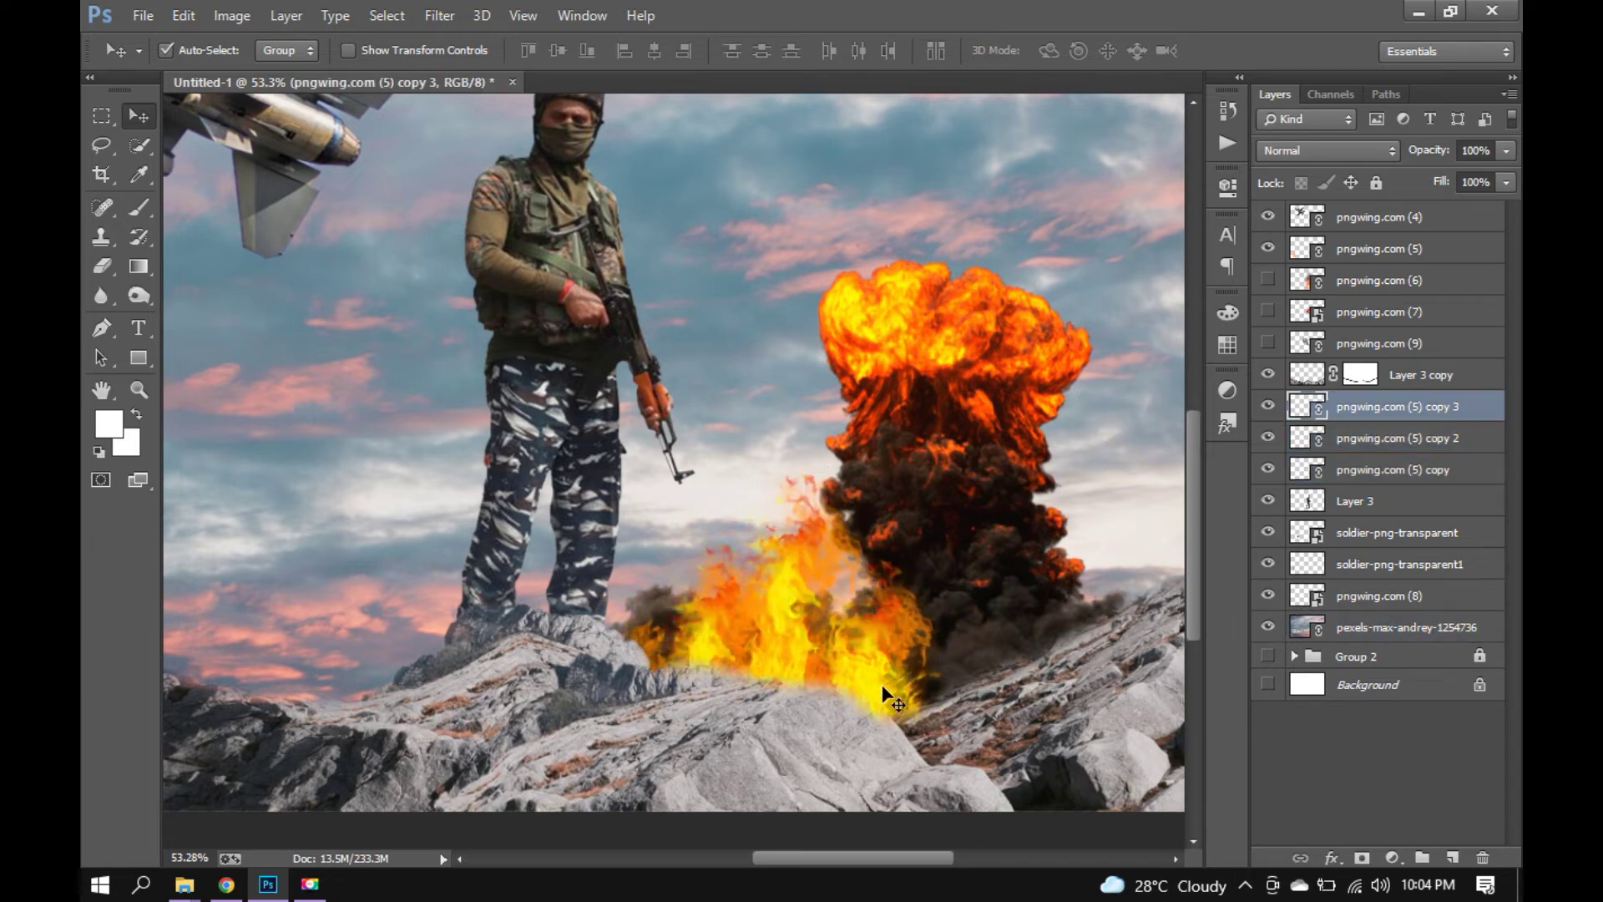
{"action": "left_click_drag", "start_coordinate": [882, 684], "coordinate": [910, 726]}
{"action": "mouse_move", "coordinate": [924, 633]}
{"action": "left_mouse_down"}
{"action": "mouse_move", "coordinate": [959, 669]}
{"action": "mouse_move", "coordinate": [977, 643]}
{"action": "left_mouse_up"}
{"action": "left_click_drag", "start_coordinate": [809, 603], "coordinate": [823, 607]}
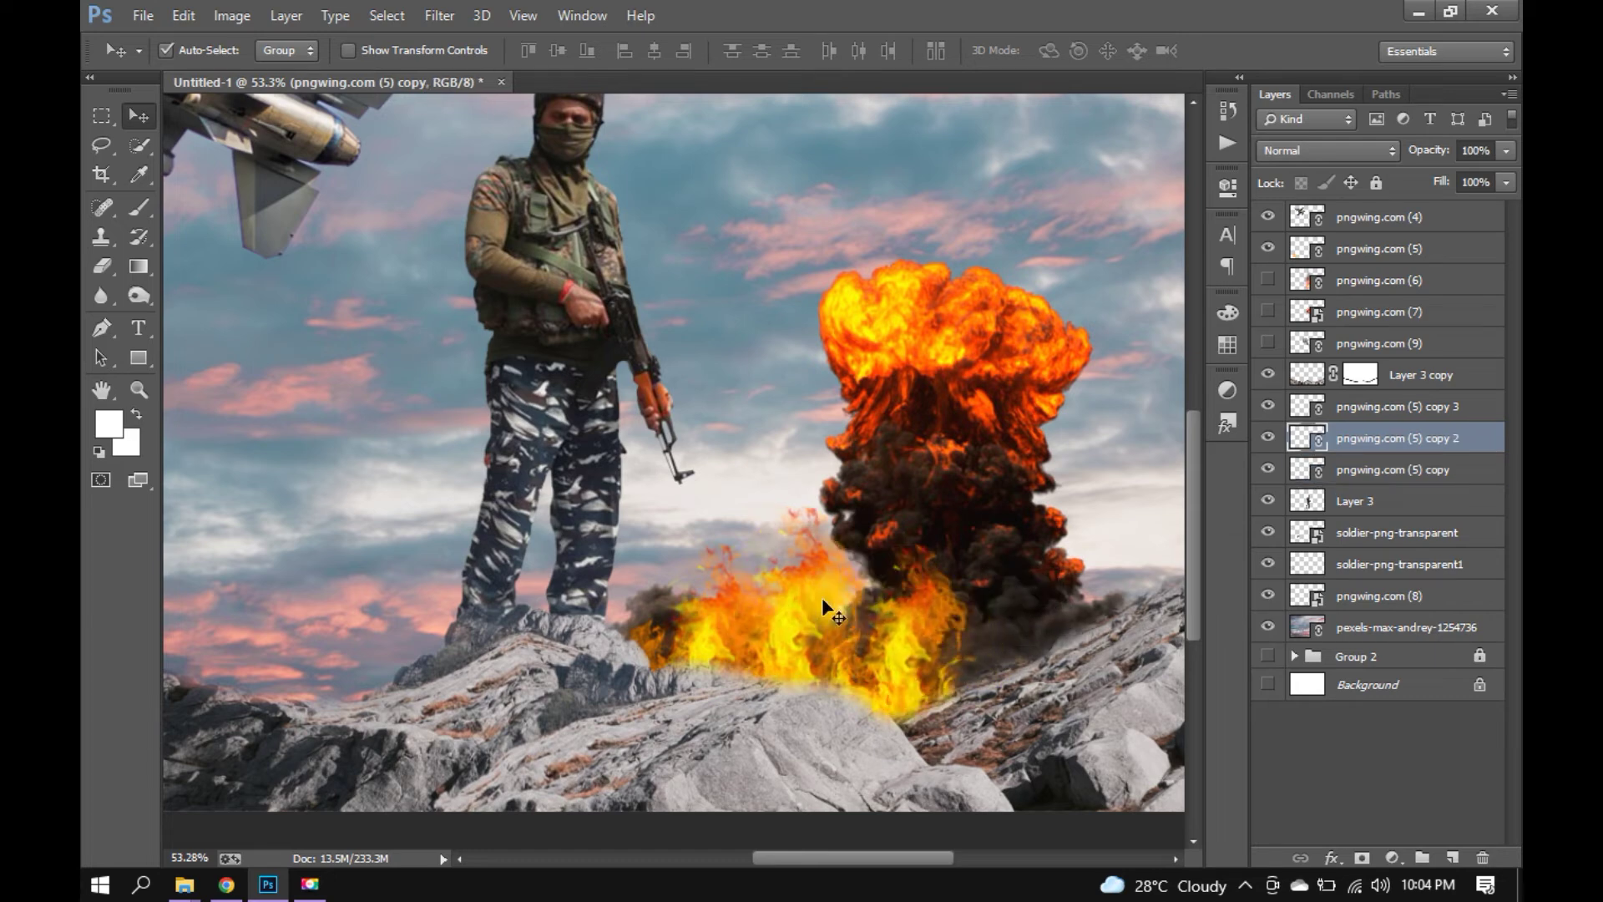
{"action": "left_click_drag", "start_coordinate": [935, 584], "coordinate": [951, 597]}
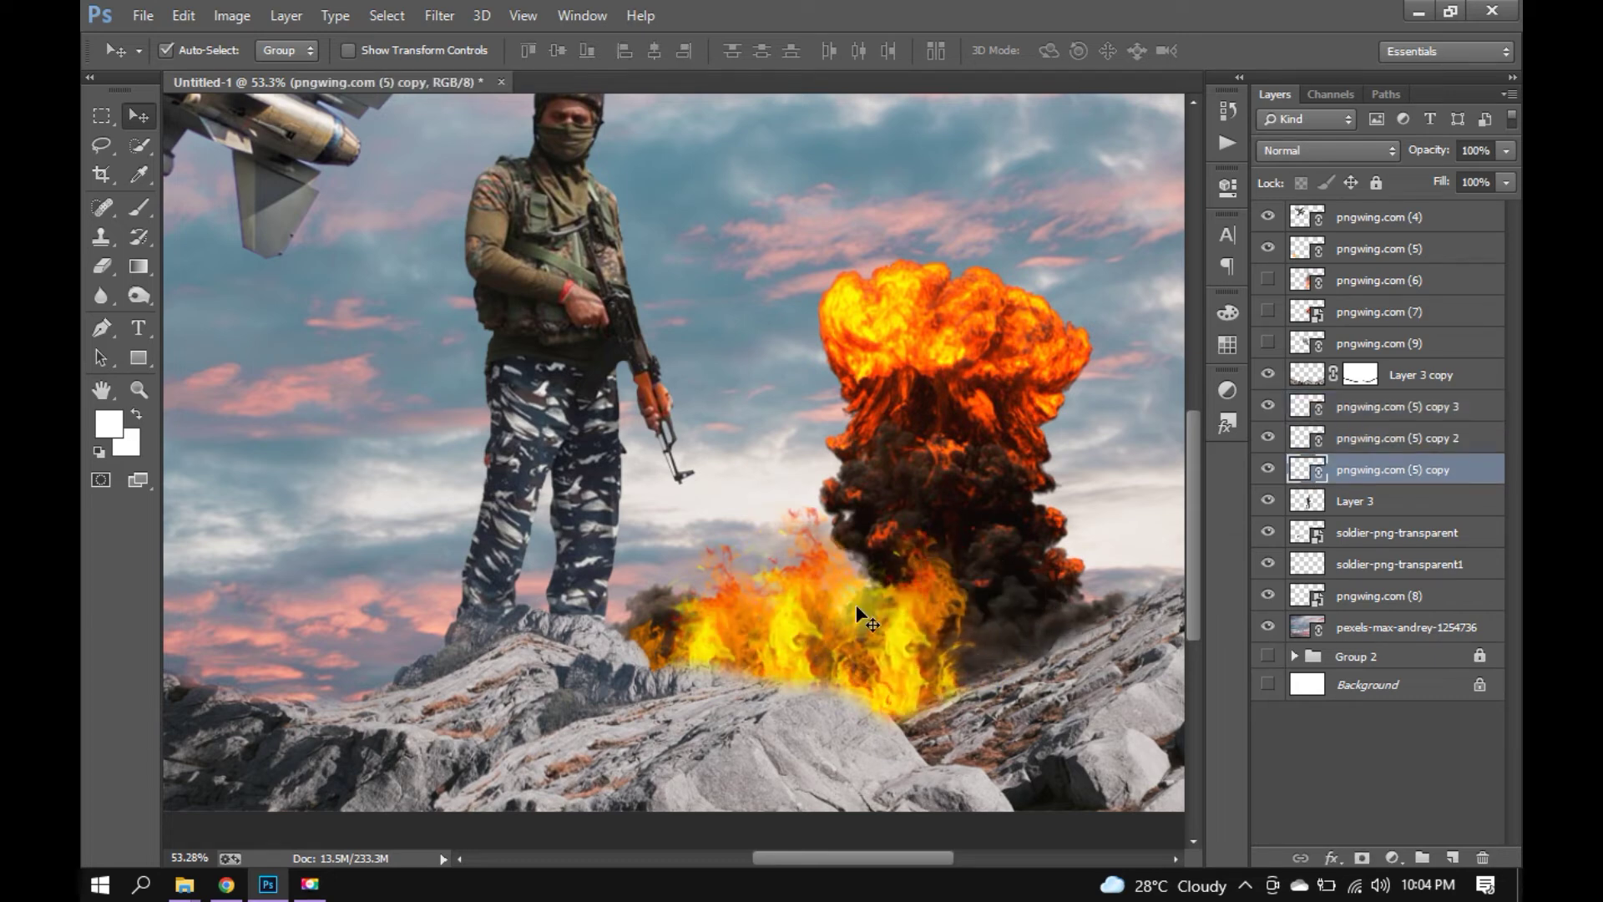
{"action": "left_click", "coordinate": [1408, 401], "text": "shift"}
{"action": "left_click_drag", "start_coordinate": [1407, 394], "coordinate": [1403, 368]}
{"action": "left_click_drag", "start_coordinate": [1038, 622], "coordinate": [941, 690]}
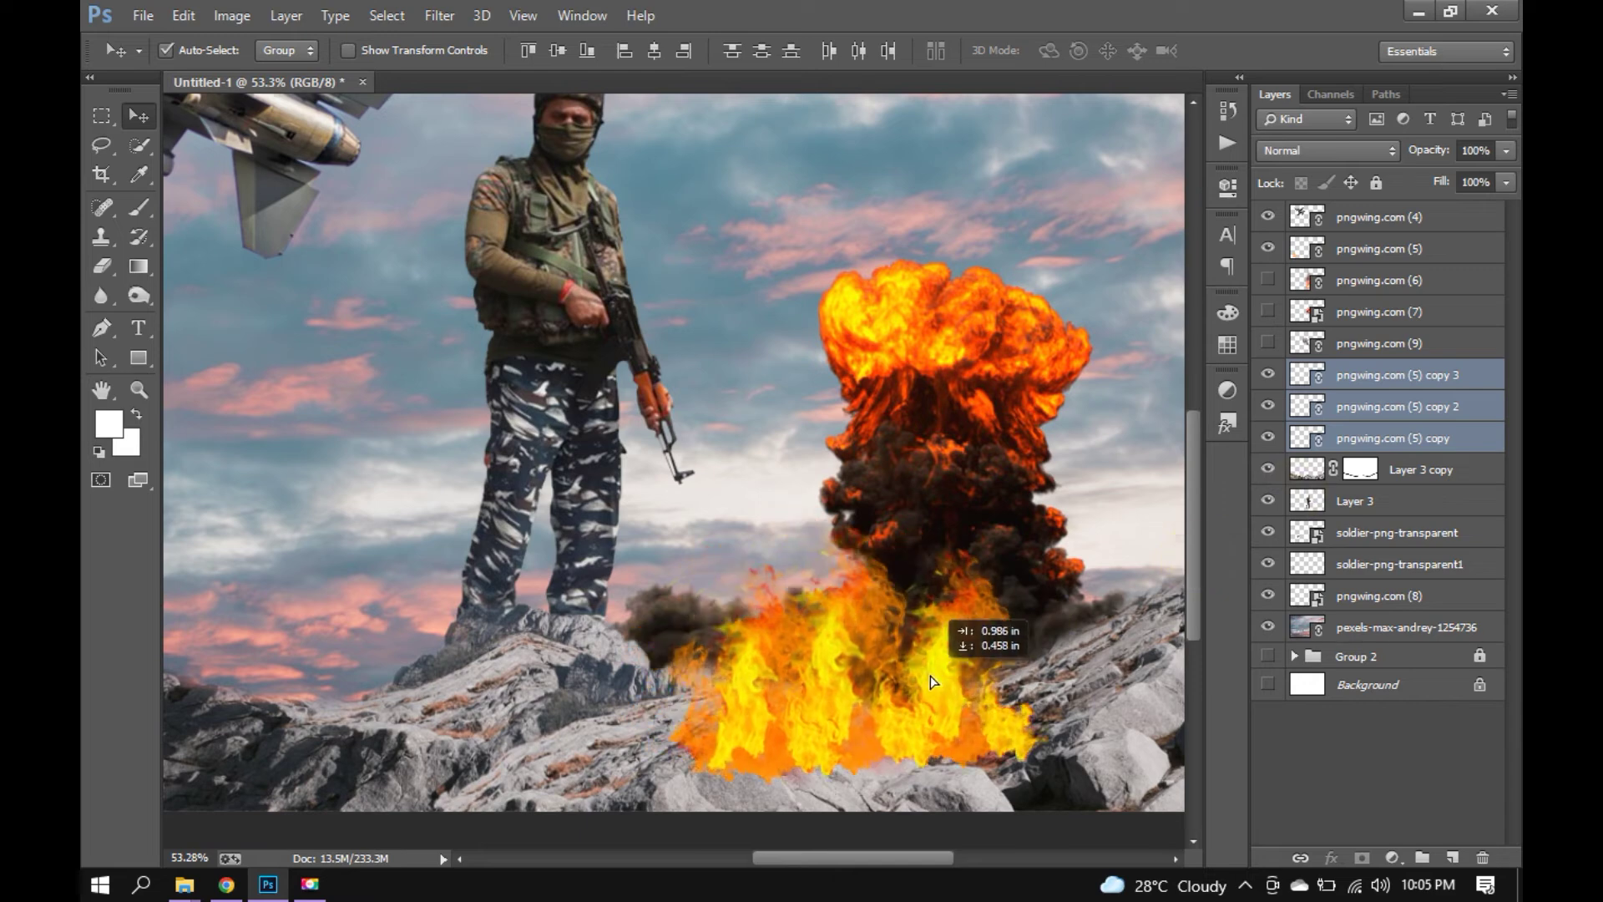
Tilt the three fire copies about 18° along the slope and convert them into one smart object.
{"action": "key", "text": "ctrl+t"}
{"action": "left_click_drag", "start_coordinate": [1089, 668], "coordinate": [1019, 599]}
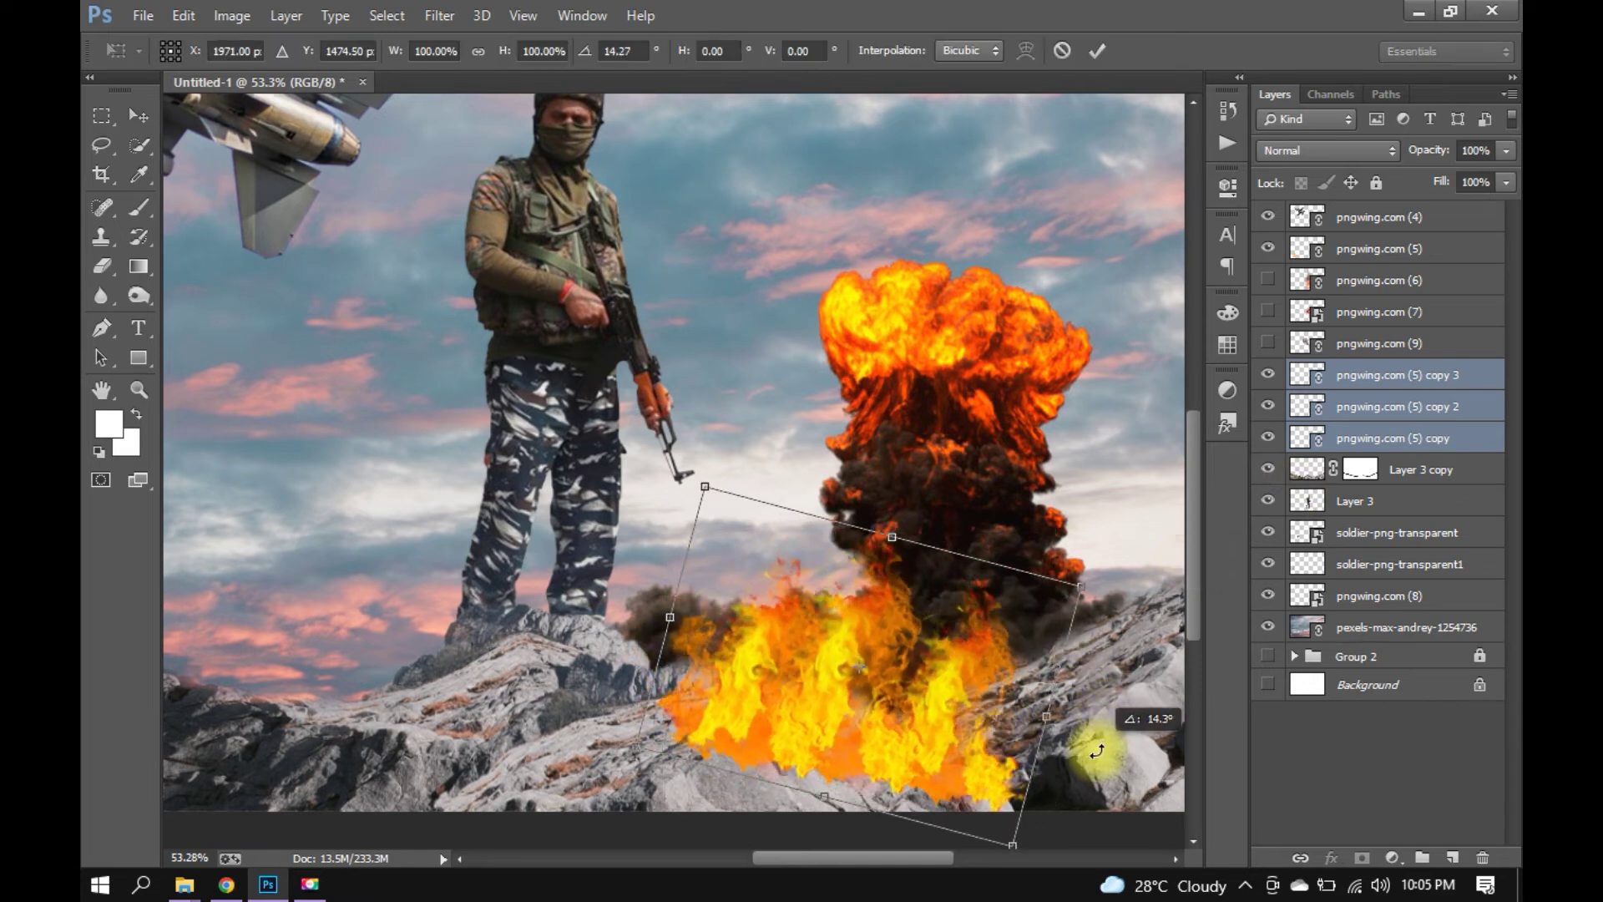
{"action": "left_click_drag", "start_coordinate": [1003, 672], "coordinate": [947, 660]}
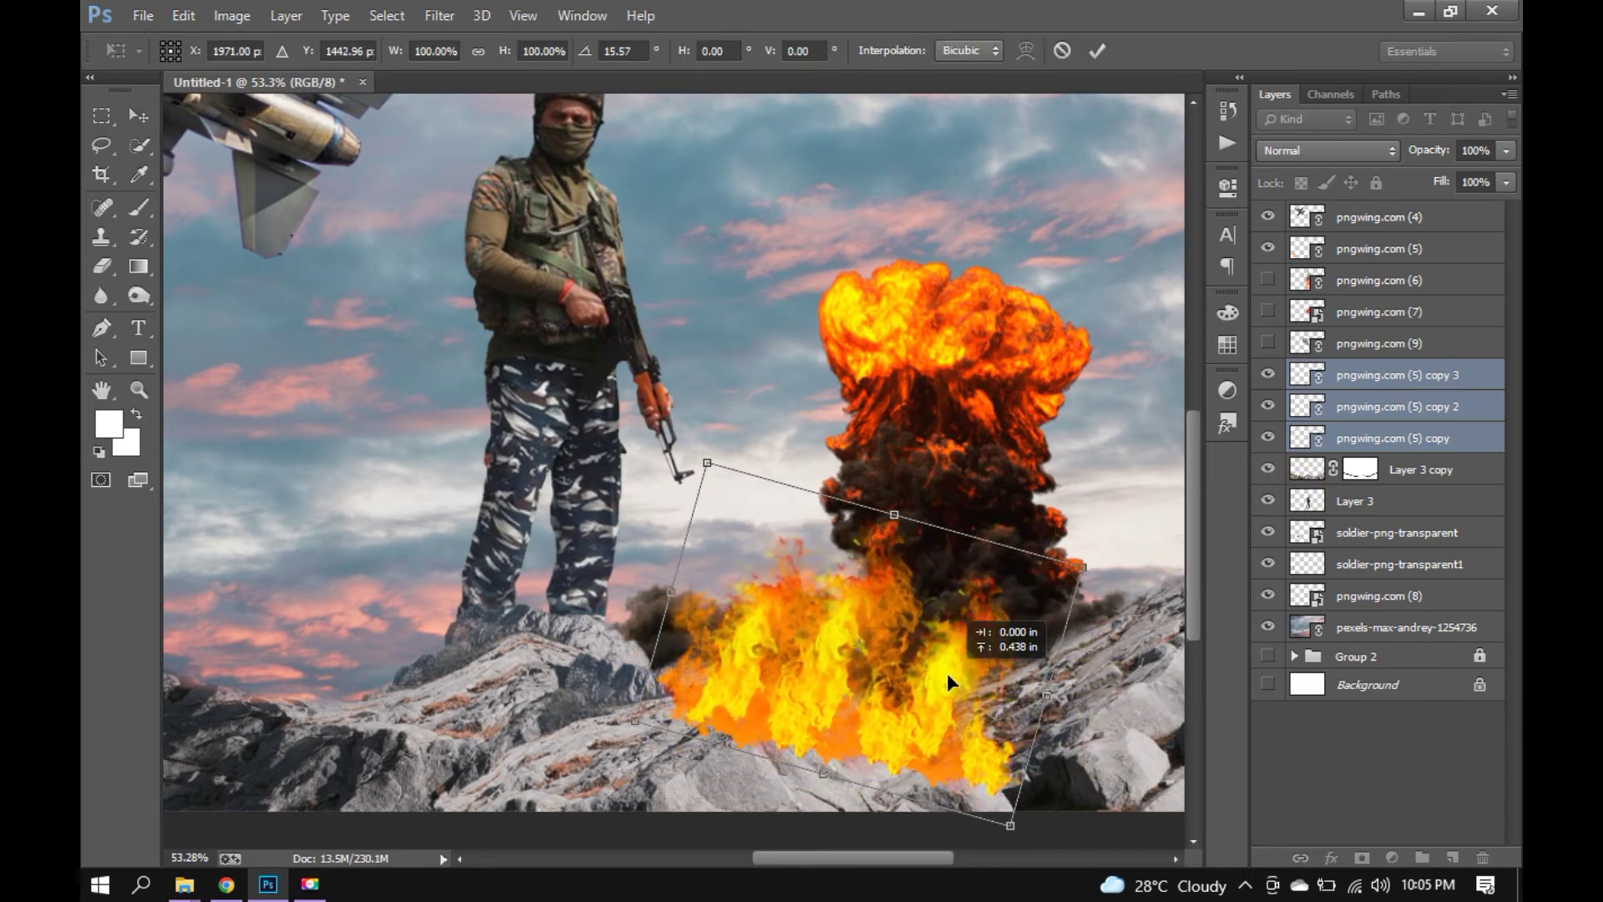
{"action": "left_click_drag", "start_coordinate": [1072, 732], "coordinate": [1089, 727]}
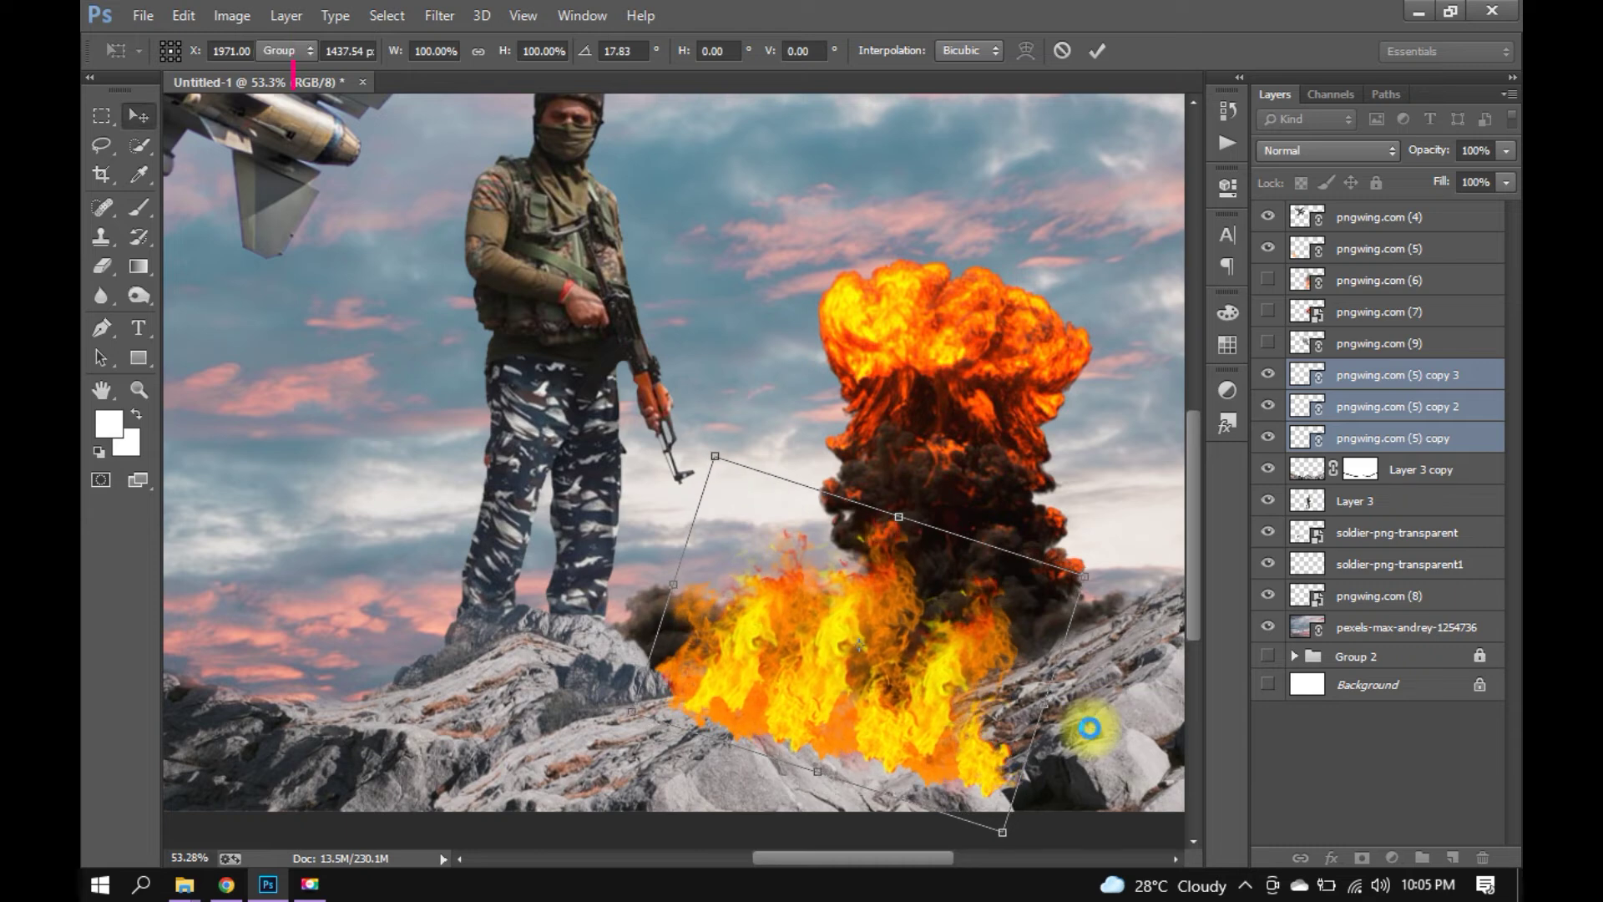
{"action": "key", "text": "Return"}
{"action": "right_click", "coordinate": [1416, 418]}
{"action": "left_click", "coordinate": [1013, 232]}
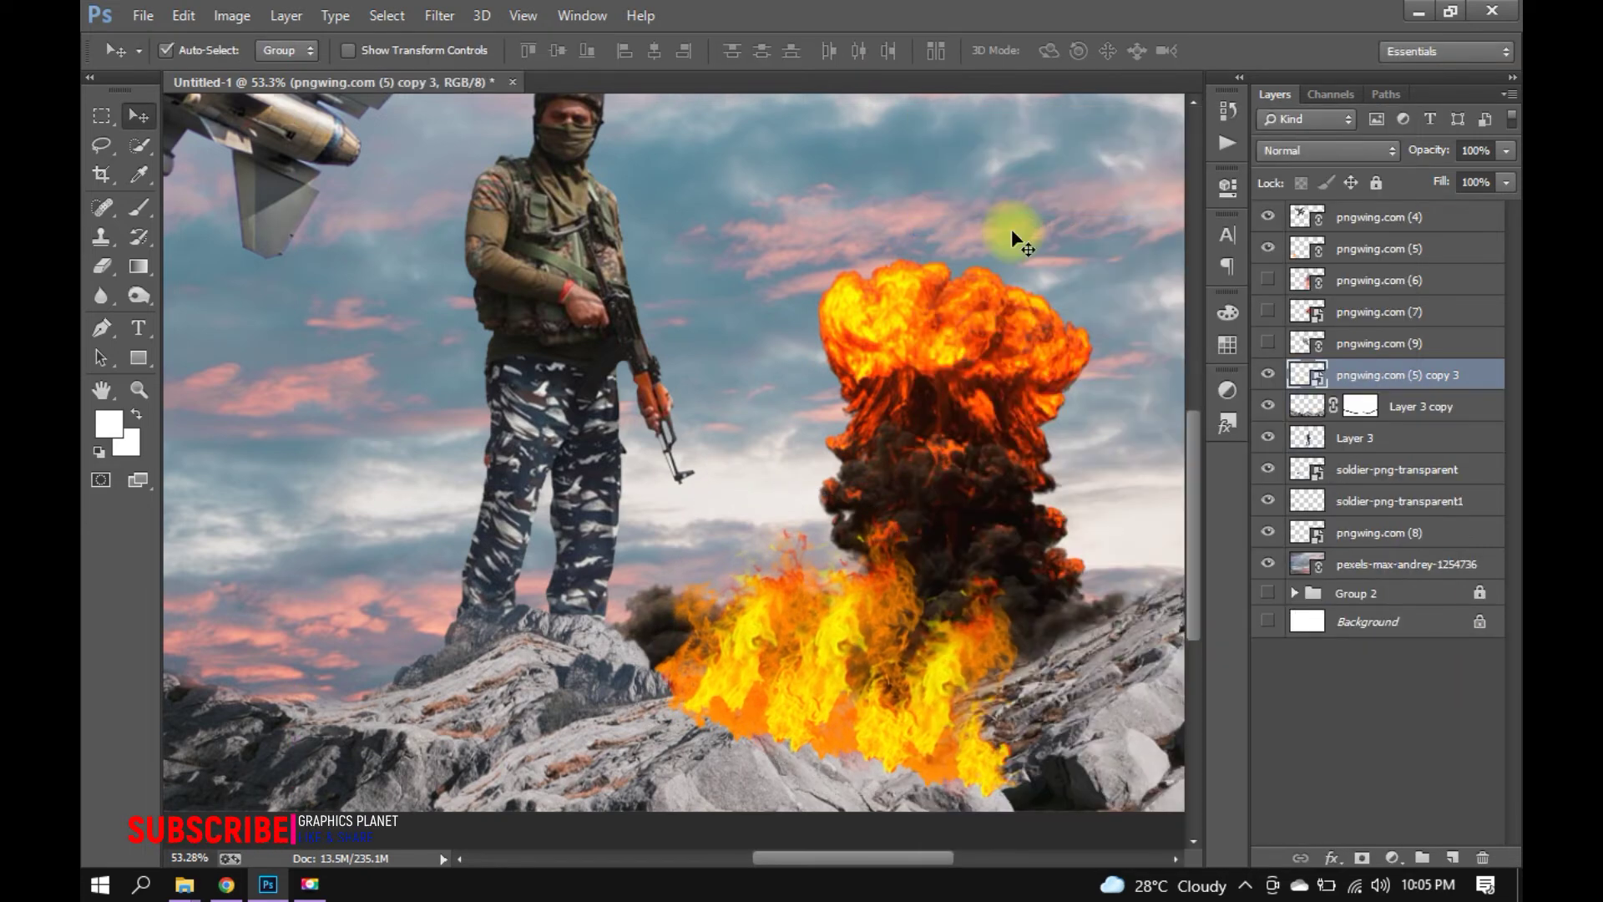
Mask the merged fire at reduced opacity, painting out the flames over the lower-left and front rocks.
{"action": "left_click", "coordinate": [1361, 857]}
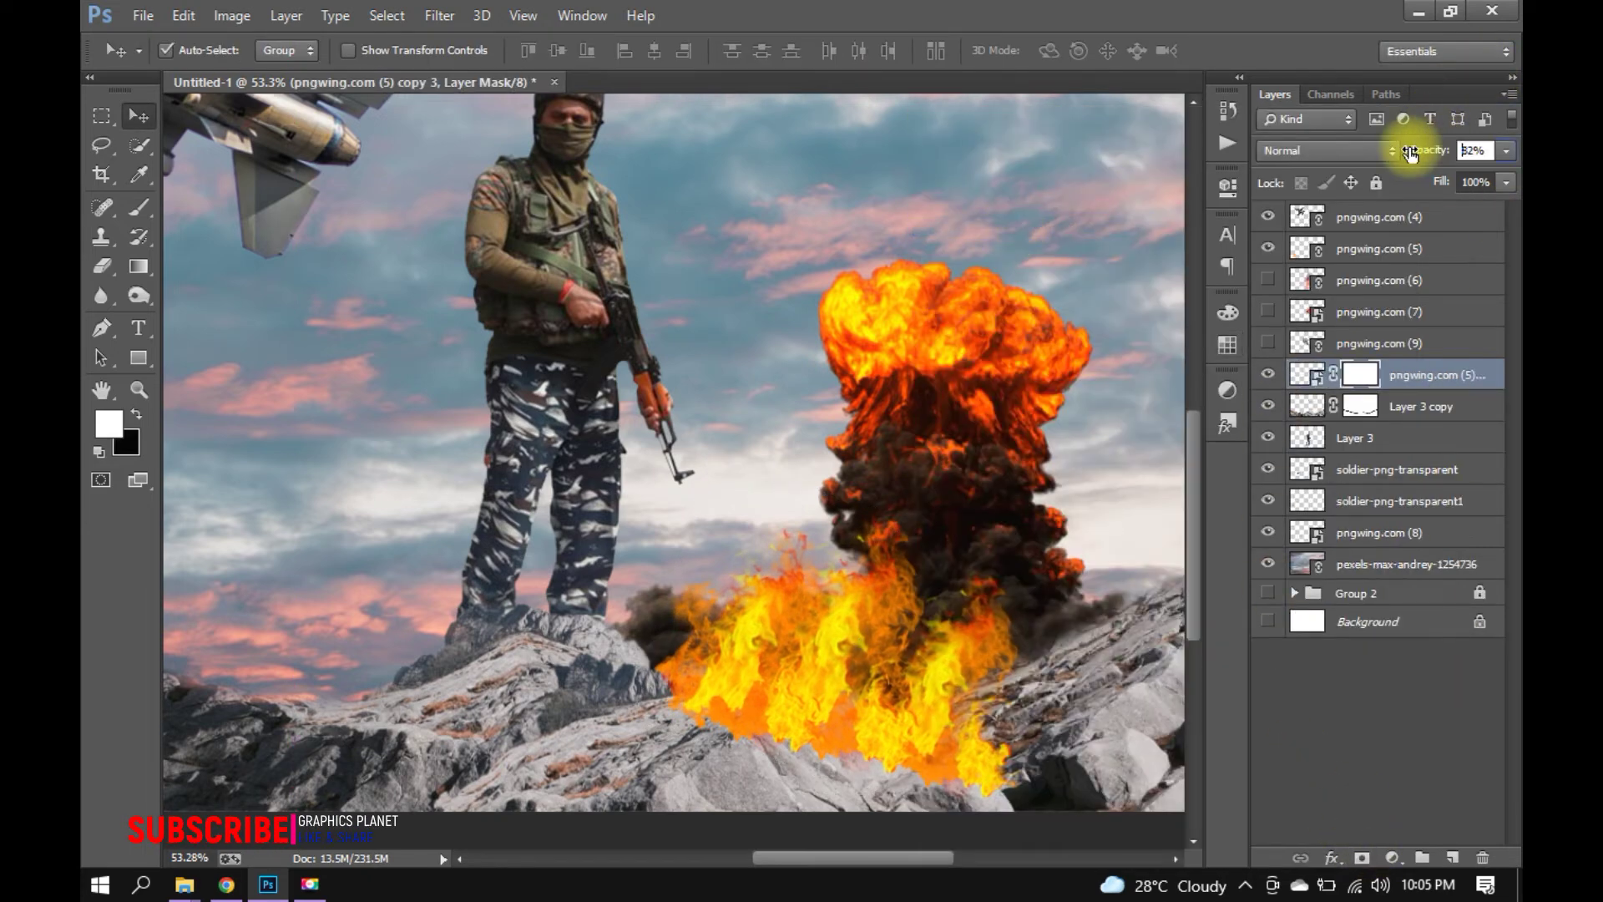
{"action": "left_click_drag", "start_coordinate": [1409, 154], "coordinate": [1430, 155]}
{"action": "scroll", "coordinate": [1110, 614], "scroll_direction": "up", "scroll_amount": 3}
{"action": "key", "text": "b"}
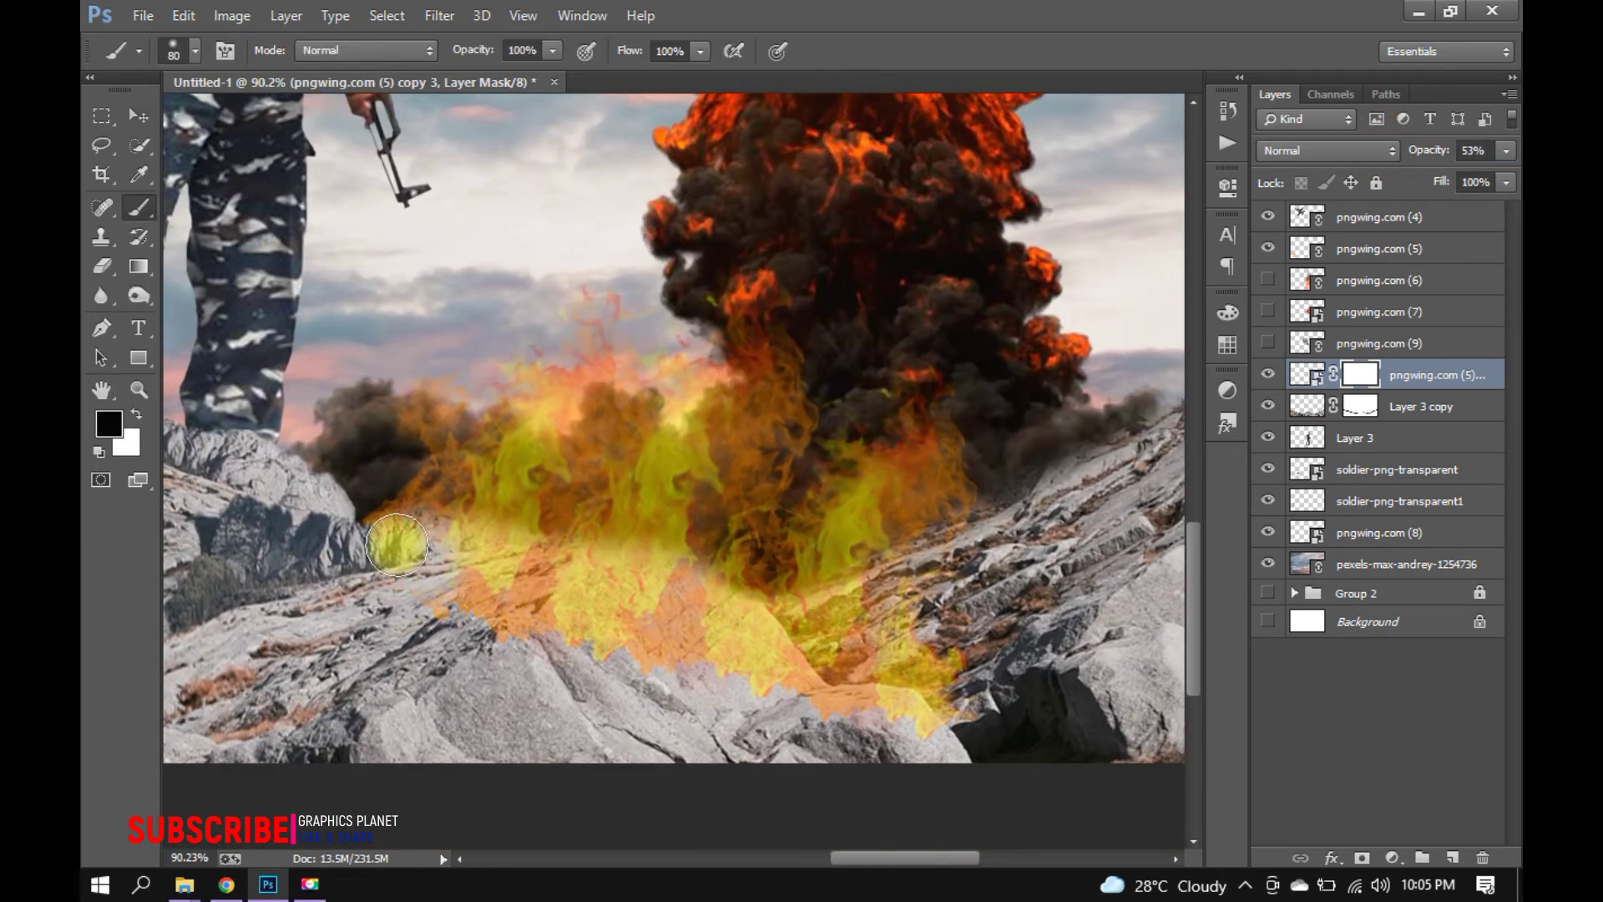
{"action": "mouse_move", "coordinate": [399, 545]}
{"action": "left_mouse_down"}
{"action": "mouse_move", "coordinate": [642, 578]}
{"action": "mouse_move", "coordinate": [678, 663]}
{"action": "left_mouse_up"}
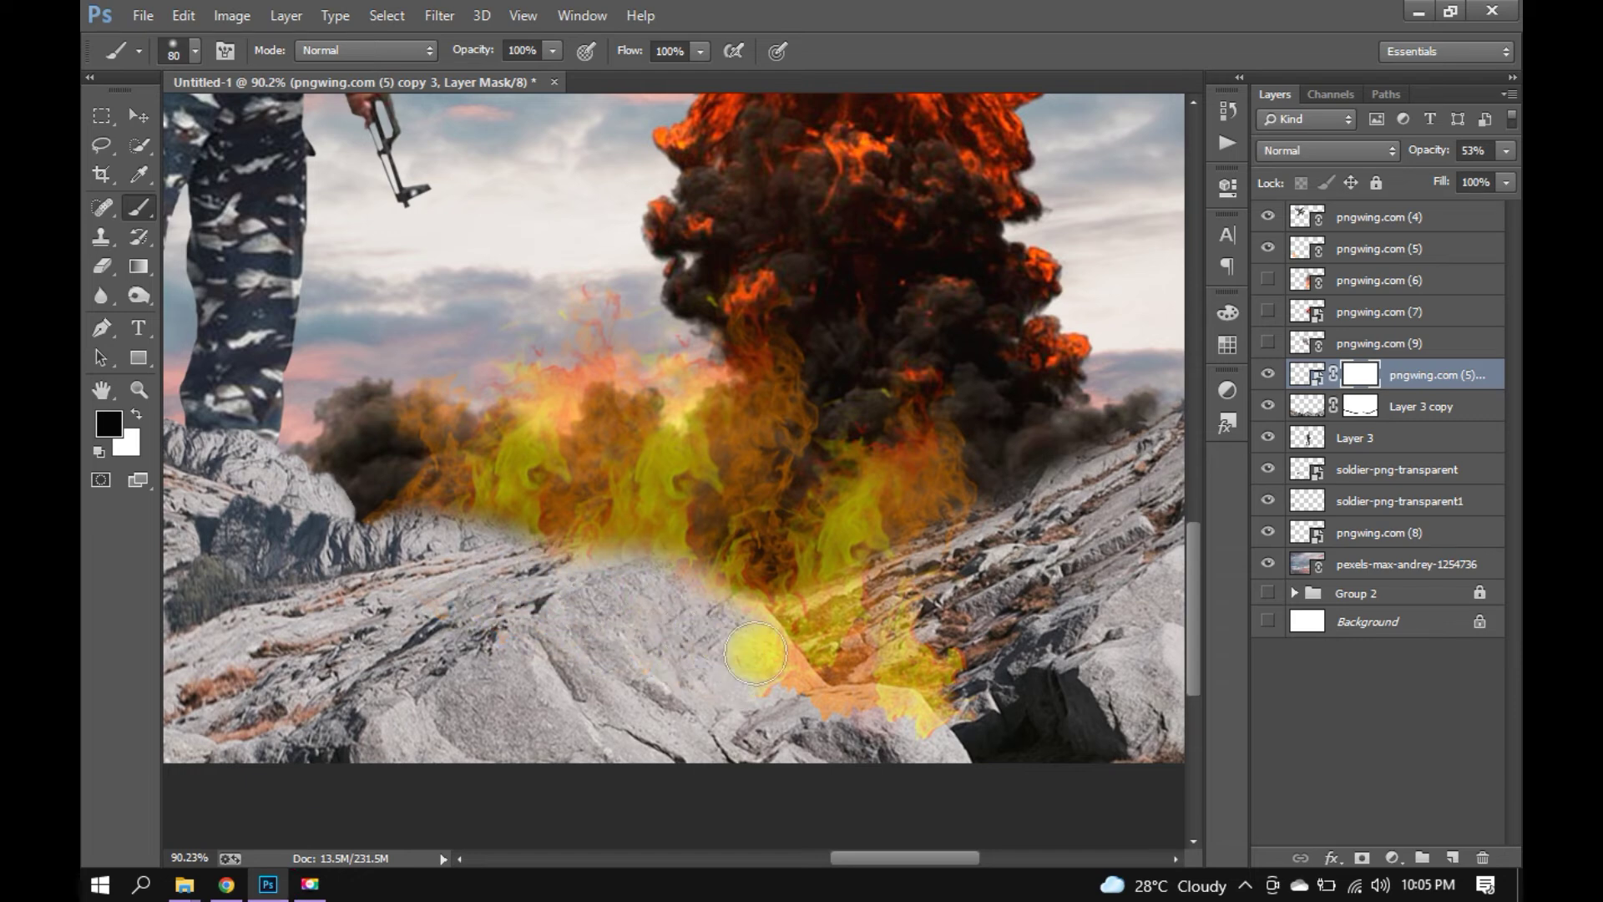
{"action": "mouse_move", "coordinate": [756, 652]}
{"action": "left_mouse_down"}
{"action": "mouse_move", "coordinate": [935, 708]}
{"action": "mouse_move", "coordinate": [935, 639]}
{"action": "left_mouse_up"}
{"action": "key", "text": "x"}
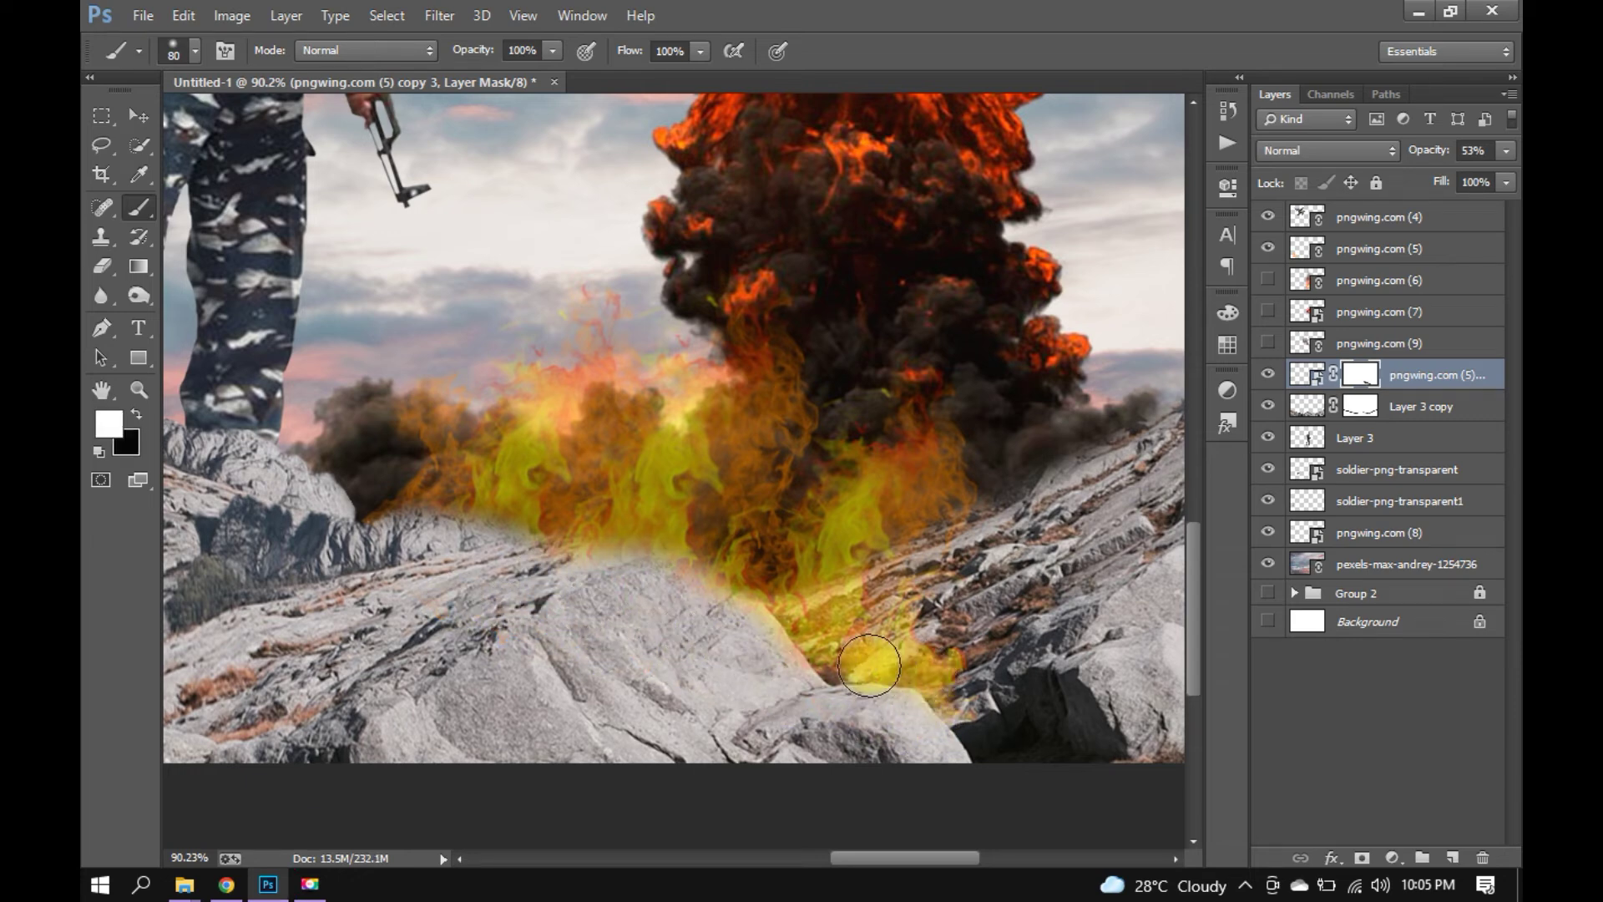
Restore the fire layer to 100% opacity and fit the whole image in the window.
{"action": "key", "text": "v"}
{"action": "mouse_move", "coordinate": [929, 573]}
{"action": "left_mouse_down"}
{"action": "mouse_move", "coordinate": [788, 543]}
{"action": "mouse_move", "coordinate": [1037, 501]}
{"action": "left_mouse_up"}
{"action": "left_click_drag", "start_coordinate": [1406, 150], "coordinate": [1515, 159]}
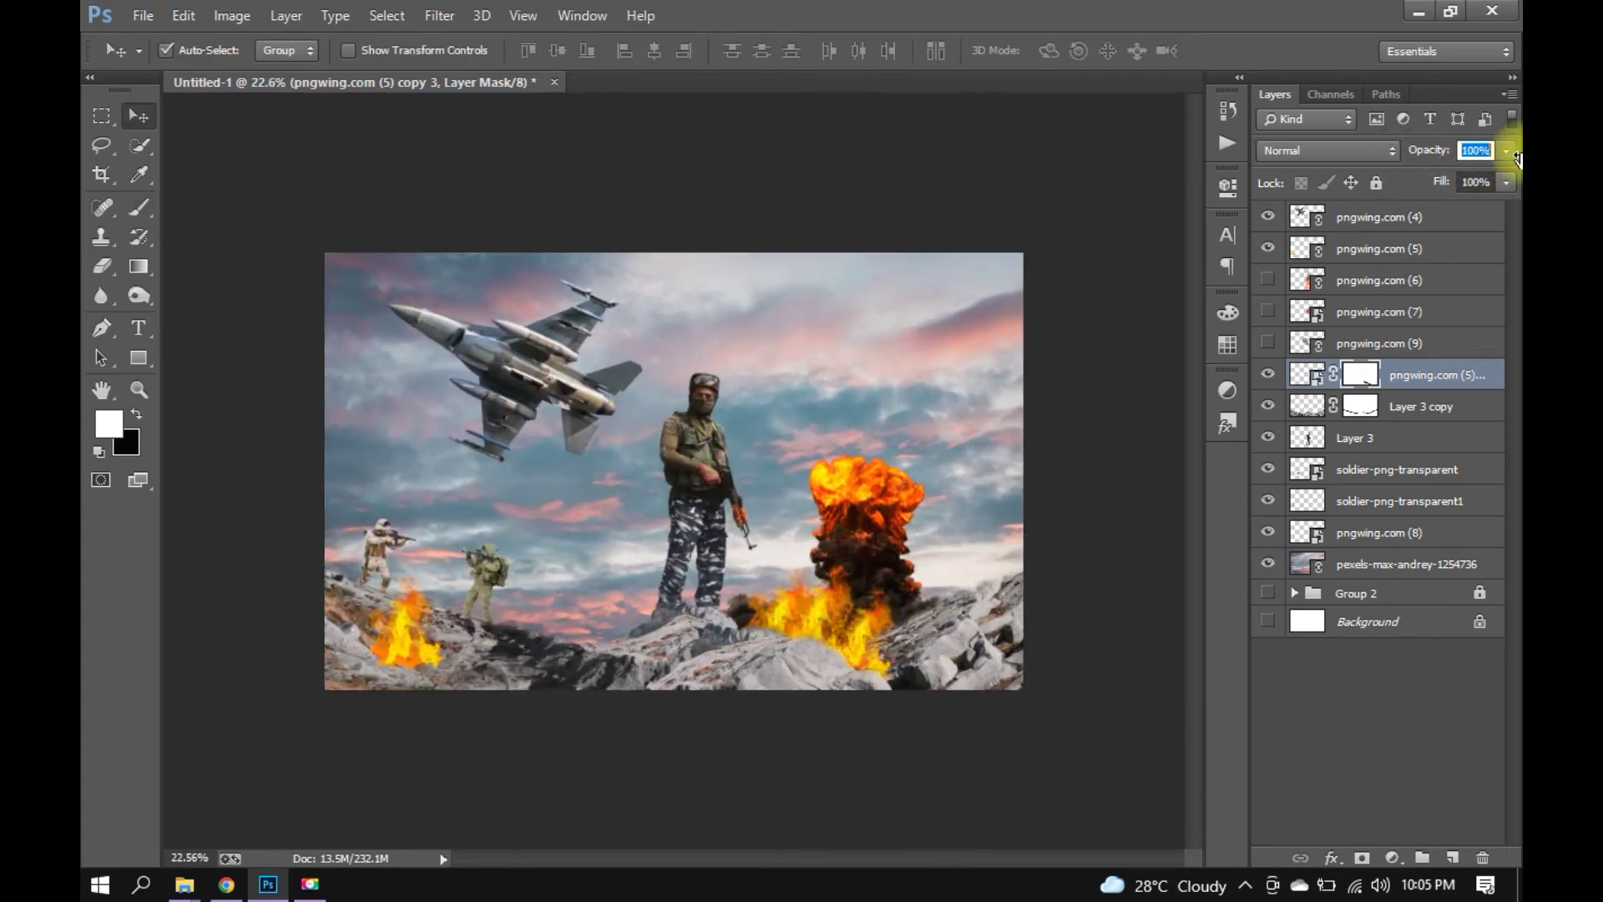
{"action": "left_click", "coordinate": [1077, 479]}
{"action": "key", "text": "ctrl+0"}
Try the pngwing.com (6) fire on the jet, move it to the top of the stack, then hide it.
{"action": "left_click", "coordinate": [451, 343]}
{"action": "left_click", "coordinate": [1271, 278]}
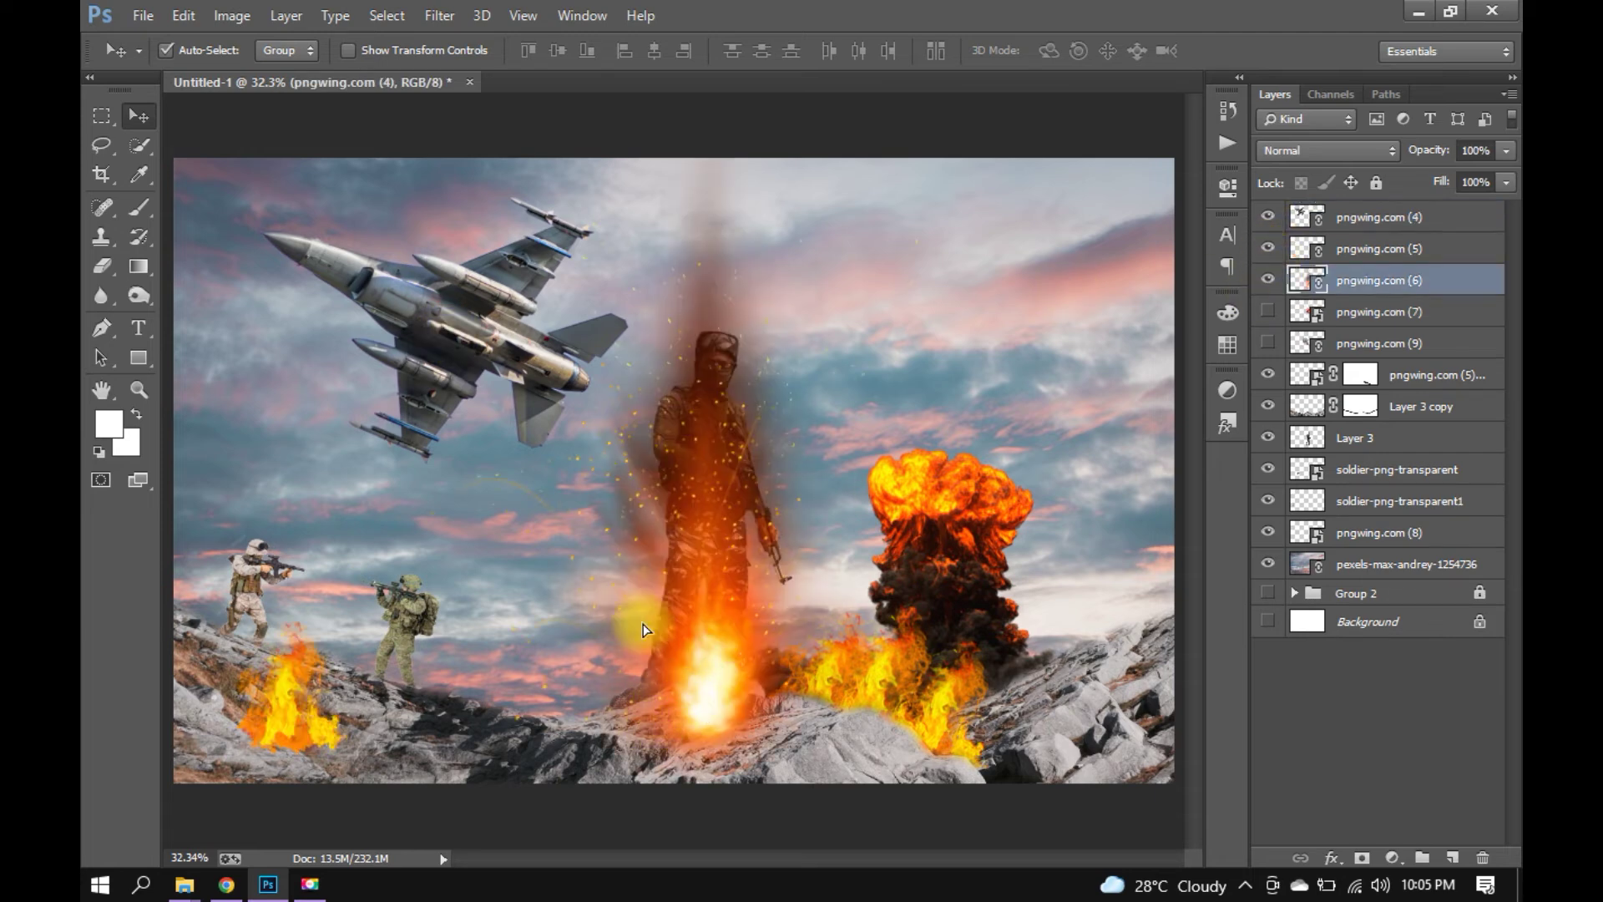
{"action": "left_click_drag", "start_coordinate": [680, 687], "coordinate": [542, 446]}
{"action": "left_click_drag", "start_coordinate": [1296, 278], "coordinate": [1302, 209]}
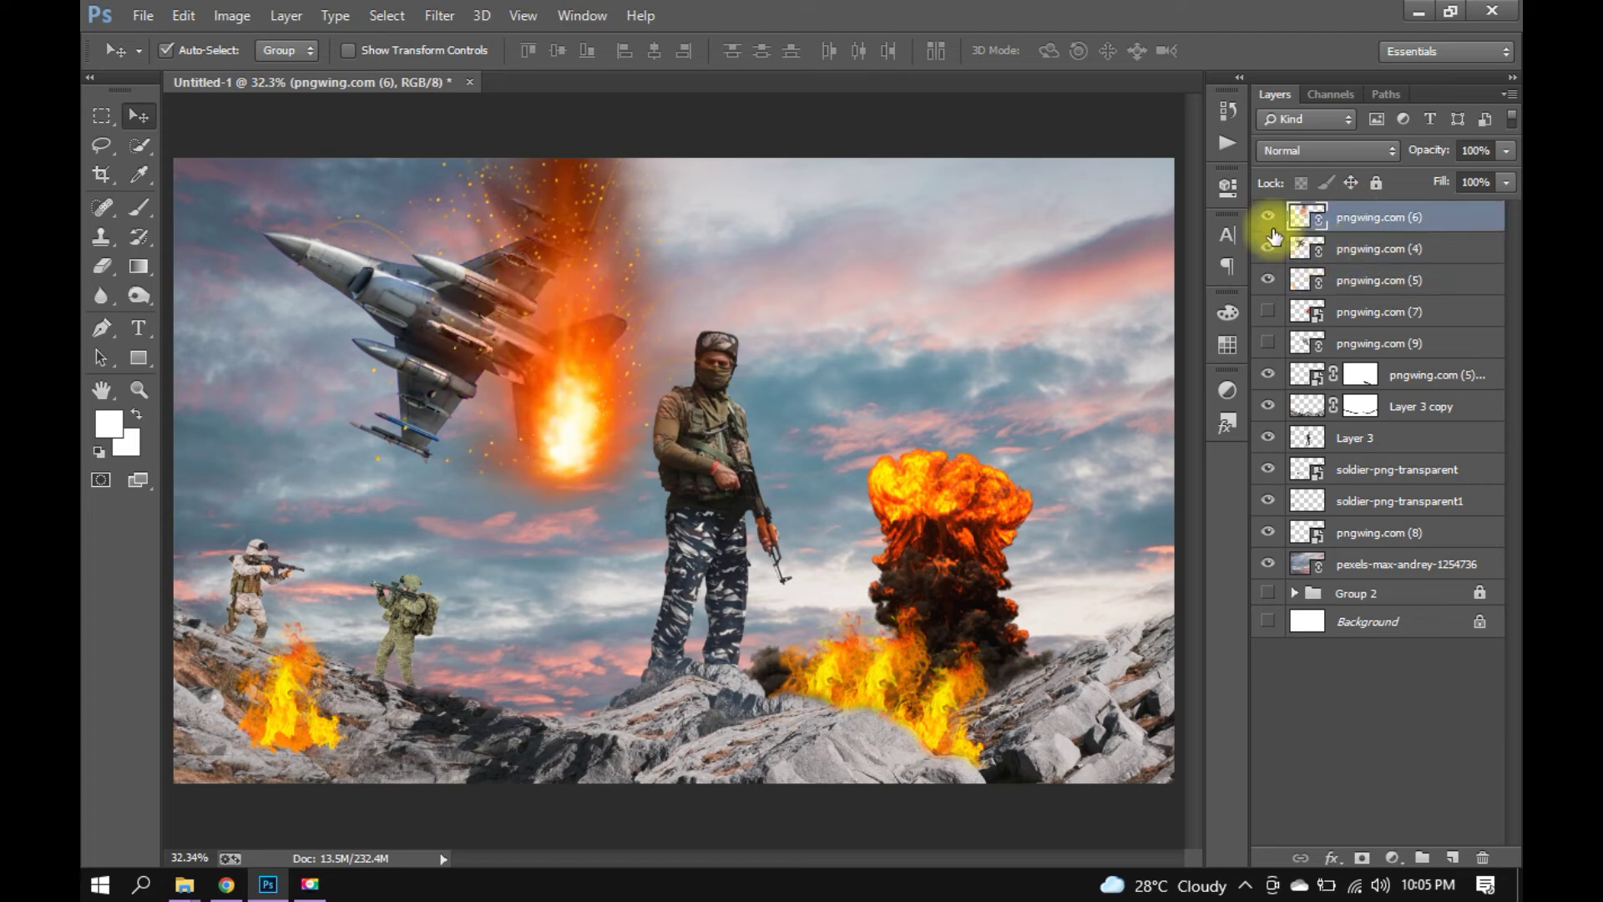
{"action": "left_click", "coordinate": [1267, 216]}
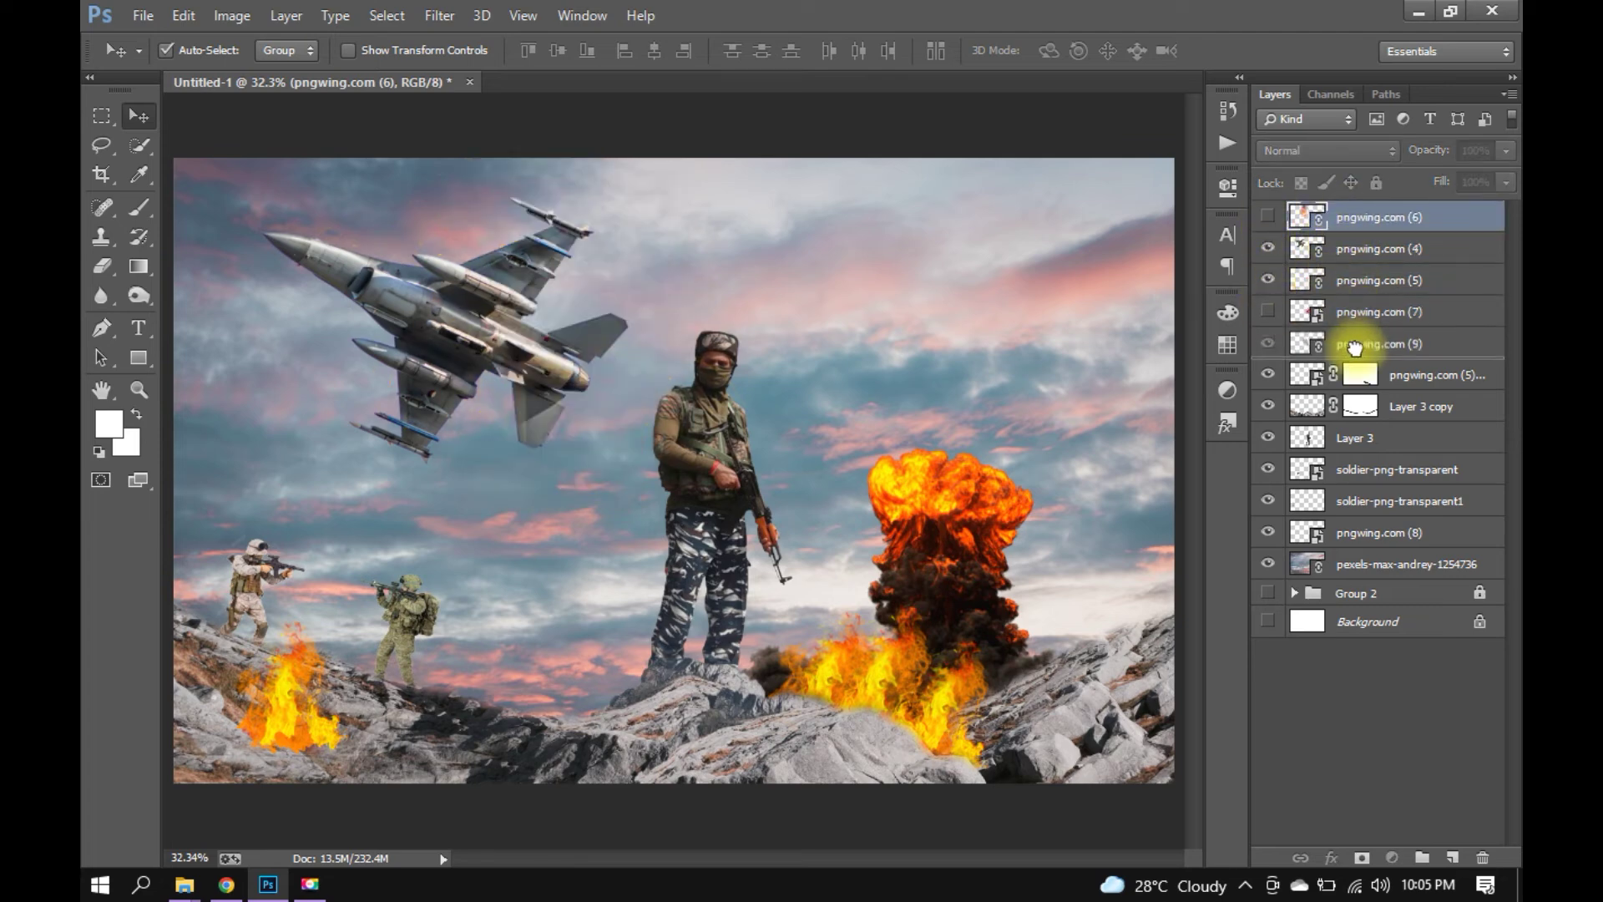
Show pngwing.com (7) and stack it with pngwing.com (9) above the jet, shifted onto the jet.
{"action": "left_click_drag", "start_coordinate": [1335, 280], "coordinate": [1335, 358]}
{"action": "left_click", "coordinate": [1267, 279]}
{"action": "left_click", "coordinate": [1344, 280]}
{"action": "mouse_move", "coordinate": [726, 467]}
{"action": "left_mouse_down"}
{"action": "mouse_move", "coordinate": [388, 365]}
{"action": "mouse_move", "coordinate": [408, 367]}
{"action": "left_mouse_up"}
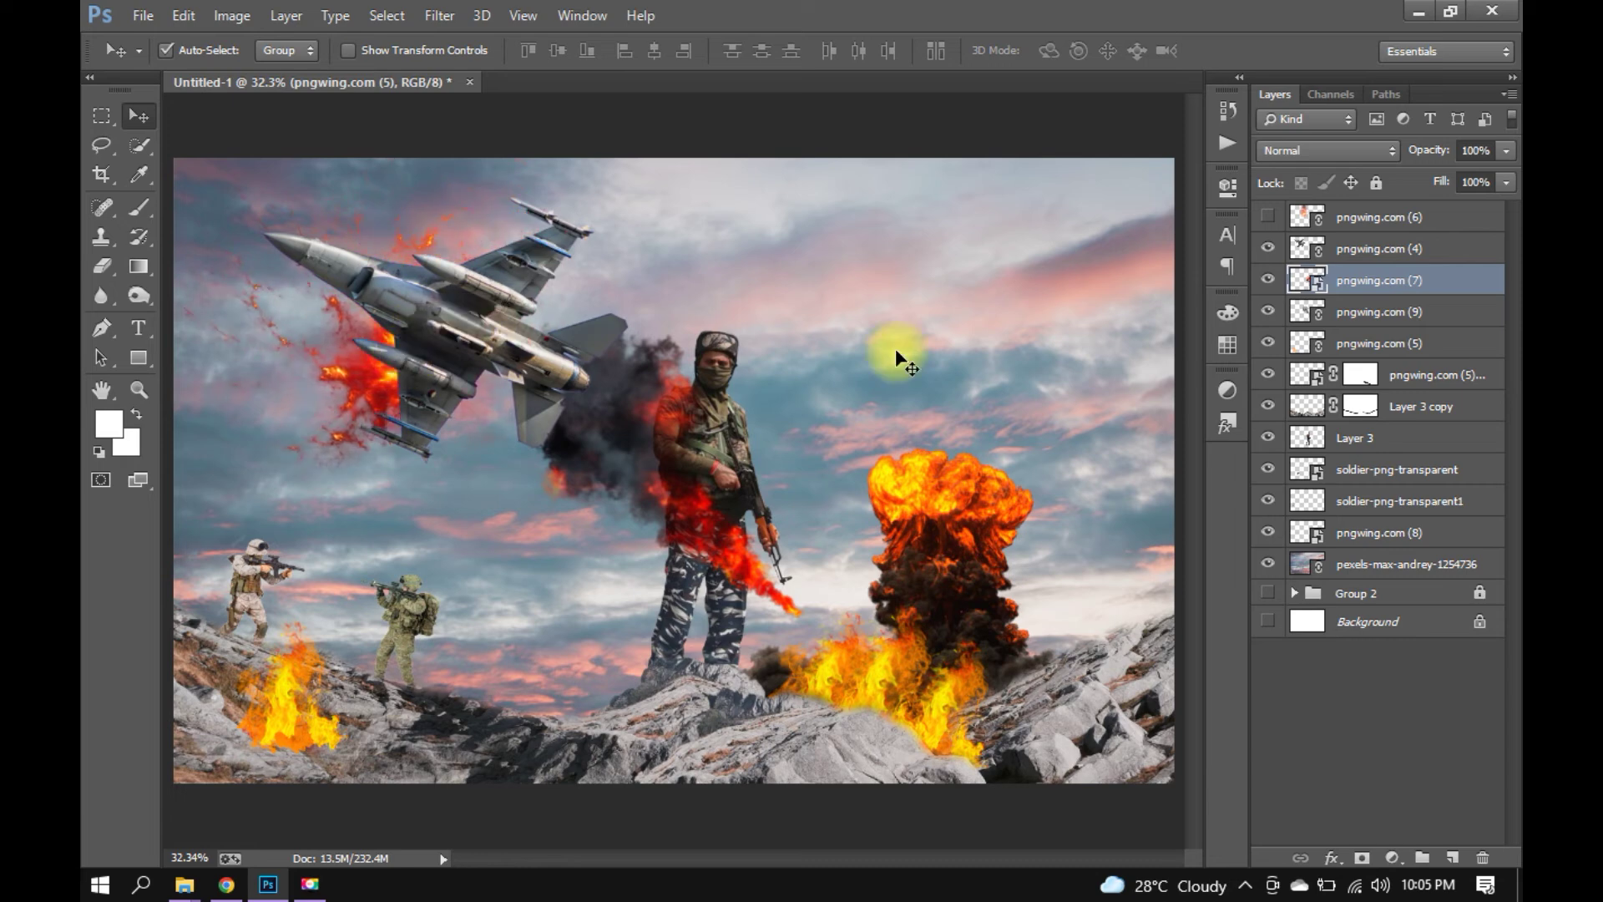
{"action": "left_click", "coordinate": [1345, 310], "text": "ctrl"}
{"action": "left_click_drag", "start_coordinate": [1346, 310], "coordinate": [1348, 244]}
{"action": "left_click_drag", "start_coordinate": [415, 362], "coordinate": [373, 357]}
Scale down the fire layer sitting on the jet.
{"action": "left_click", "coordinate": [735, 220]}
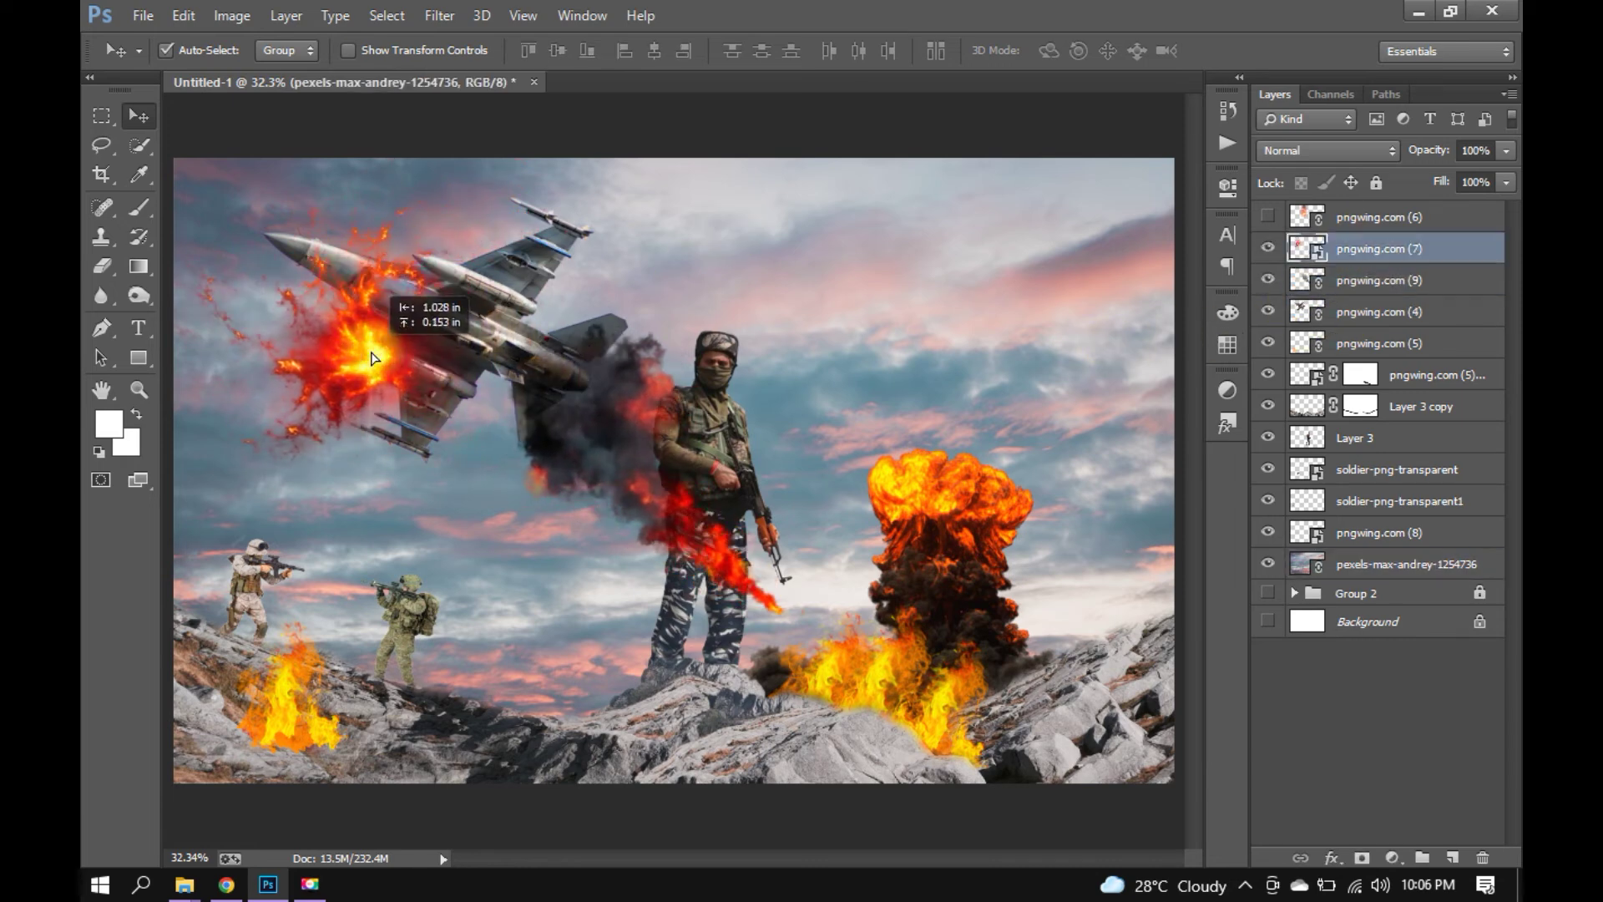
{"action": "key", "text": "ctrl+t"}
{"action": "mouse_move", "coordinate": [548, 196]}
{"action": "left_mouse_down"}
{"action": "mouse_move", "coordinate": [483, 274]}
{"action": "mouse_move", "coordinate": [430, 273]}
{"action": "left_mouse_up"}
Commit the smaller jet fire, then duplicate the smoke trail and rotate the copy to stream from the jet.
{"action": "left_click", "coordinate": [869, 51]}
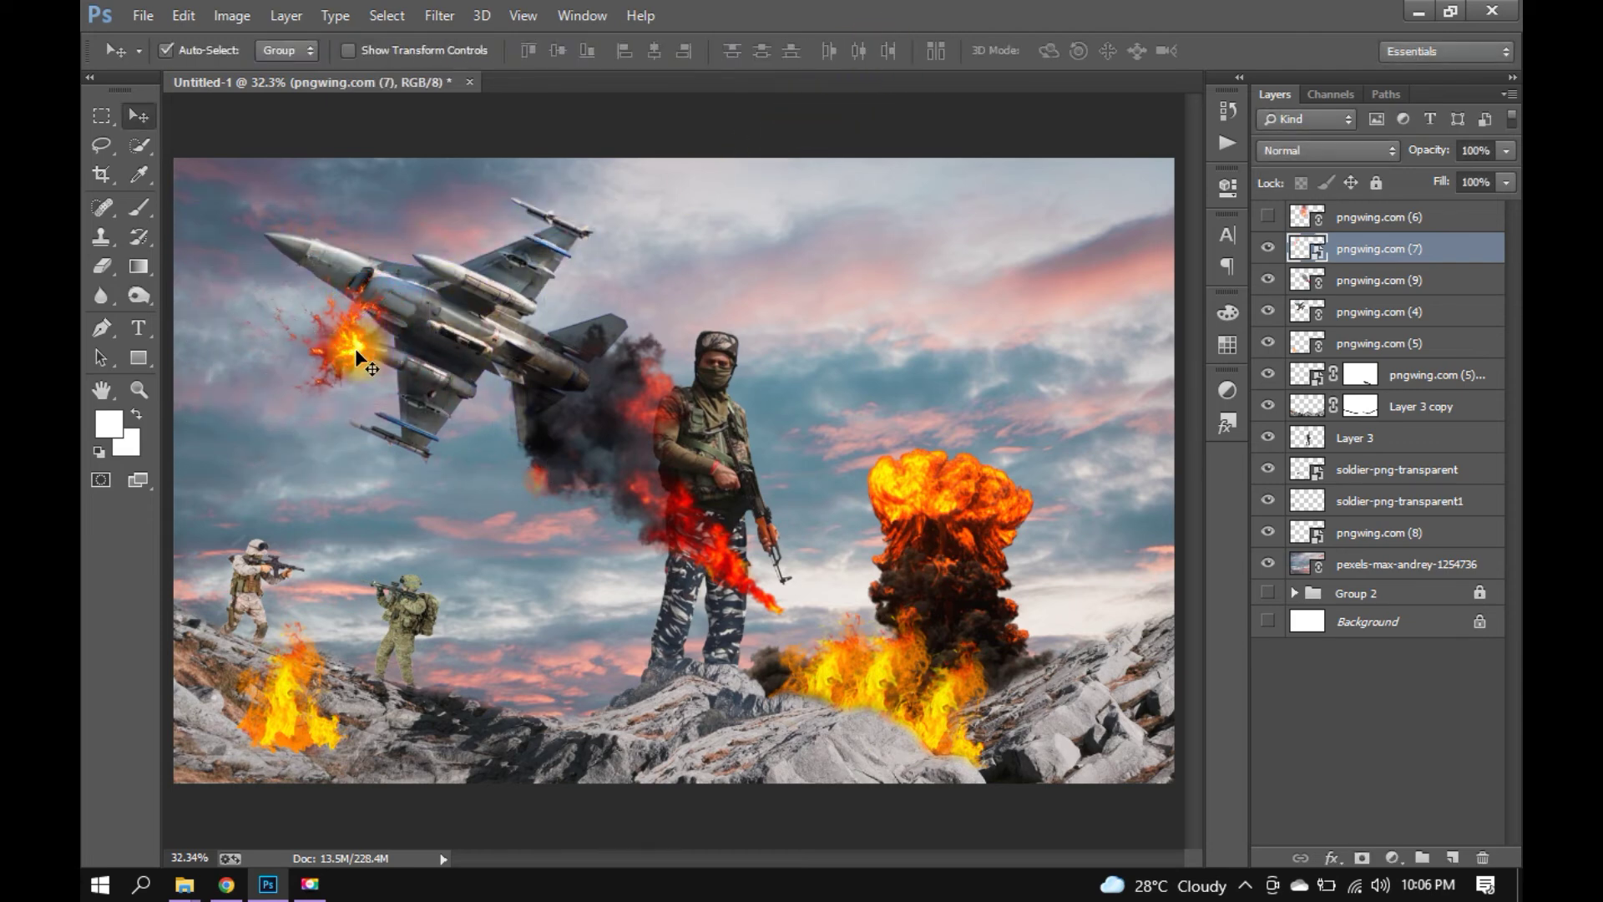
{"action": "left_click_drag", "start_coordinate": [643, 488], "coordinate": [616, 443]}
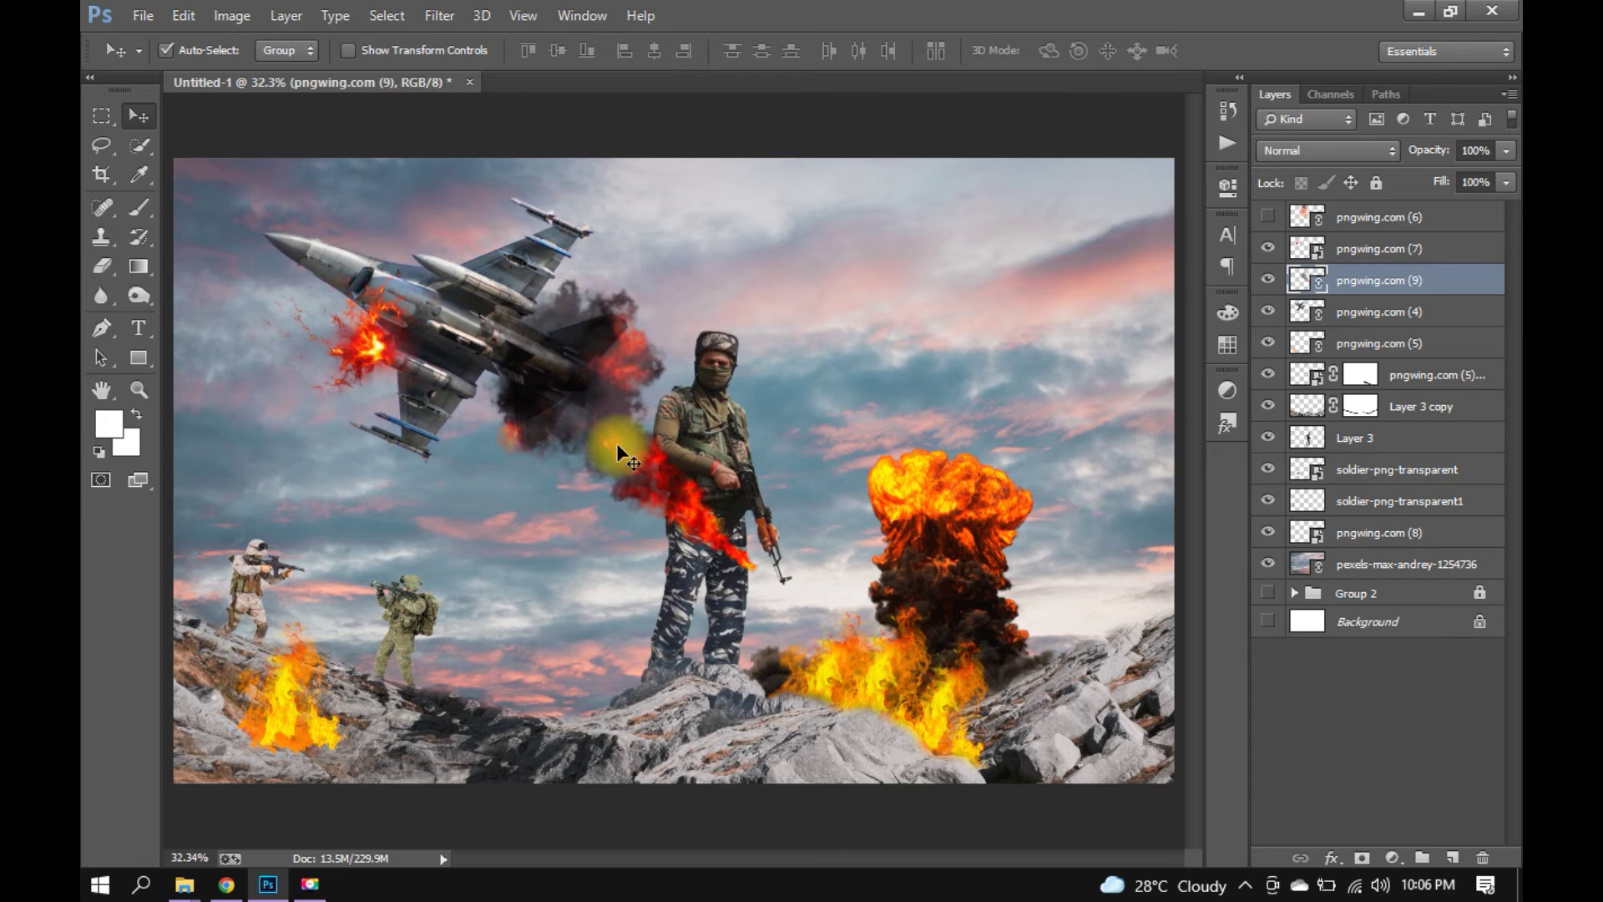
{"action": "key", "text": "ctrl+t"}
{"action": "left_click_drag", "start_coordinate": [825, 424], "coordinate": [401, 535]}
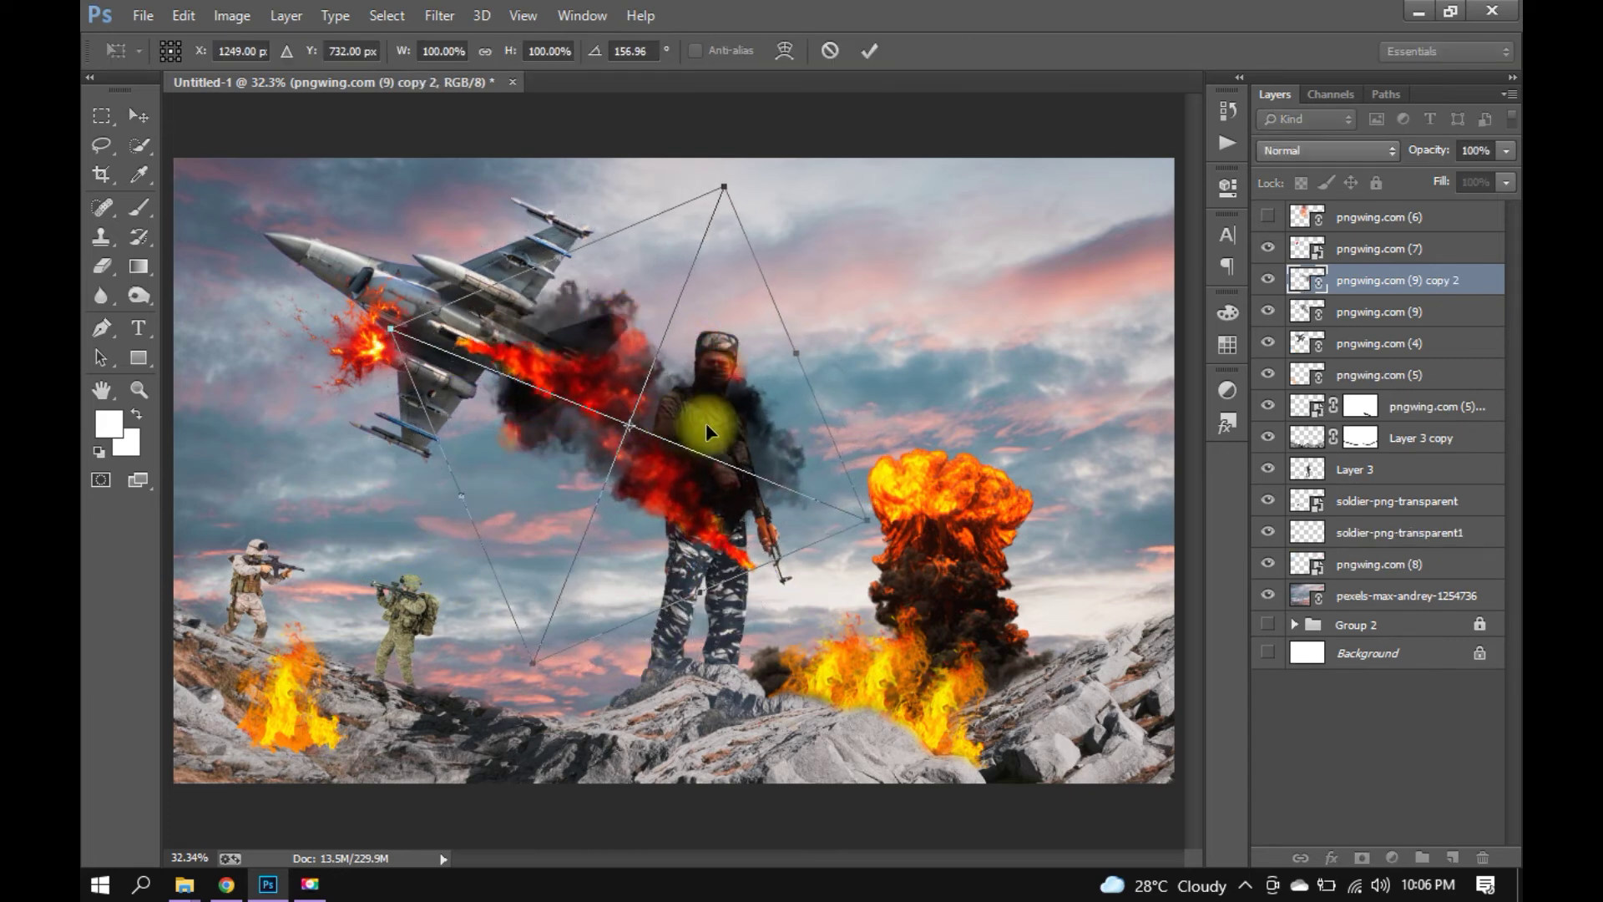
{"action": "left_click_drag", "start_coordinate": [693, 424], "coordinate": [639, 435]}
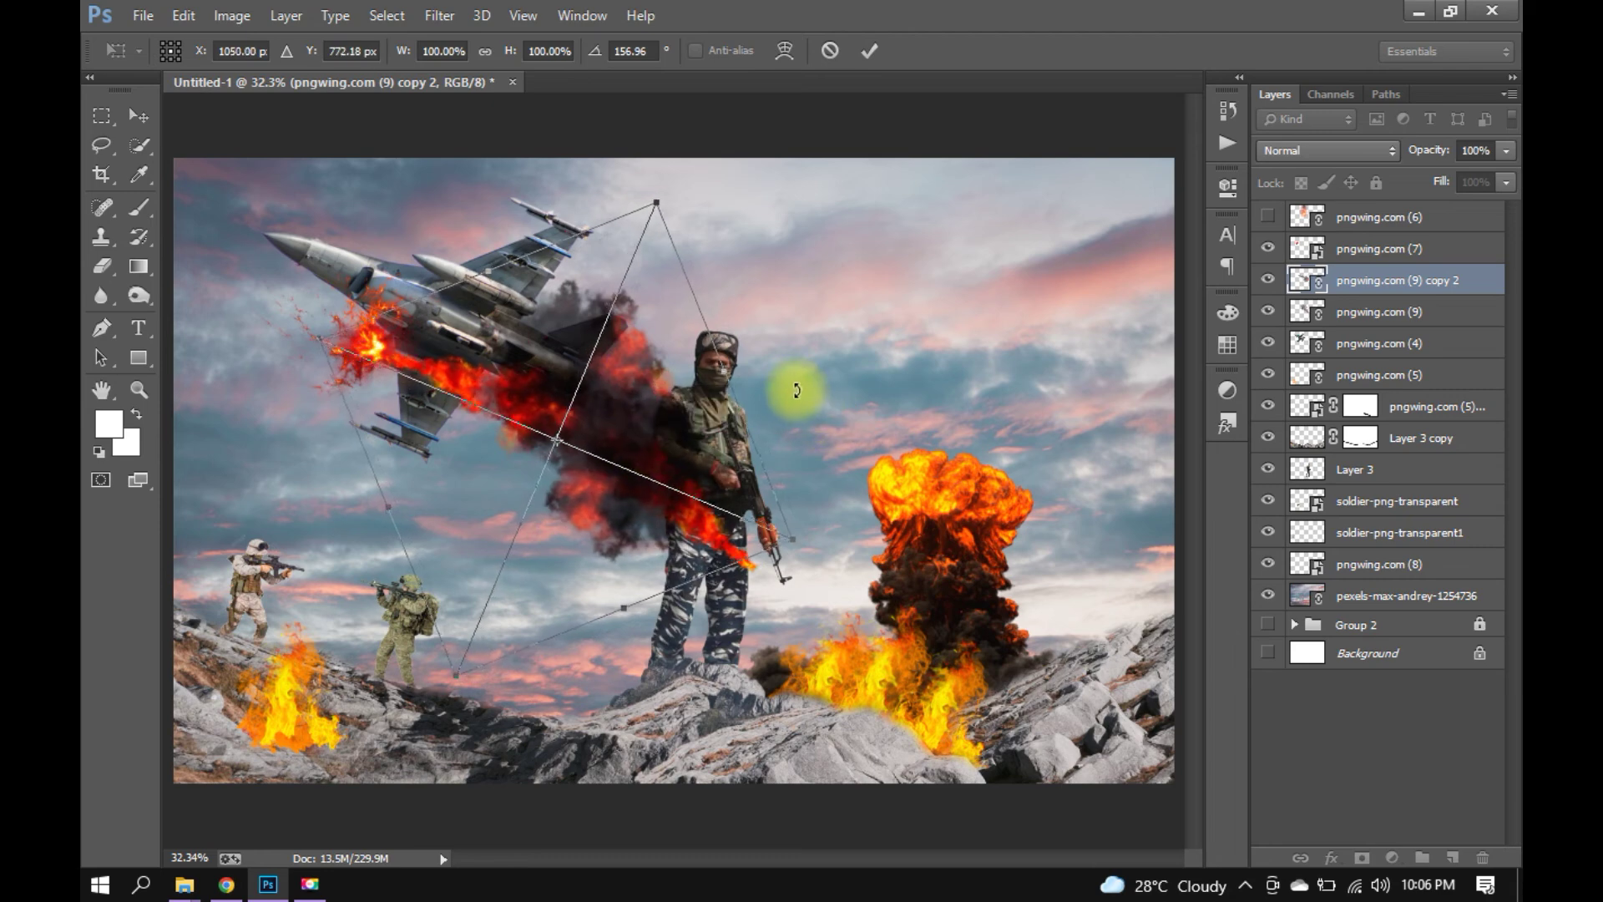
Shrink, further rotate and reposition the smoke trail copy, then commit the transform.
{"action": "mouse_move", "coordinate": [796, 534]}
{"action": "left_mouse_down"}
{"action": "mouse_move", "coordinate": [631, 488]}
{"action": "mouse_move", "coordinate": [748, 520]}
{"action": "left_mouse_up"}
{"action": "left_click_drag", "start_coordinate": [440, 649], "coordinate": [476, 530]}
{"action": "mouse_move", "coordinate": [716, 448]}
{"action": "left_mouse_down"}
{"action": "mouse_move", "coordinate": [695, 531]}
{"action": "mouse_move", "coordinate": [744, 465]}
{"action": "left_mouse_up"}
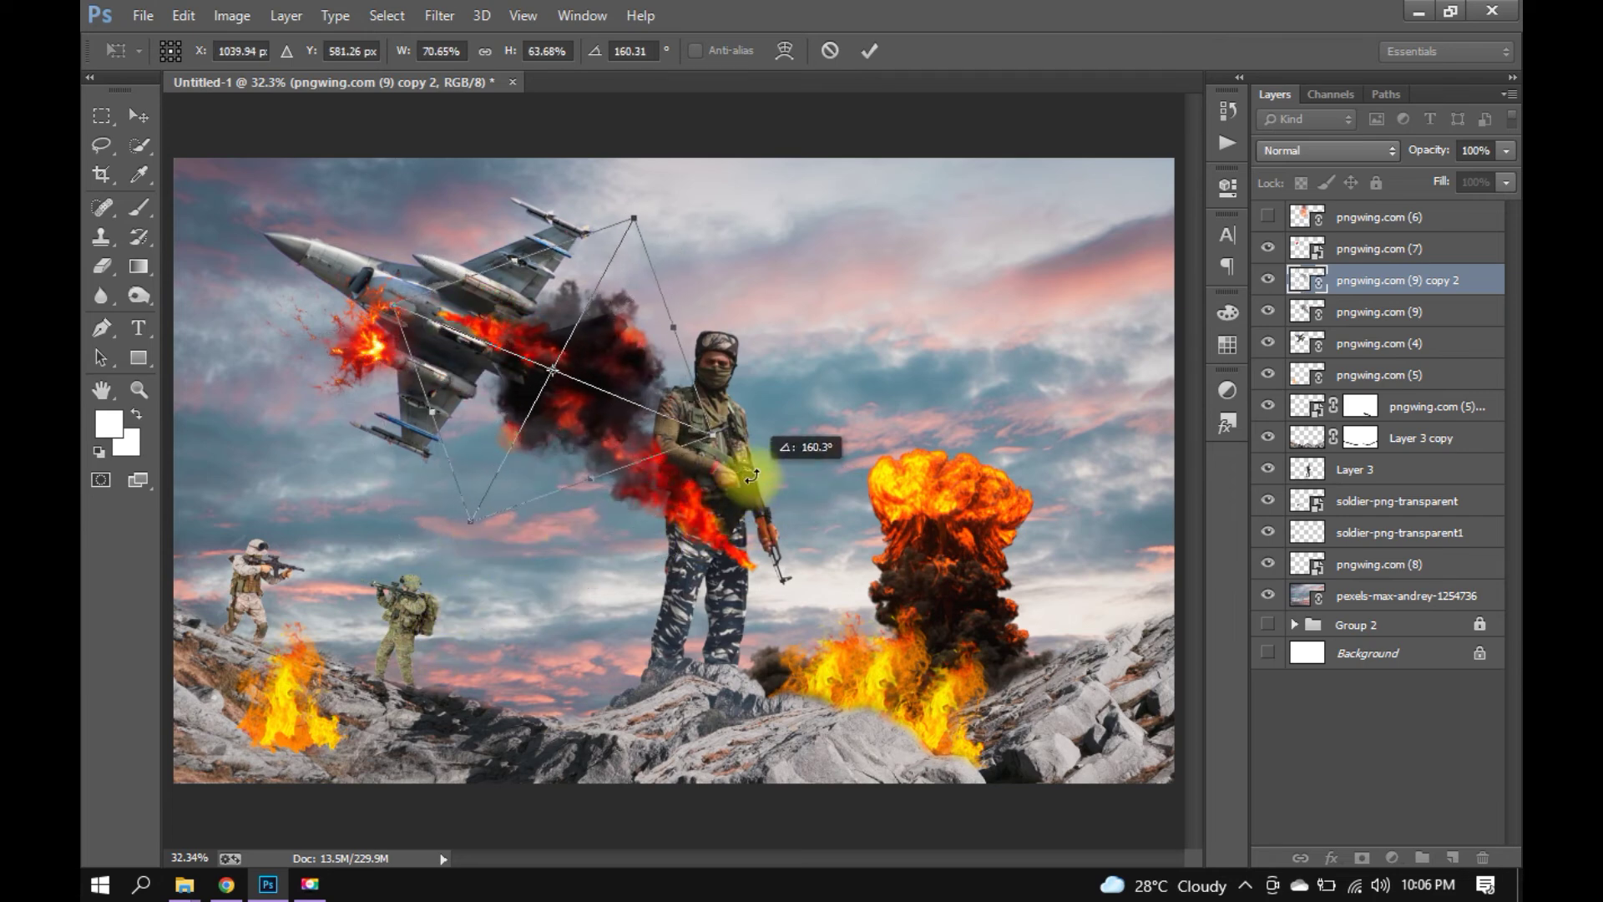
{"action": "left_click_drag", "start_coordinate": [626, 423], "coordinate": [576, 445]}
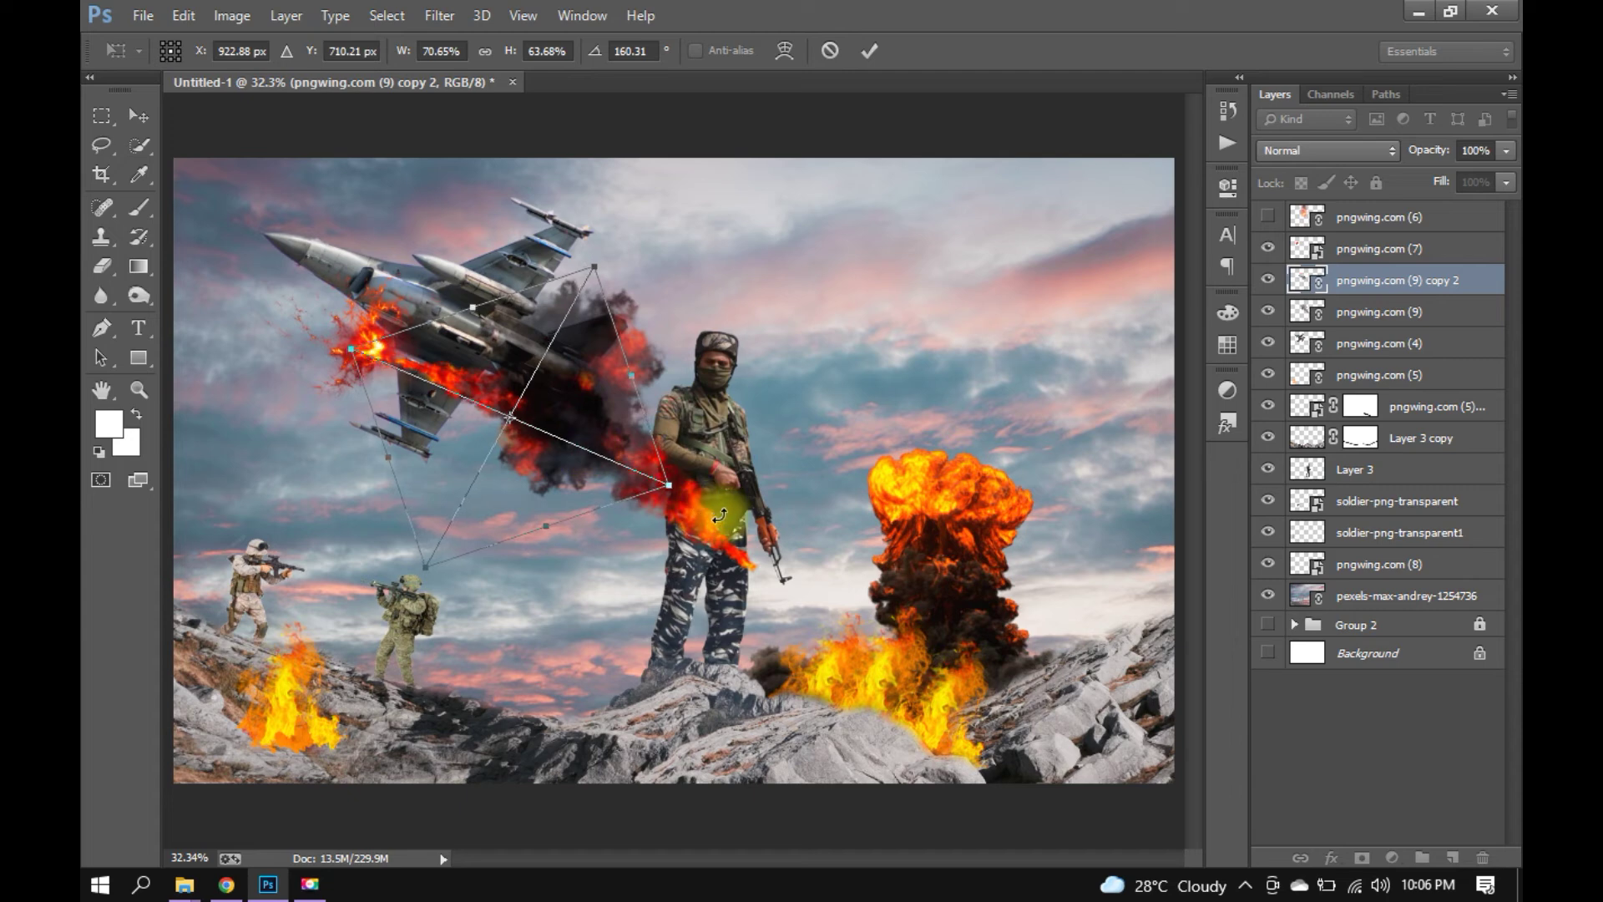
{"action": "left_click_drag", "start_coordinate": [674, 488], "coordinate": [718, 501]}
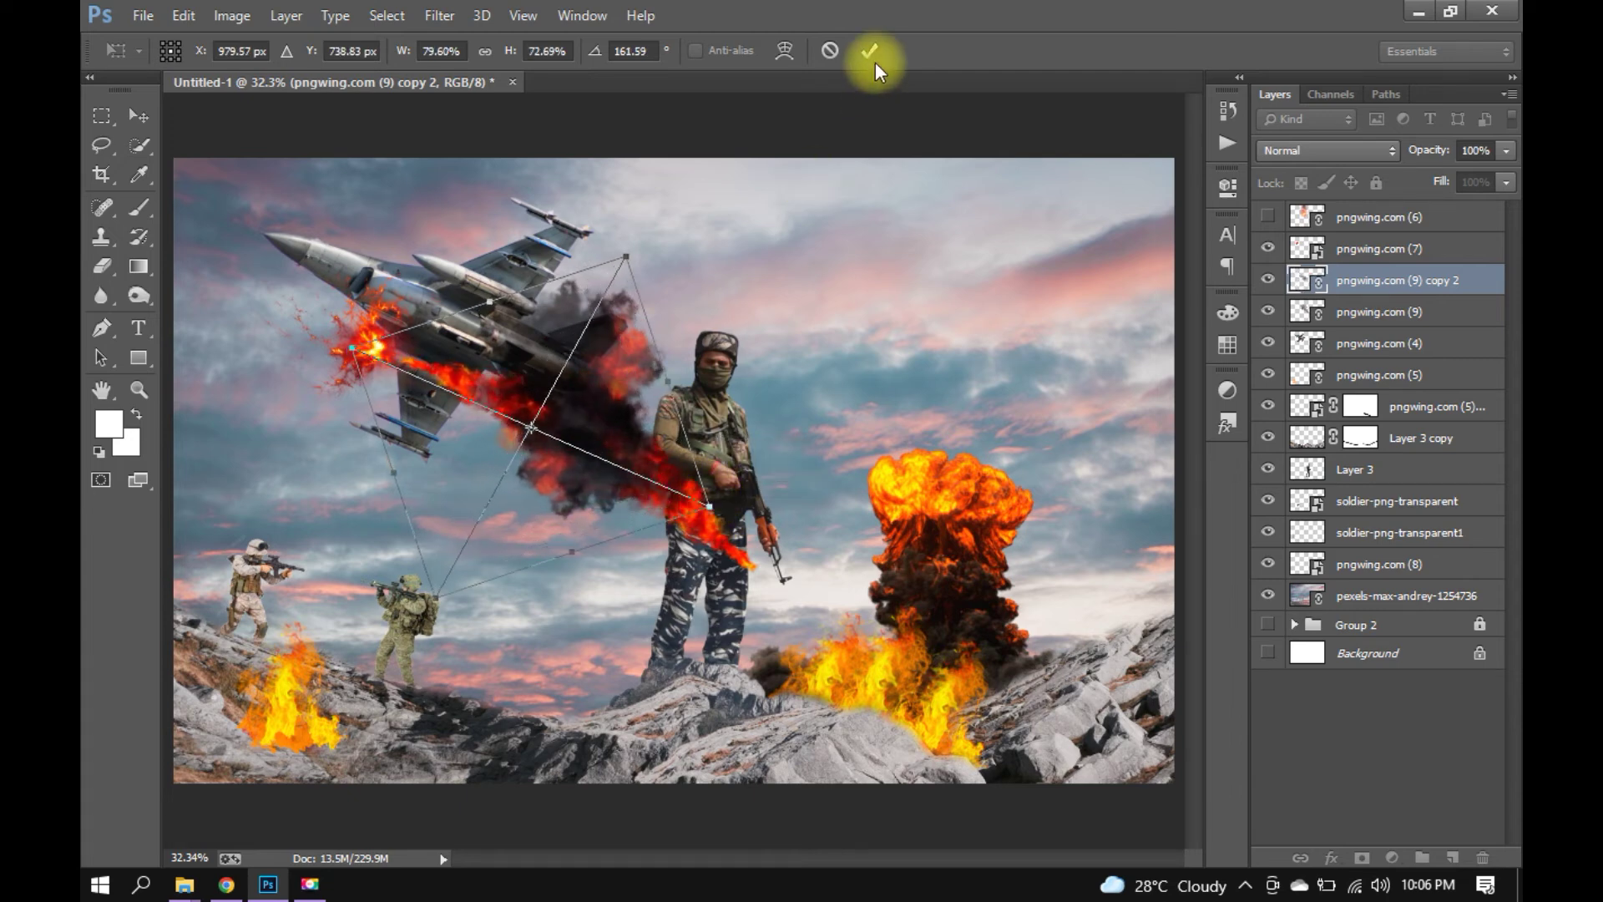
{"action": "left_click", "coordinate": [869, 51]}
Rotate, slightly shrink and place the original pngwing.com (9) smoke streaming from the jet behind the soldier.
{"action": "left_click", "coordinate": [1344, 311]}
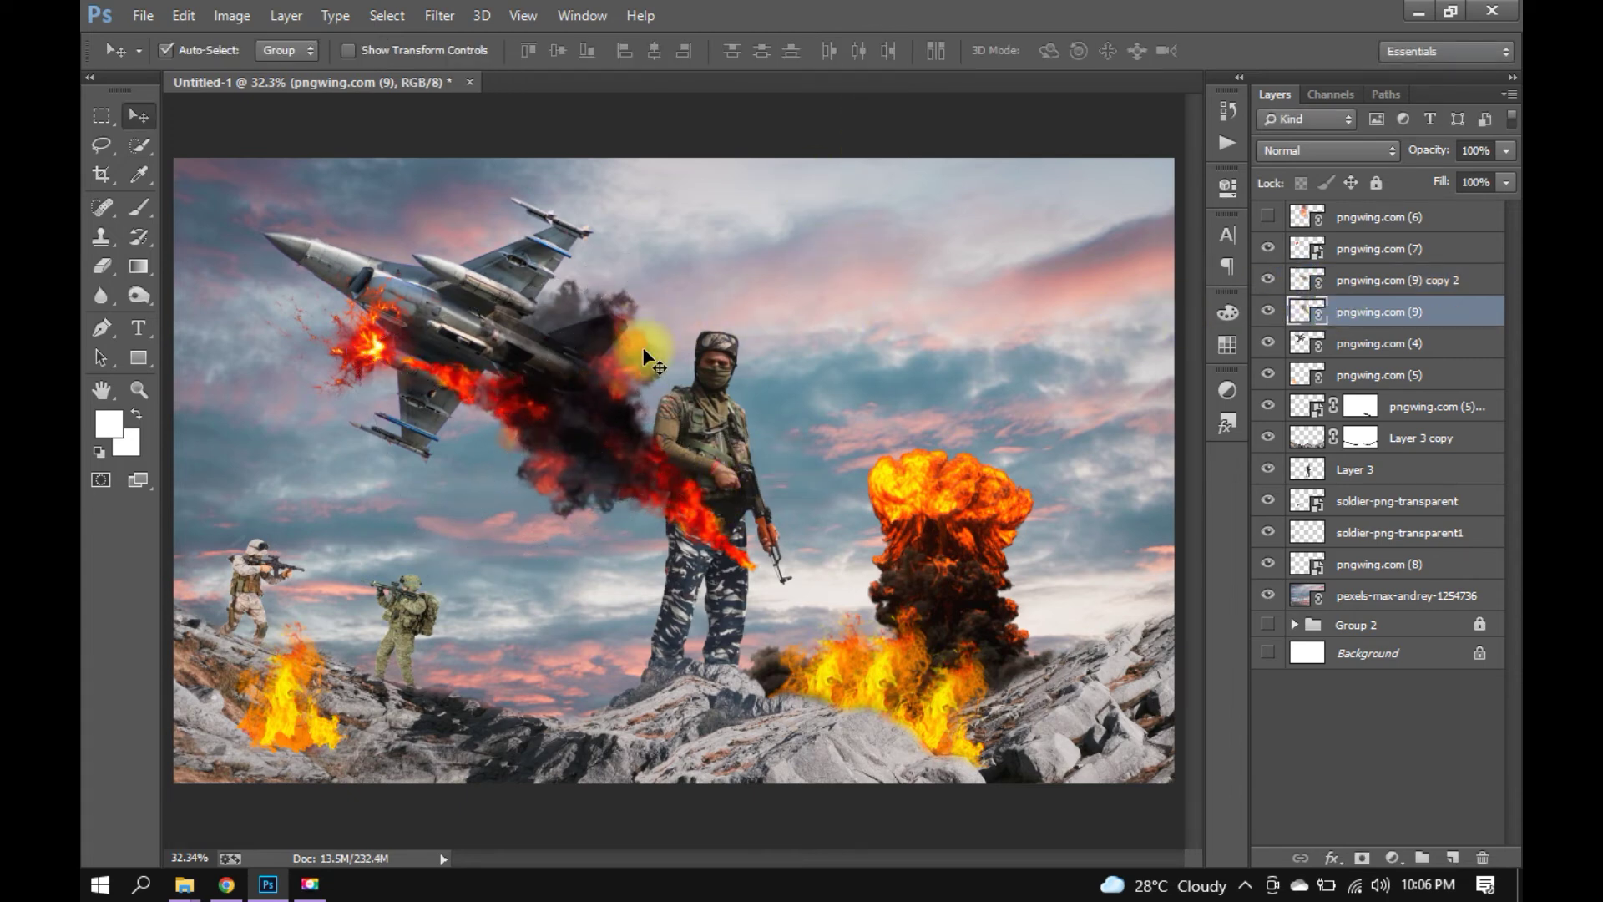
{"action": "left_click_drag", "start_coordinate": [647, 360], "coordinate": [739, 248]}
{"action": "key", "text": "ctrl+t"}
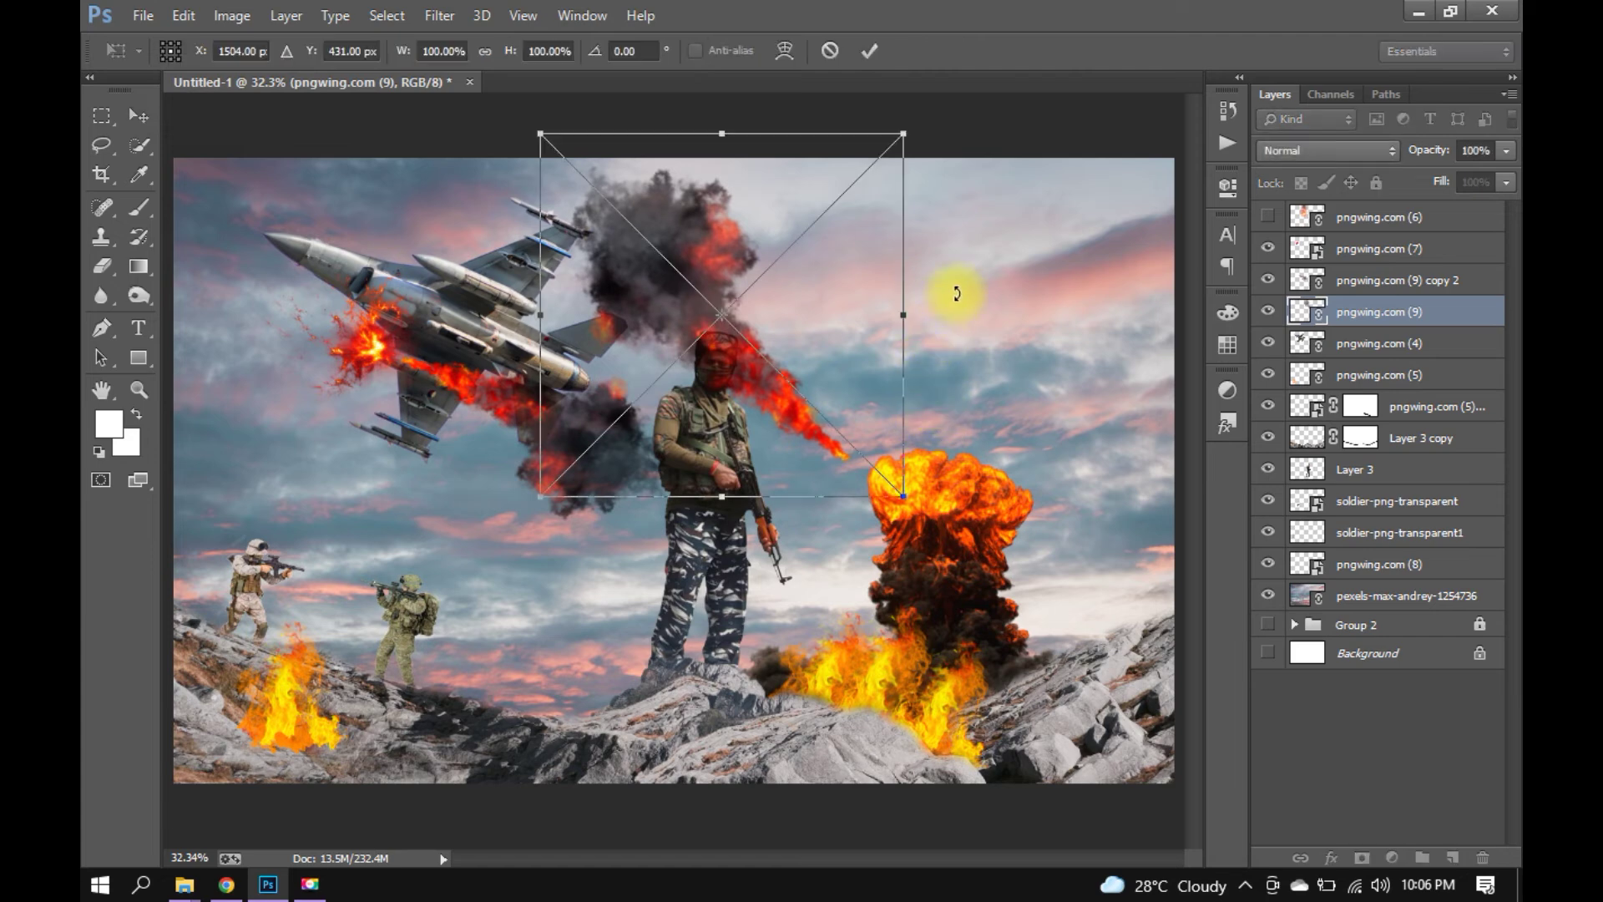
{"action": "left_click_drag", "start_coordinate": [956, 293], "coordinate": [484, 401]}
{"action": "left_click_drag", "start_coordinate": [868, 338], "coordinate": [823, 428]}
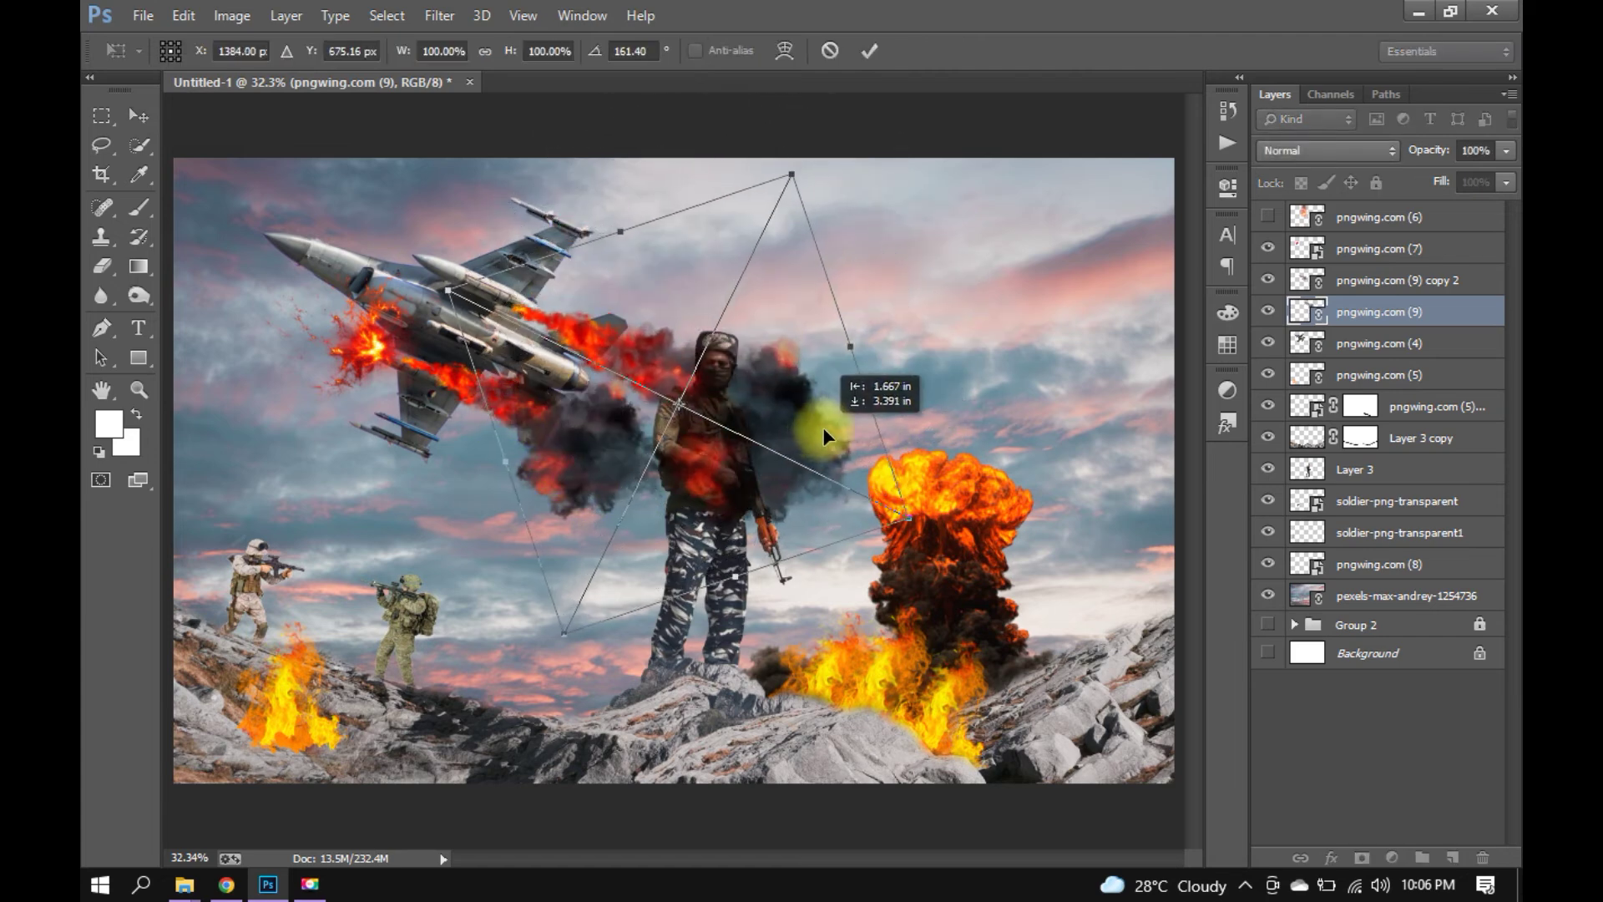
{"action": "left_click_drag", "start_coordinate": [909, 517], "coordinate": [890, 501]}
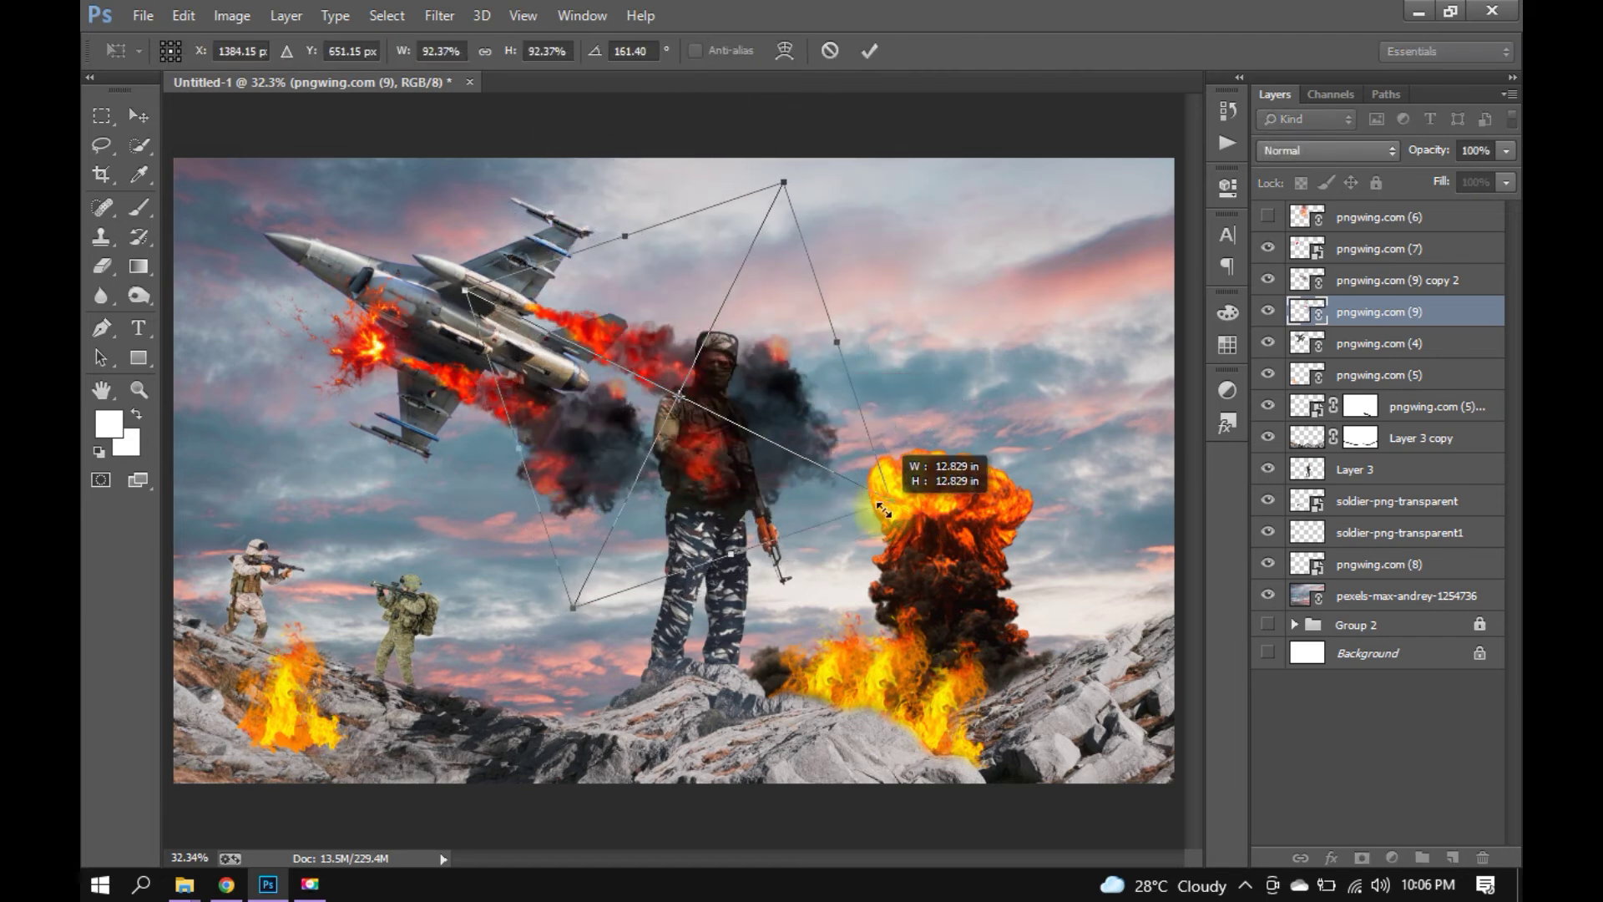
{"action": "left_click", "coordinate": [875, 57]}
{"action": "left_click", "coordinate": [1377, 248]}
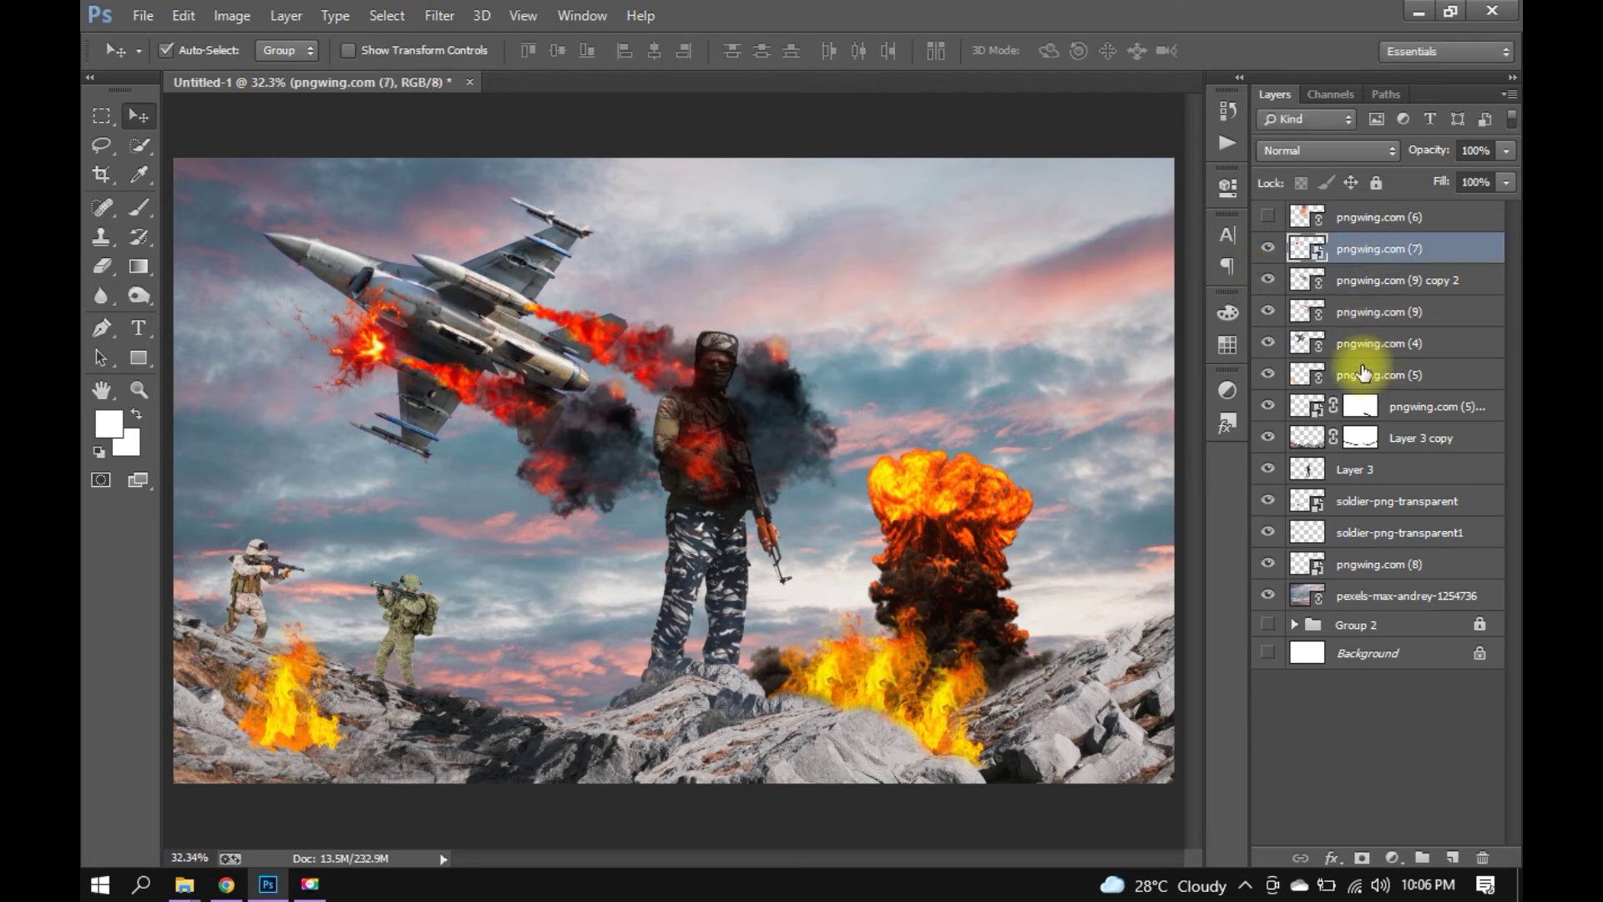
Move the jet's fire and smoke layers beneath Layer 3.
{"action": "left_click", "coordinate": [1362, 374], "text": "shift"}
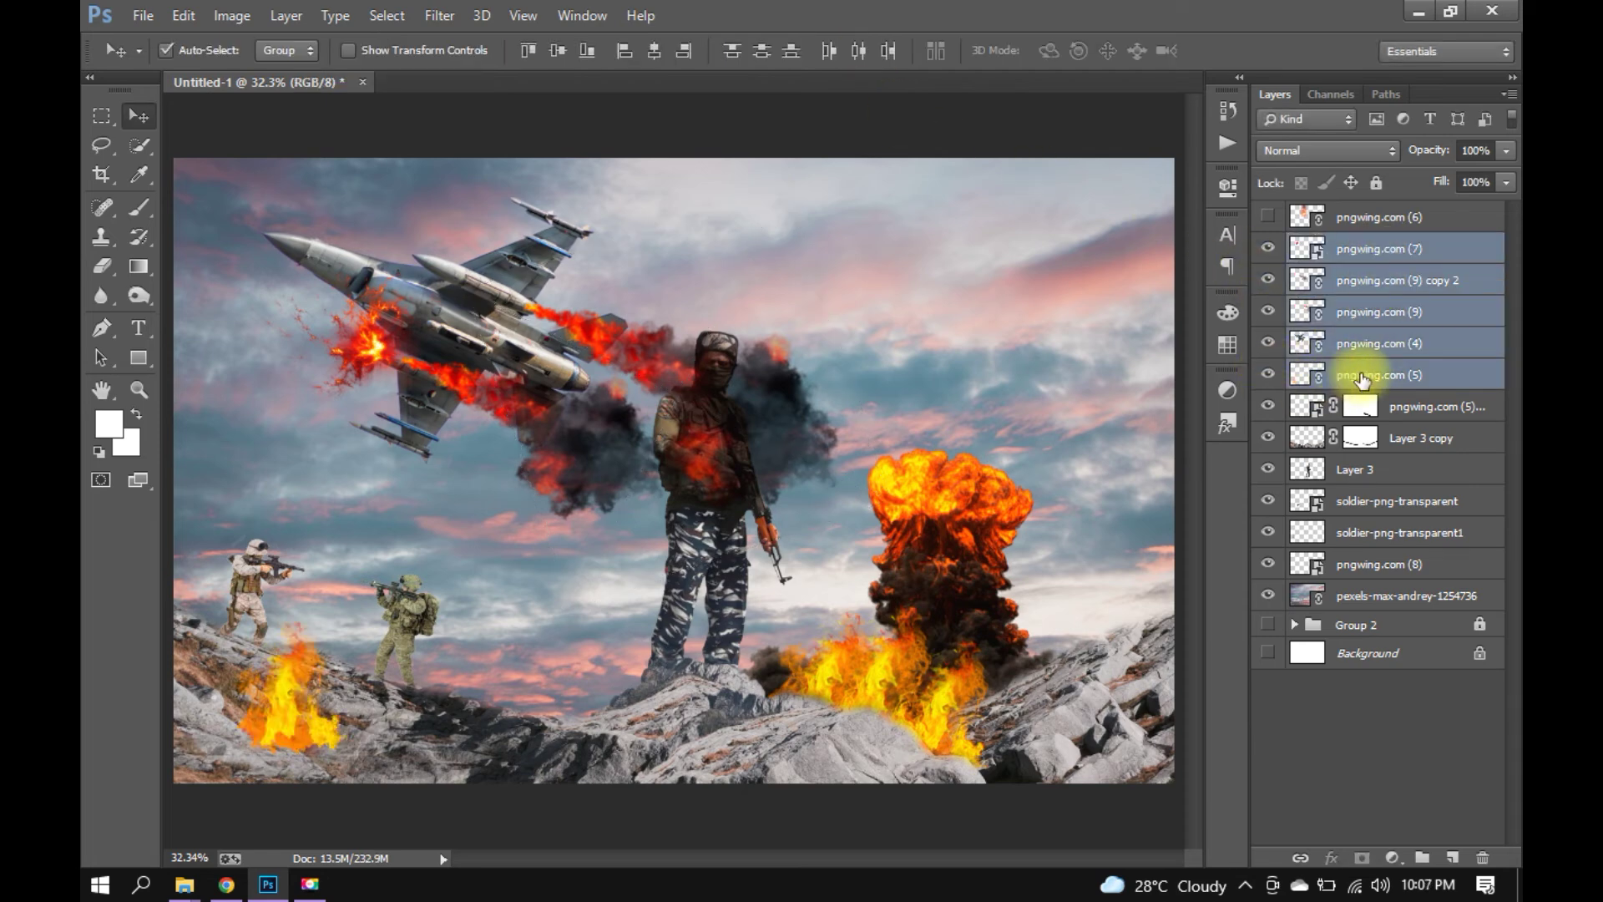
{"action": "left_click", "coordinate": [1363, 375]}
{"action": "left_click", "coordinate": [1362, 343]}
{"action": "left_click", "coordinate": [1360, 248], "text": "shift"}
{"action": "left_click_drag", "start_coordinate": [1361, 248], "coordinate": [1361, 484]}
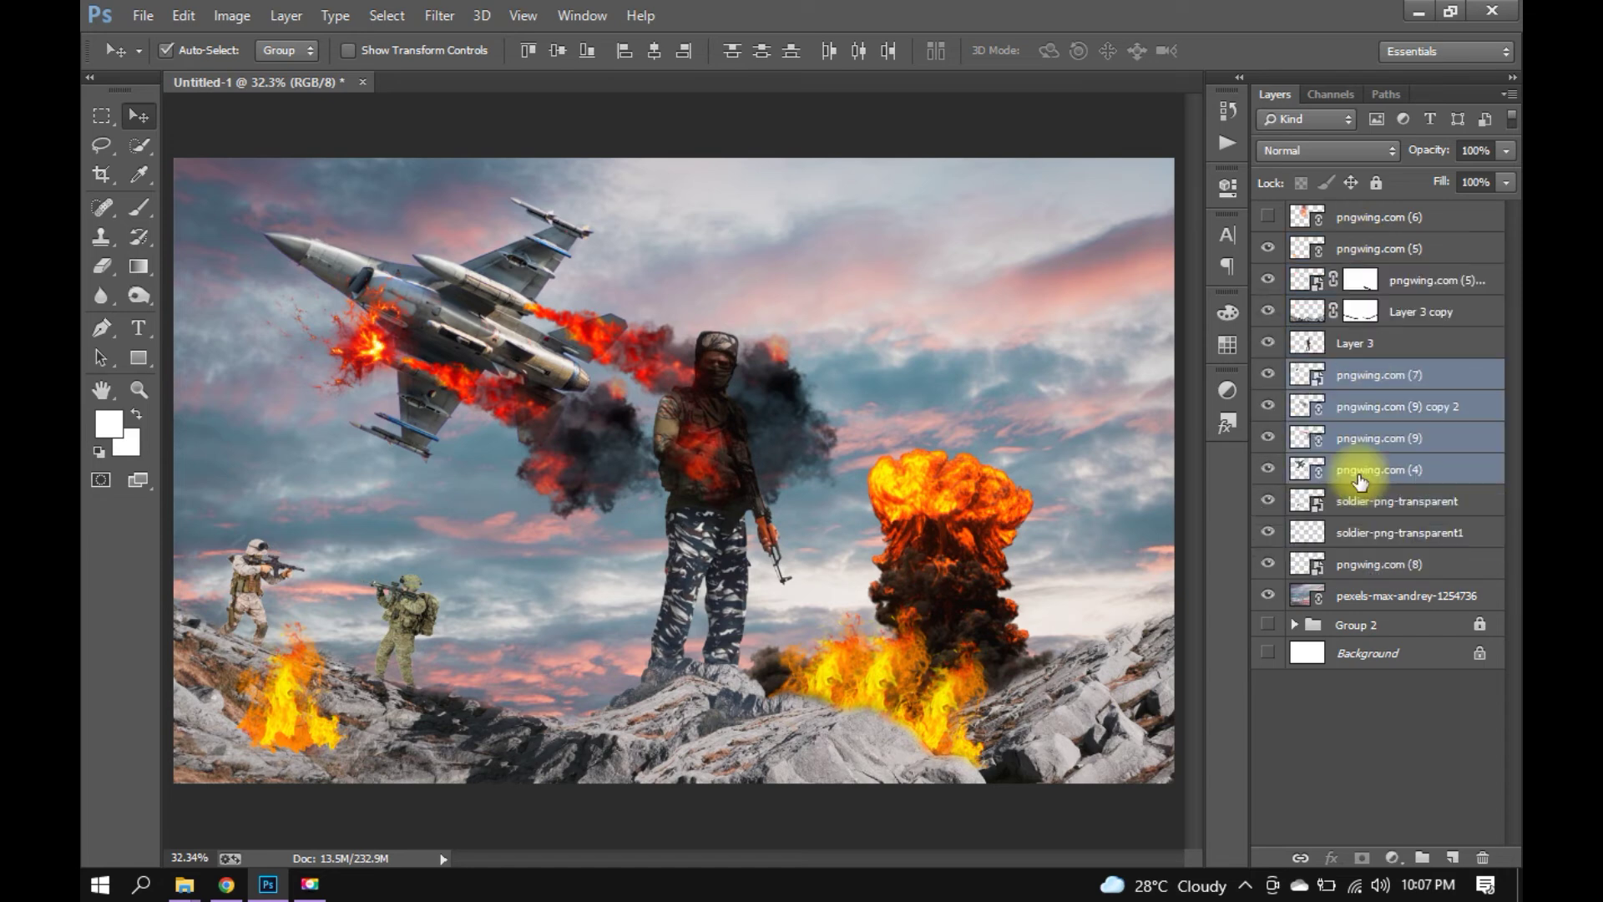
{"action": "left_click", "coordinate": [899, 122]}
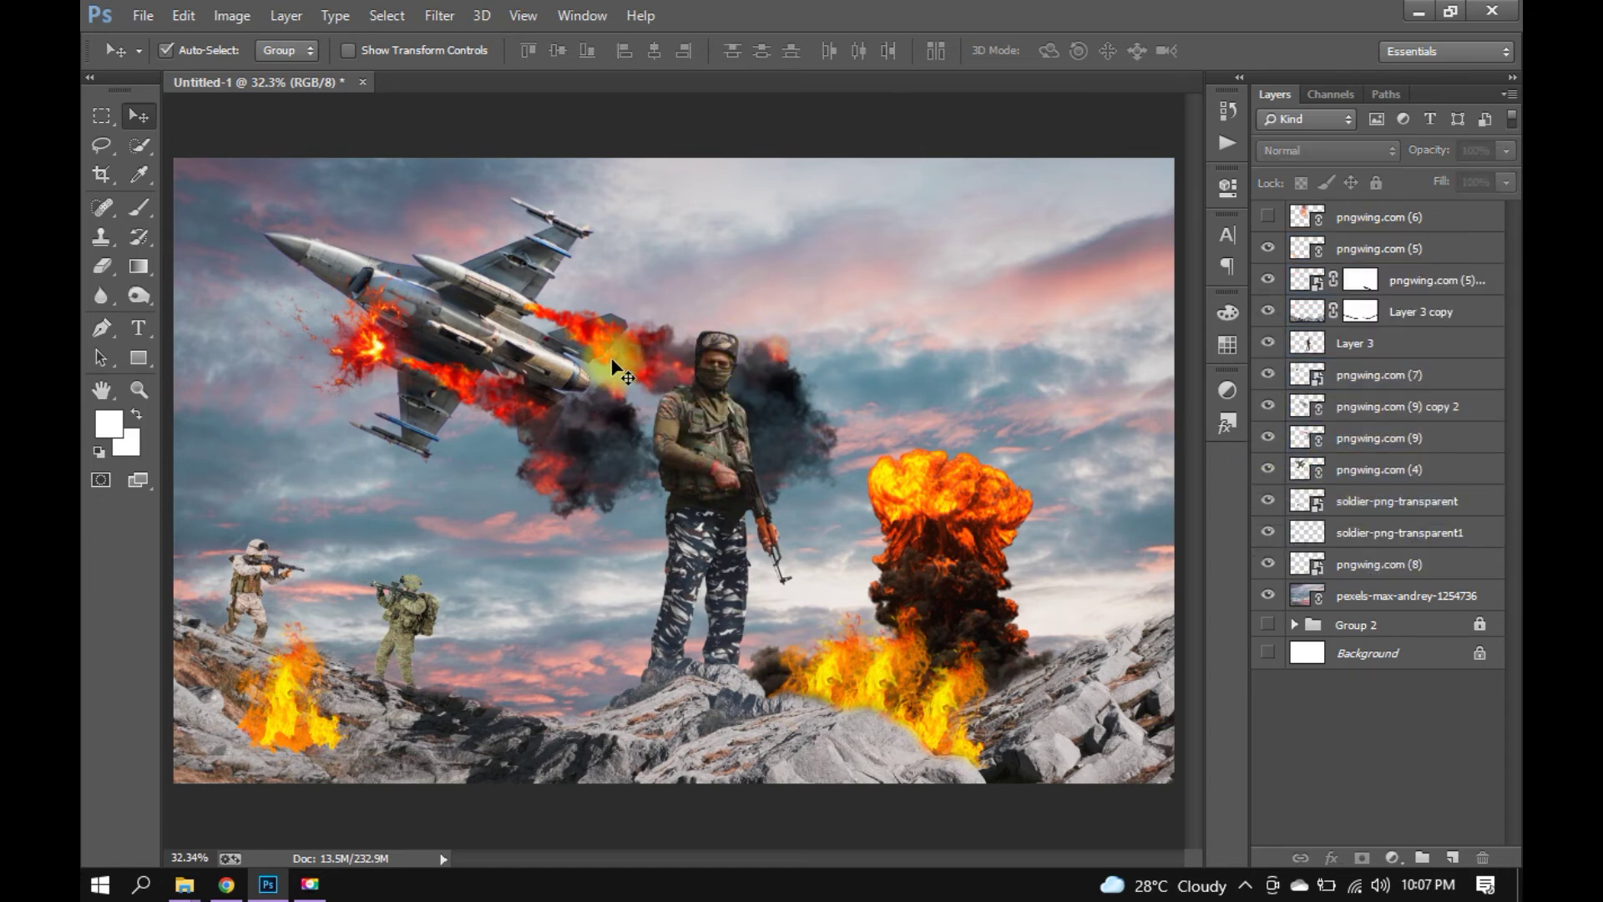
Add a mask to the pngwing.com (9) copy 2 smoke trail and hide the smoke overlapping the soldier.
{"action": "left_click", "coordinate": [605, 433]}
{"action": "left_click", "coordinate": [1362, 857]}
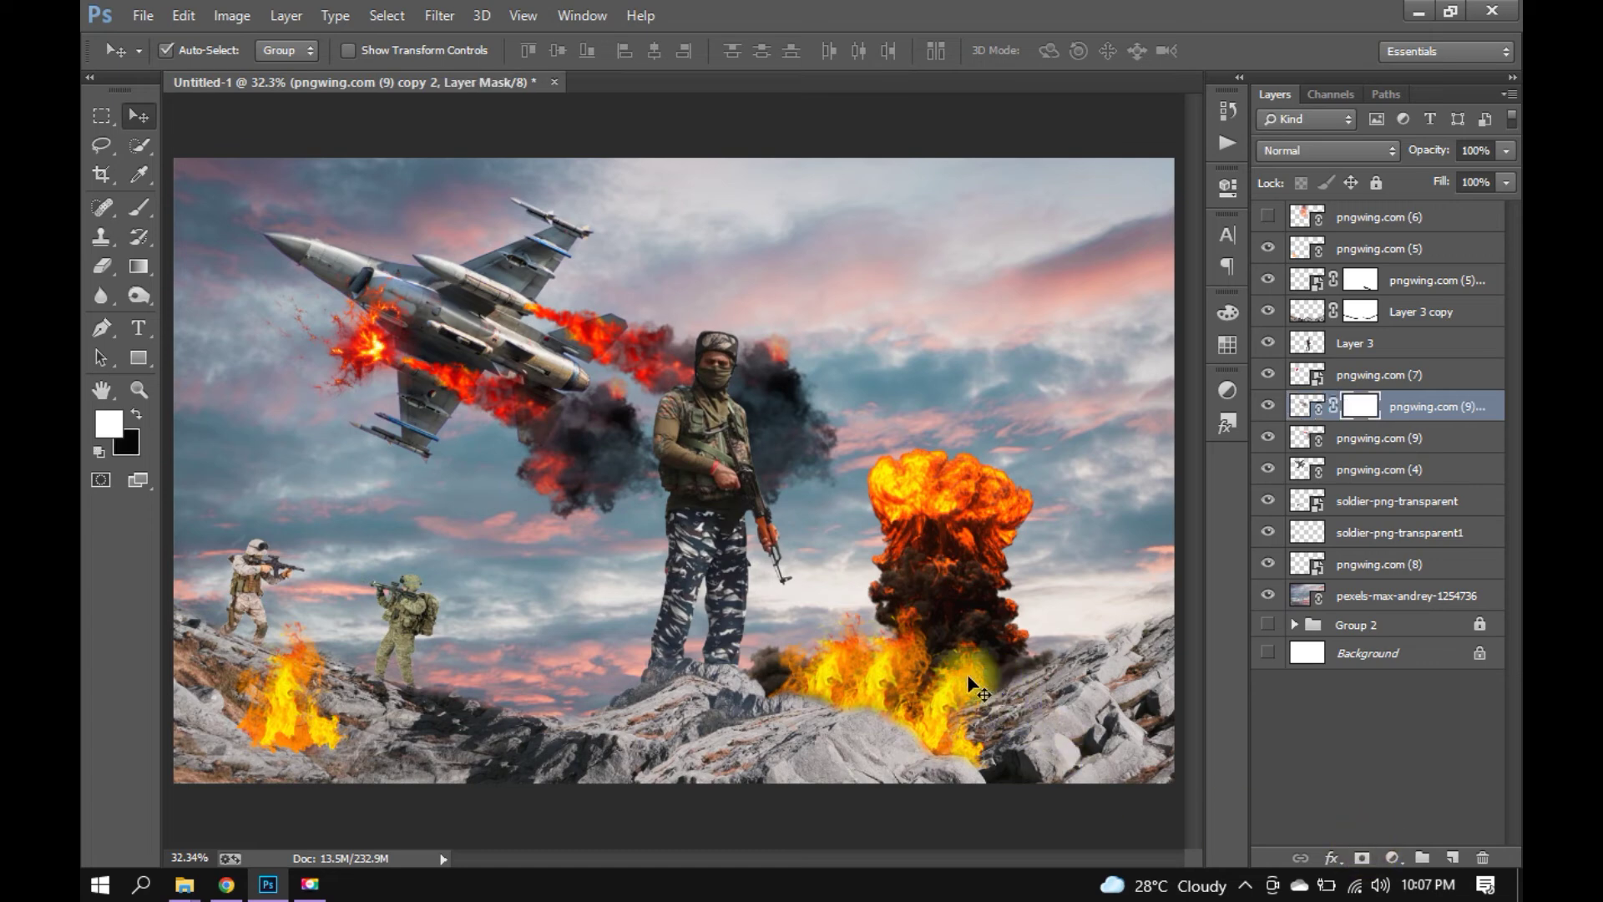
{"action": "key", "text": "b"}
{"action": "key", "text": "d"}
{"action": "key", "text": "x"}
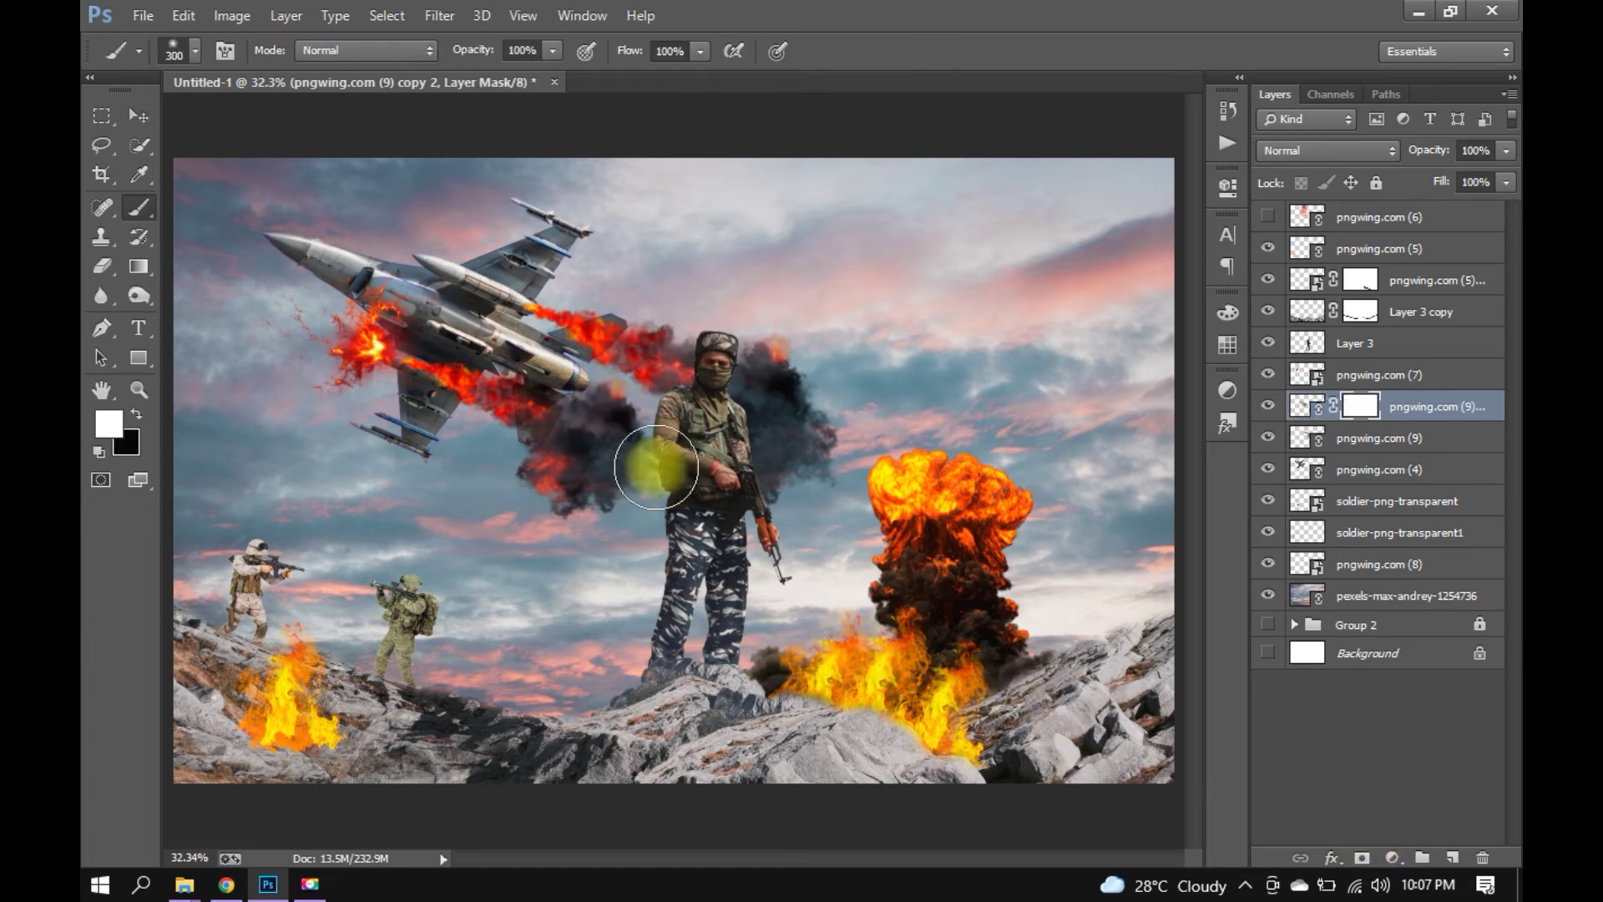
{"action": "key", "text": "x"}
{"action": "key", "text": "bracketright"}
{"action": "left_click_drag", "start_coordinate": [639, 376], "coordinate": [601, 350]}
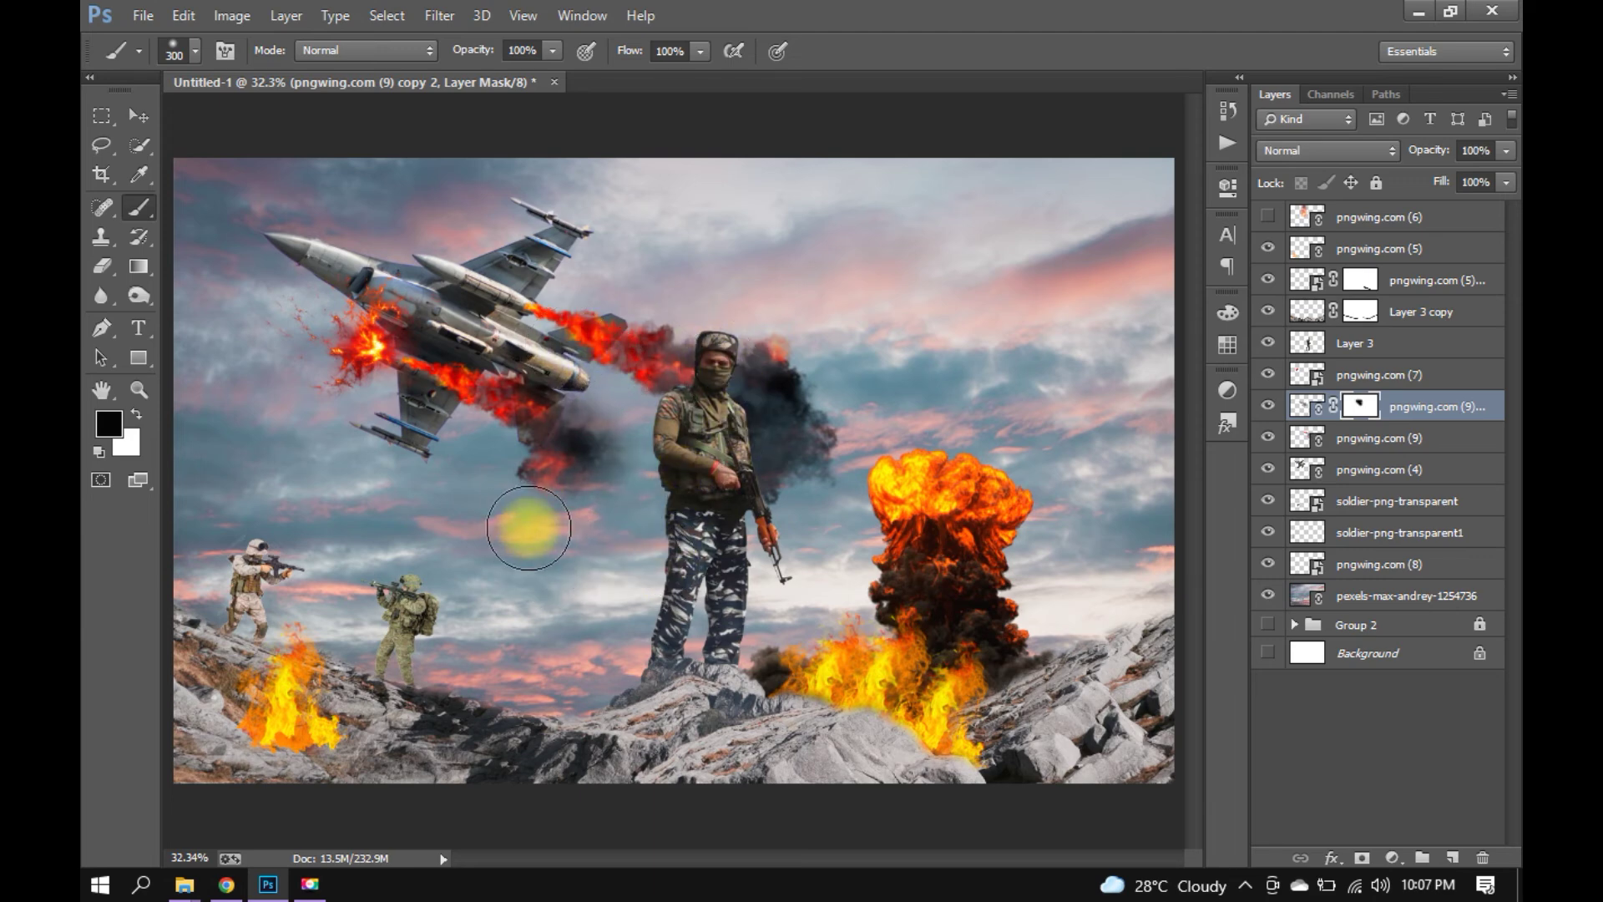
Refine the trail's mask, revealing smoke behind the jet tail and hiding smoke below the jet.
{"action": "key", "text": "x"}
{"action": "left_click_drag", "start_coordinate": [577, 417], "coordinate": [597, 430]}
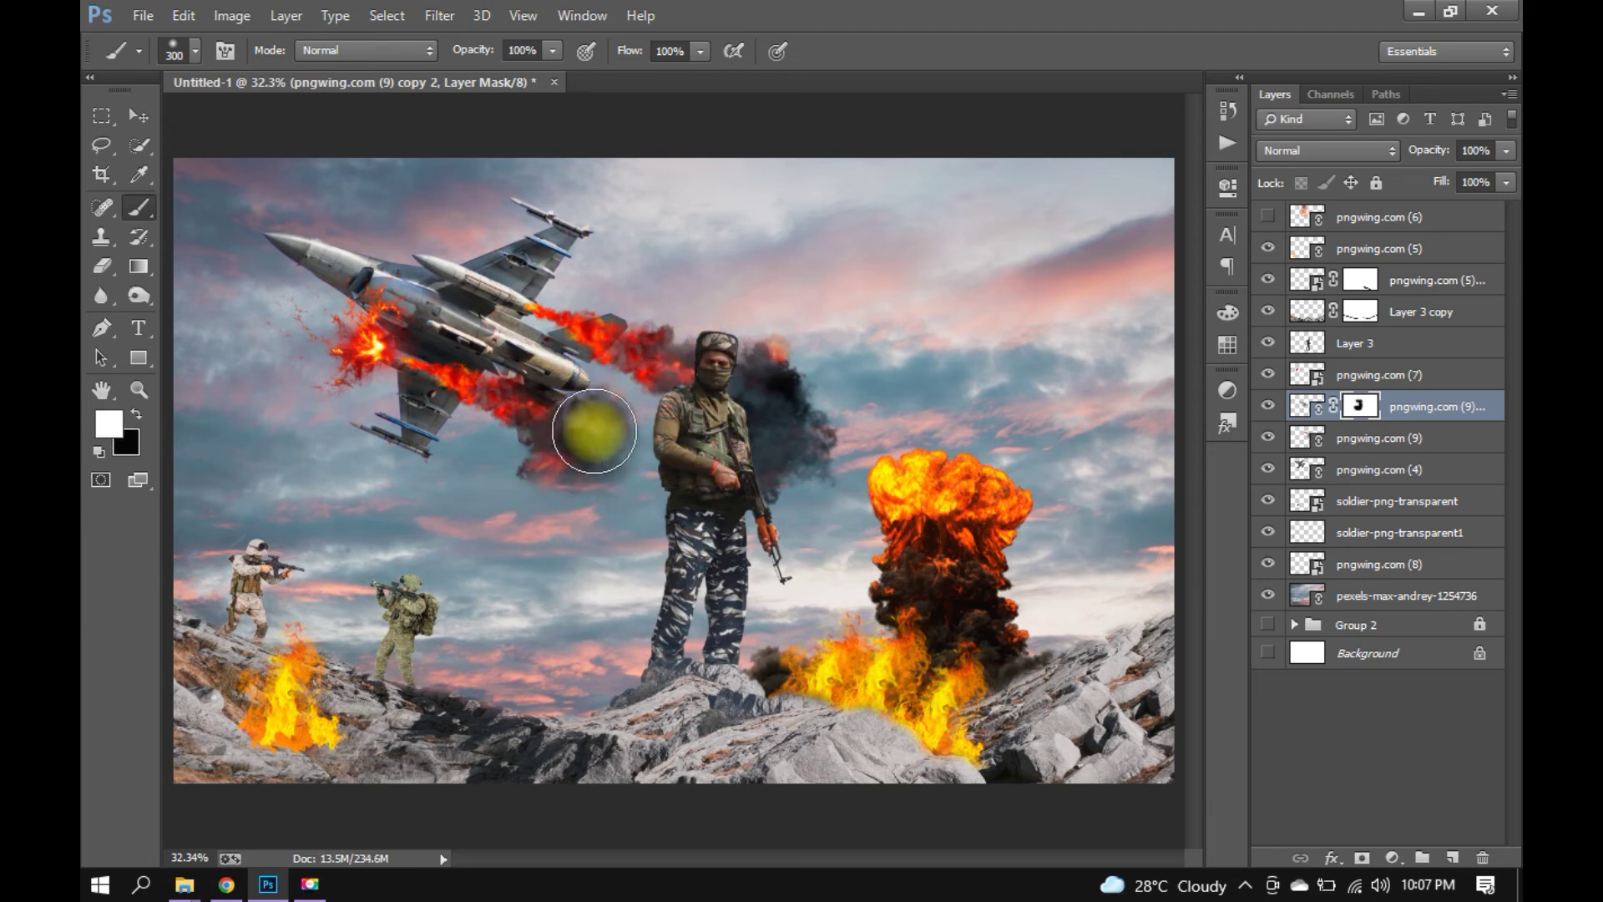
{"action": "left_click_drag", "start_coordinate": [645, 504], "coordinate": [671, 525]}
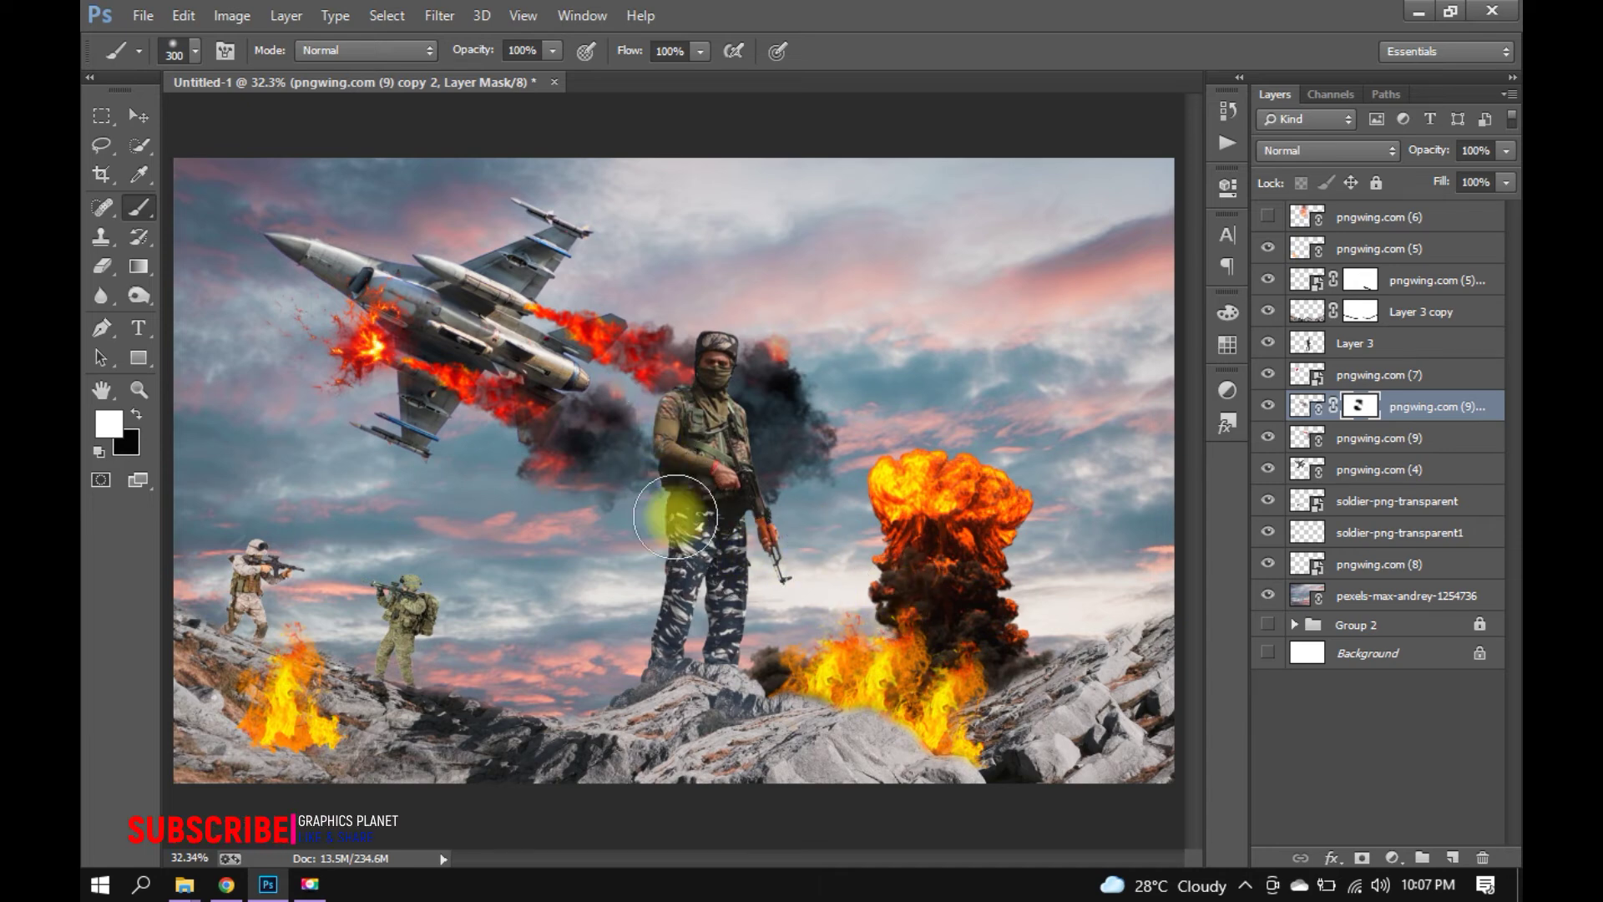
{"action": "key", "text": "x"}
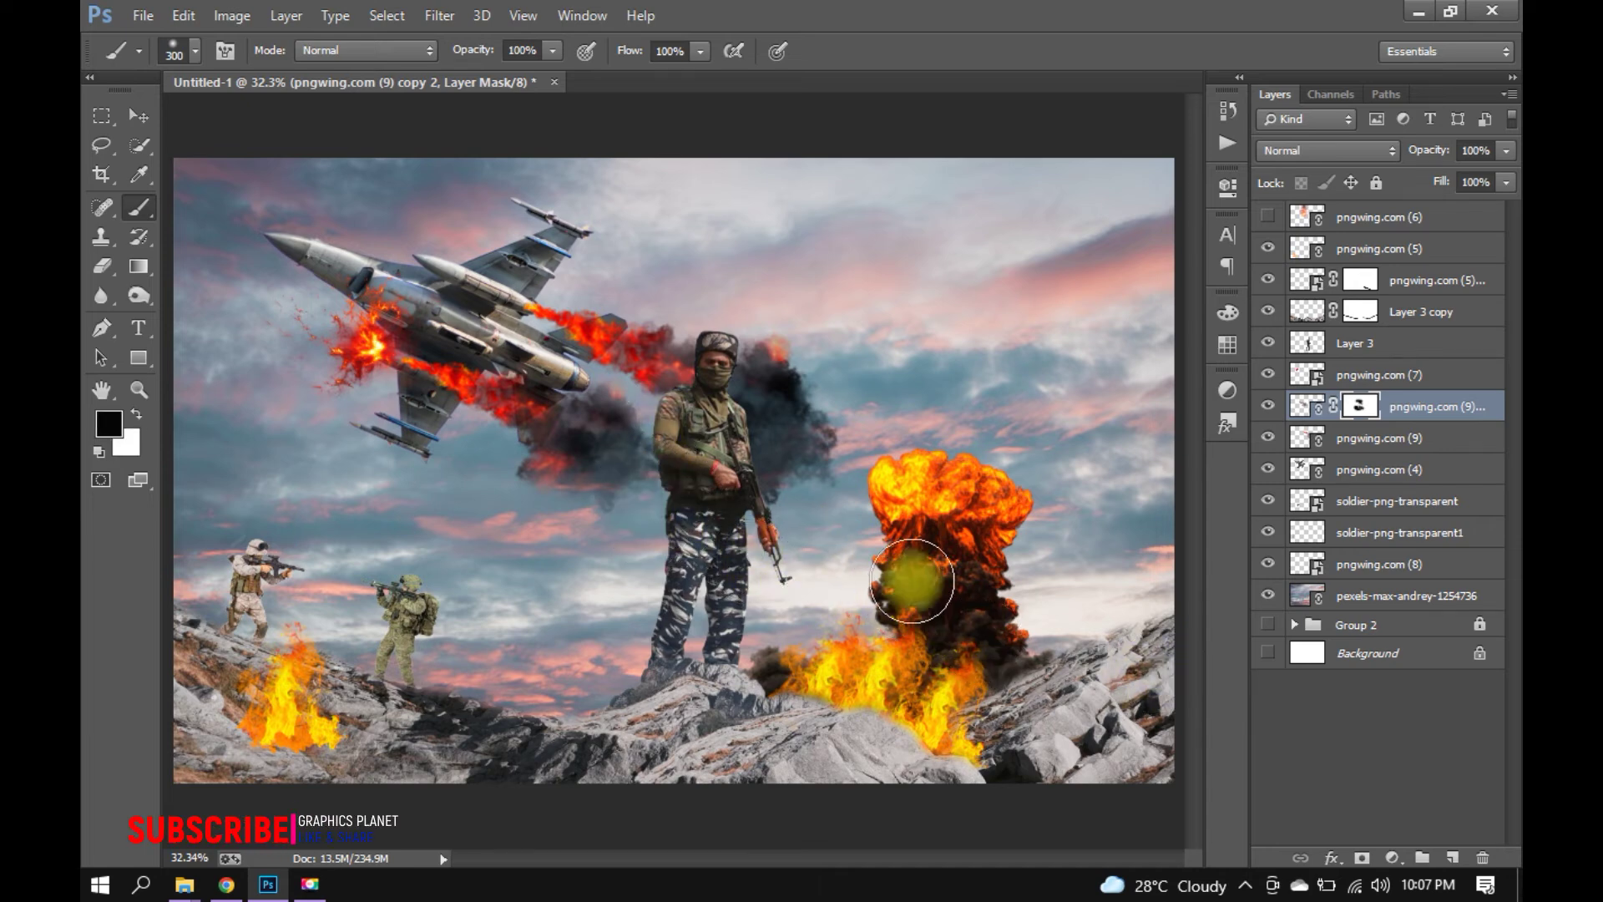
{"action": "key", "text": "bracketright"}
{"action": "key", "text": "bracketright"}
{"action": "key", "text": "bracketright"}
{"action": "left_click_drag", "start_coordinate": [715, 501], "coordinate": [881, 575]}
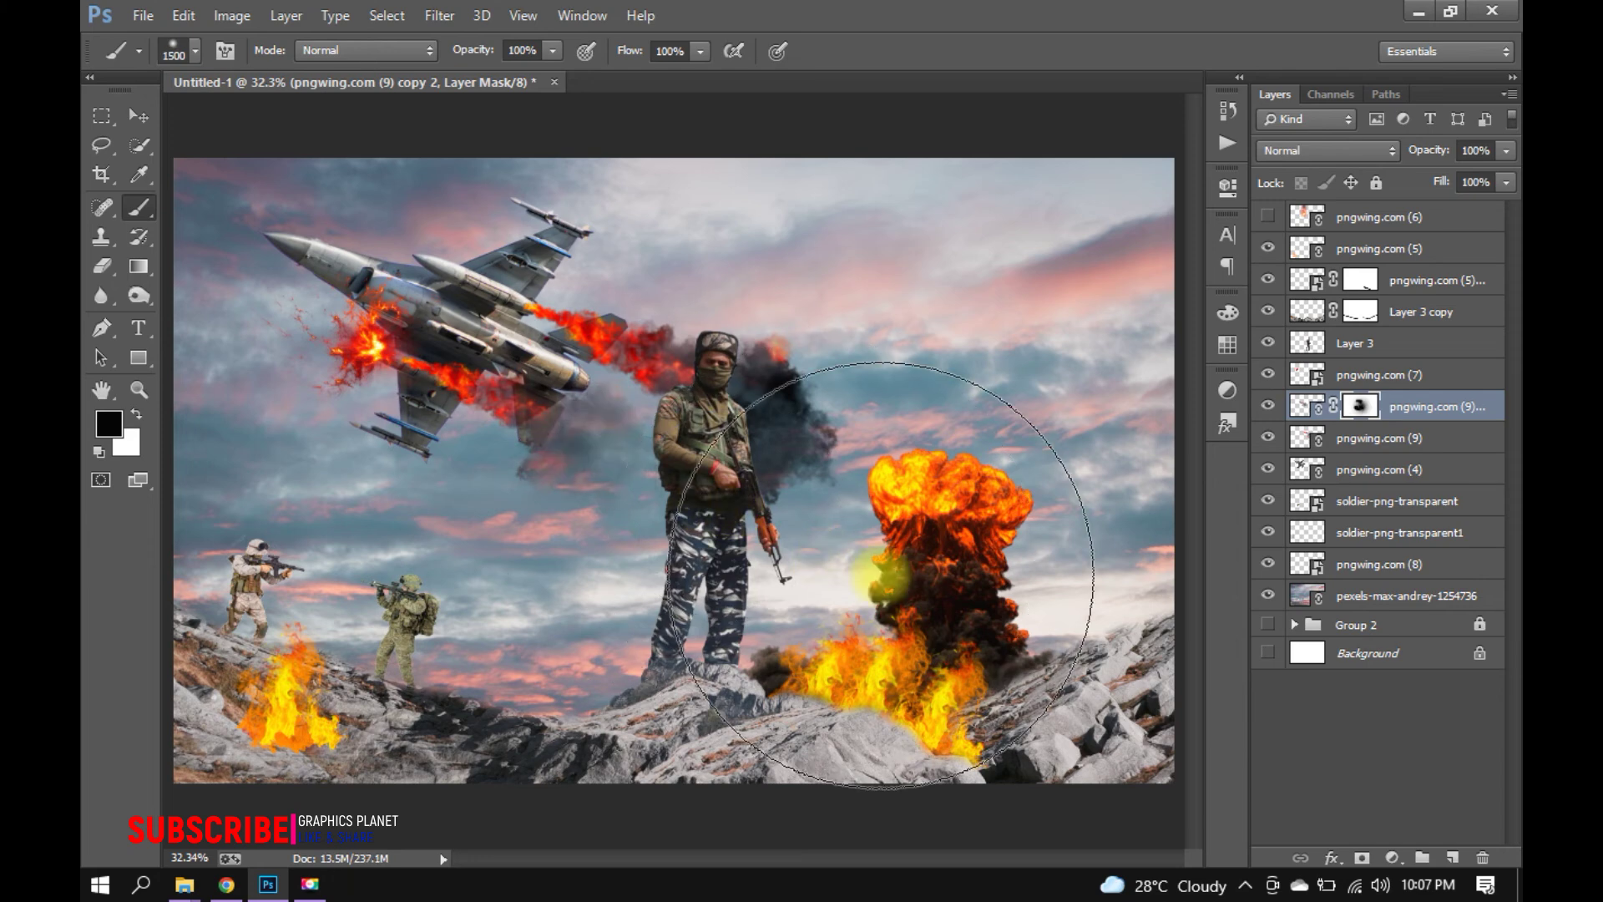
{"action": "key", "text": "bracketleft"}
{"action": "key", "text": "bracketleft"}
{"action": "key", "text": "bracketleft"}
{"action": "mouse_move", "coordinate": [622, 472]}
{"action": "left_mouse_down"}
{"action": "mouse_move", "coordinate": [468, 376]}
{"action": "mouse_move", "coordinate": [509, 409]}
{"action": "left_mouse_up"}
{"action": "key", "text": "bracketright"}
{"action": "key", "text": "bracketright"}
{"action": "key", "text": "bracketright"}
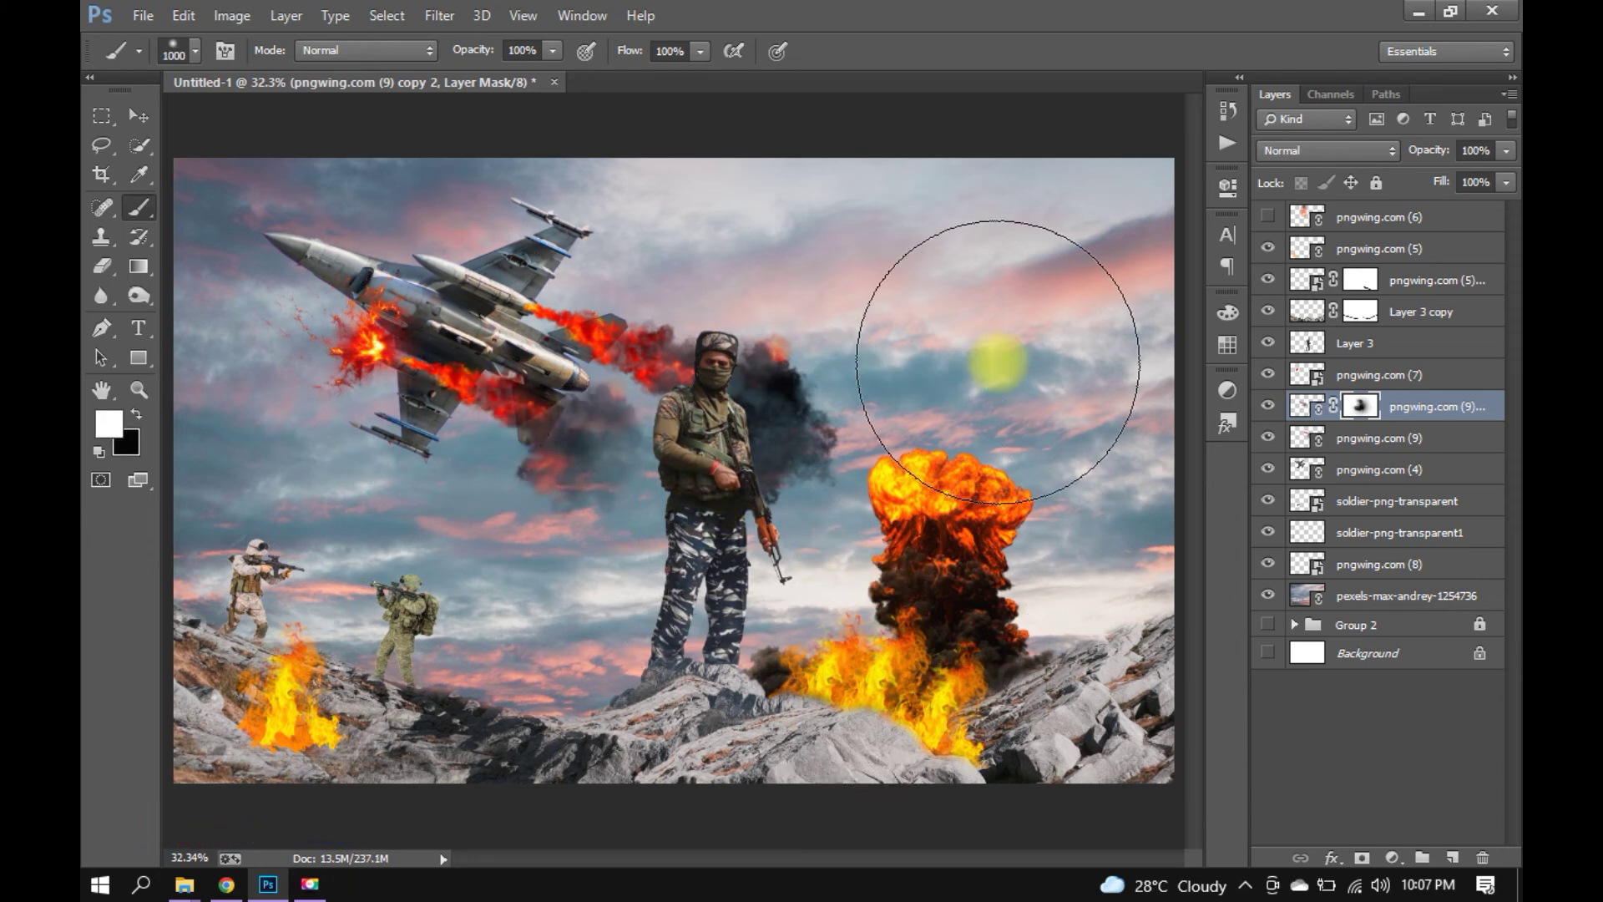
{"action": "left_click", "coordinate": [138, 115]}
Mask pngwing.com (9) and paint out its dark smoke right of the soldier beside the explosion.
{"action": "left_click", "coordinate": [1436, 437]}
{"action": "left_click", "coordinate": [1362, 858]}
{"action": "key", "text": "b"}
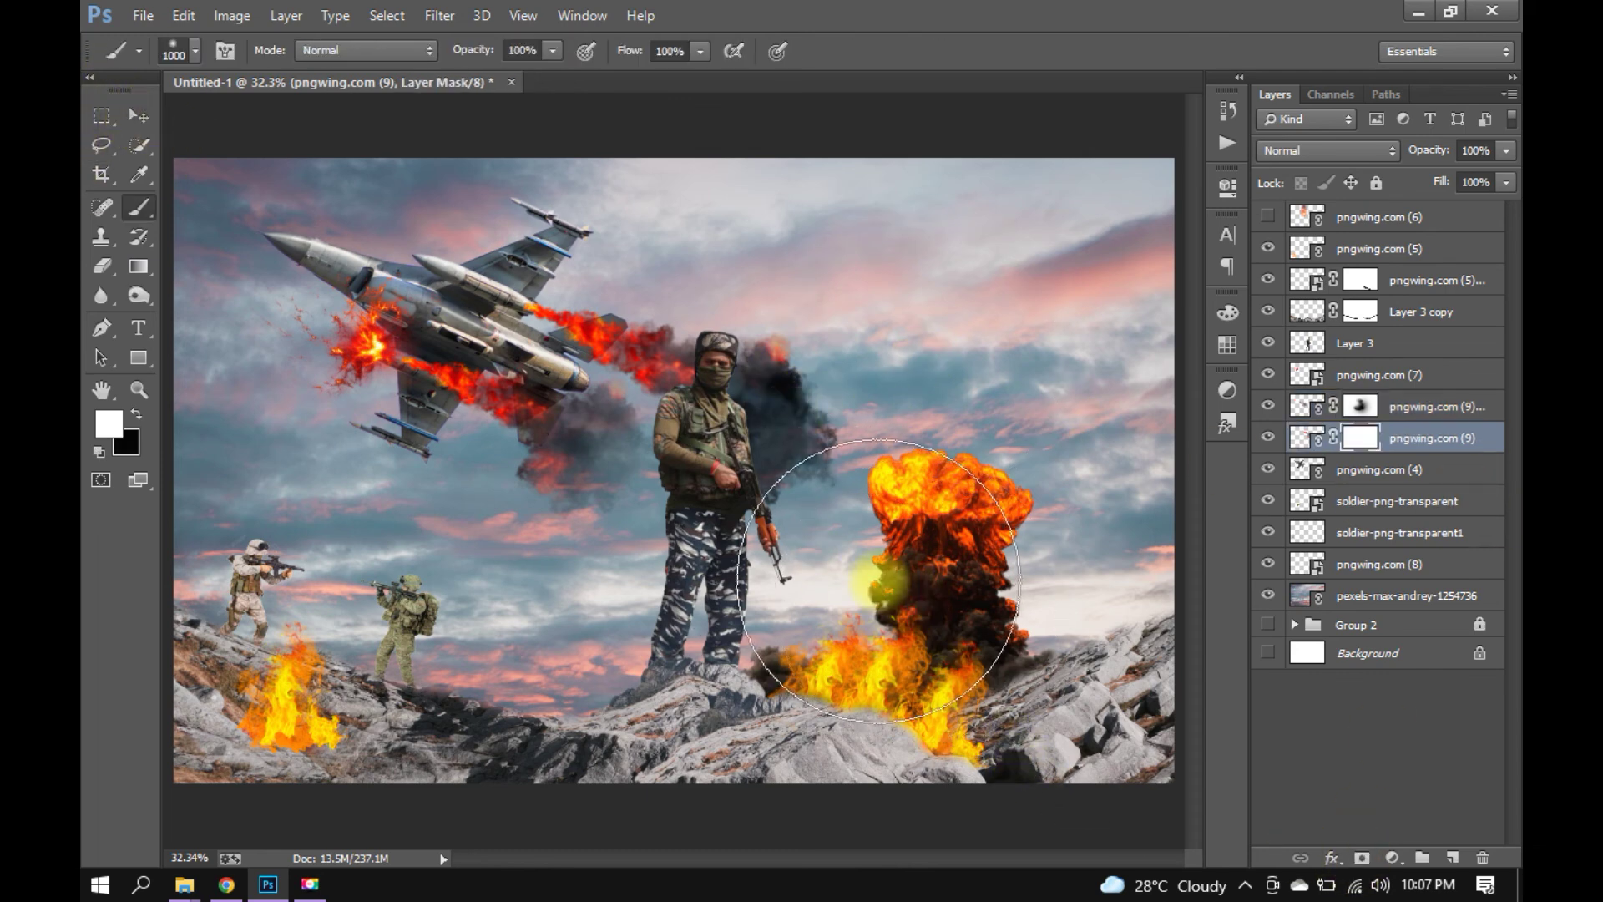
{"action": "key", "text": "x"}
{"action": "left_click_drag", "start_coordinate": [848, 555], "coordinate": [918, 622]}
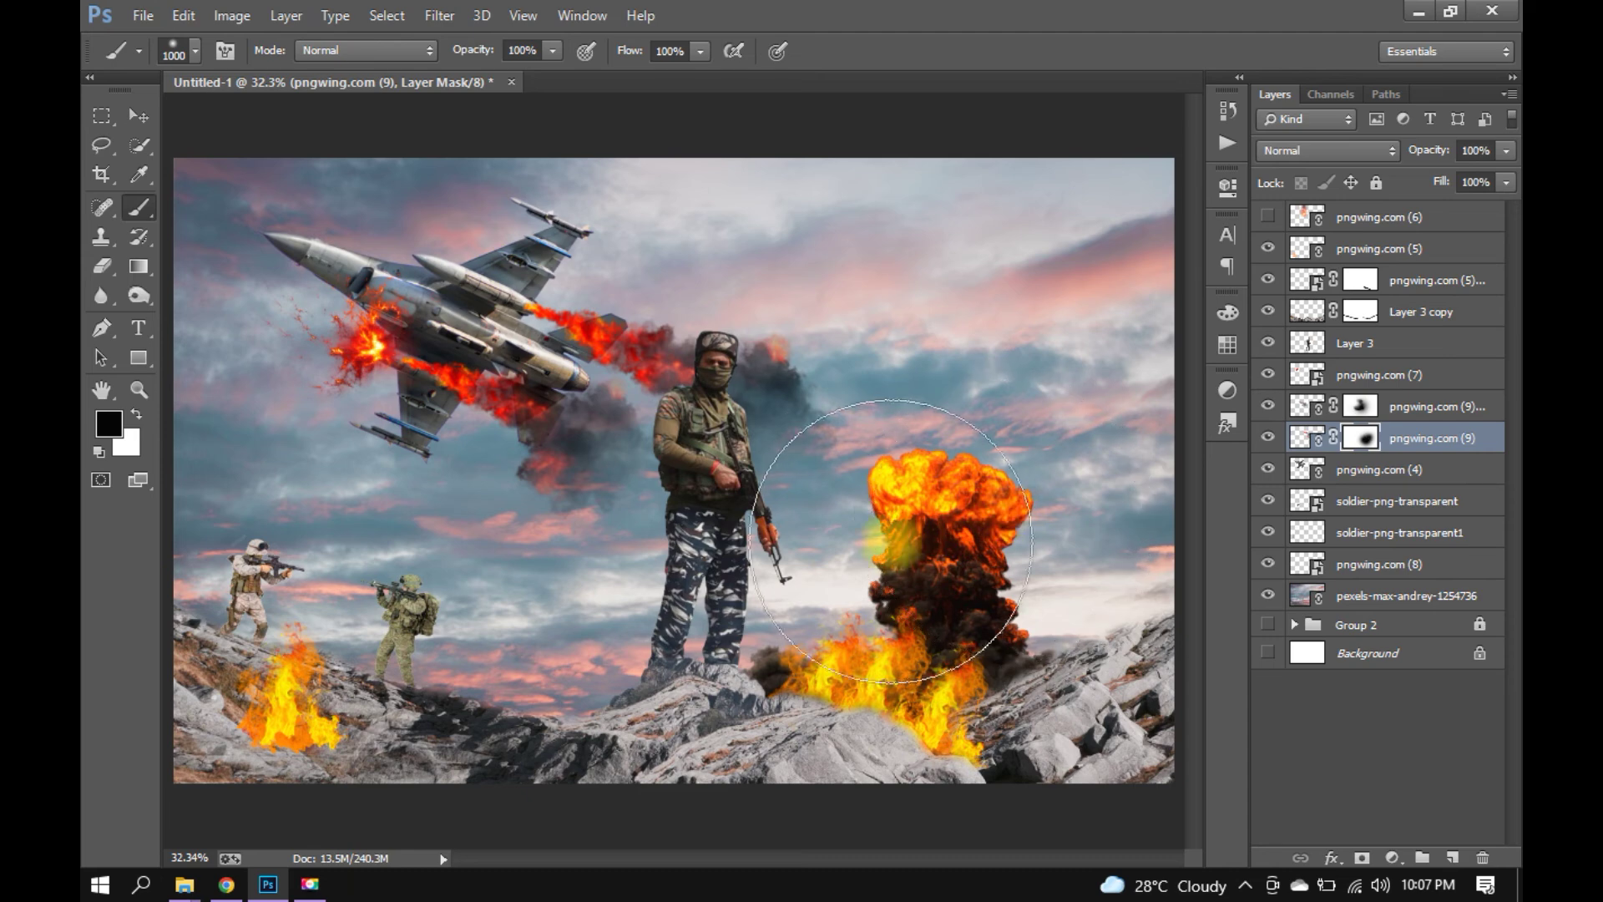
{"action": "left_click_drag", "start_coordinate": [893, 545], "coordinate": [691, 608]}
{"action": "left_click", "coordinate": [1360, 406]}
{"action": "key", "text": "x"}
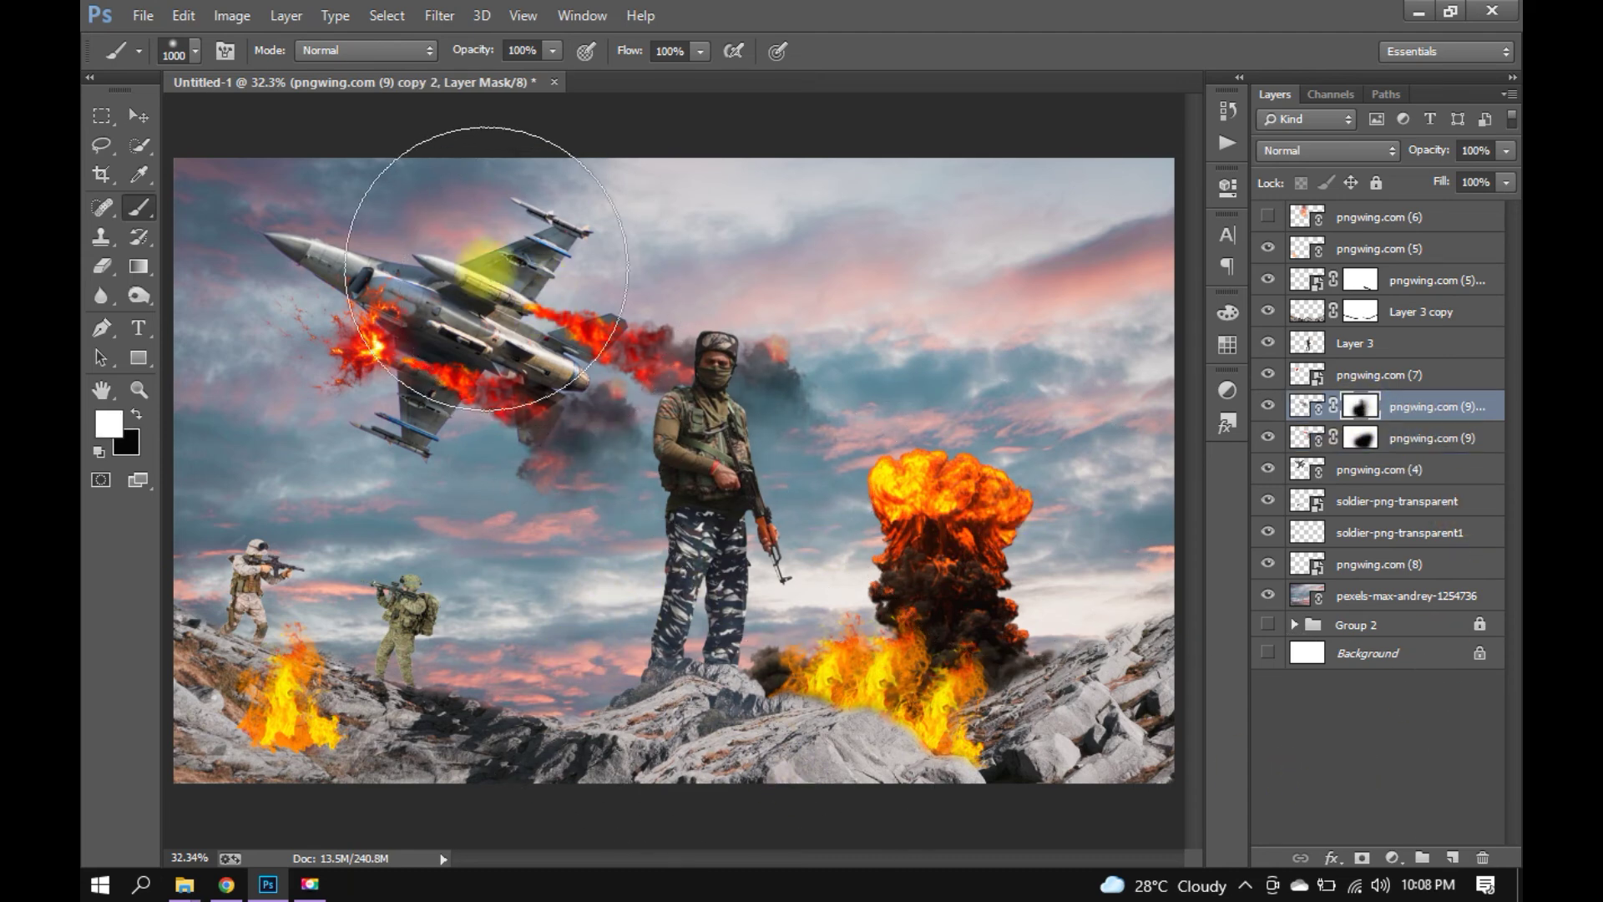
{"action": "key", "text": "v"}
{"action": "left_click", "coordinate": [1295, 603]}
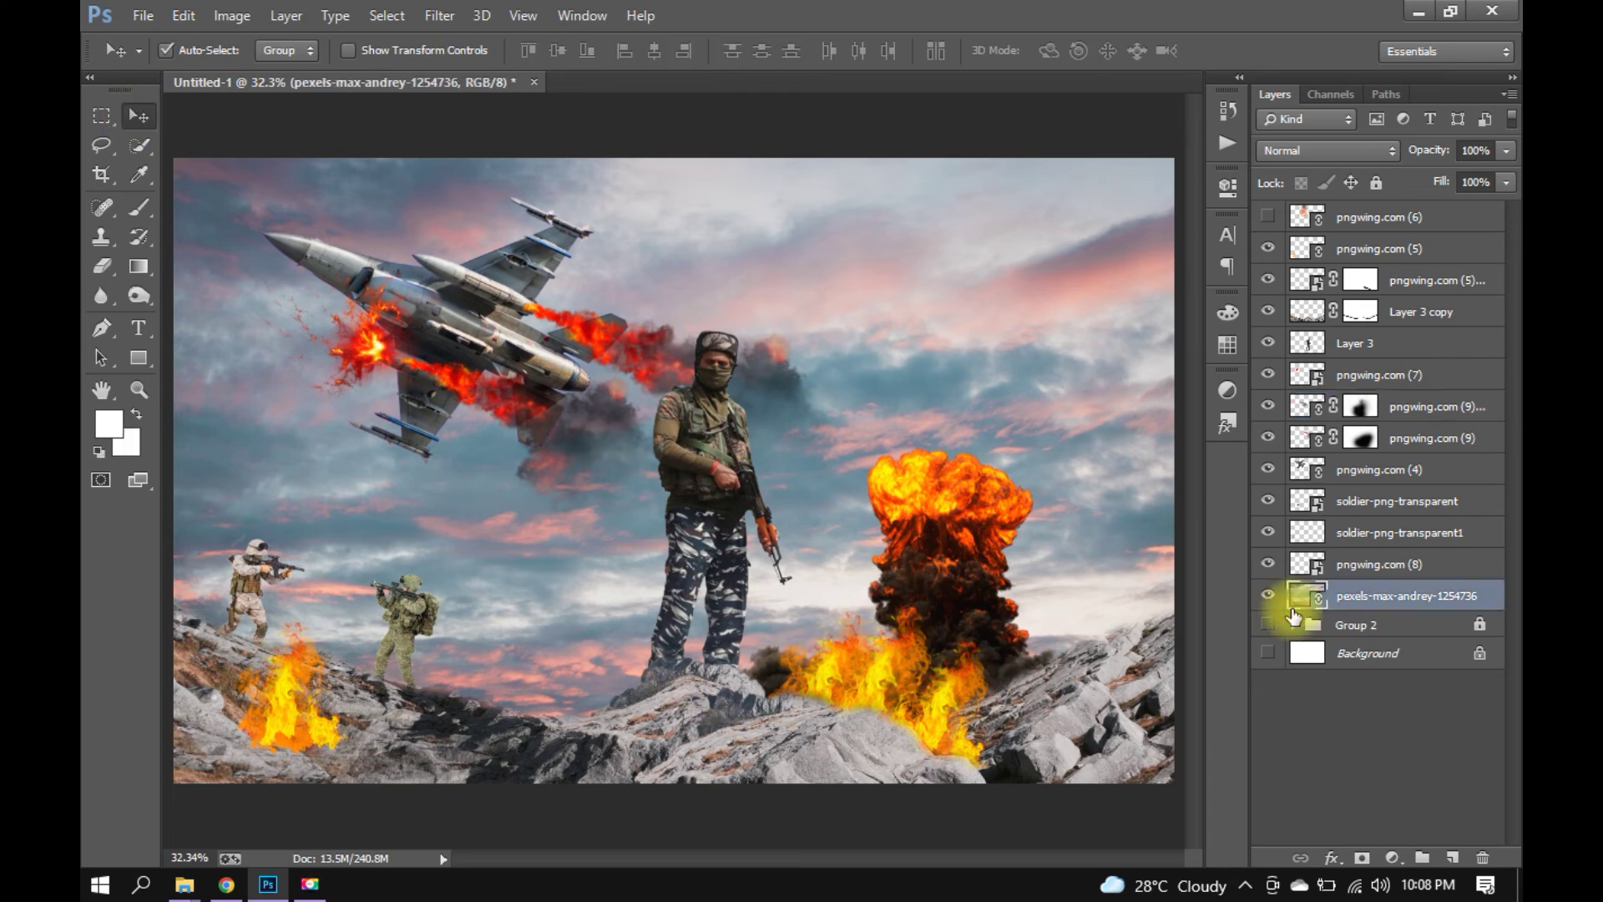
Darken the pexels sky with a clipped Exposure adjustment at lowered gamma.
{"action": "left_click", "coordinate": [1384, 860]}
{"action": "left_click", "coordinate": [1396, 522]}
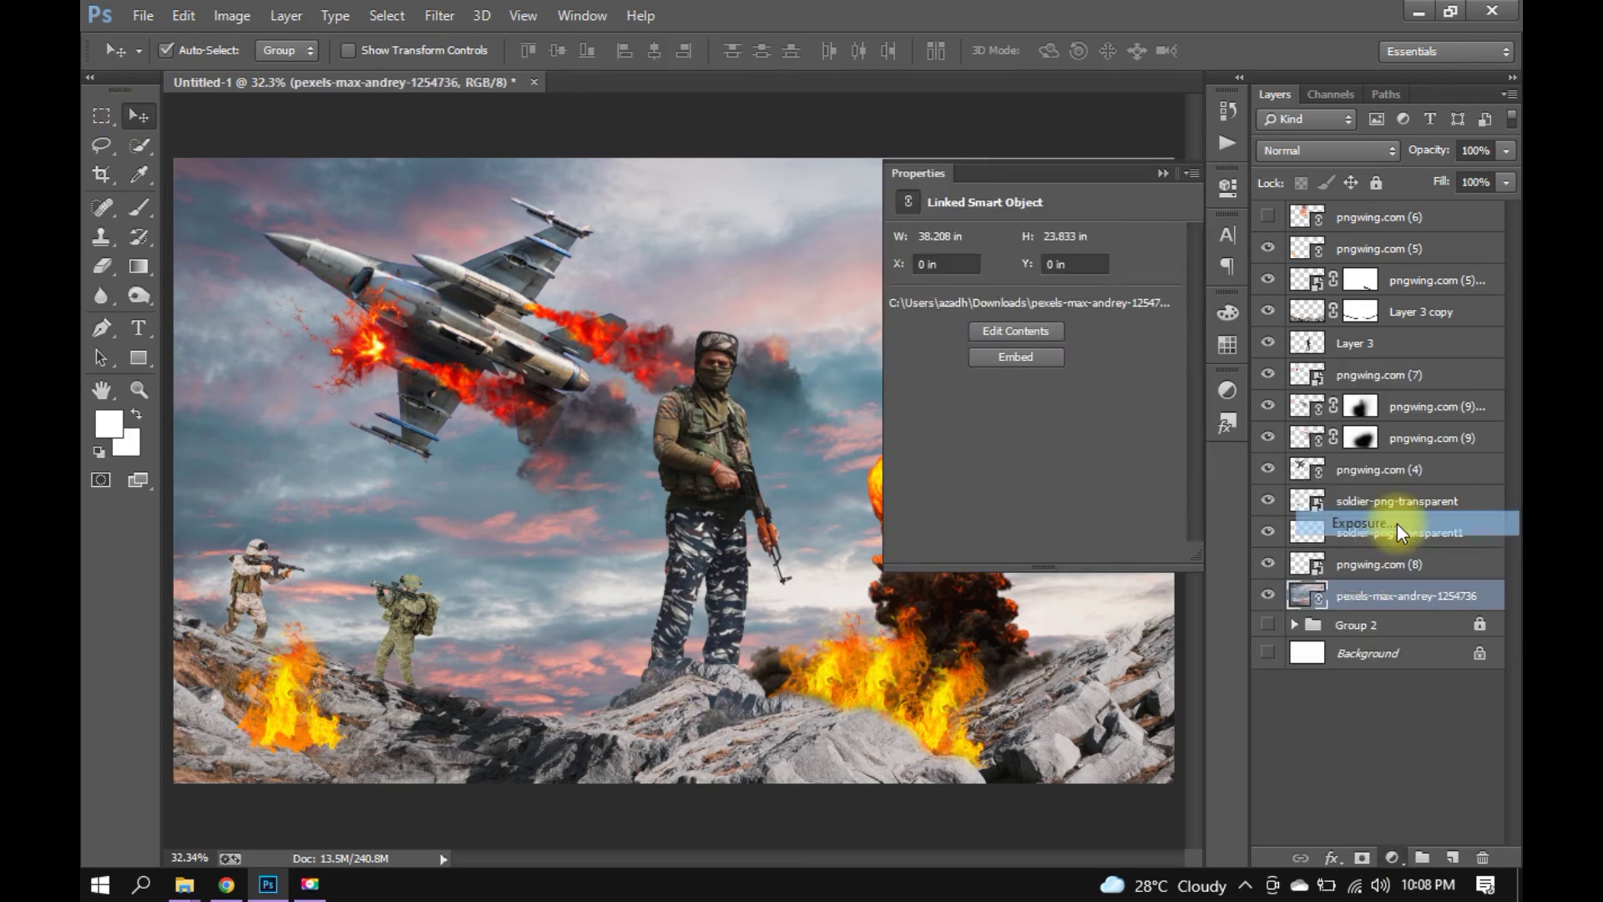
{"action": "left_click_drag", "start_coordinate": [1065, 394], "coordinate": [1081, 393]}
{"action": "left_click", "coordinate": [1029, 553]}
{"action": "left_click_drag", "start_coordinate": [1097, 390], "coordinate": [1028, 338]}
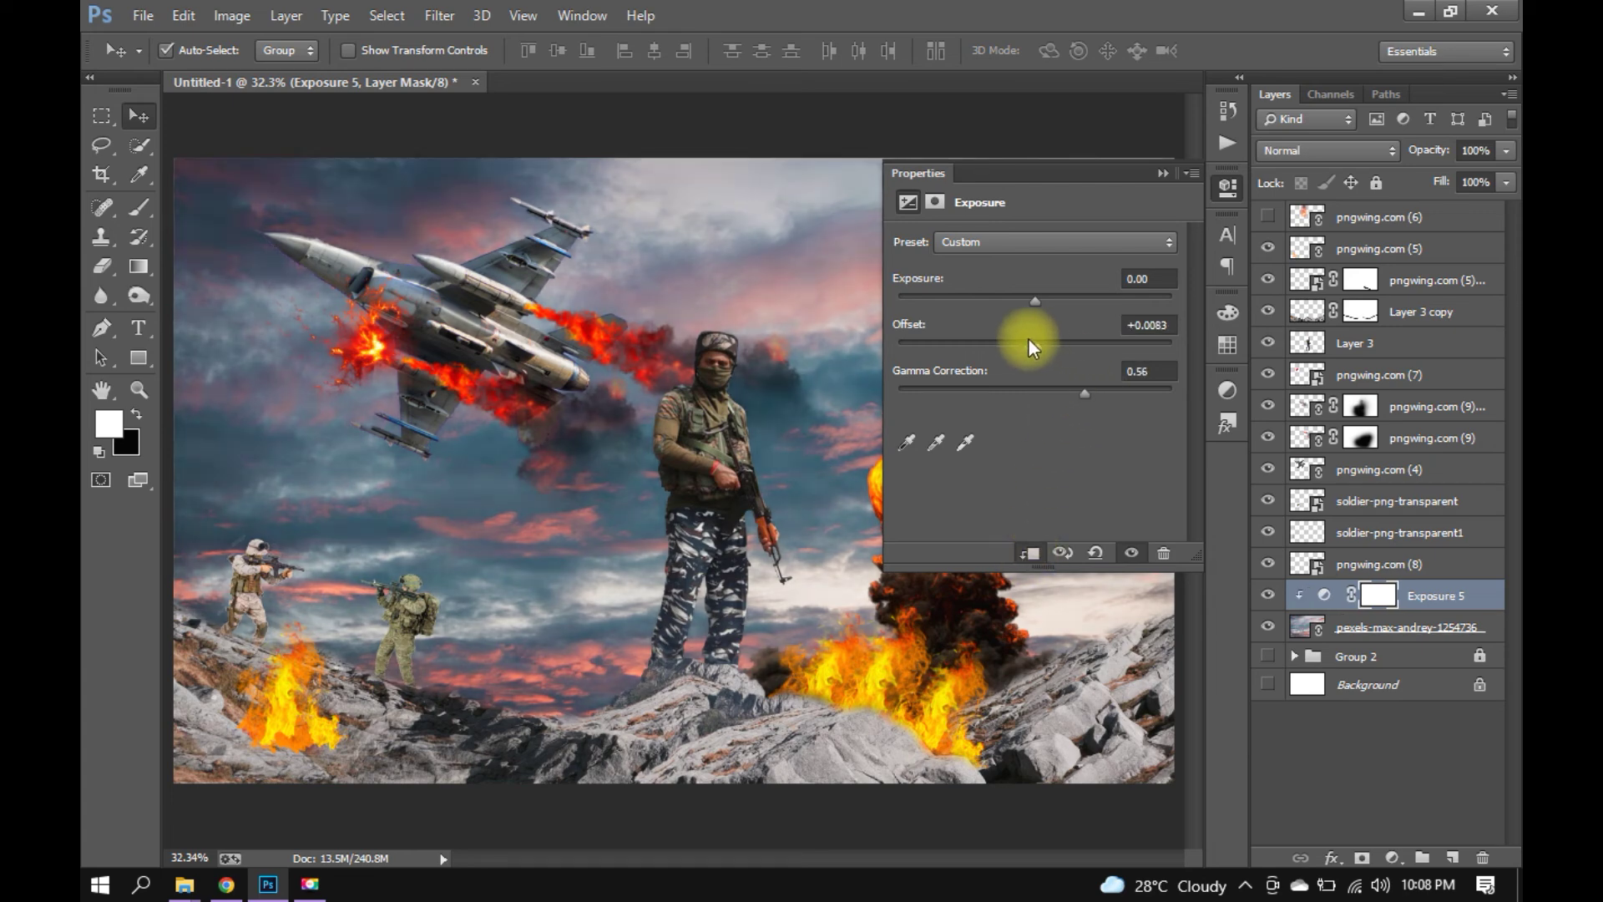
{"action": "left_click", "coordinate": [1161, 173]}
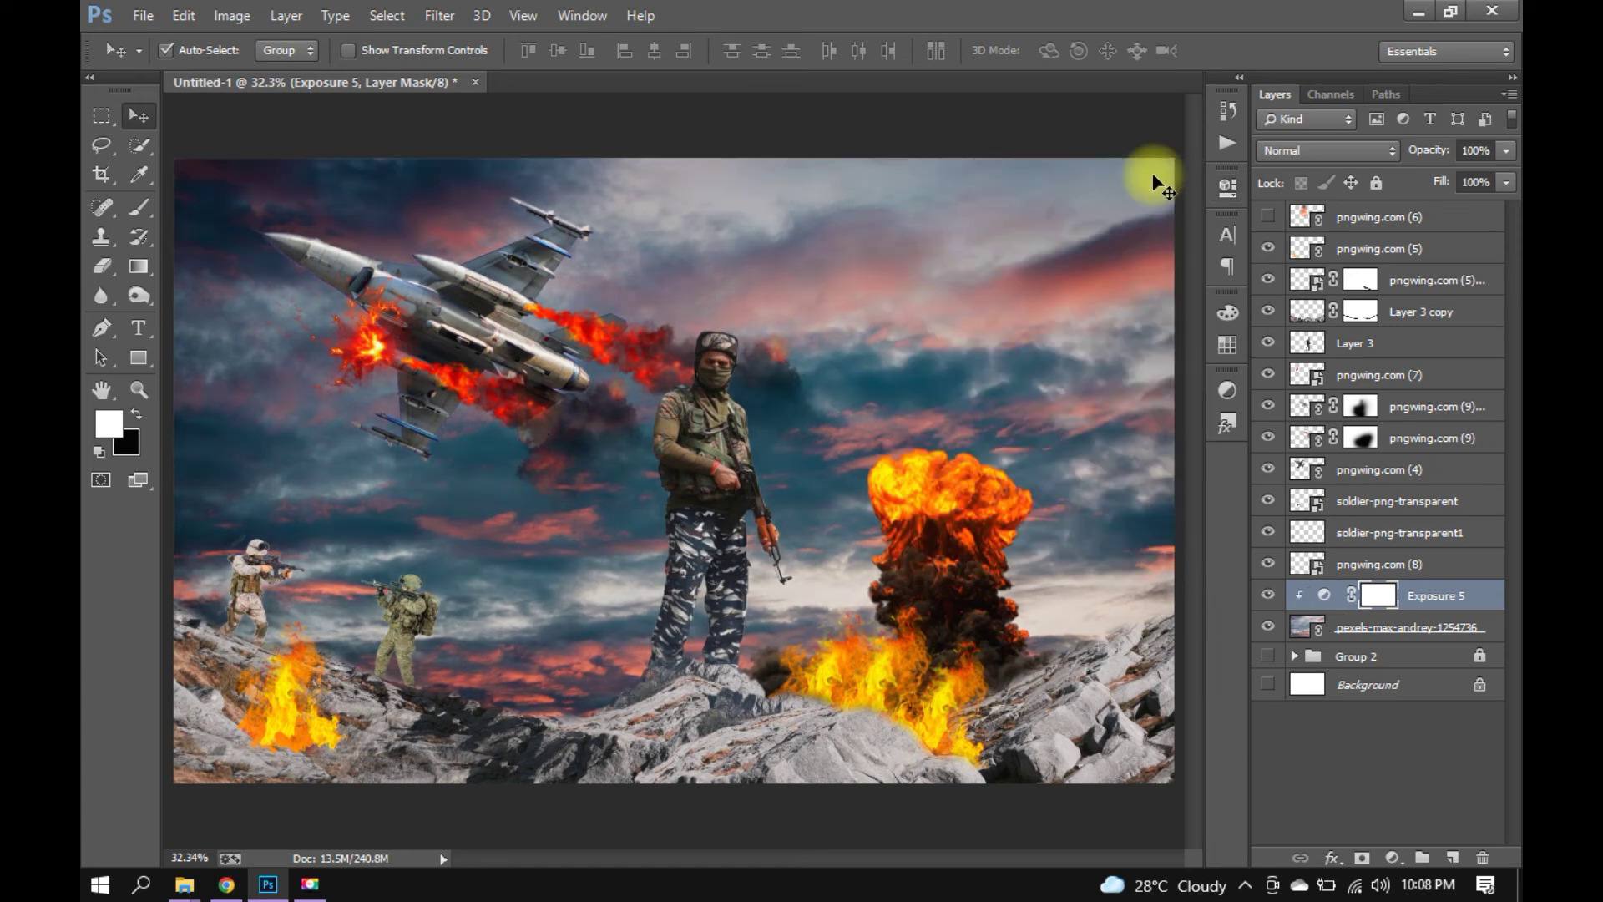
Darken the Layer 3 copy rocks with a clipped Exposure adjustment, gamma 0.65.
{"action": "left_click", "coordinate": [695, 738]}
{"action": "left_click", "coordinate": [1386, 857]}
{"action": "left_click", "coordinate": [1350, 522]}
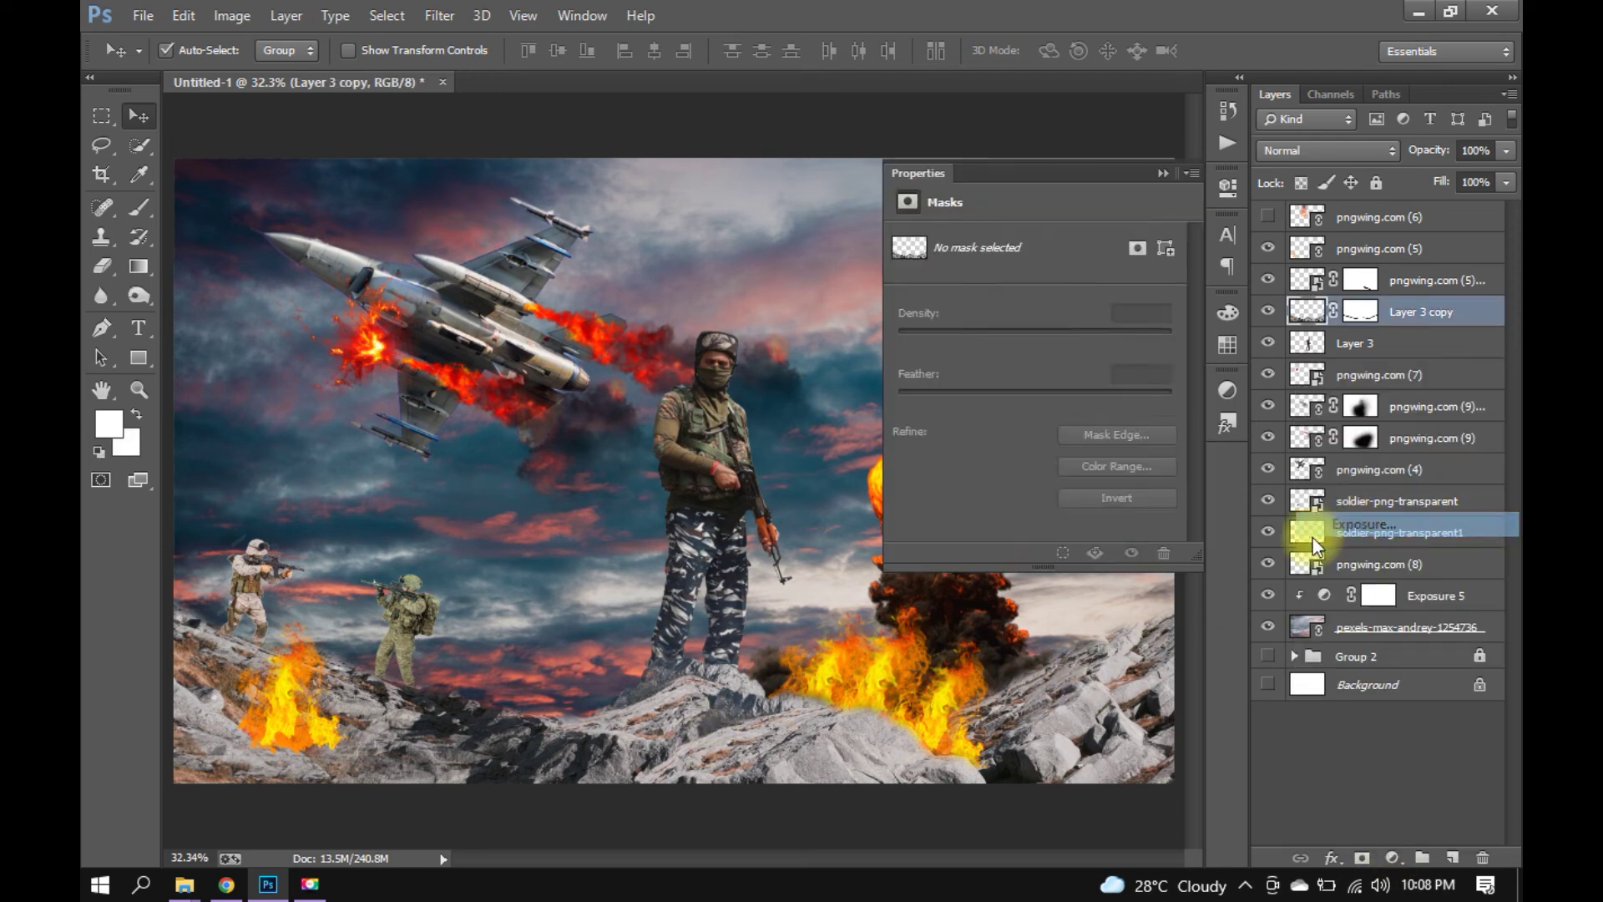
{"action": "left_click_drag", "start_coordinate": [1029, 387], "coordinate": [1094, 393]}
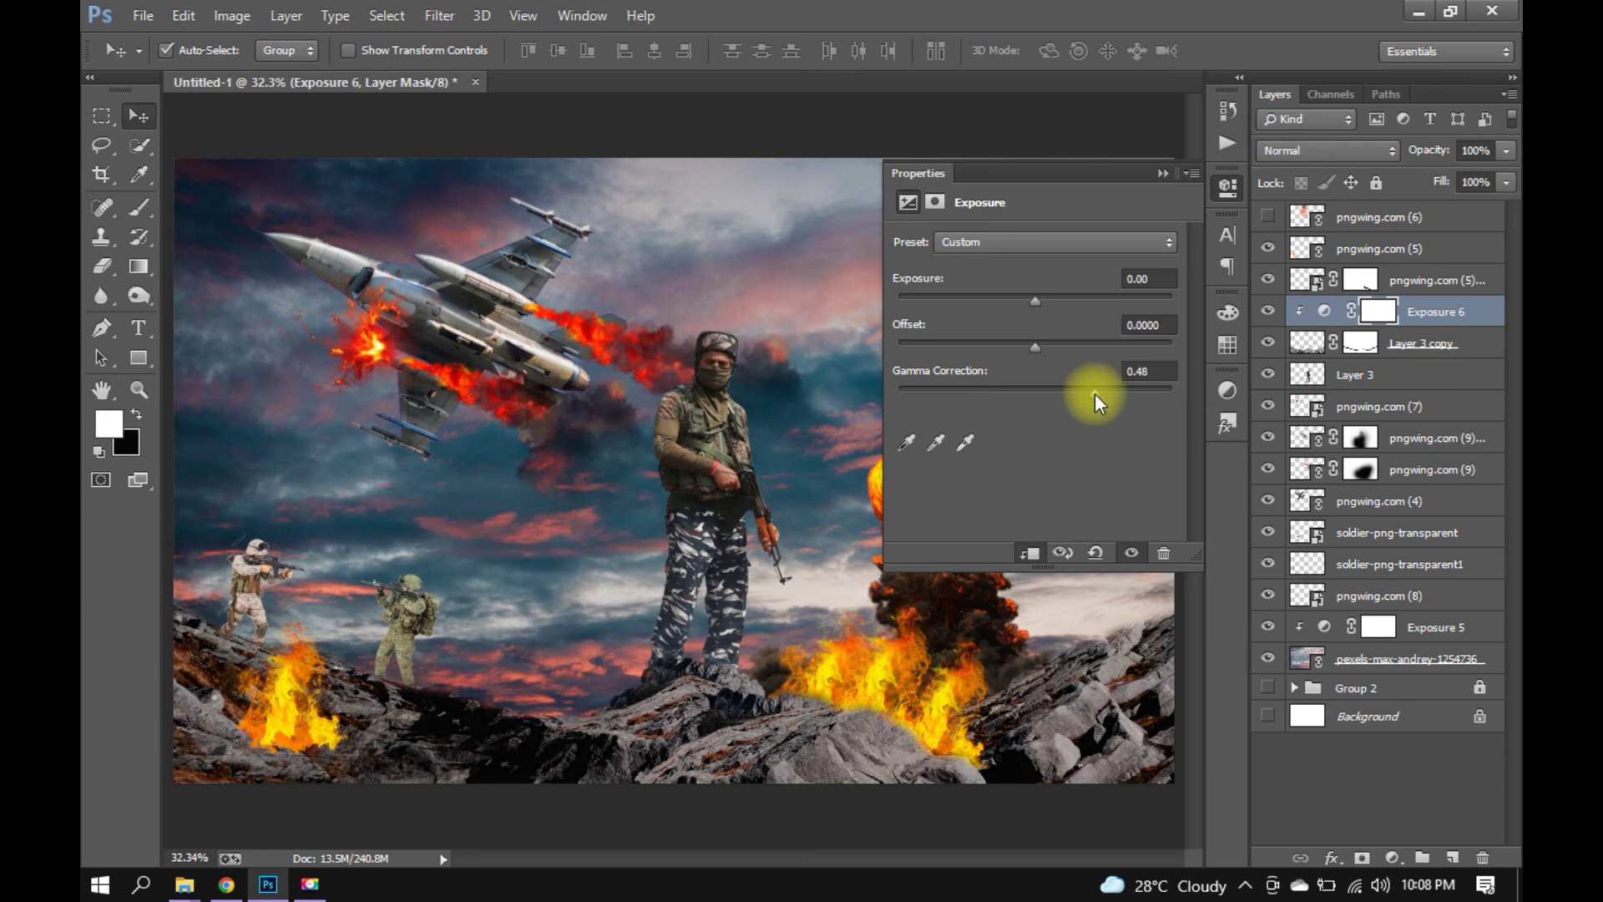
{"action": "left_click", "coordinate": [1074, 393]}
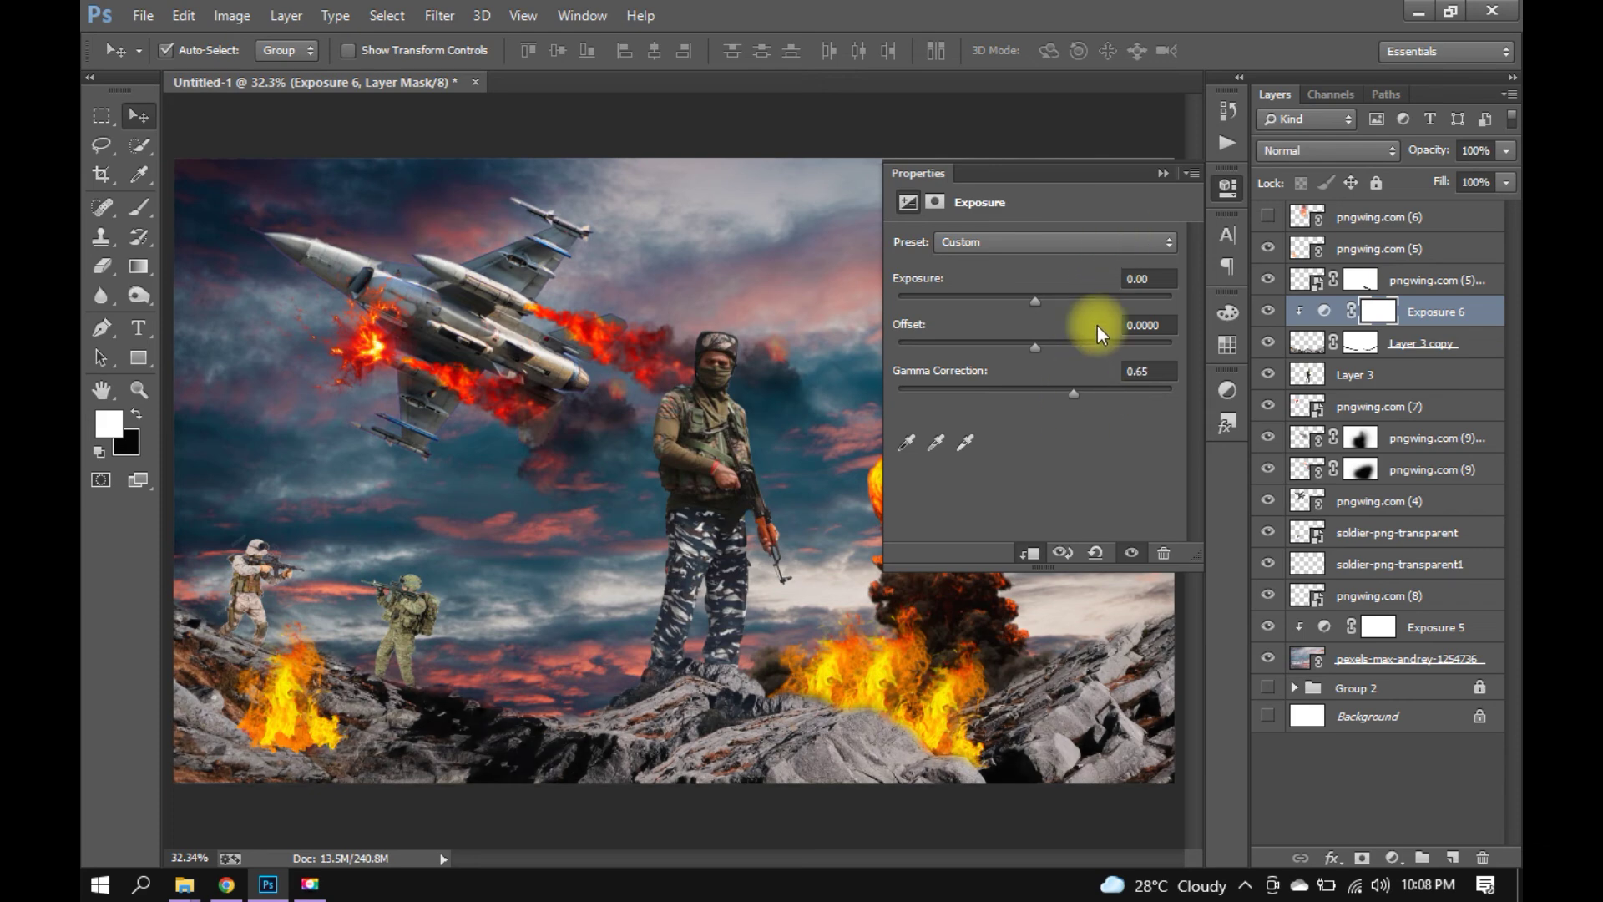
{"action": "left_click", "coordinate": [1159, 173]}
Add clipped Exposure adjustments to both small soldier layers, lowering gamma to 0.72 and 0.56.
{"action": "left_click", "coordinate": [409, 647]}
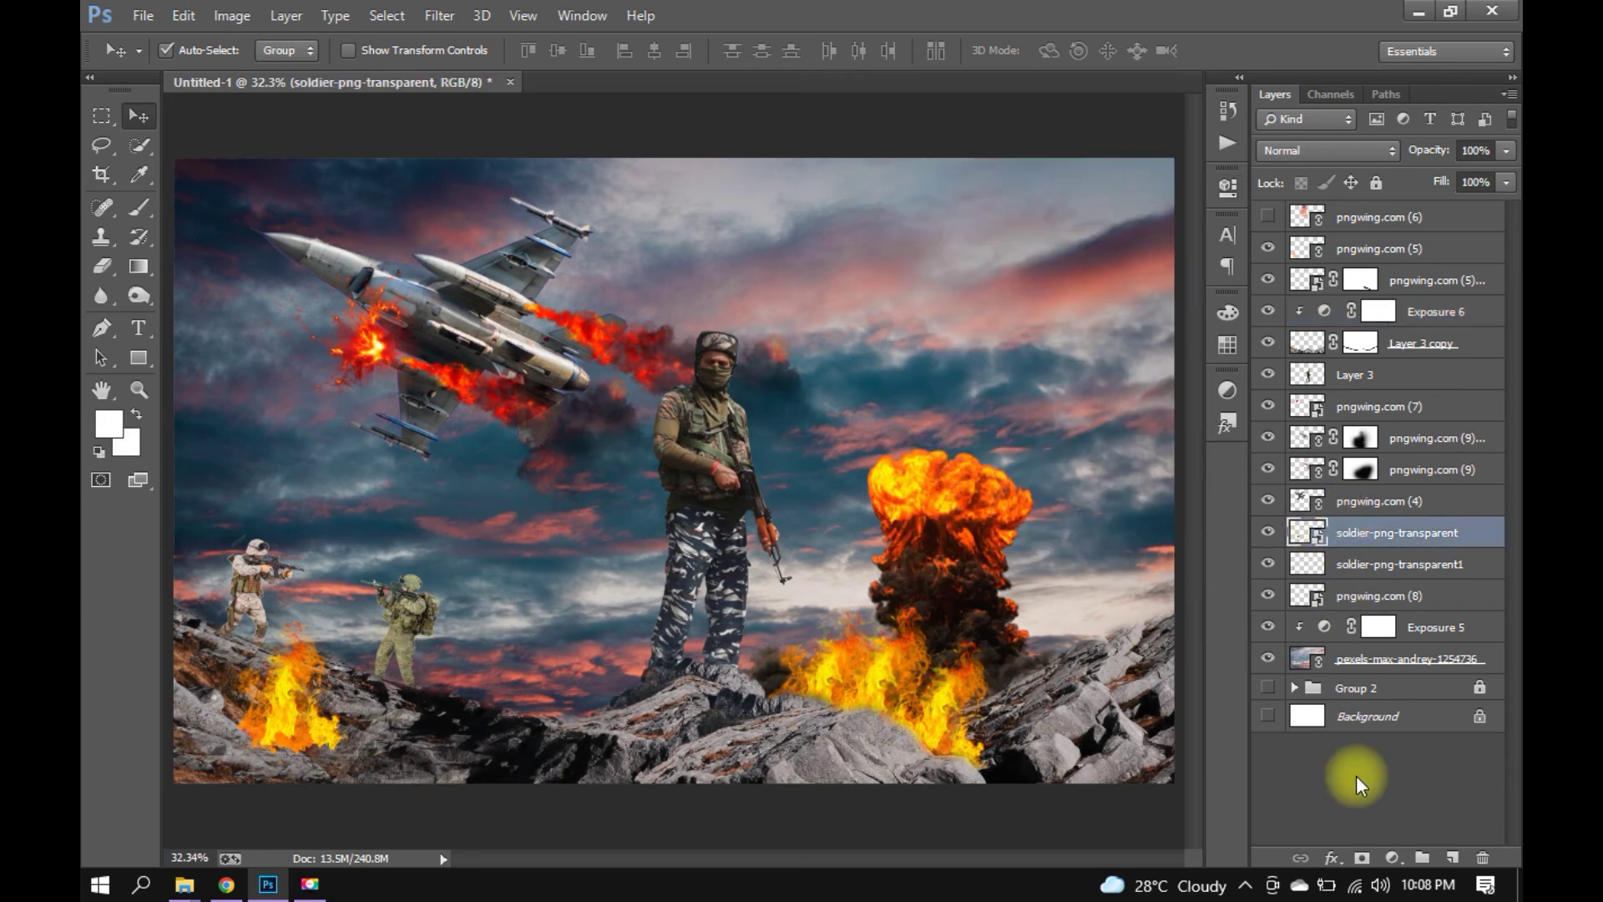
{"action": "left_click", "coordinate": [1392, 858]}
{"action": "left_click", "coordinate": [1366, 531]}
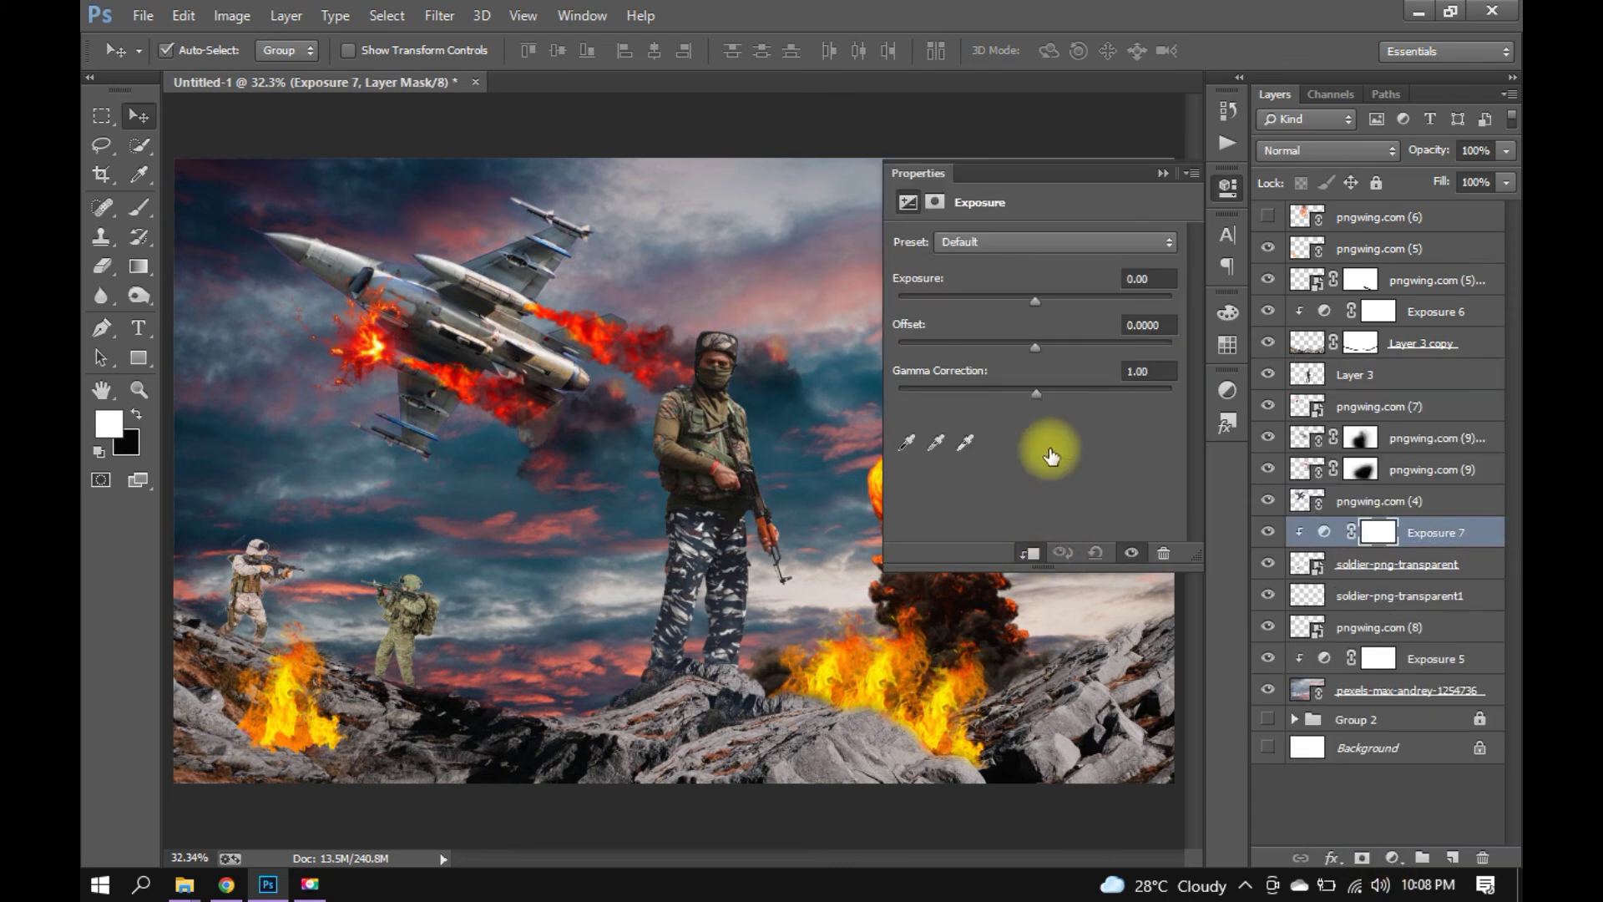
{"action": "left_click_drag", "start_coordinate": [1053, 389], "coordinate": [1065, 389]}
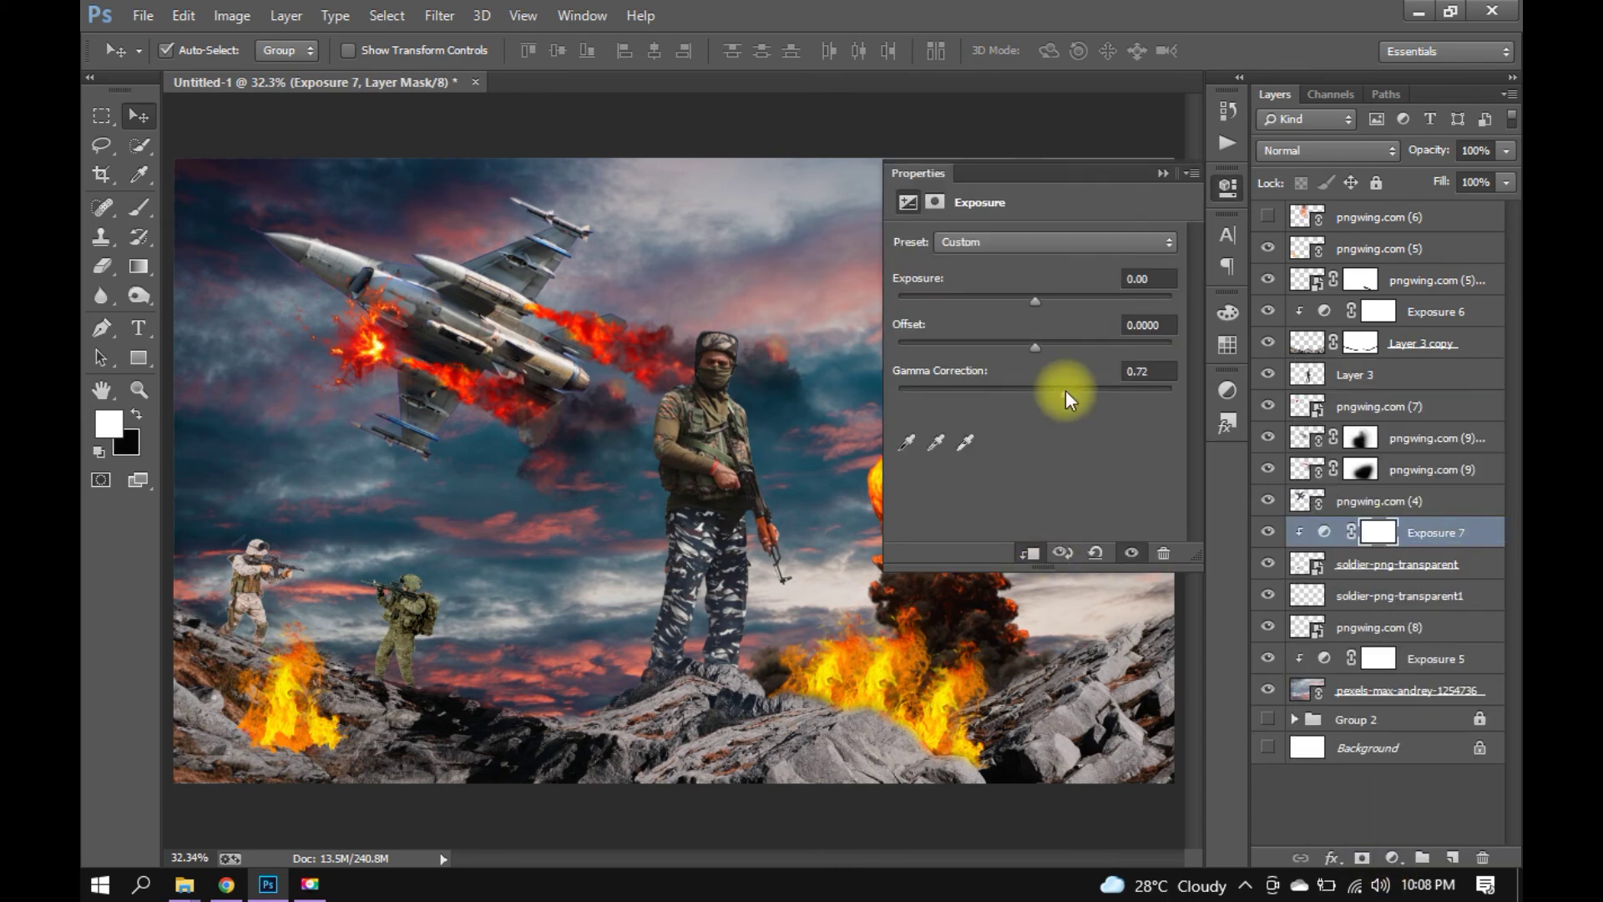
{"action": "left_click", "coordinate": [1161, 173]}
{"action": "left_click", "coordinate": [261, 579]}
{"action": "left_click", "coordinate": [1392, 858]}
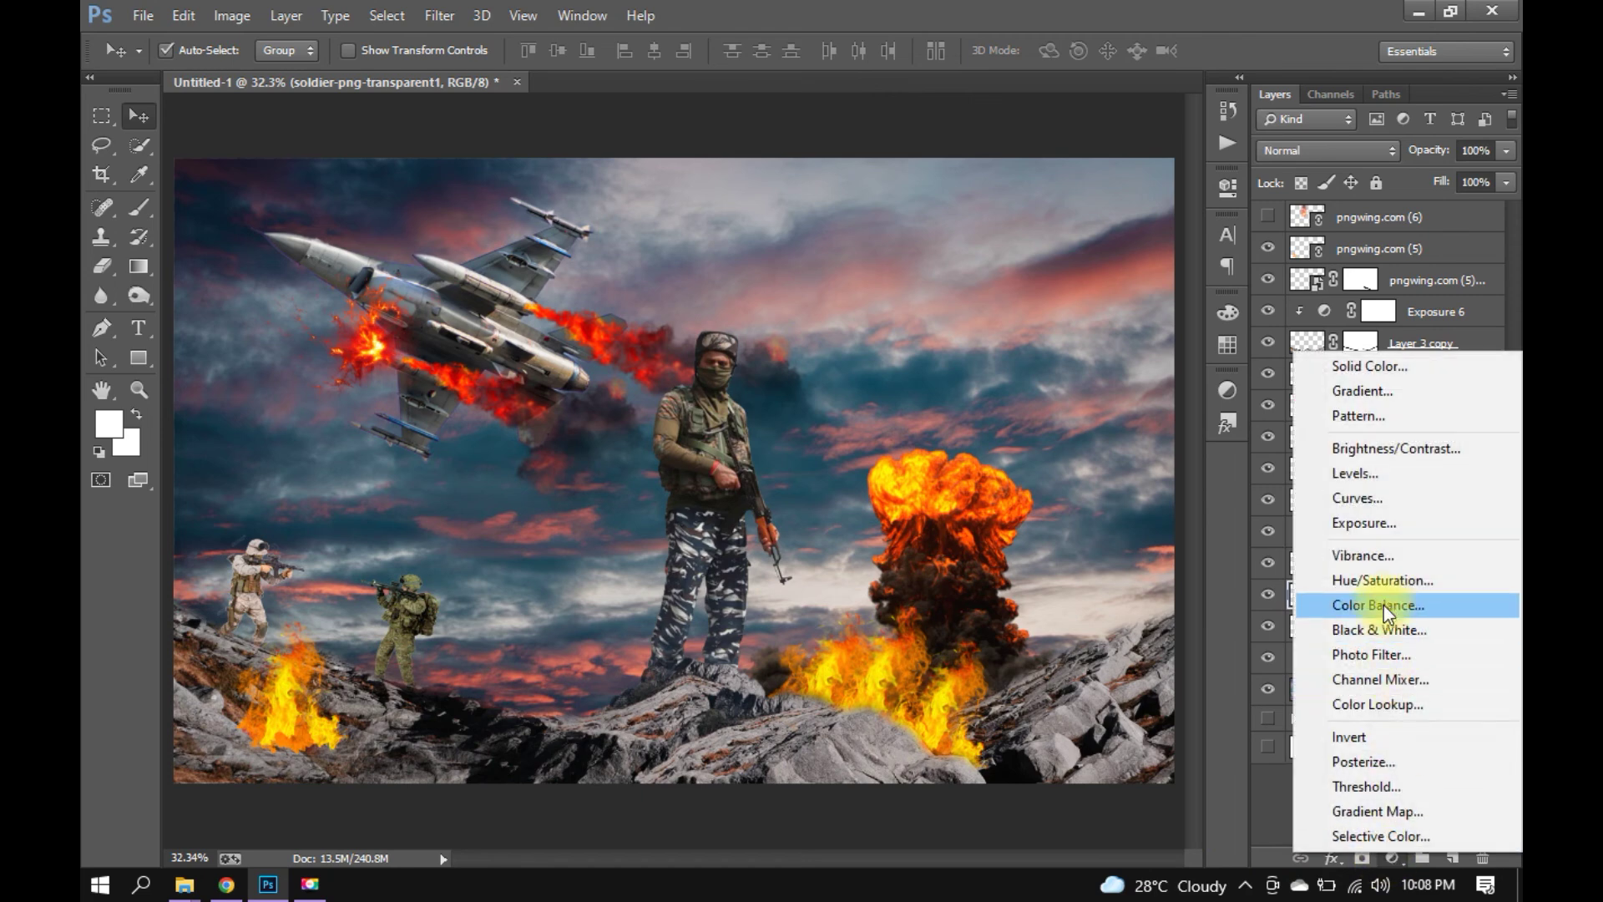
{"action": "left_click", "coordinate": [1390, 523]}
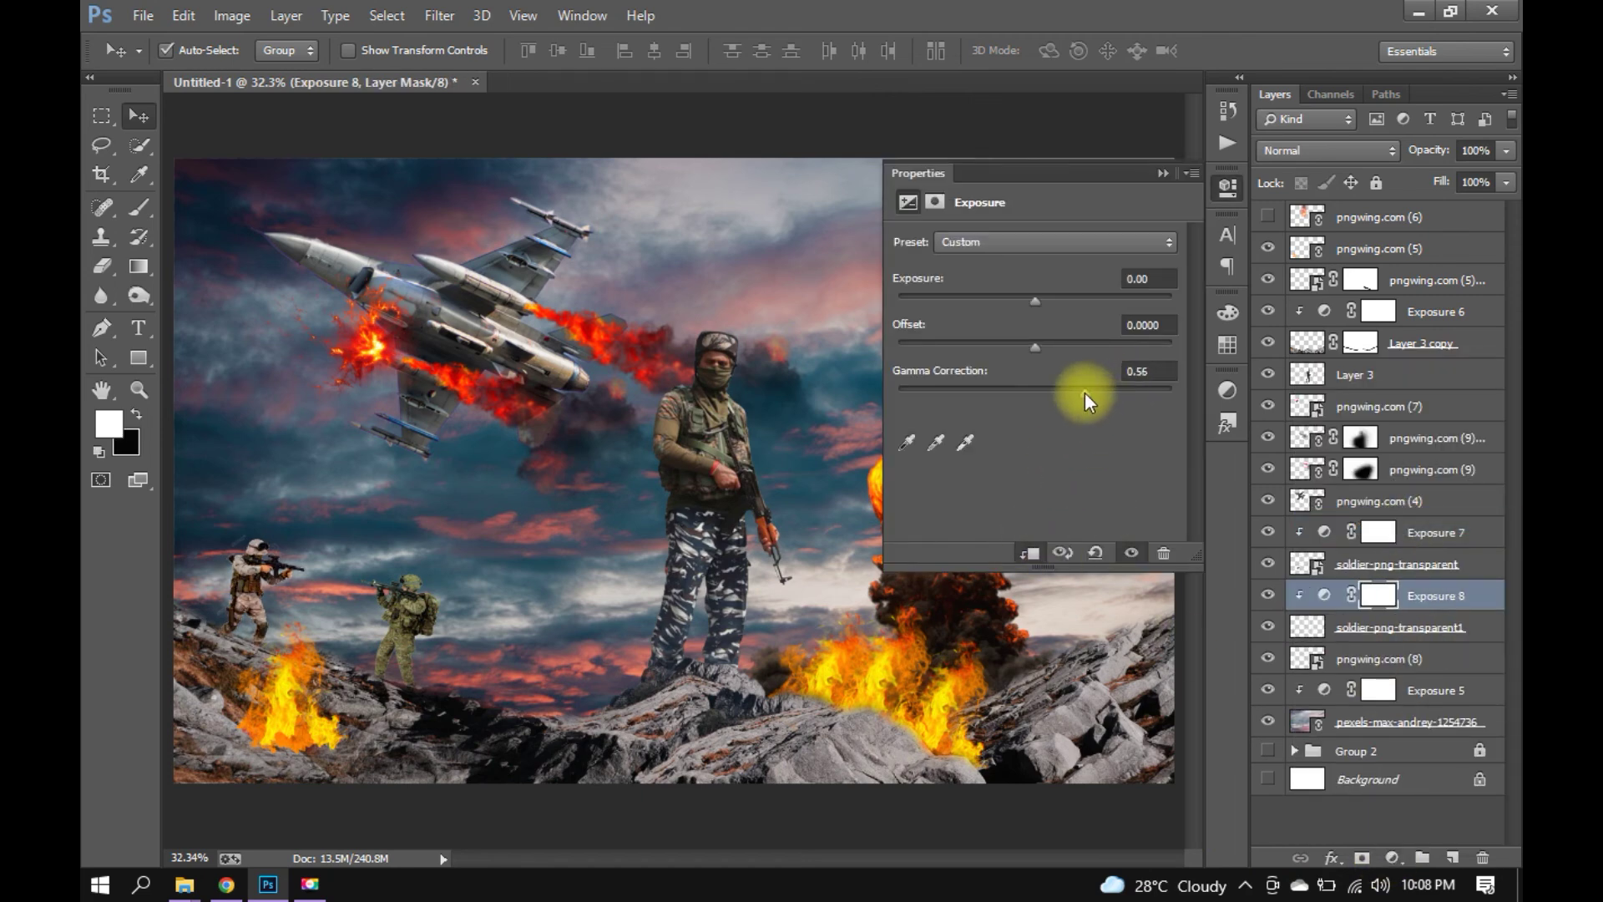
{"action": "left_click", "coordinate": [1162, 173]}
{"action": "left_click", "coordinate": [742, 445]}
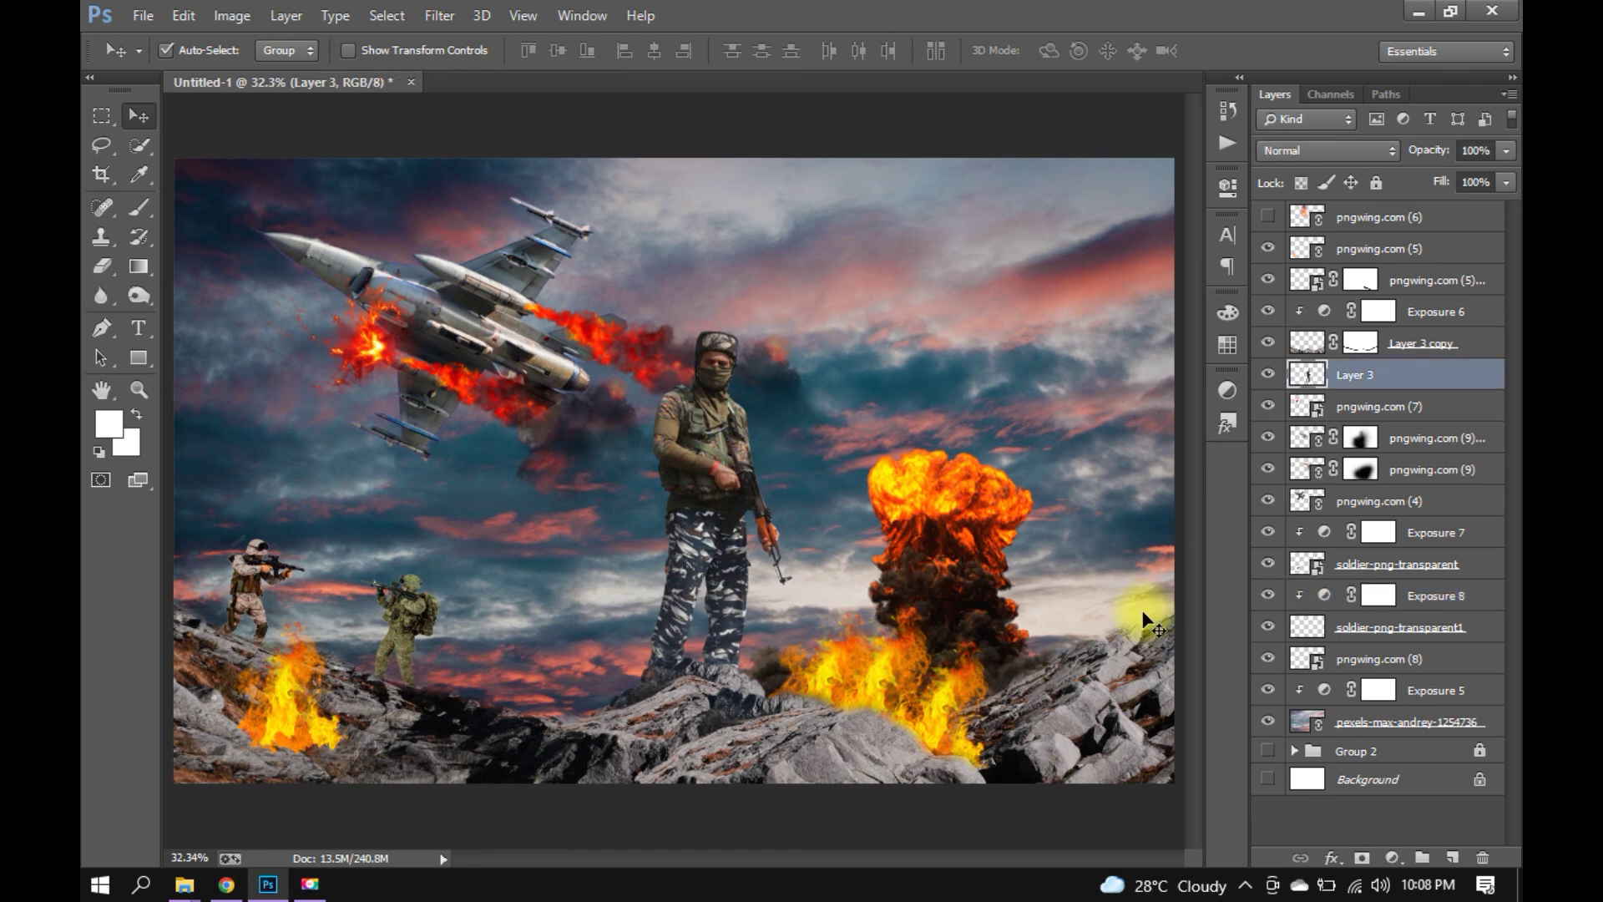
{"action": "left_click", "coordinate": [1376, 858]}
Clip an Exposure layer (+0.66, gamma 0.54) to Layer 3 and mask it off the soldier's head.
{"action": "left_click", "coordinate": [1429, 520]}
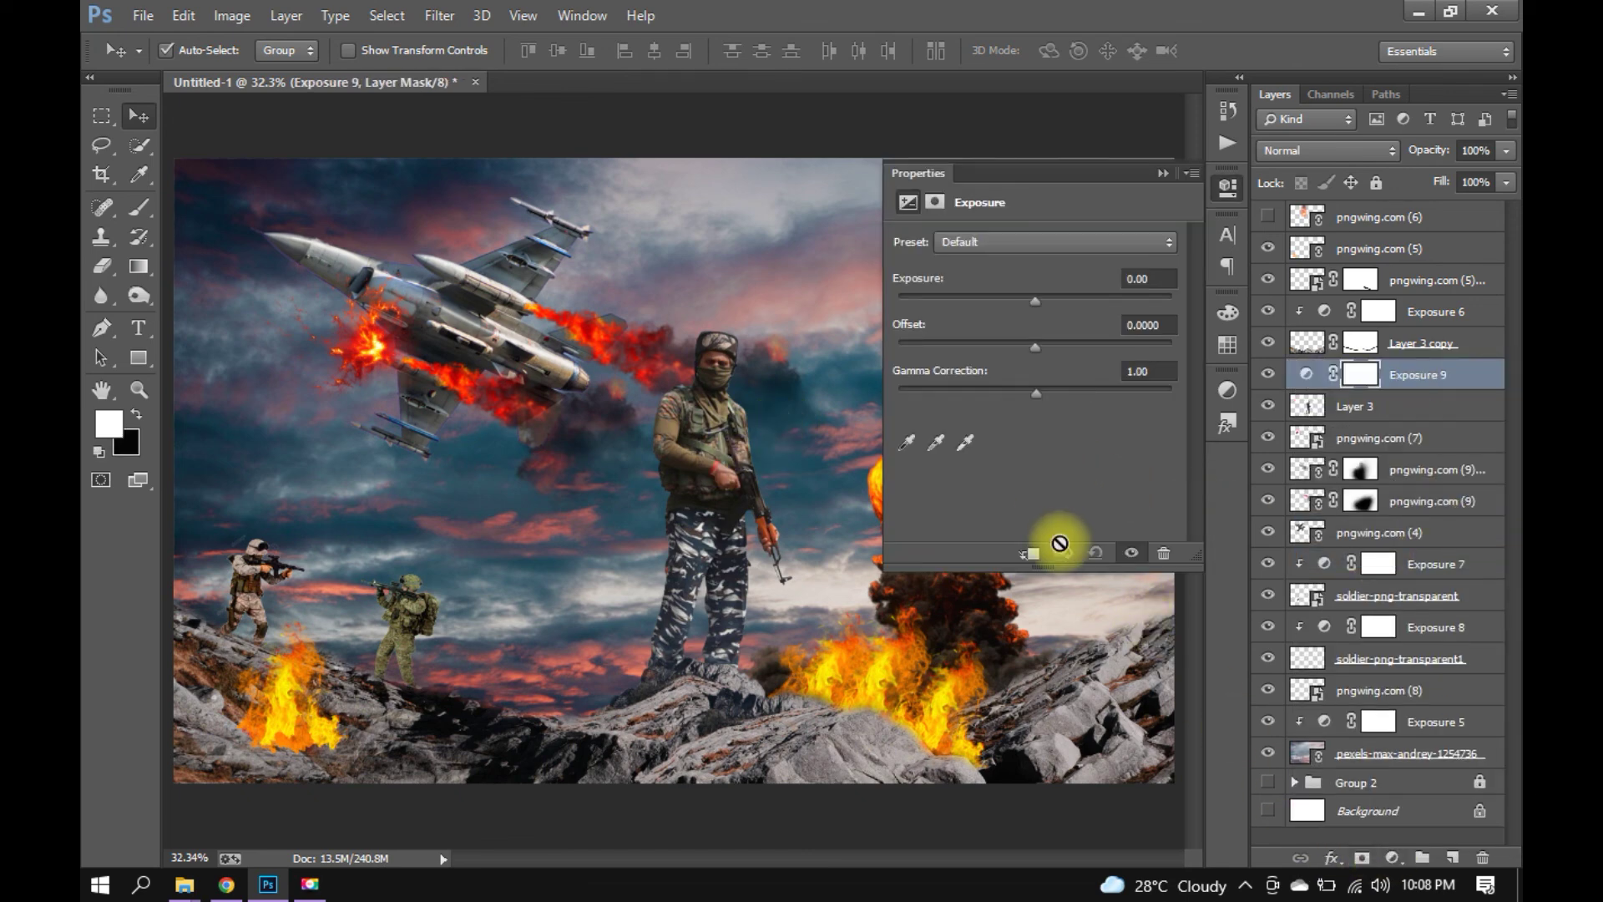
{"action": "mouse_move", "coordinate": [1055, 388]}
{"action": "left_mouse_down"}
{"action": "mouse_move", "coordinate": [1085, 388]}
{"action": "mouse_move", "coordinate": [1048, 343]}
{"action": "mouse_move", "coordinate": [1021, 346]}
{"action": "mouse_move", "coordinate": [1064, 344]}
{"action": "mouse_move", "coordinate": [1032, 343]}
{"action": "mouse_move", "coordinate": [1047, 298]}
{"action": "left_mouse_up"}
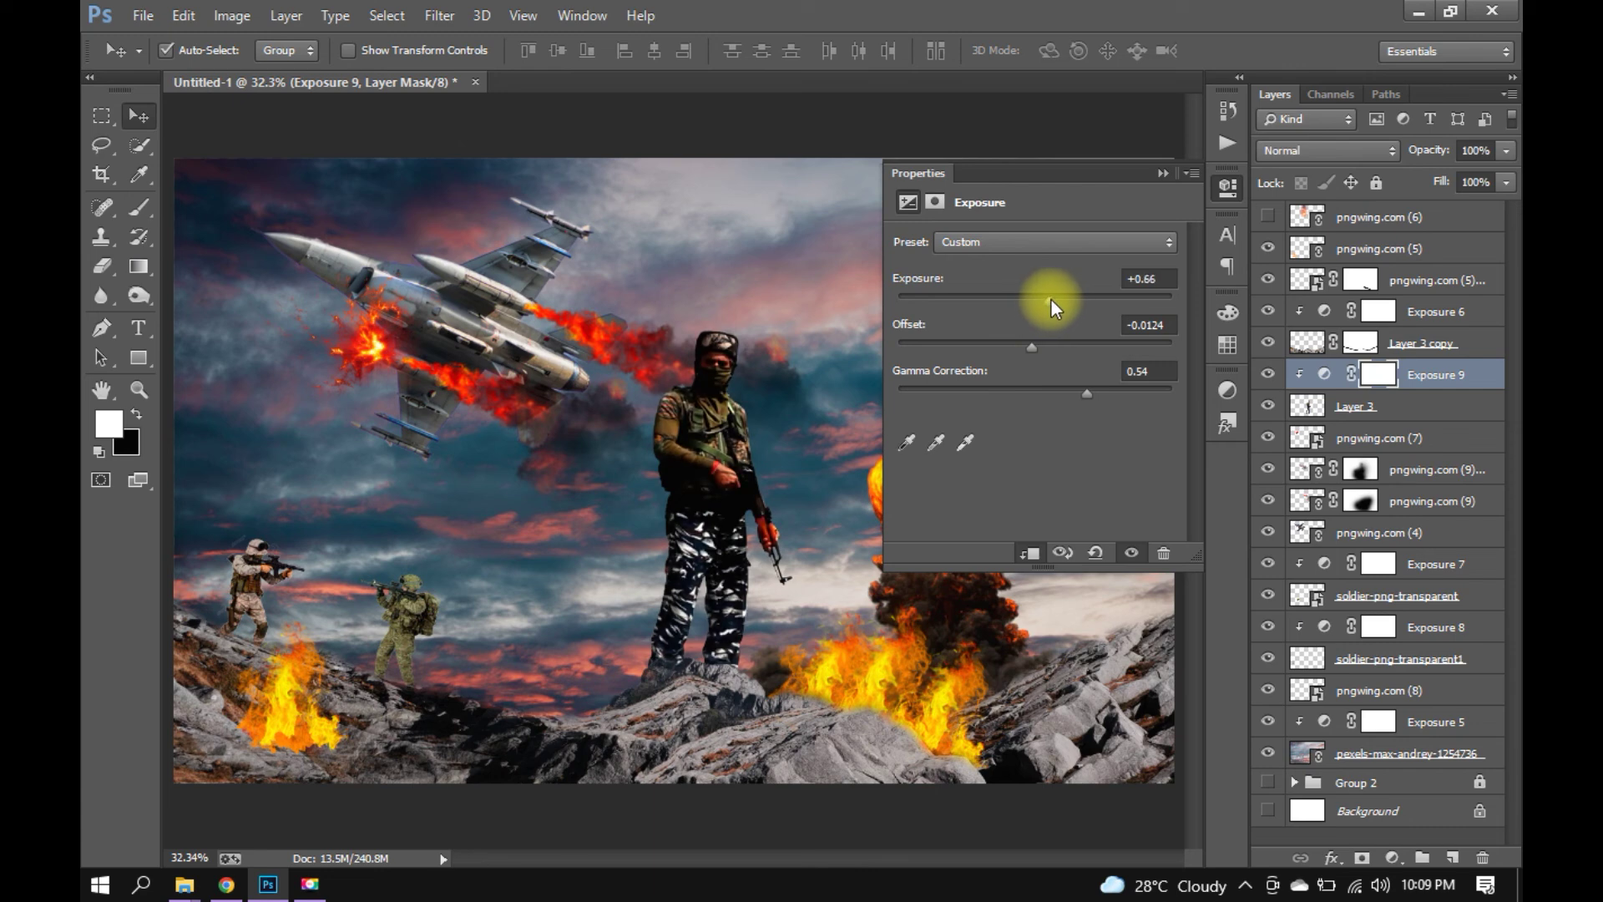
{"action": "left_click", "coordinate": [1162, 173]}
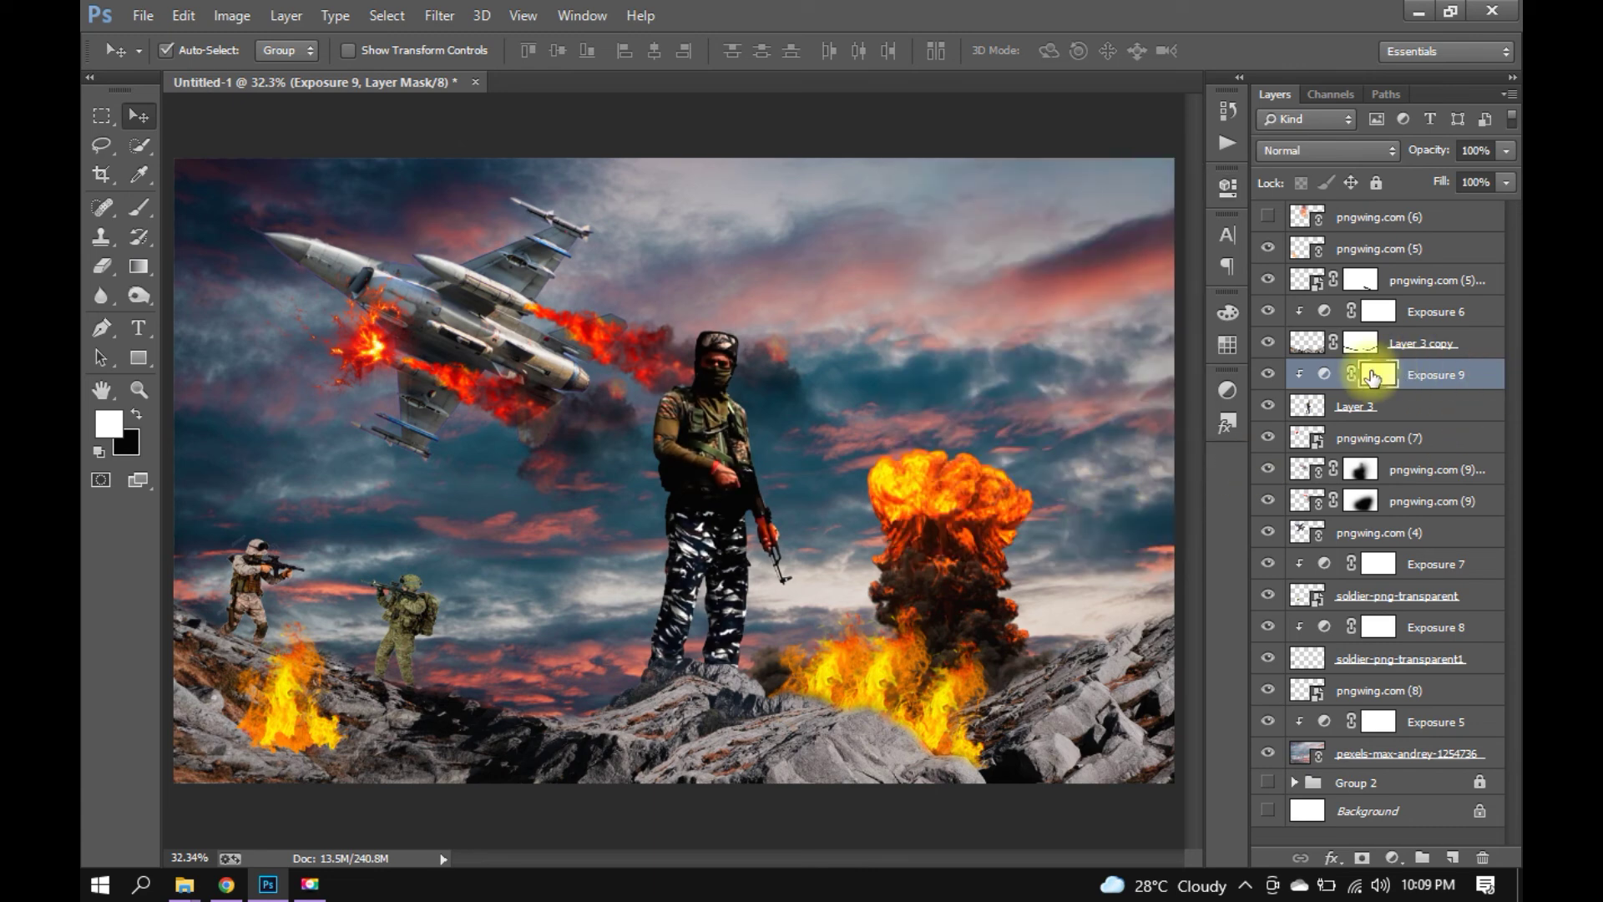
{"action": "key", "text": "b"}
{"action": "left_click_drag", "start_coordinate": [739, 375], "coordinate": [715, 250]}
{"action": "key", "text": "bracketleft"}
{"action": "key", "text": "bracketleft"}
{"action": "key", "text": "bracketleft"}
{"action": "key", "text": "bracketleft"}
{"action": "key", "text": "bracketleft"}
{"action": "left_click_drag", "start_coordinate": [730, 393], "coordinate": [758, 501]}
{"action": "key", "text": "v"}
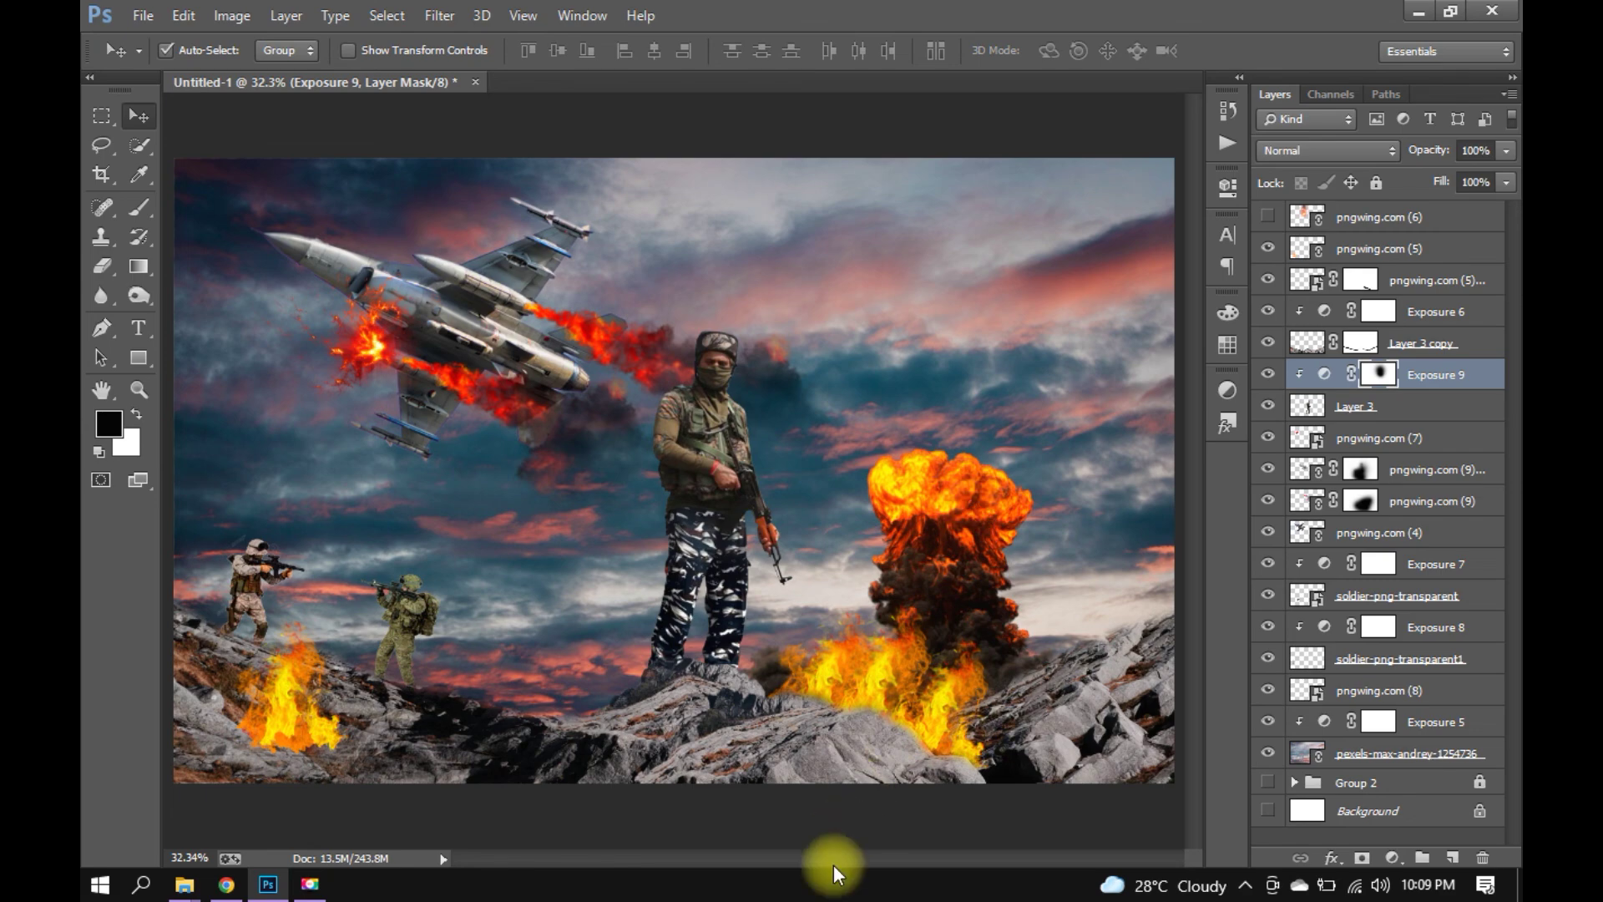
{"action": "left_click", "coordinate": [1332, 753]}
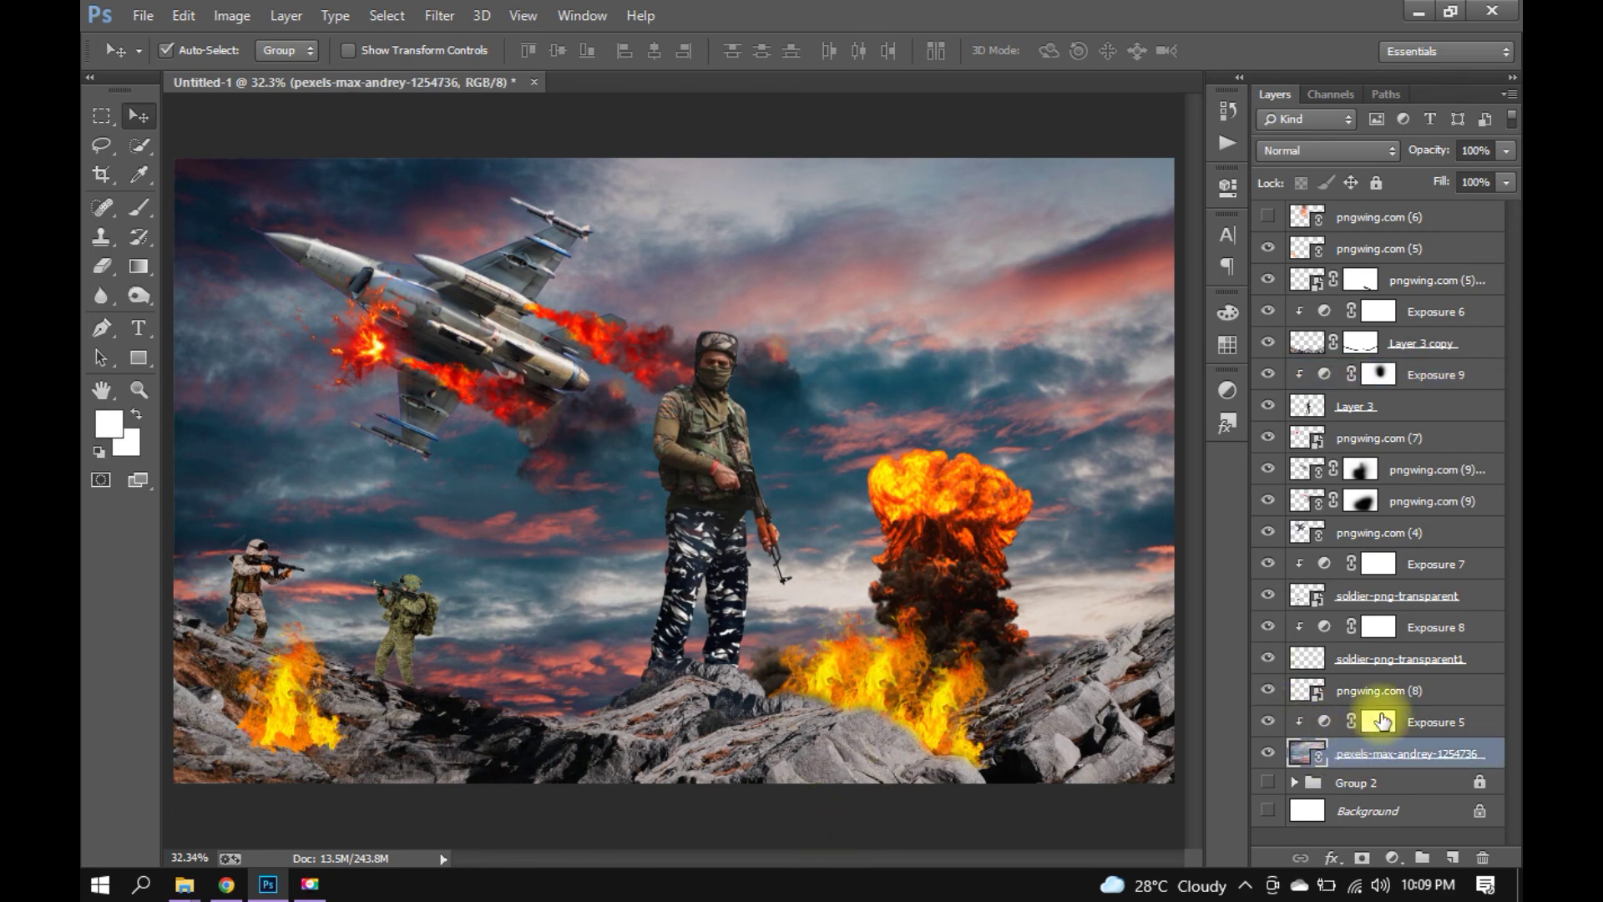
{"action": "left_click", "coordinate": [1369, 721]}
{"action": "scroll", "coordinate": [675, 337], "scroll_direction": "down", "scroll_amount": 3}
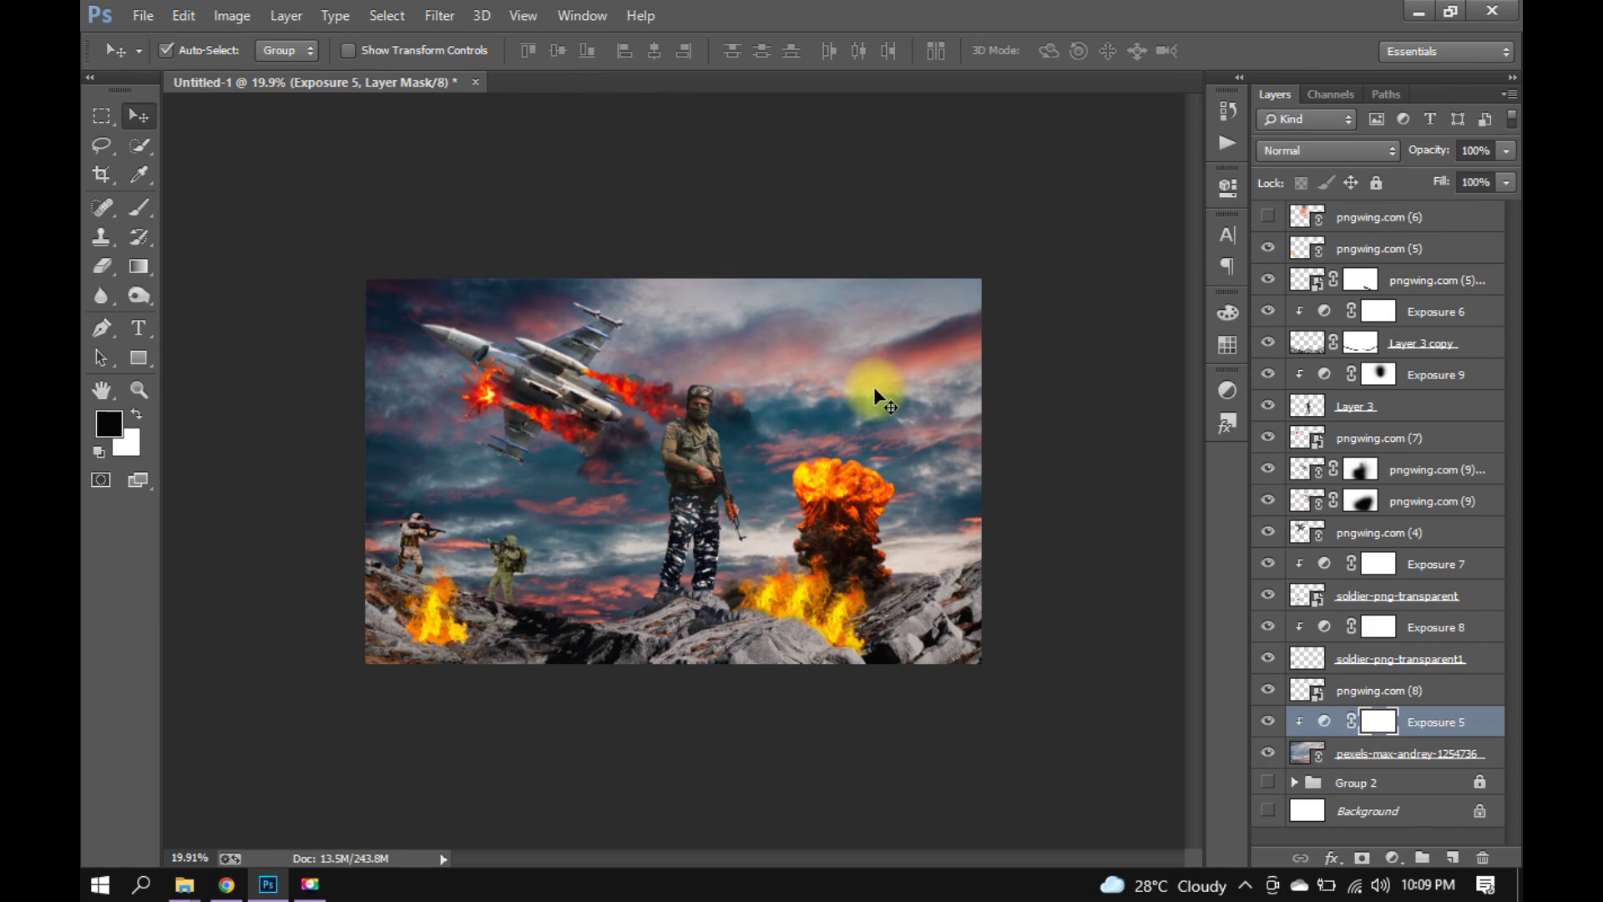
{"action": "key", "text": "b"}
{"action": "key", "text": "bracketright"}
{"action": "key", "text": "bracketright"}
{"action": "key", "text": "bracketright"}
{"action": "key", "text": "bracketright"}
{"action": "key", "text": "bracketright"}
{"action": "key", "text": "bracketright"}
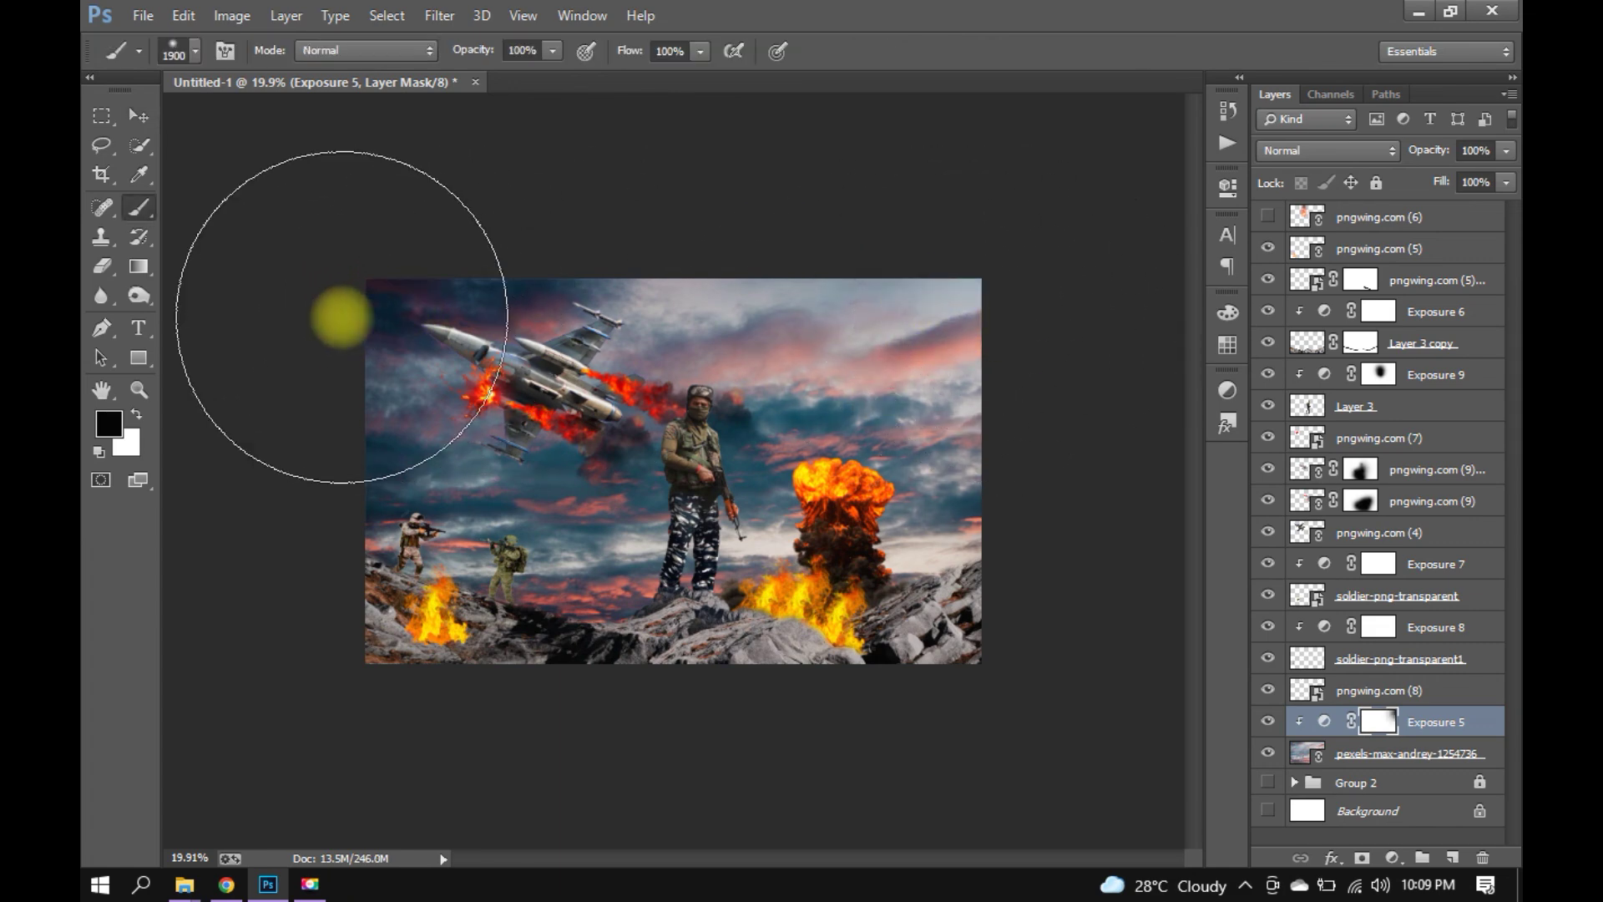
{"action": "left_click_drag", "start_coordinate": [318, 294], "coordinate": [1169, 257]}
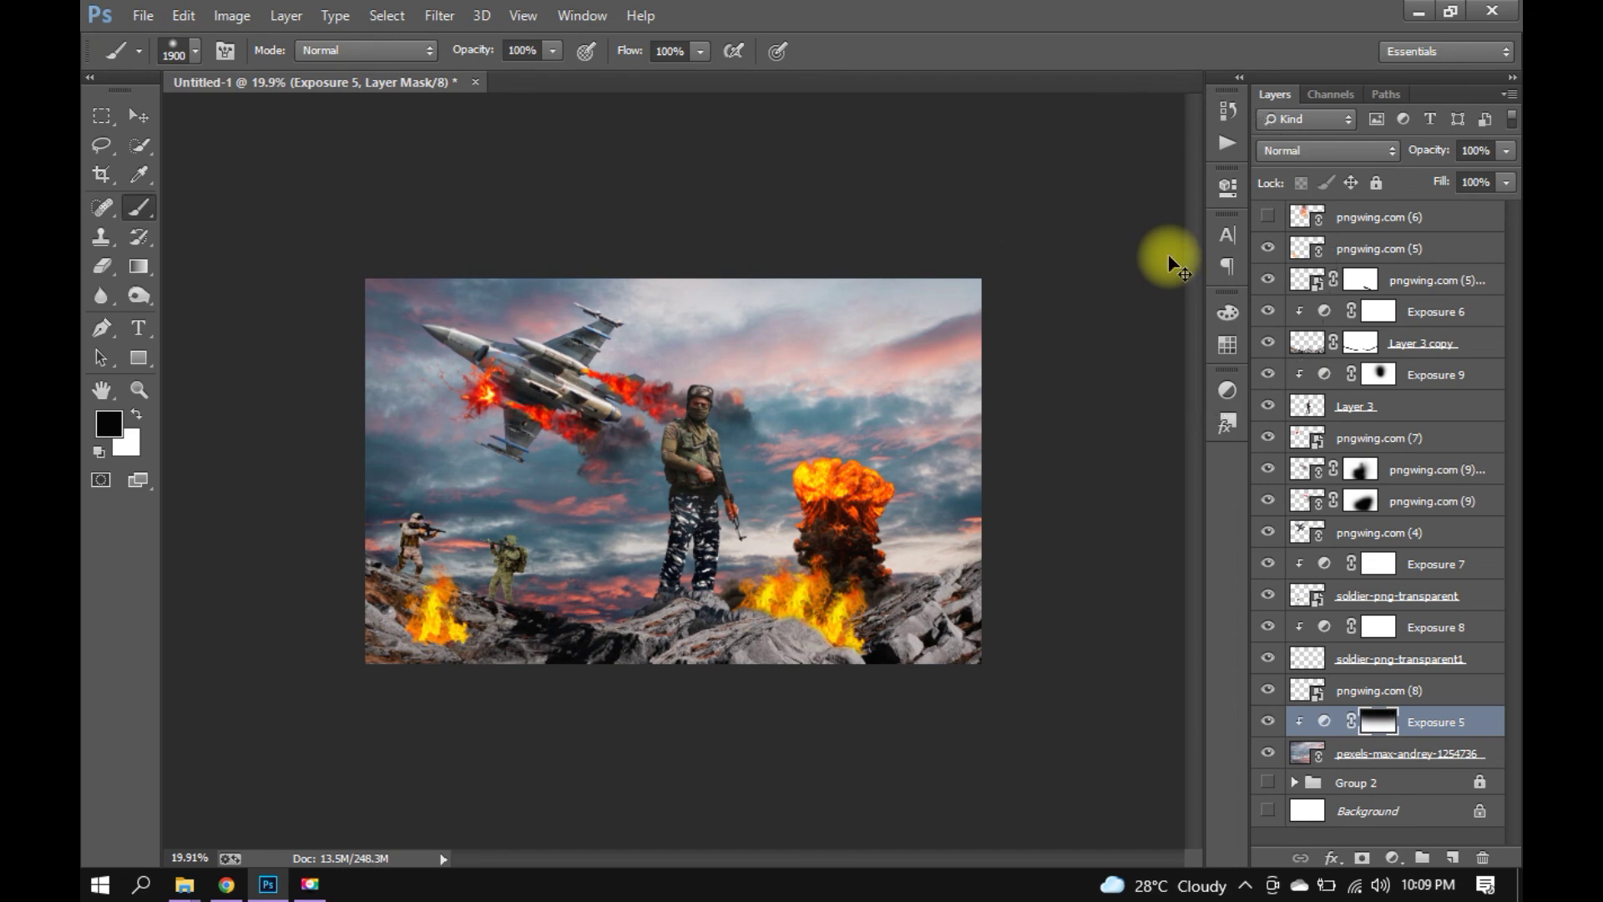
{"action": "key", "text": "ctrl+z"}
{"action": "key", "text": "v"}
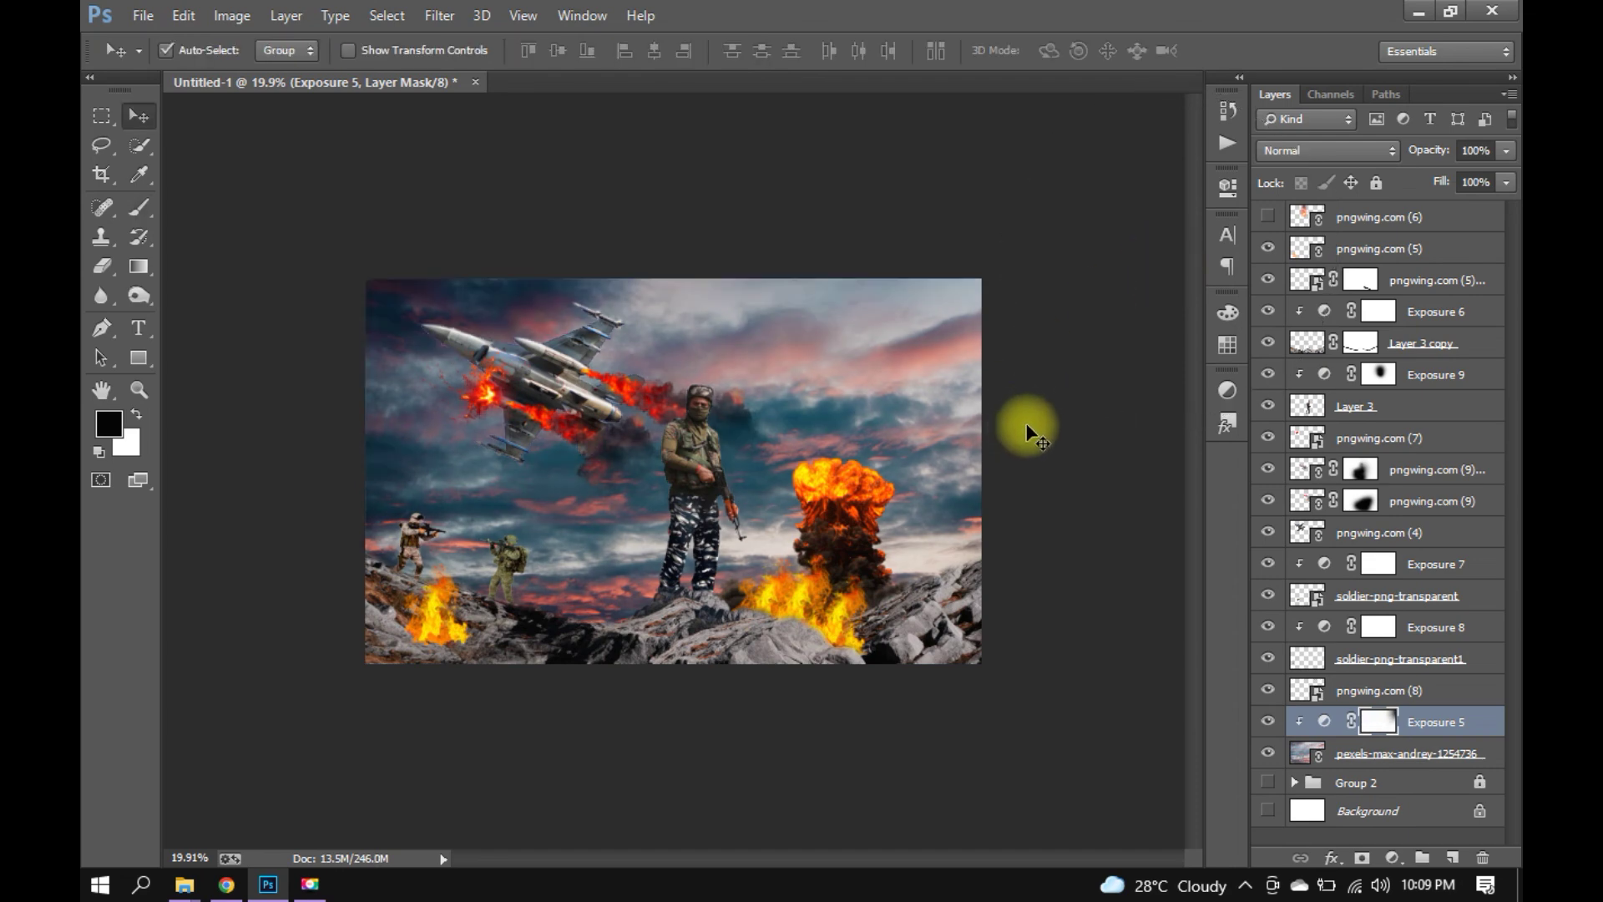